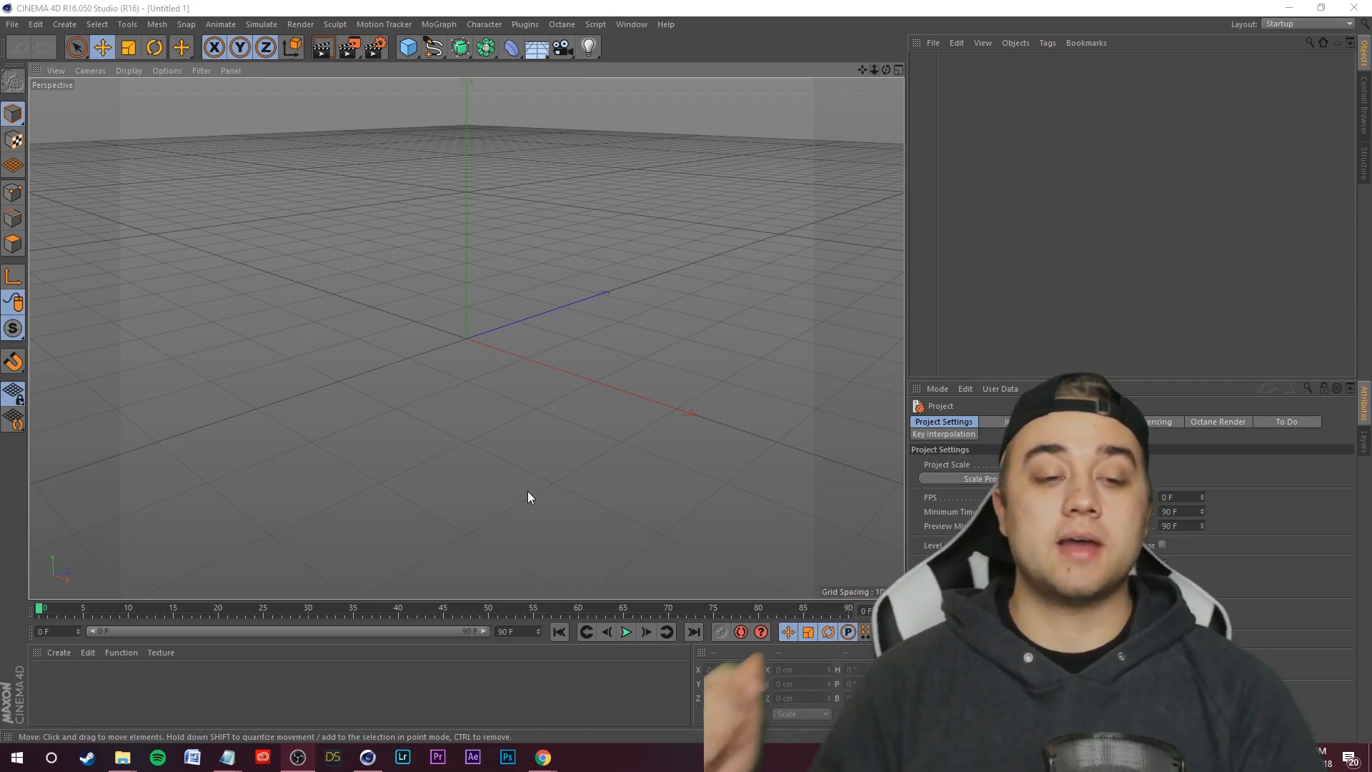
- Switch to Chrome and skim the opening of the "Young Thug - Chanel" music video in full screen
left_click(616, 690)
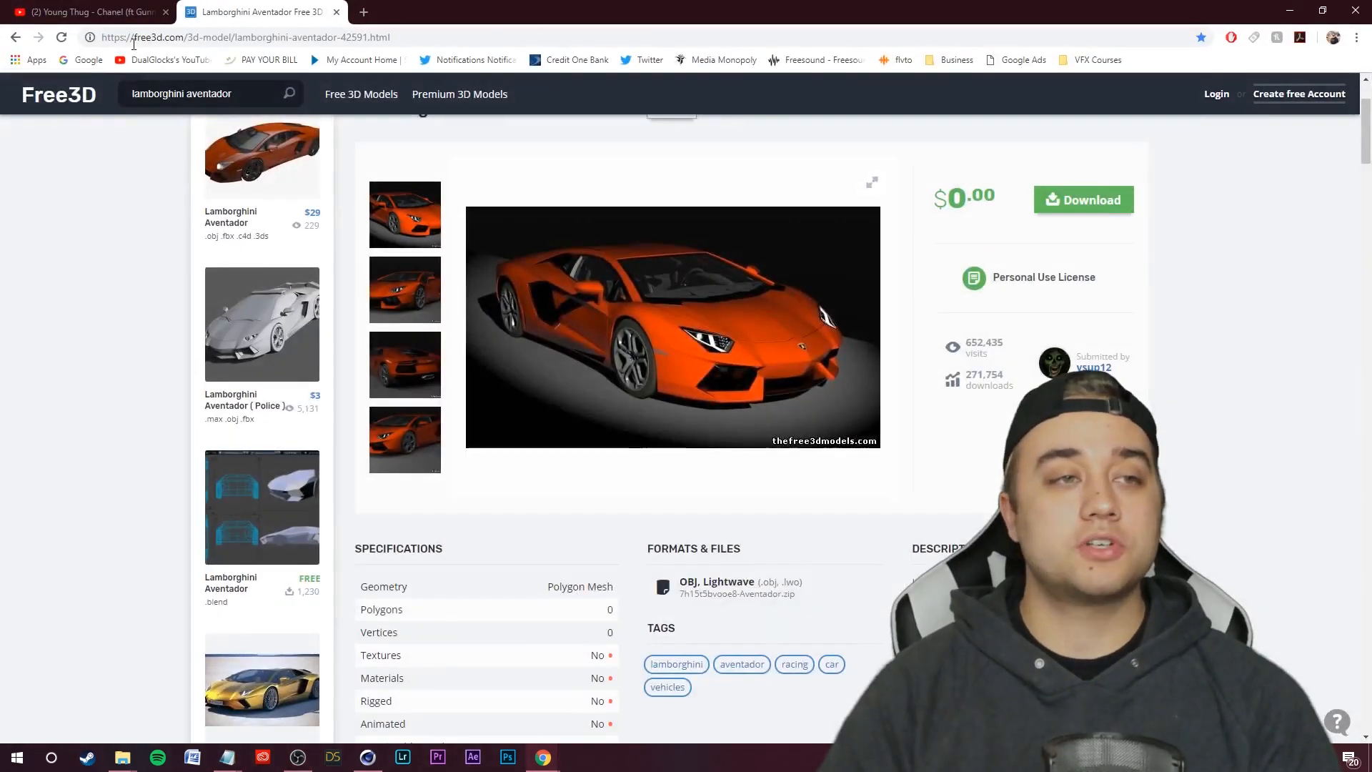
left_click(85, 12)
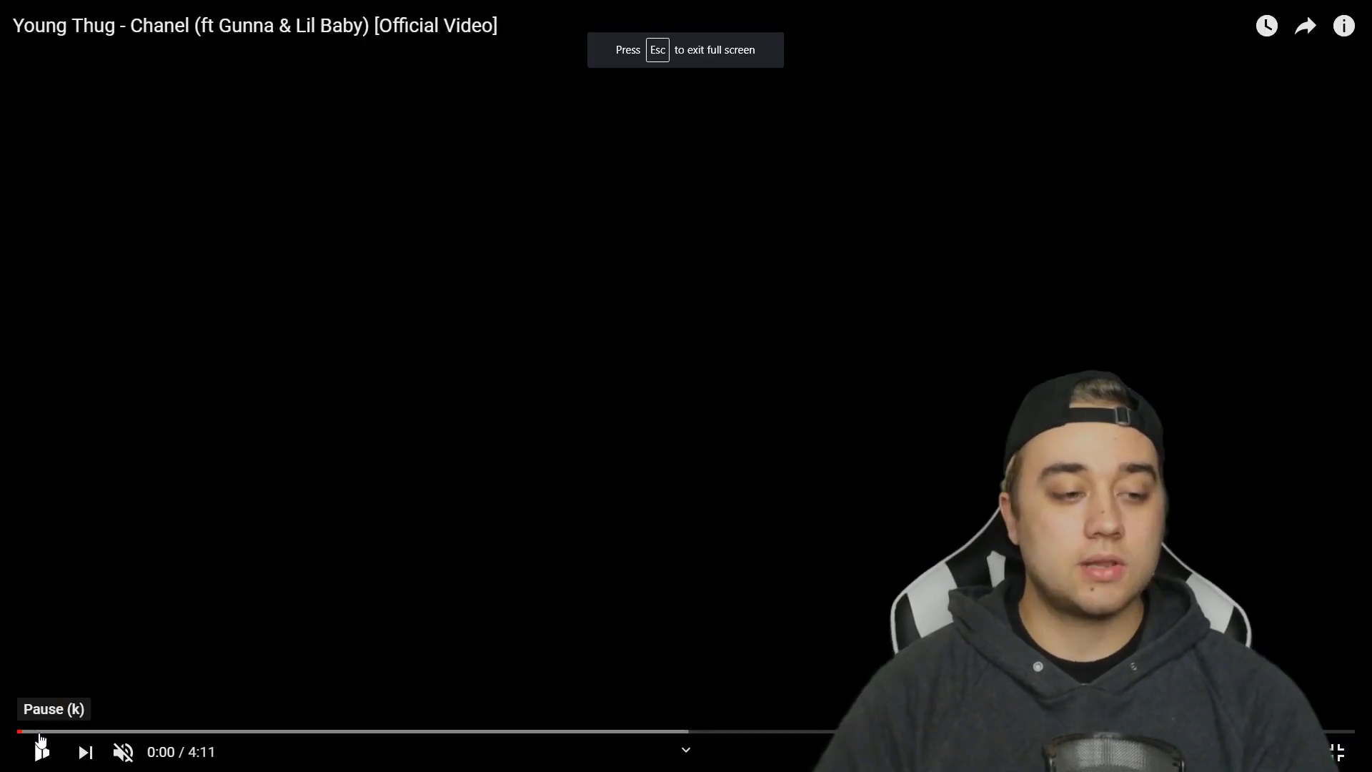
left_click(41, 735)
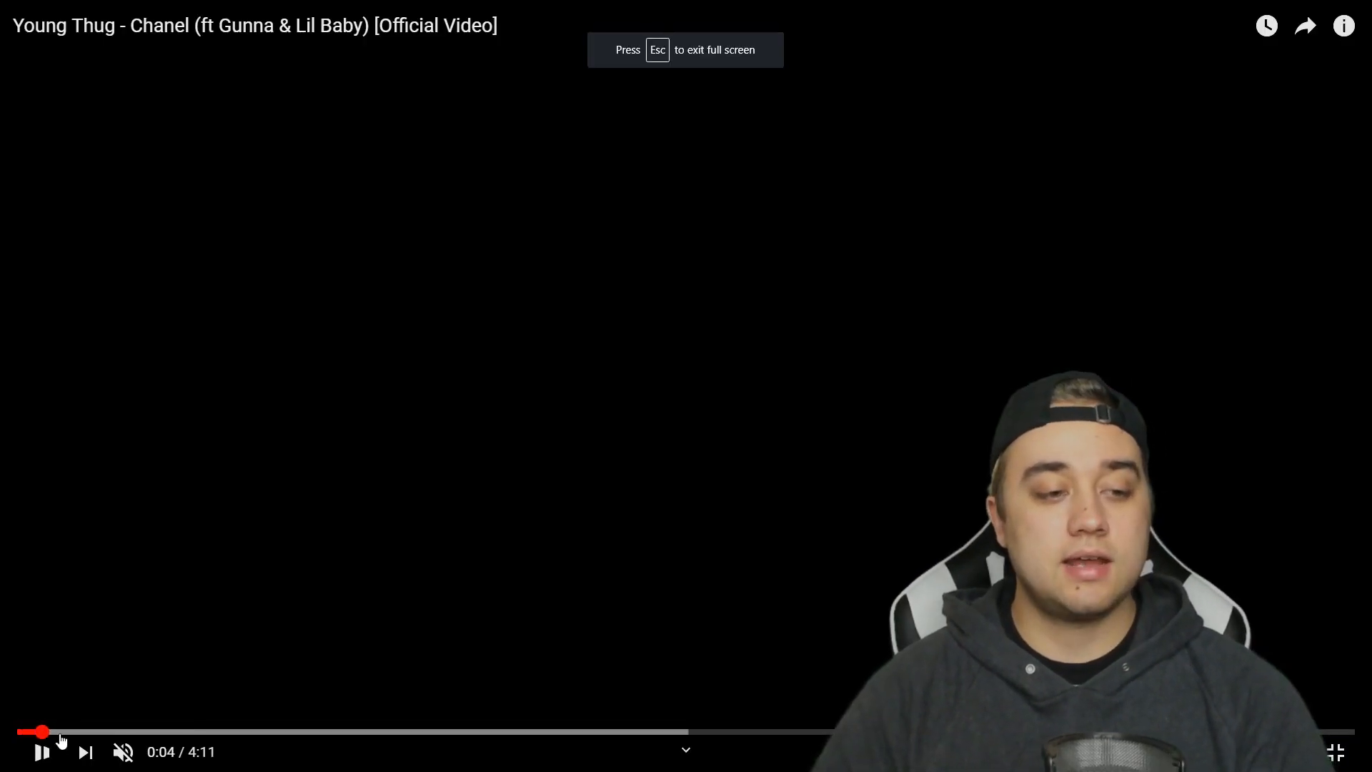
left_click(58, 736)
left_click(94, 735)
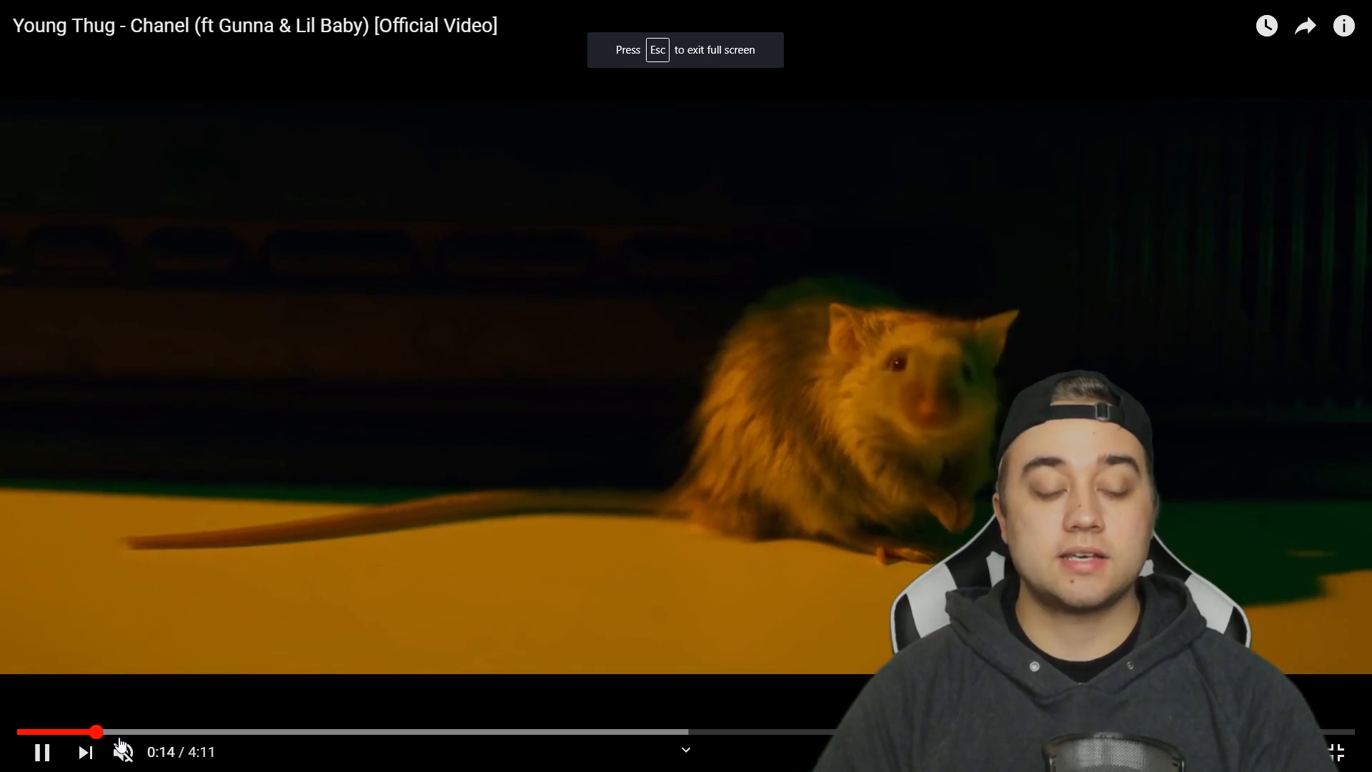
left_click(128, 733)
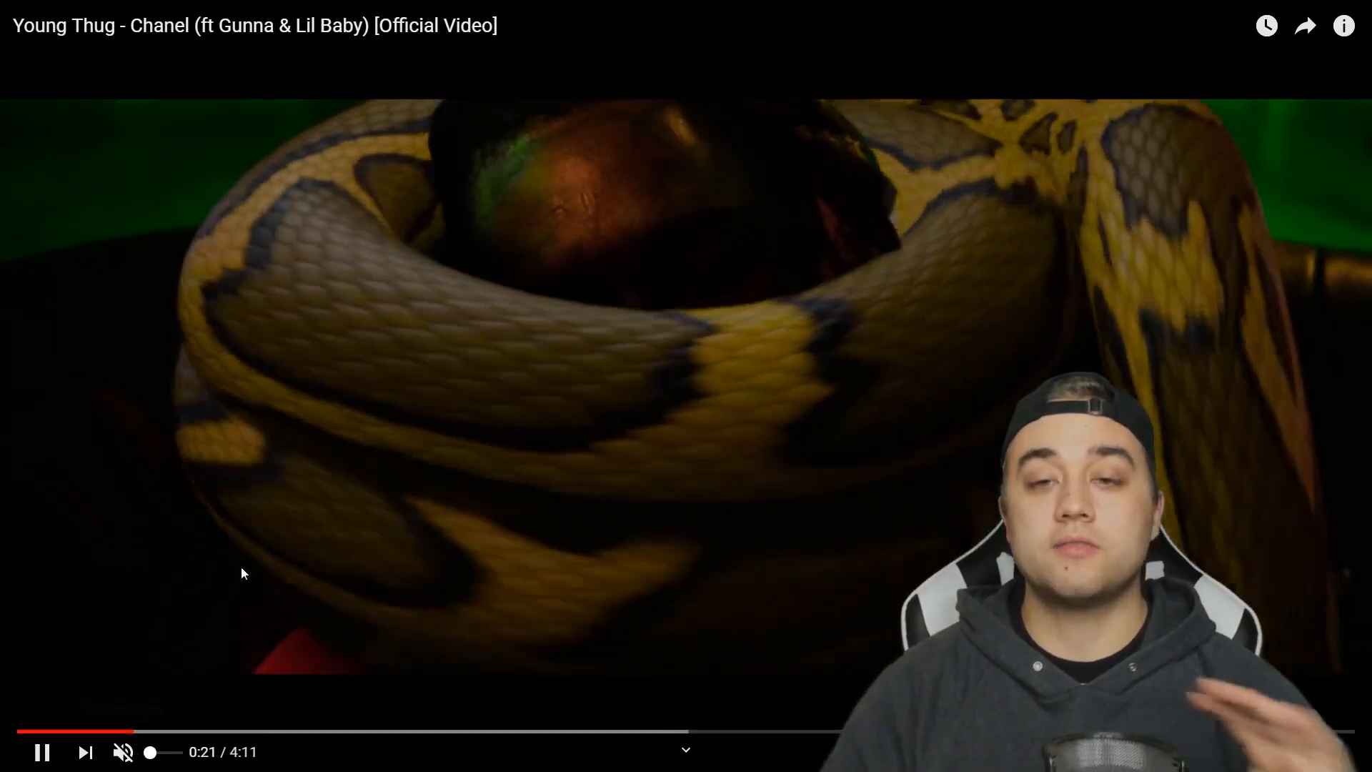
left_click(283, 559)
left_click(282, 558)
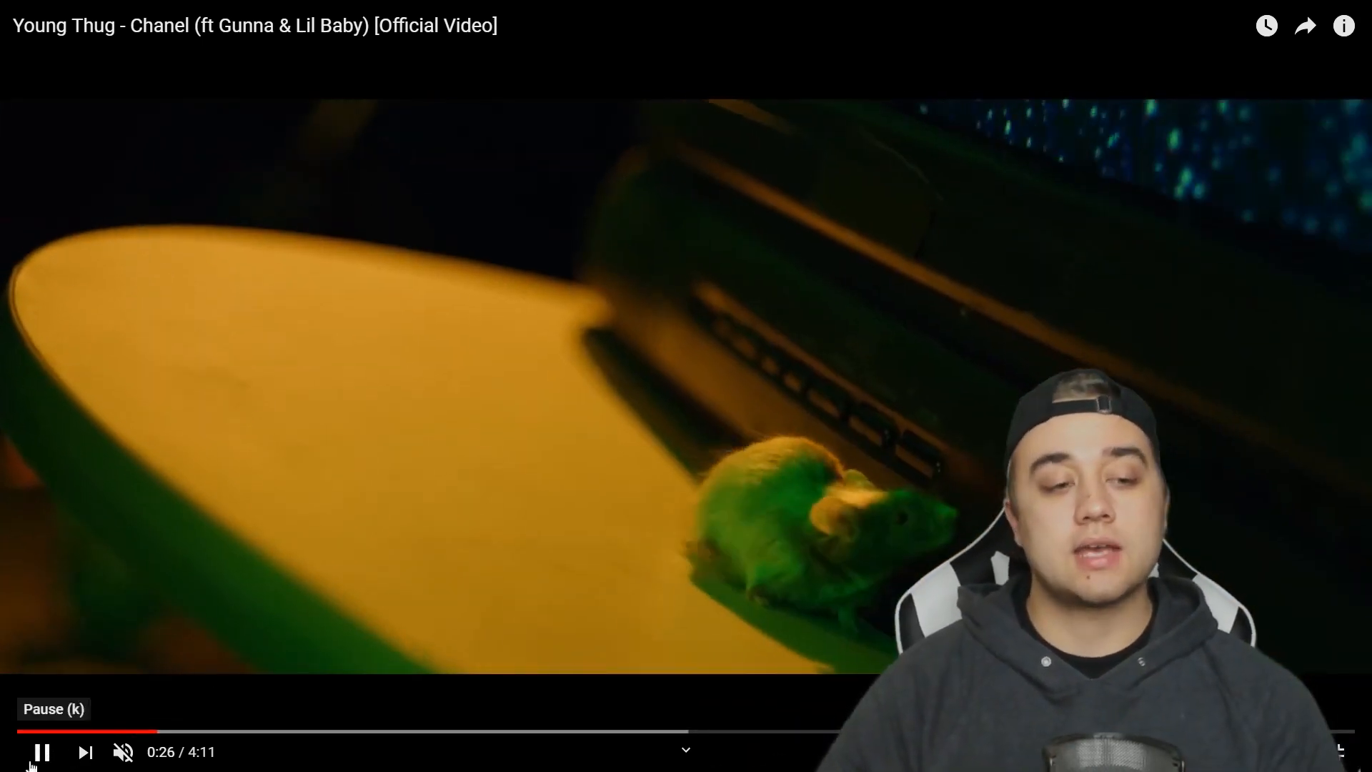
- Skim through the music video to the night parking-lot scene with the Lamborghini around 0:59
left_click(175, 732)
left_click(193, 732)
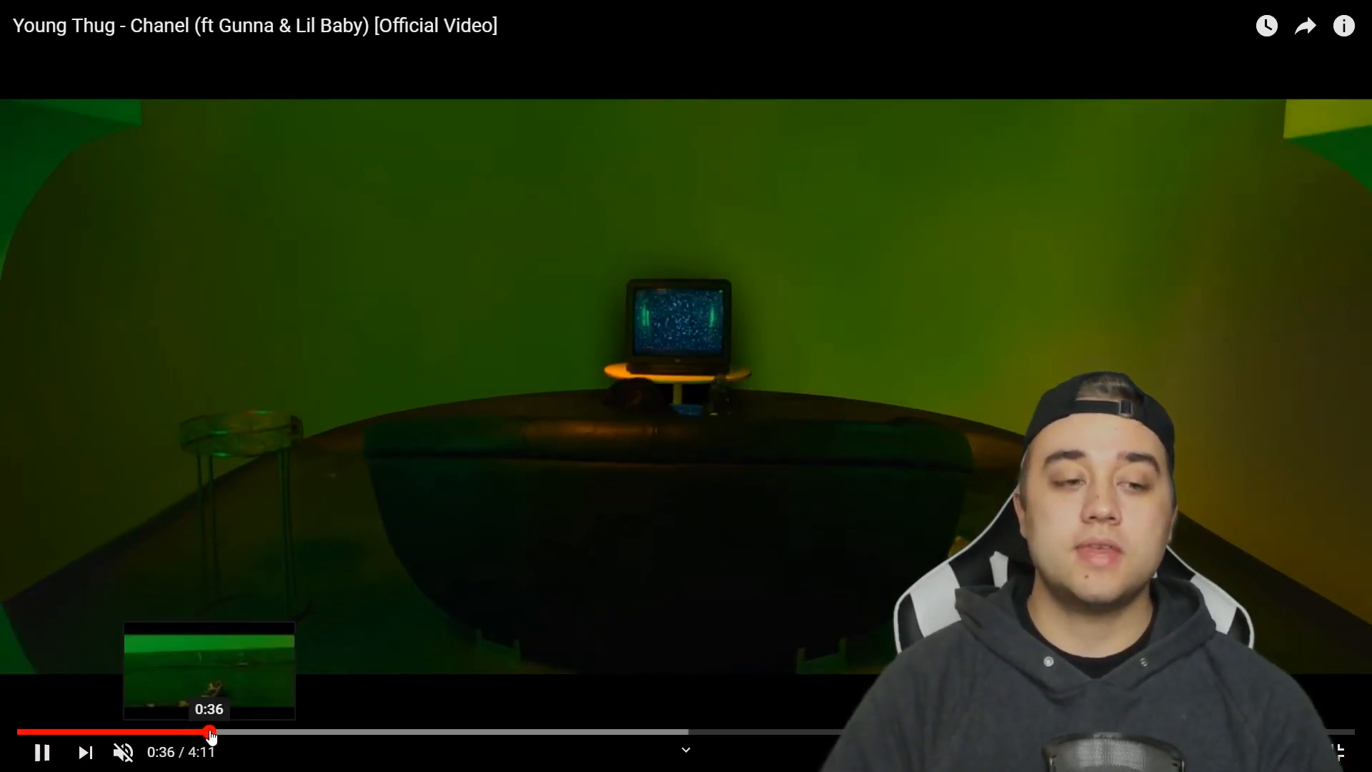
left_click(241, 732)
left_click(257, 732)
left_click(240, 732)
left_click(272, 732)
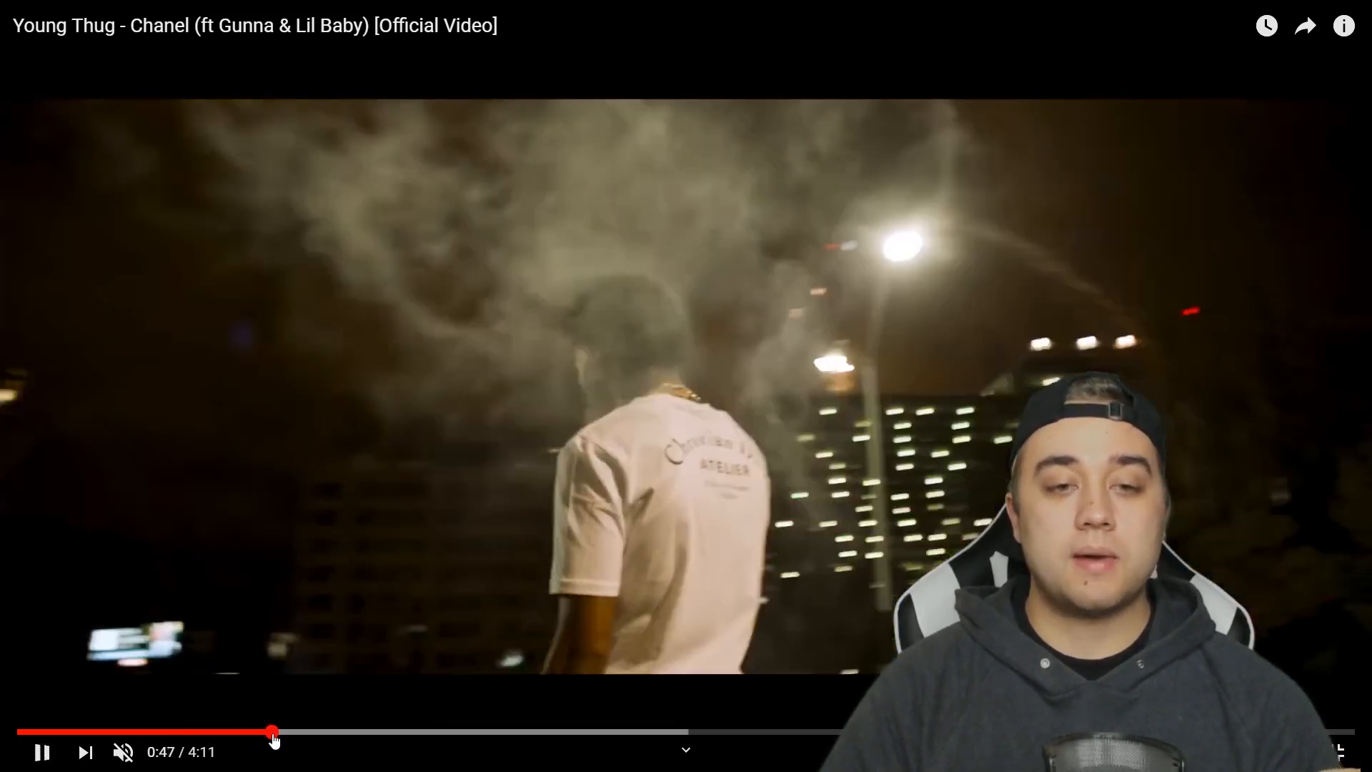
left_click(250, 732)
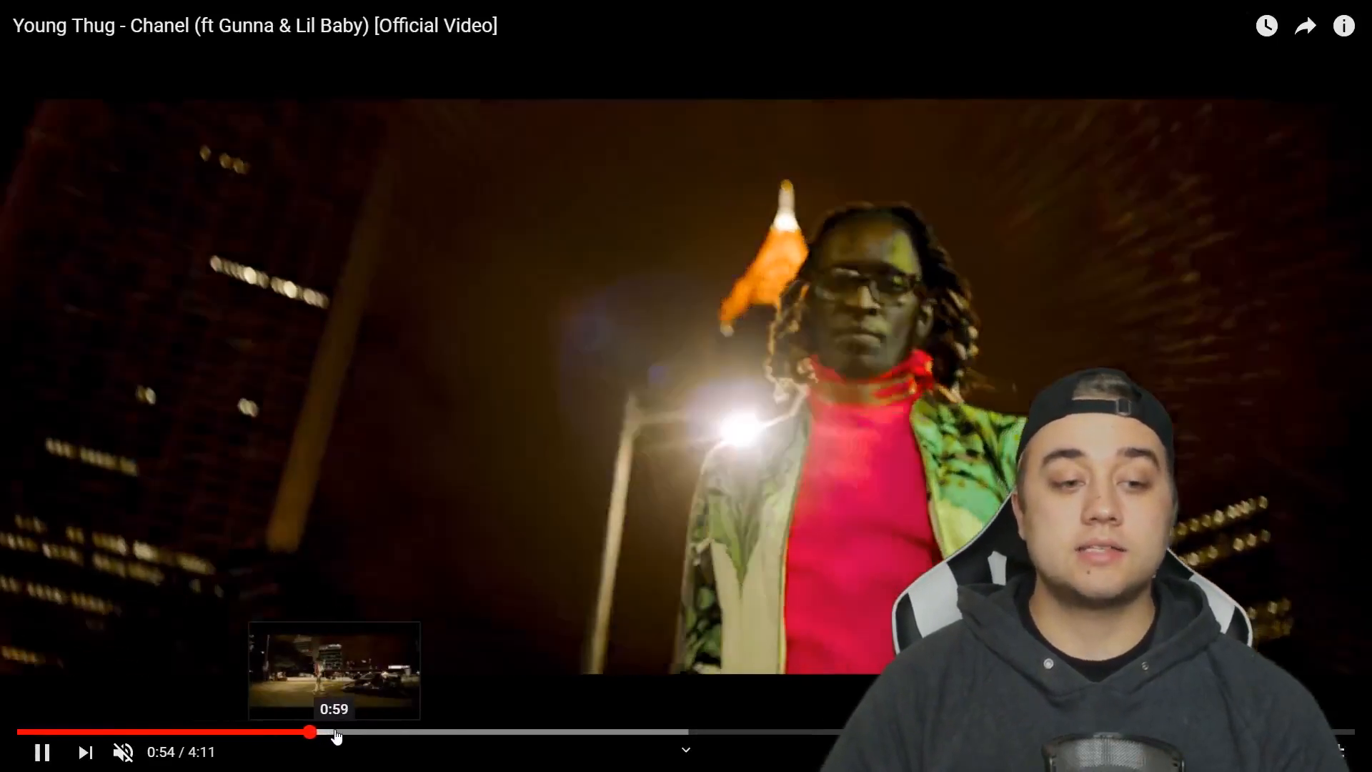
left_click(335, 733)
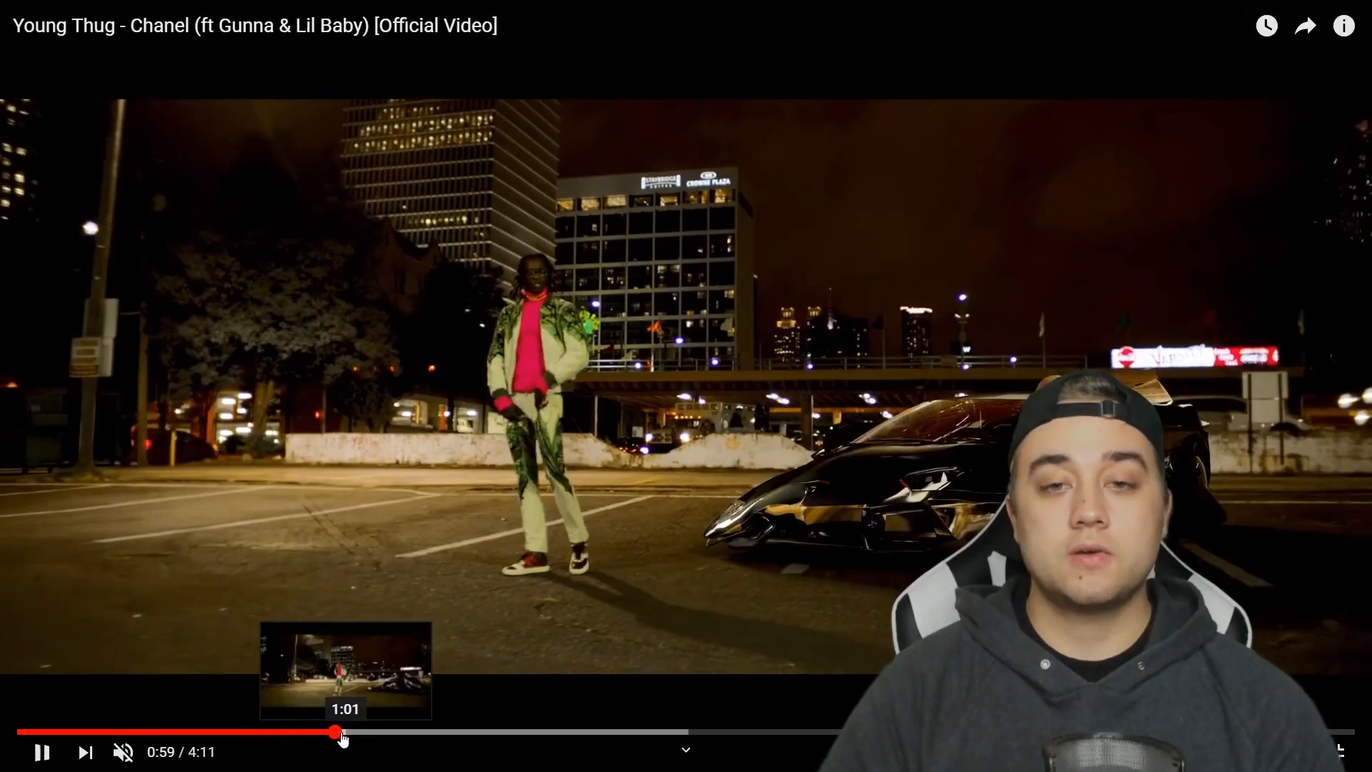
left_click(329, 734)
left_click(320, 736)
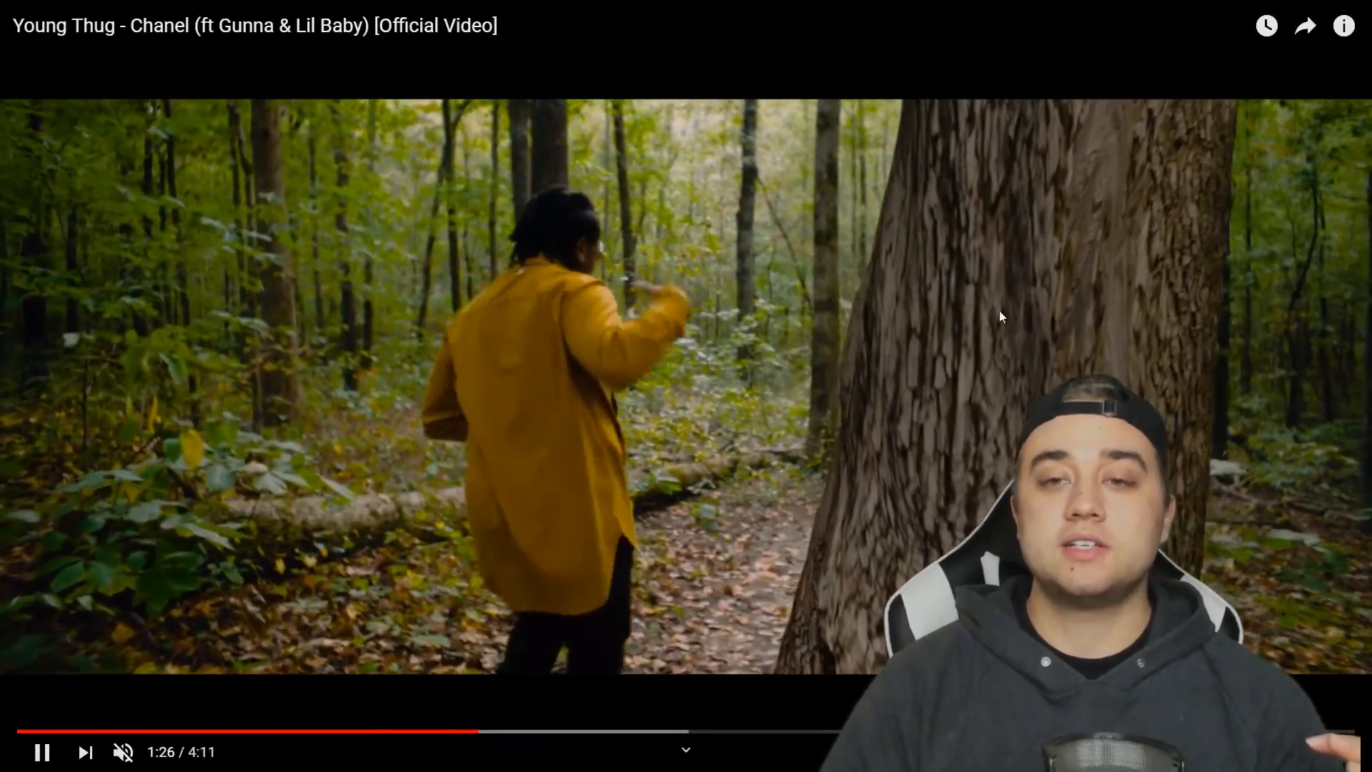
- Examine the forest scene with the large tree trunk around 1:26, skip ahead to about 1:37, pause the video and leave full screen
left_click(952, 476)
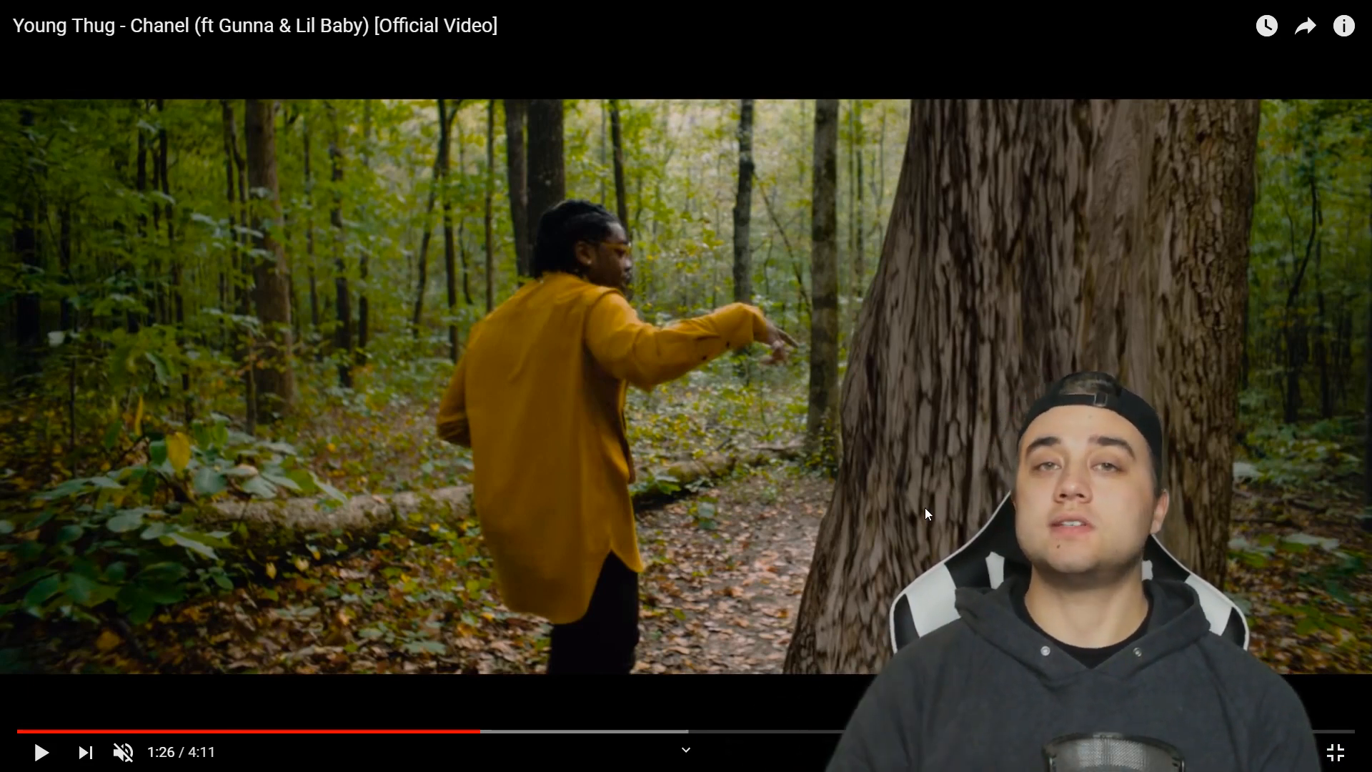
left_click(527, 712)
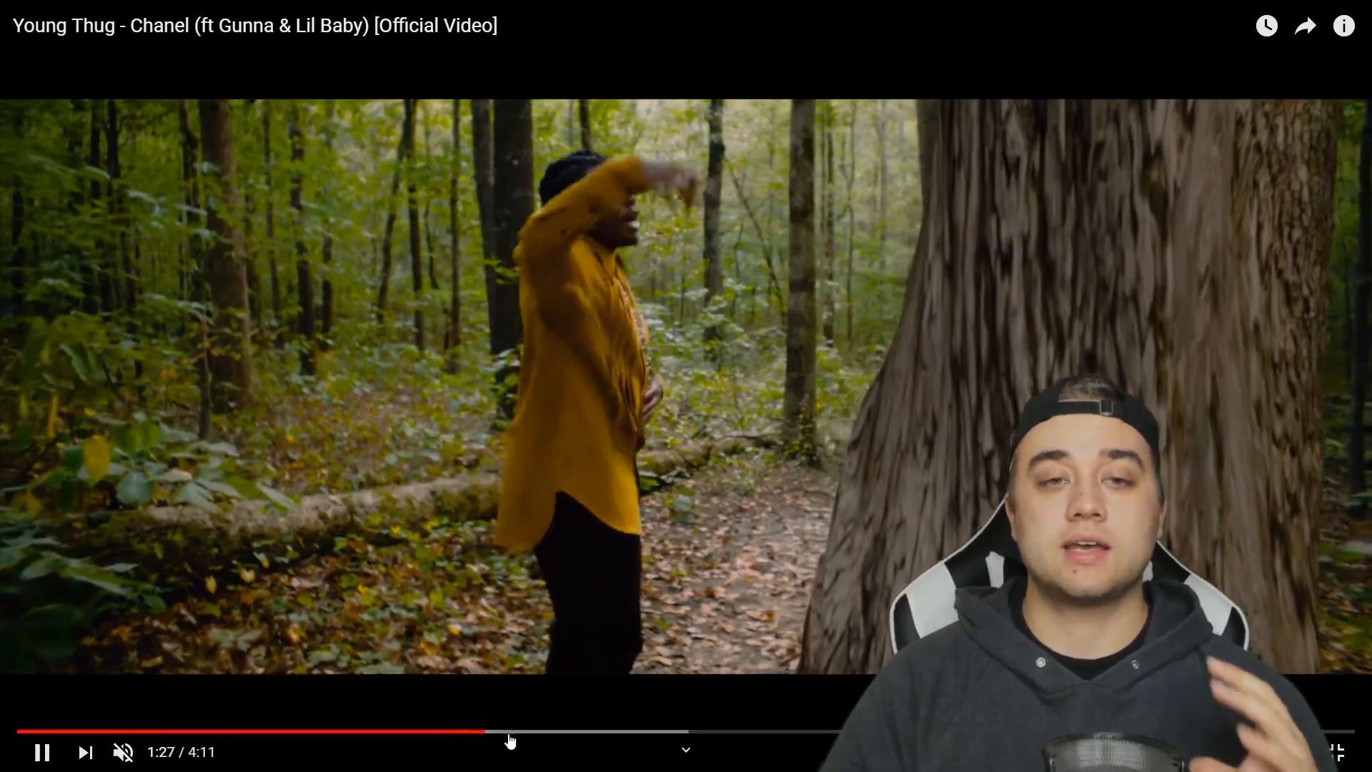
left_click(501, 732)
left_click(537, 739)
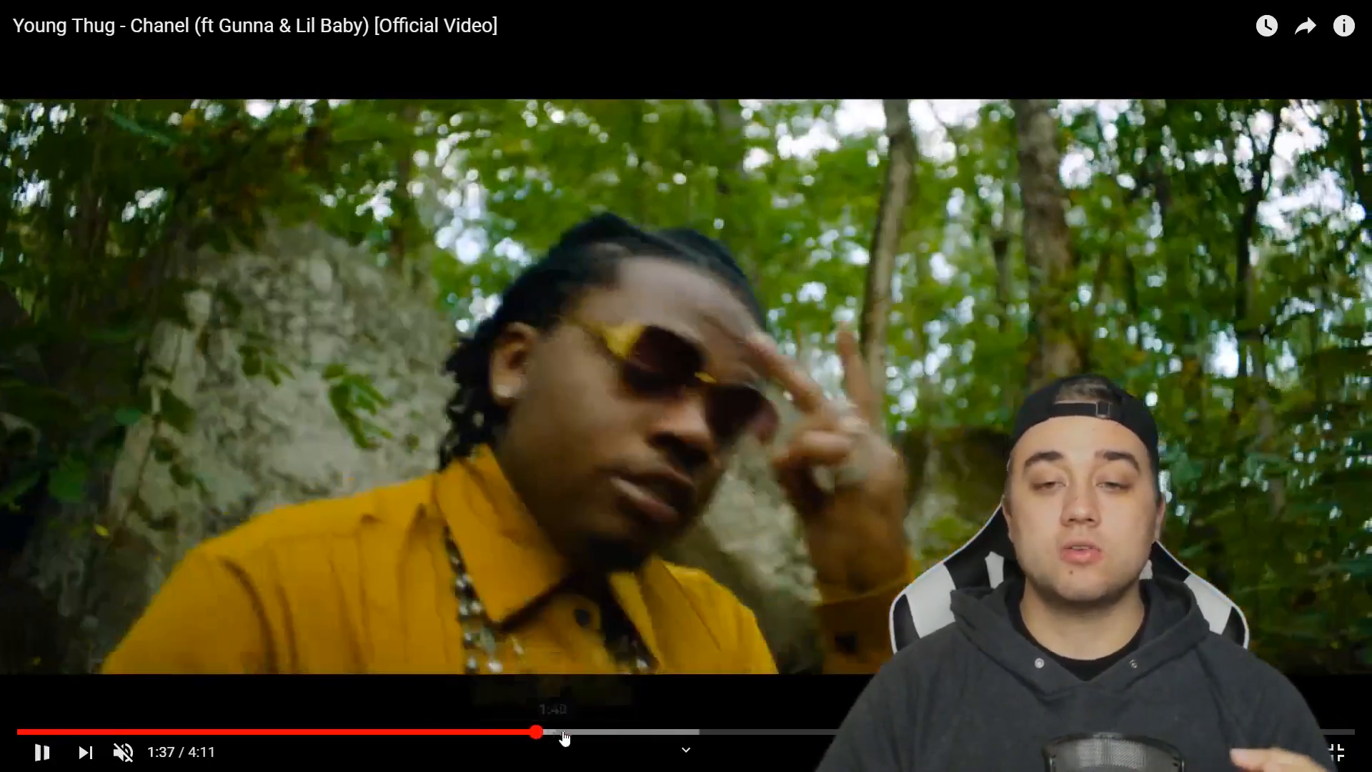
left_click(670, 513)
key("Escape")
- Examine the Lamborghini Aventador model page on Free3D in Chrome, including its specifications and file formats
left_click(368, 757)
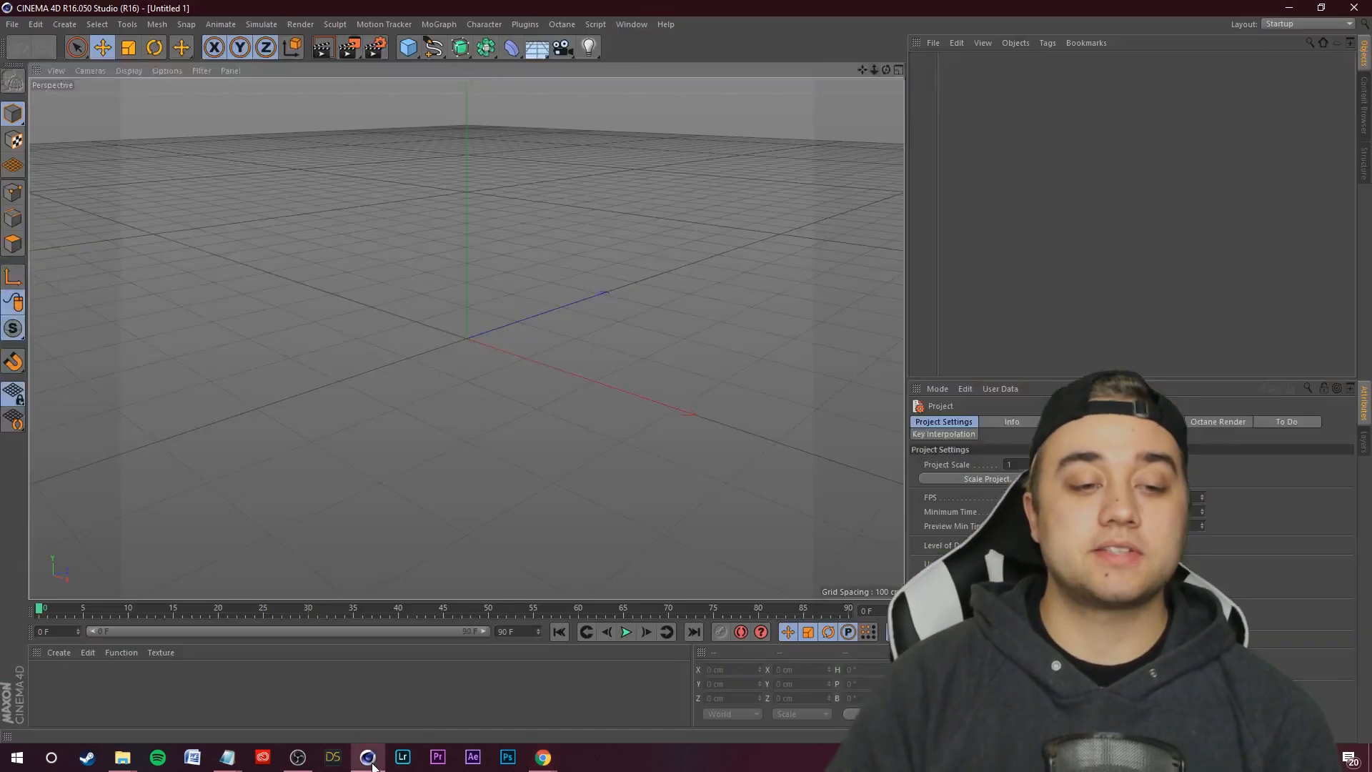
left_click(543, 759)
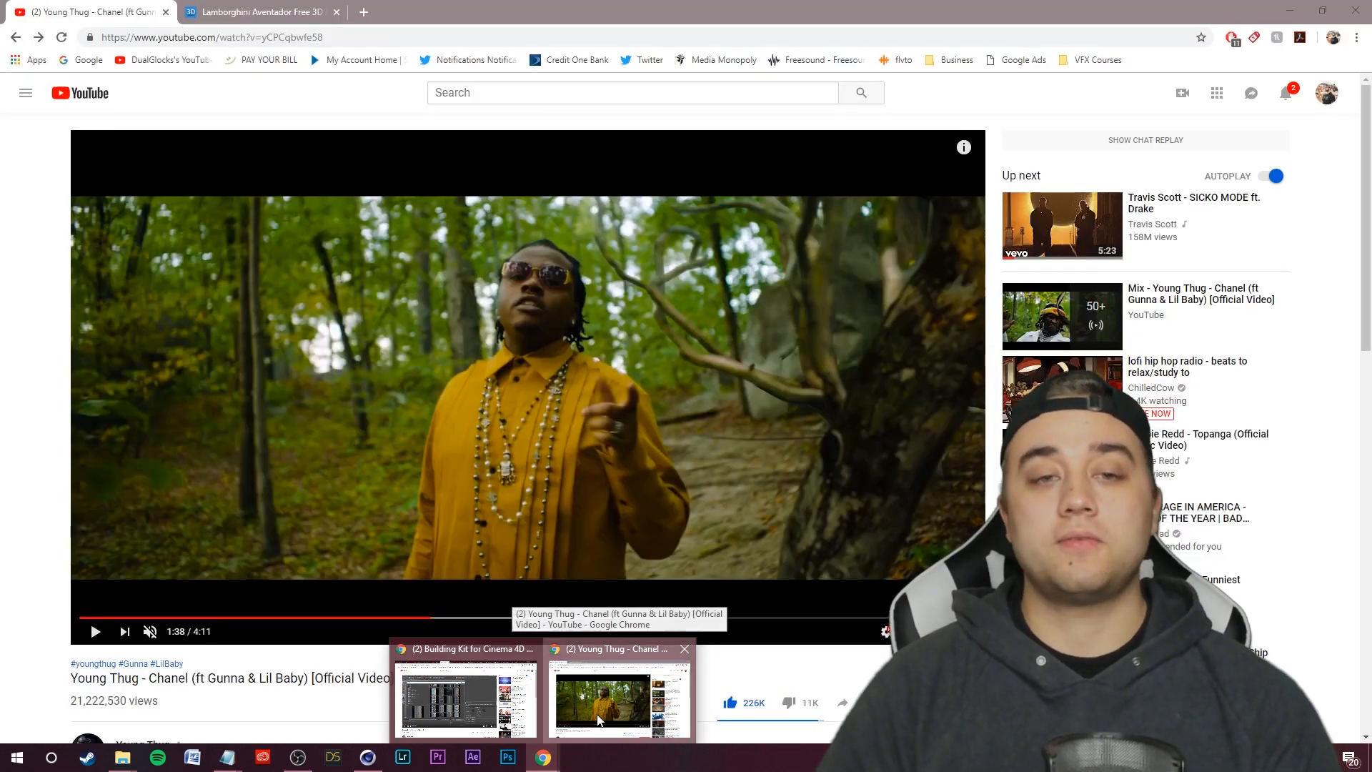
left_click(599, 720)
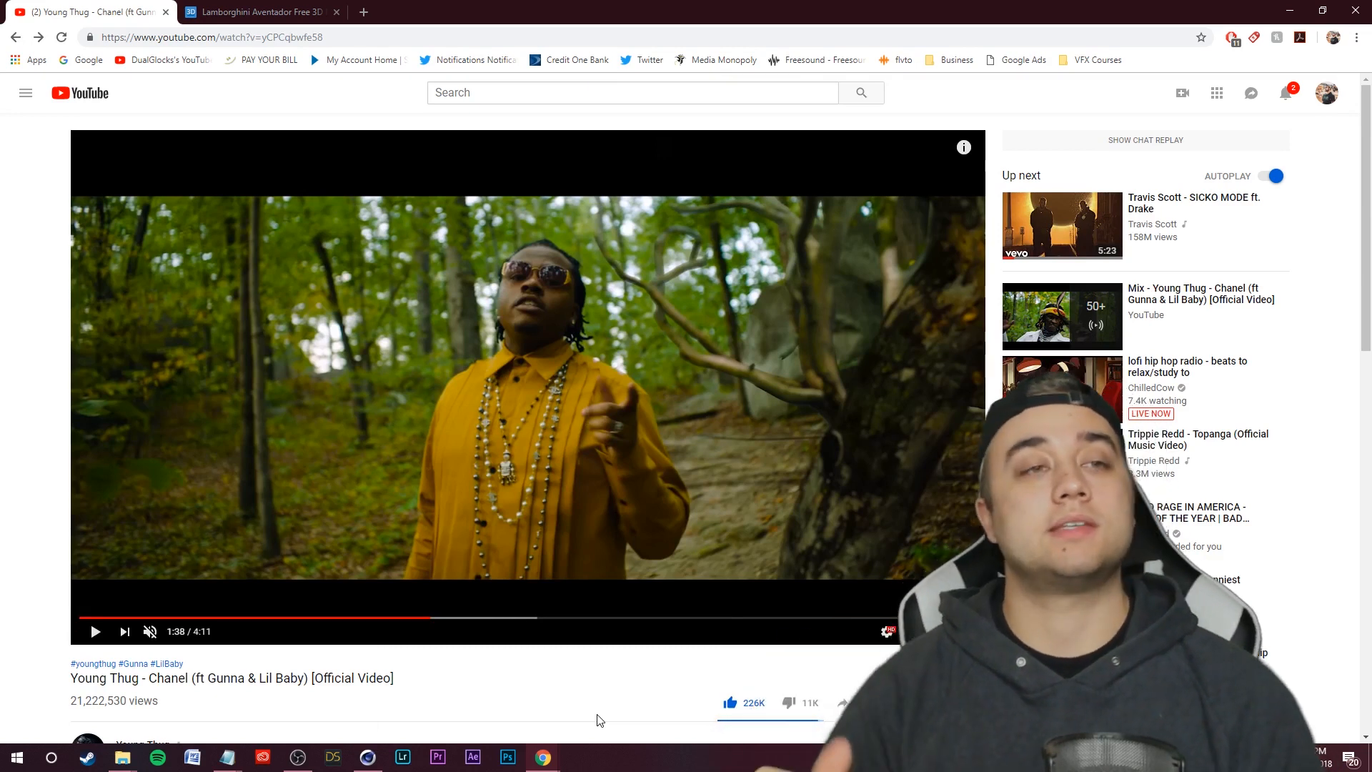
left_click(268, 12)
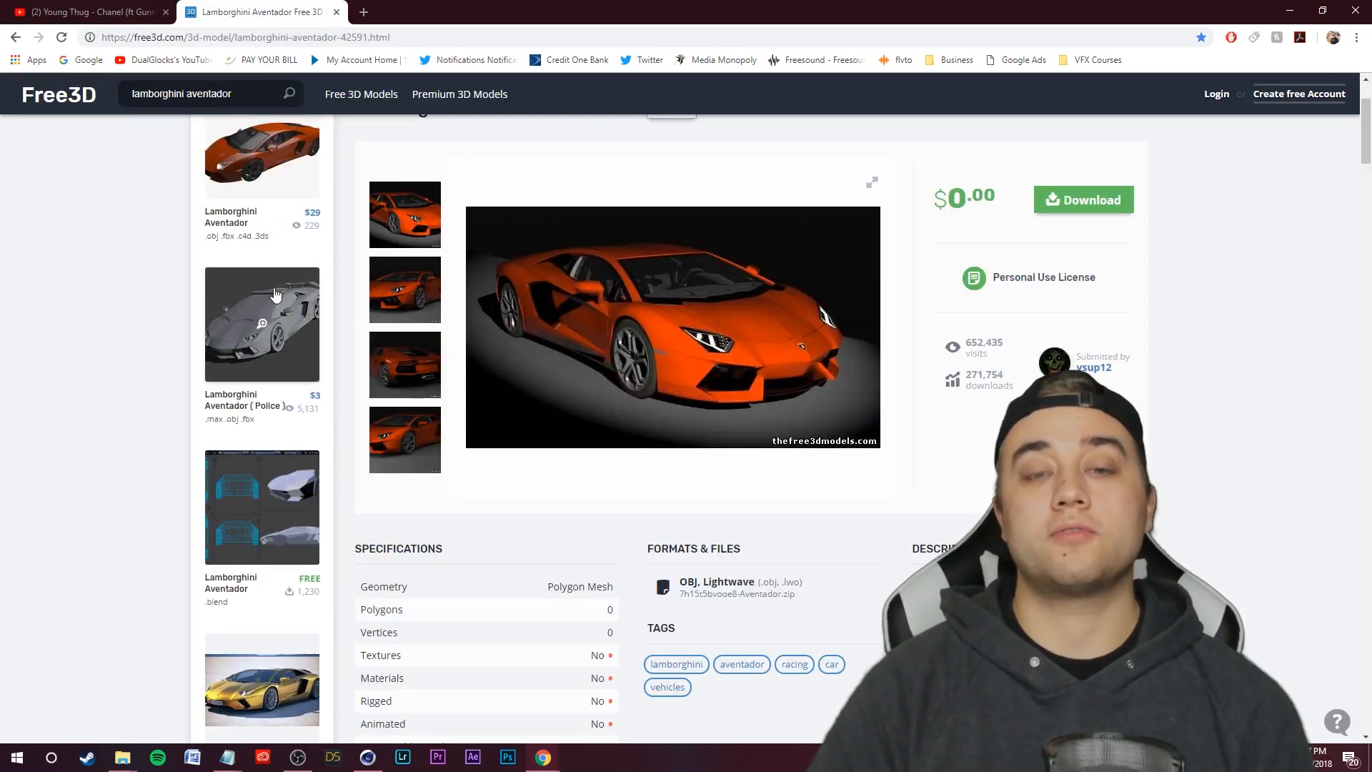
scroll(875, 477, "down", 3)
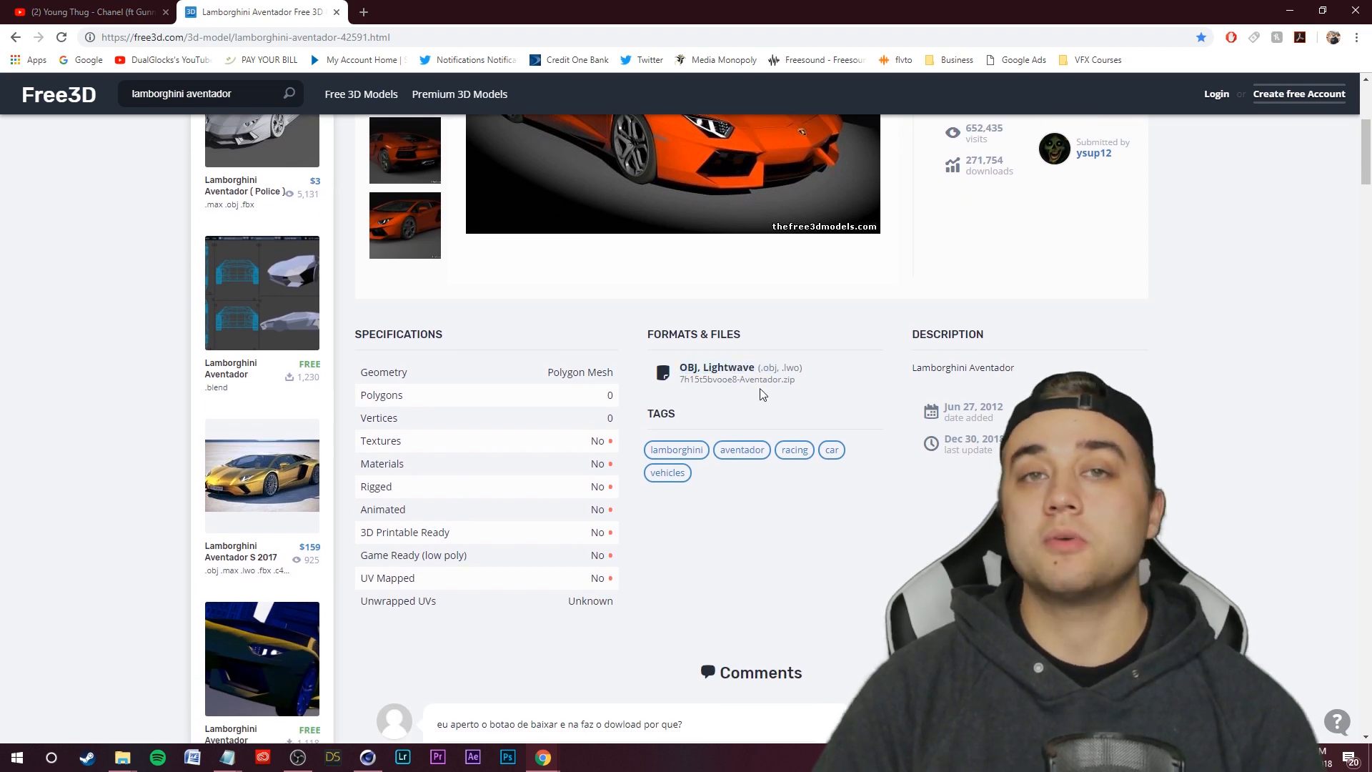
scroll(762, 394, "up", 5)
- Switch to Cinema 4D and look up the Merge Objects command used to import the car model
left_click(375, 763)
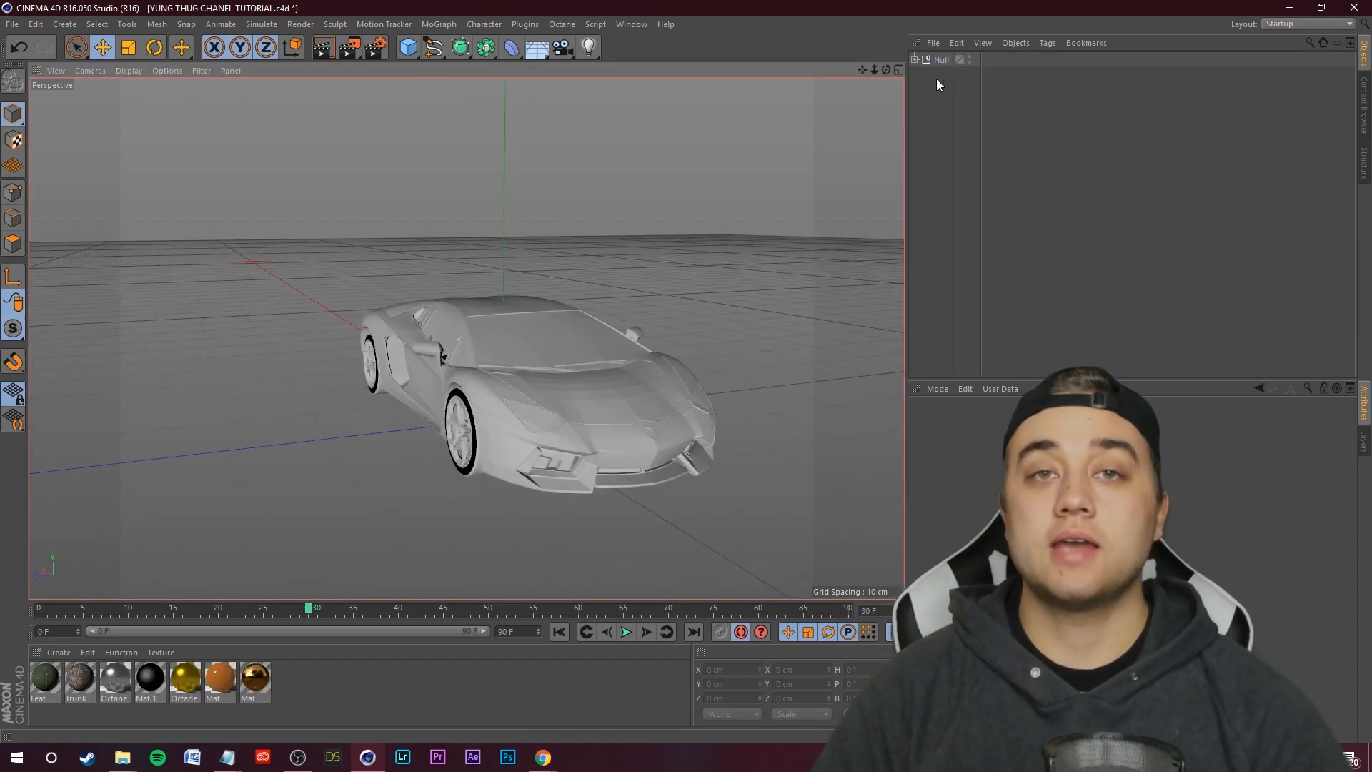
left_click(933, 43)
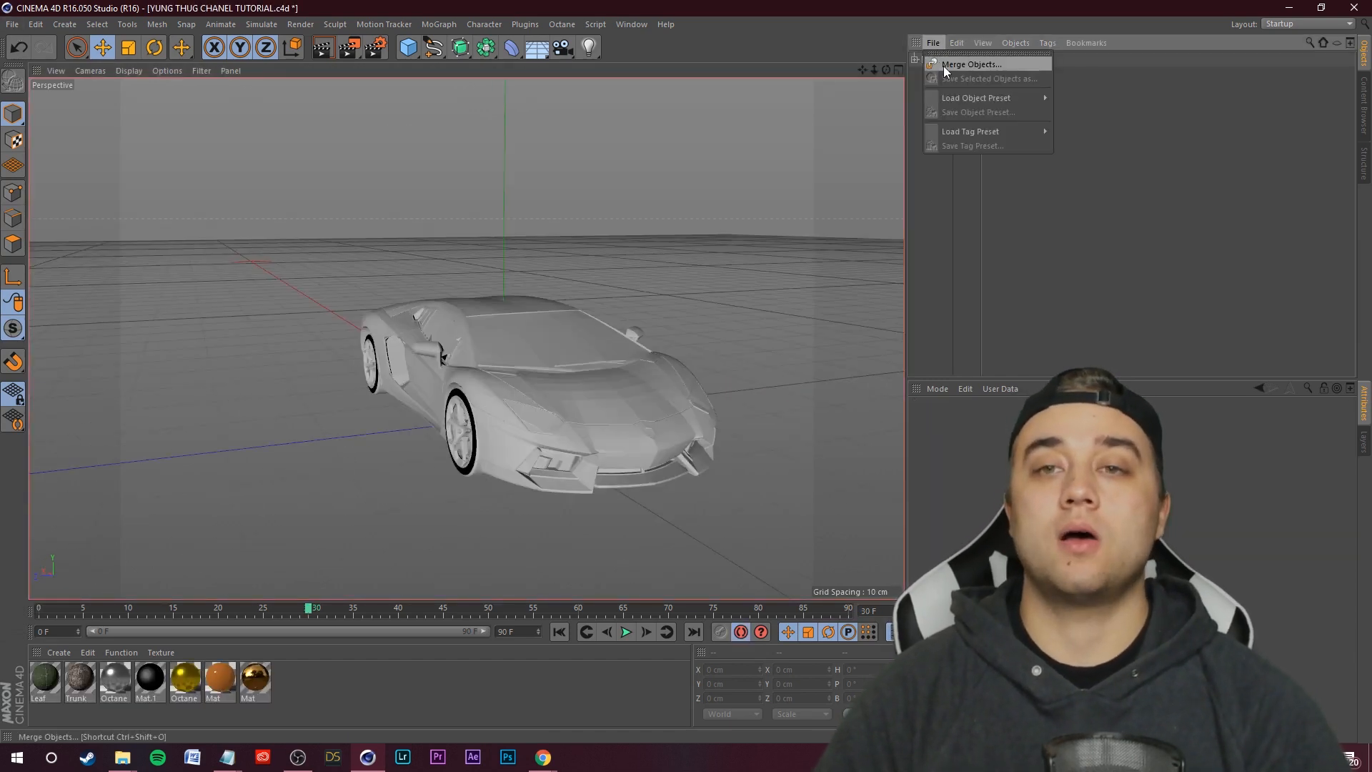
left_click(972, 253)
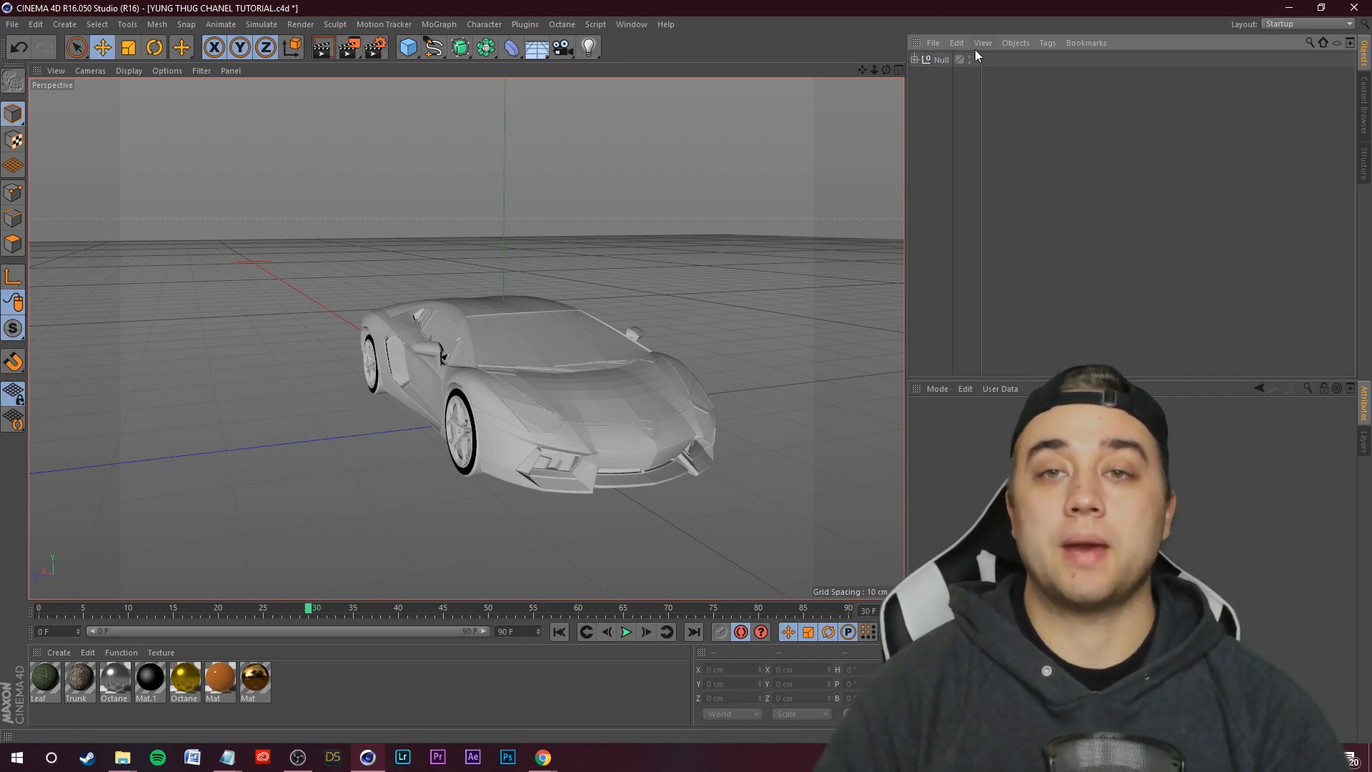
- Expand the car's null group, select all the Lamborghini mesh objects inside it, and collapse the group
left_click(915, 60)
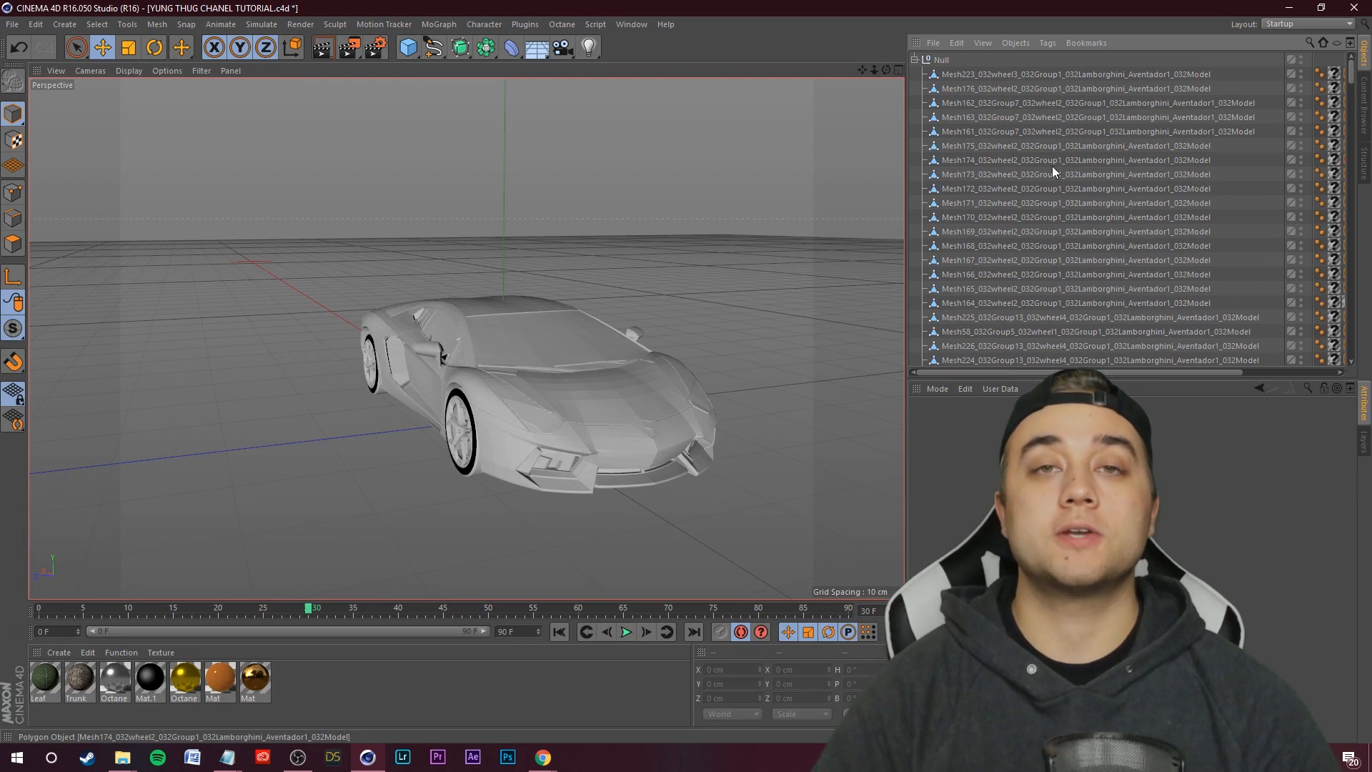
left_click(975, 74)
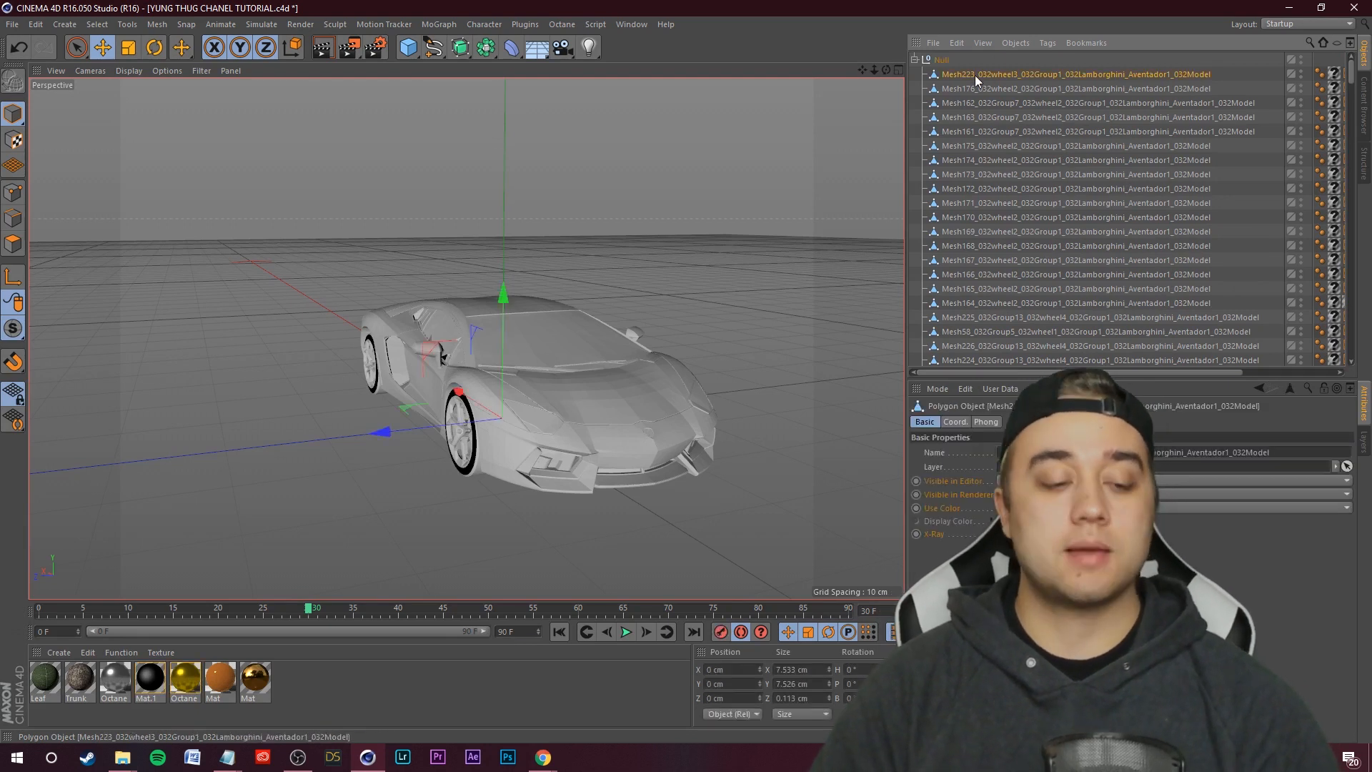
left_click_drag(1352, 78, 1359, 355)
scroll(1183, 306, "down", 2)
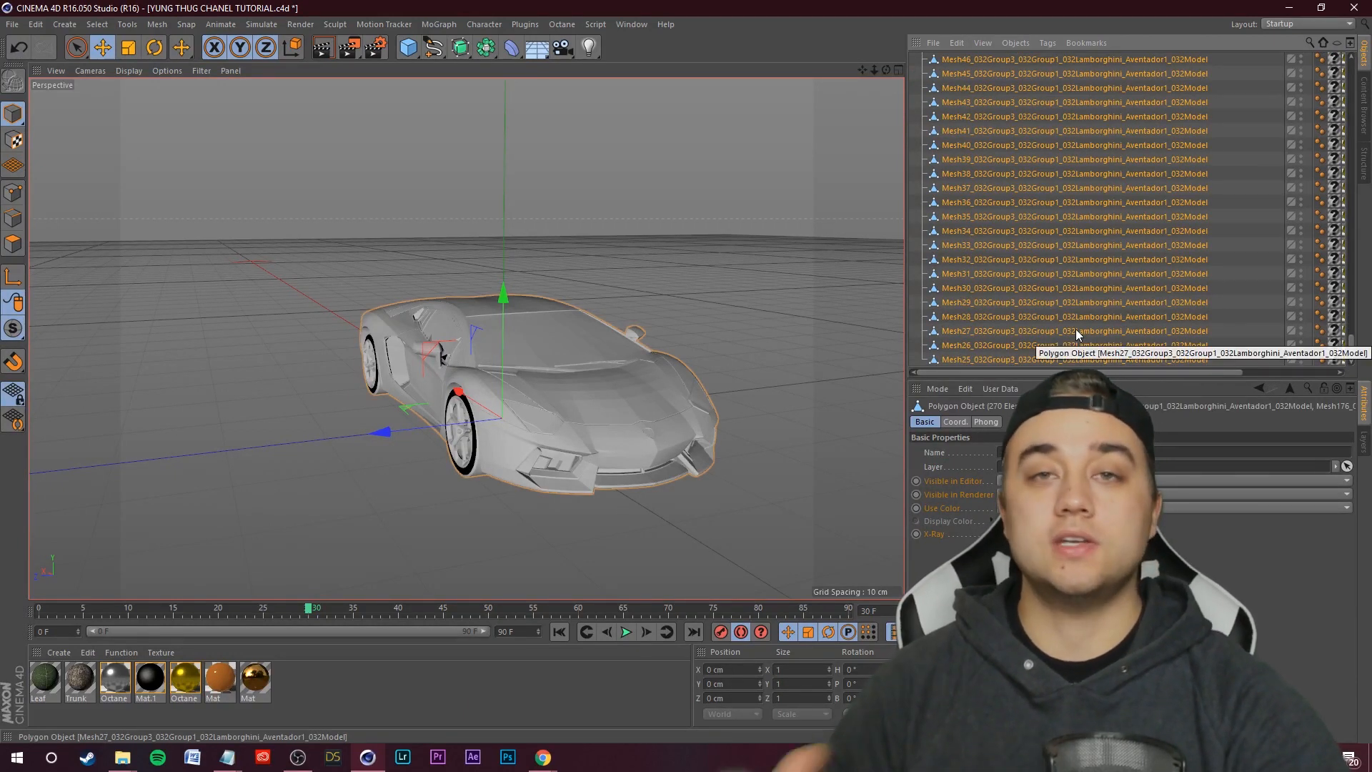
left_click_drag(1352, 343, 1348, 27)
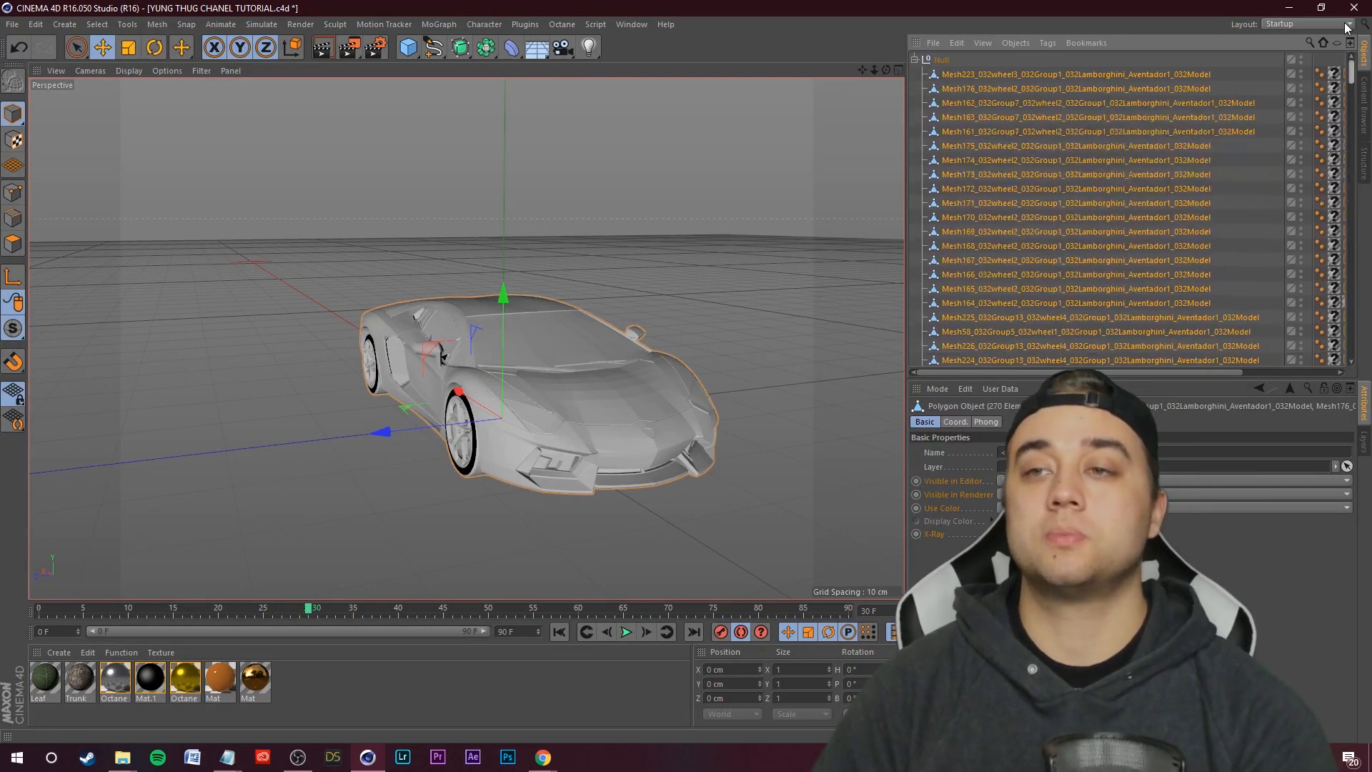
left_click(915, 59)
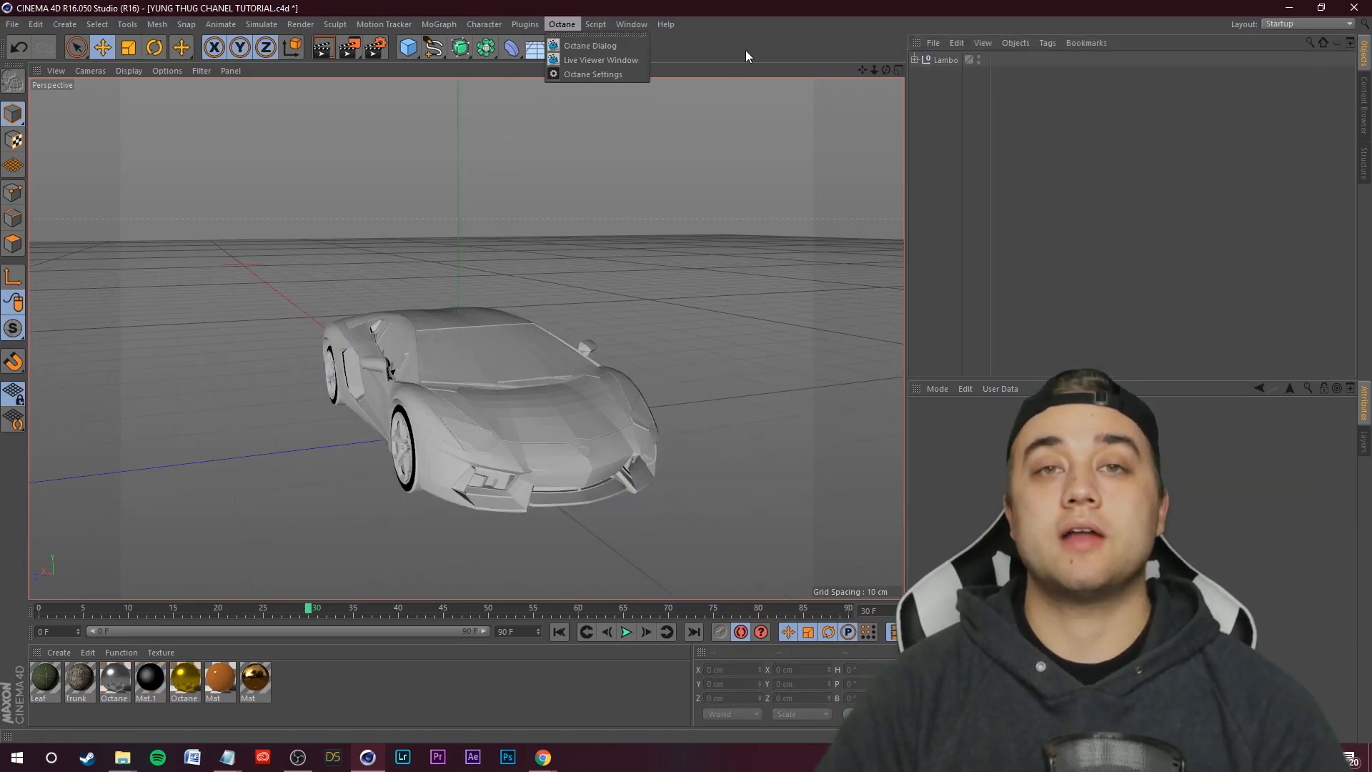
- Open the Octane Live Viewer next to the perspective view and start a live render of the scene
left_click(746, 51)
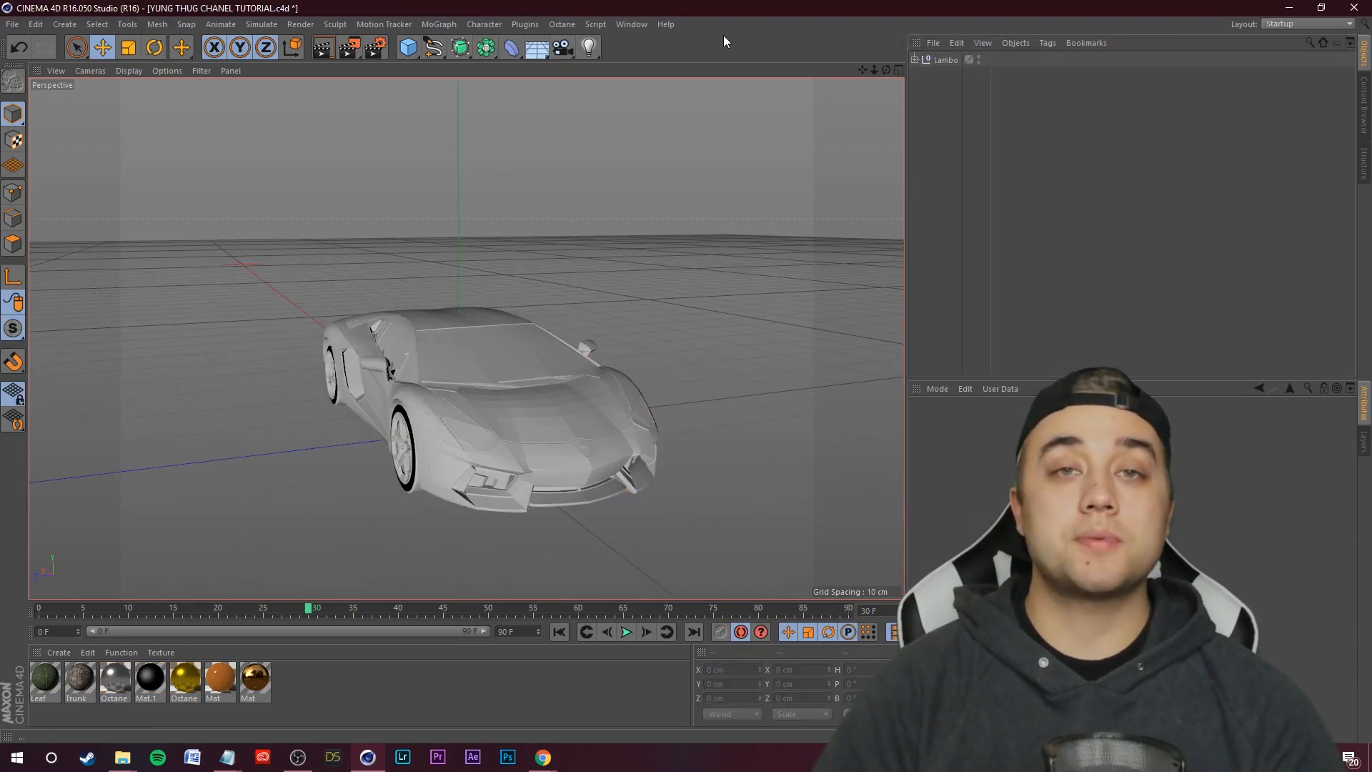
left_click(555, 29)
left_click(585, 64)
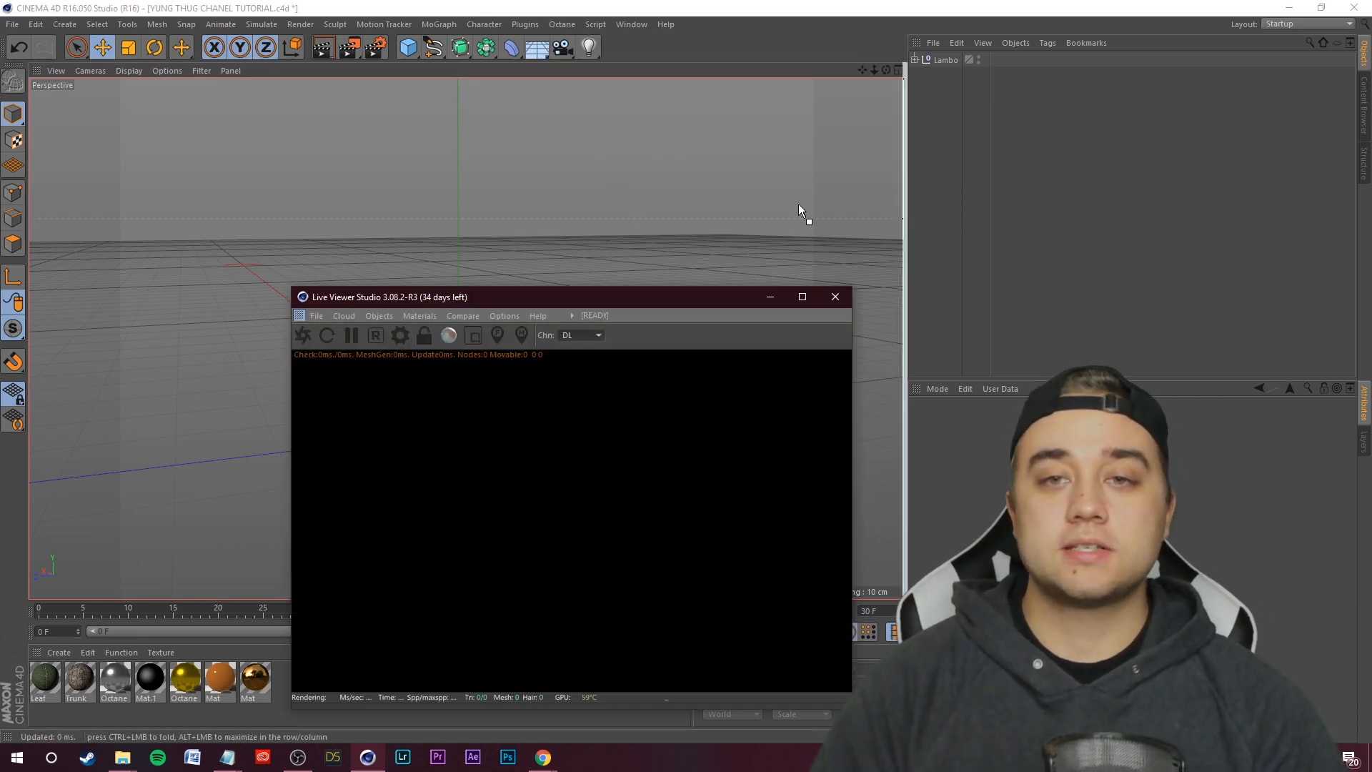
left_click(480, 105)
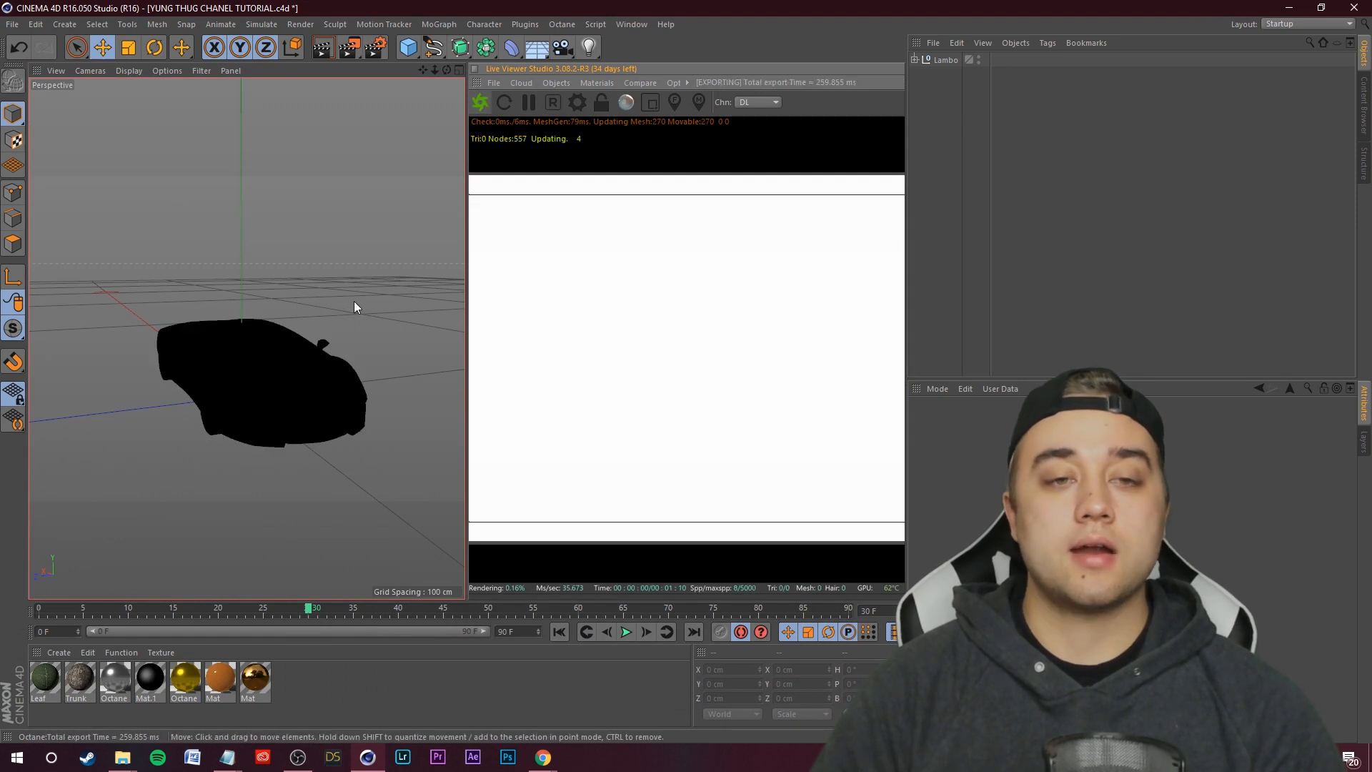
- Examine the live render of the yellow Lamborghini from the side and from the front
scroll(294, 426, "up", 2)
left_click_drag(422, 71, 287, 337)
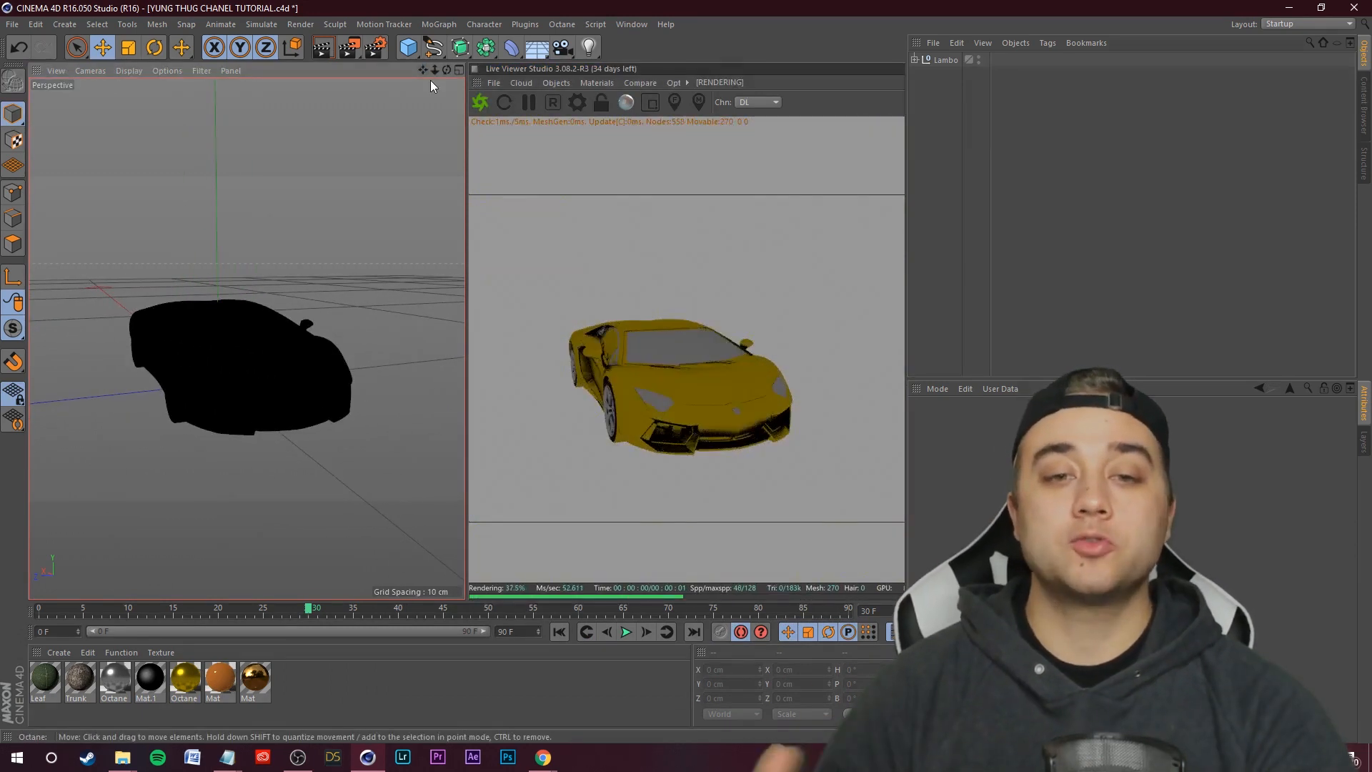
left_click_drag(314, 280, 281, 290, "alt")
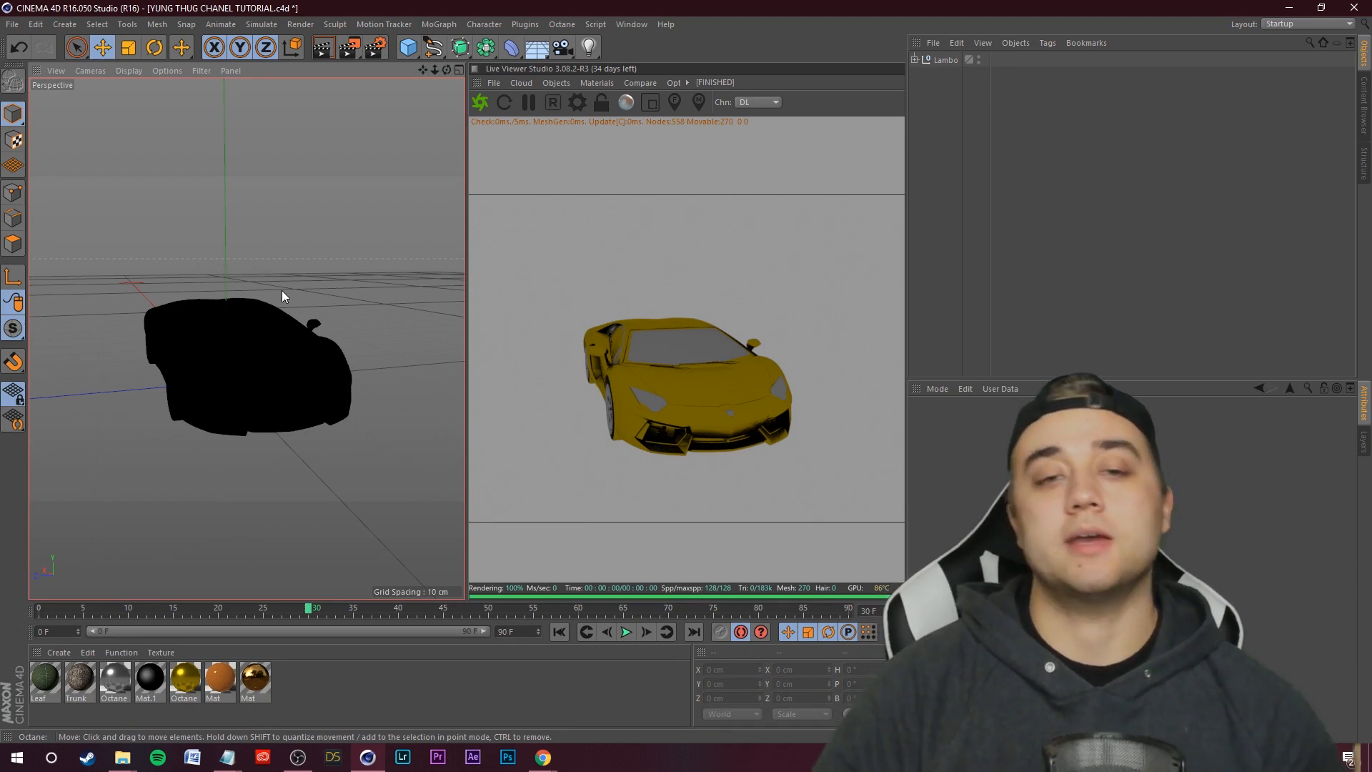
left_click_drag(282, 290, 253, 302, "alt")
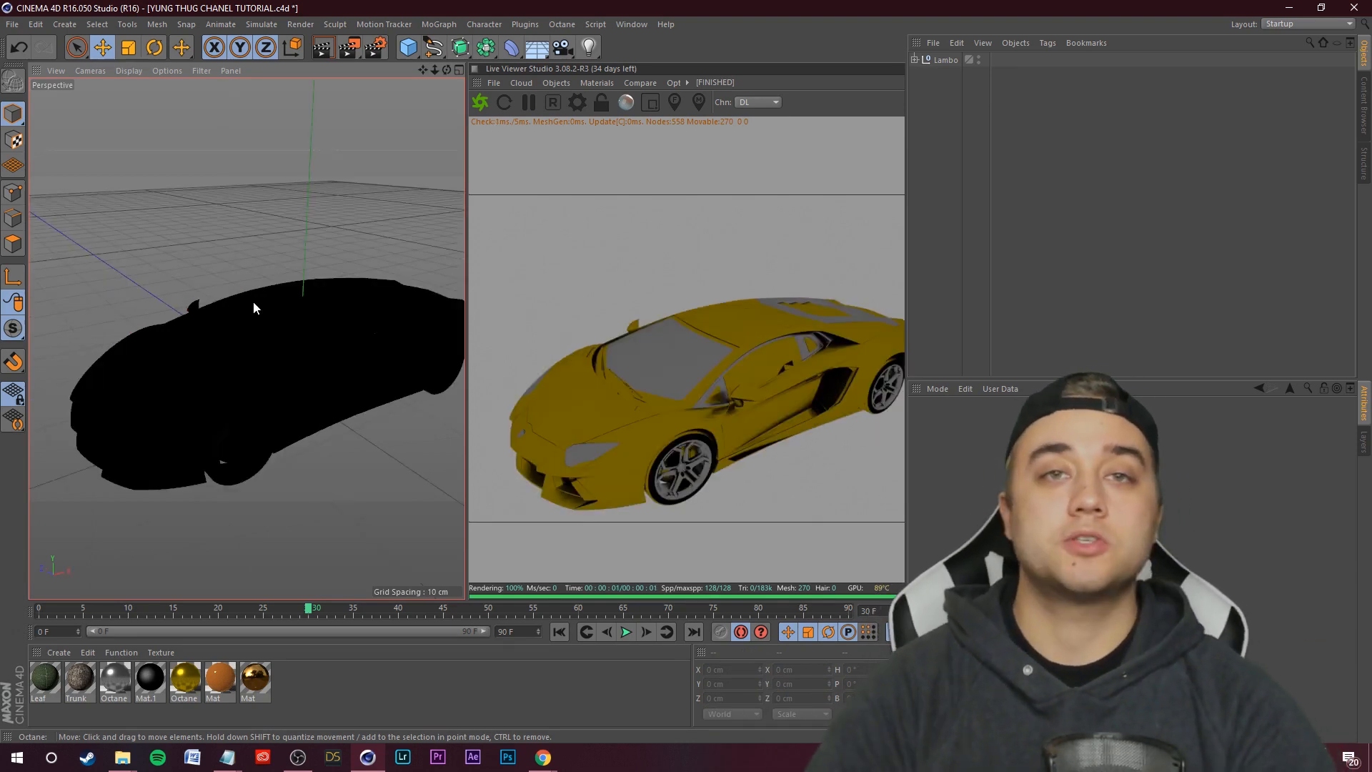
left_click_drag(342, 263, 256, 263, "alt")
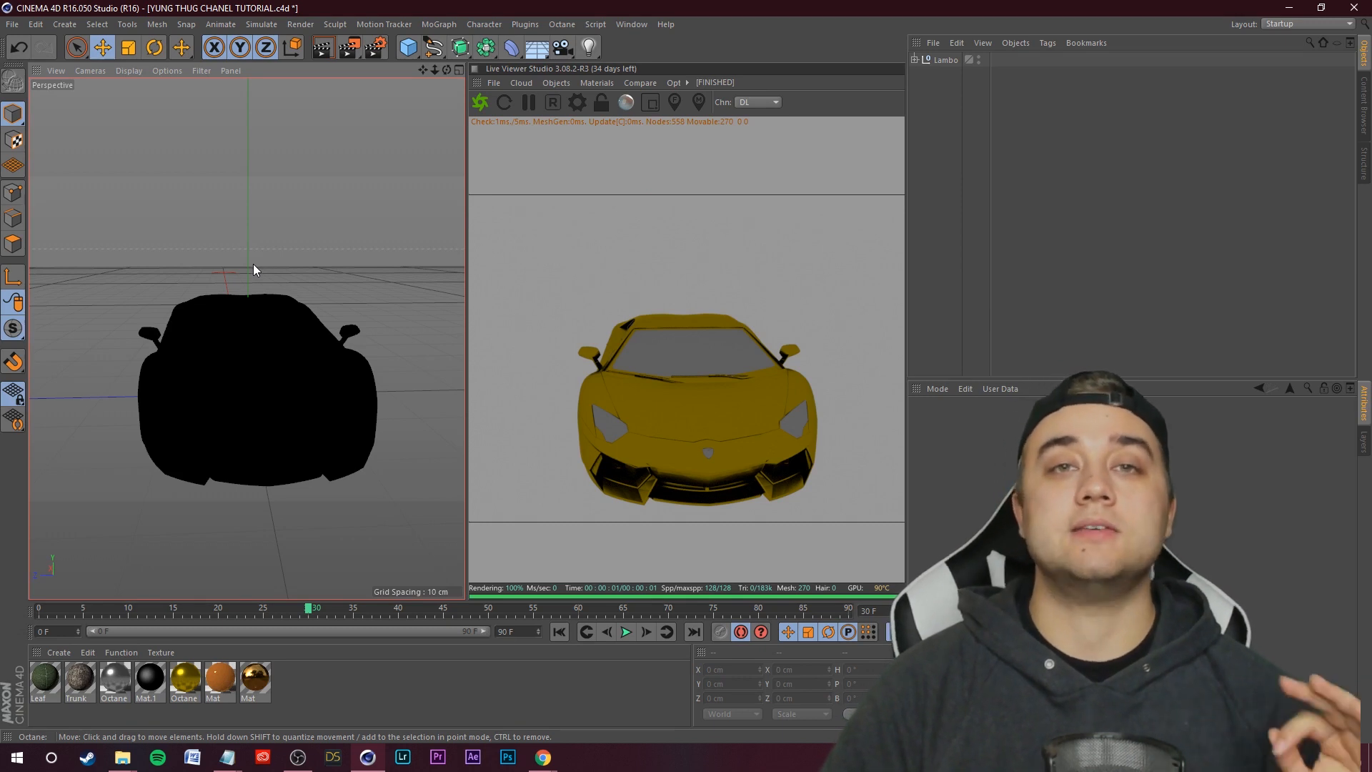
- Switch to Chrome and review the melting-car shot of the Young Thug "Chanel" video on YouTube in full screen
left_click(560, 768)
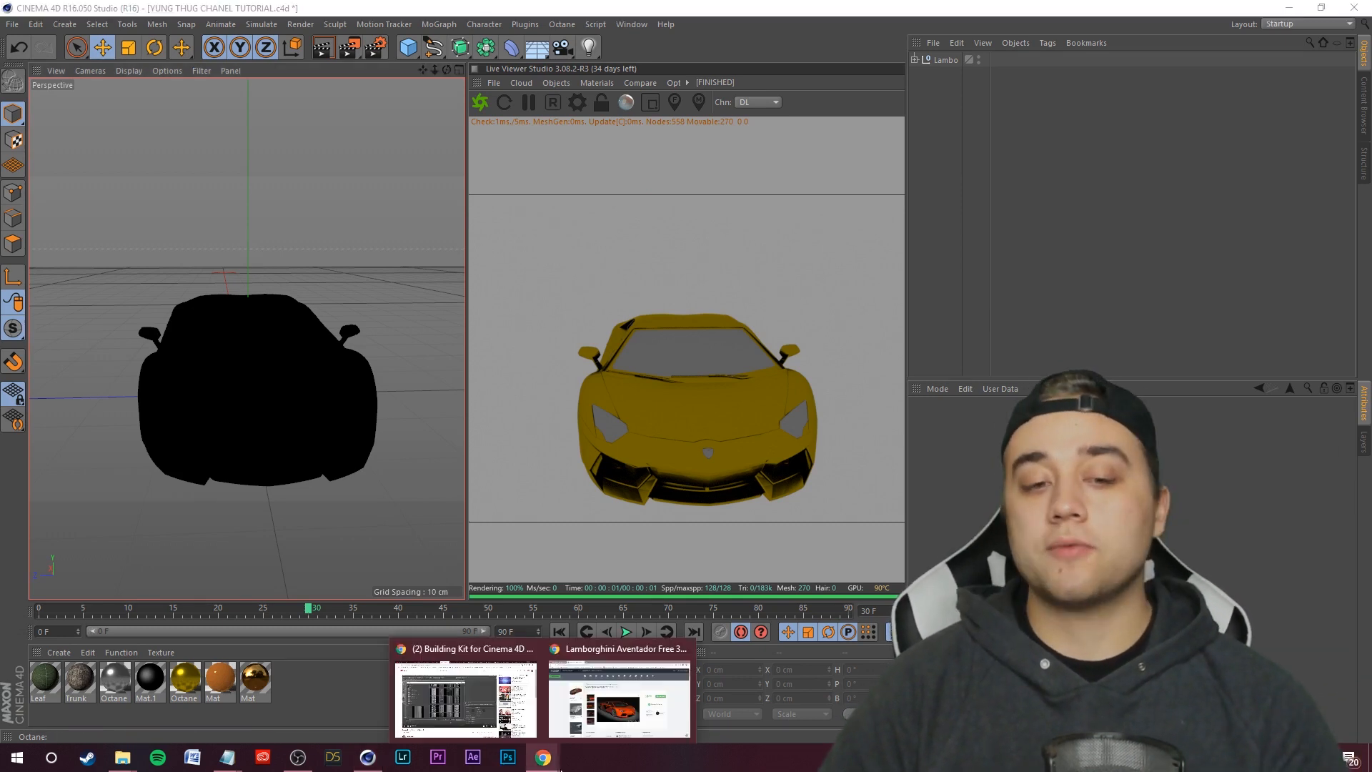
left_click(619, 699)
left_click(84, 10)
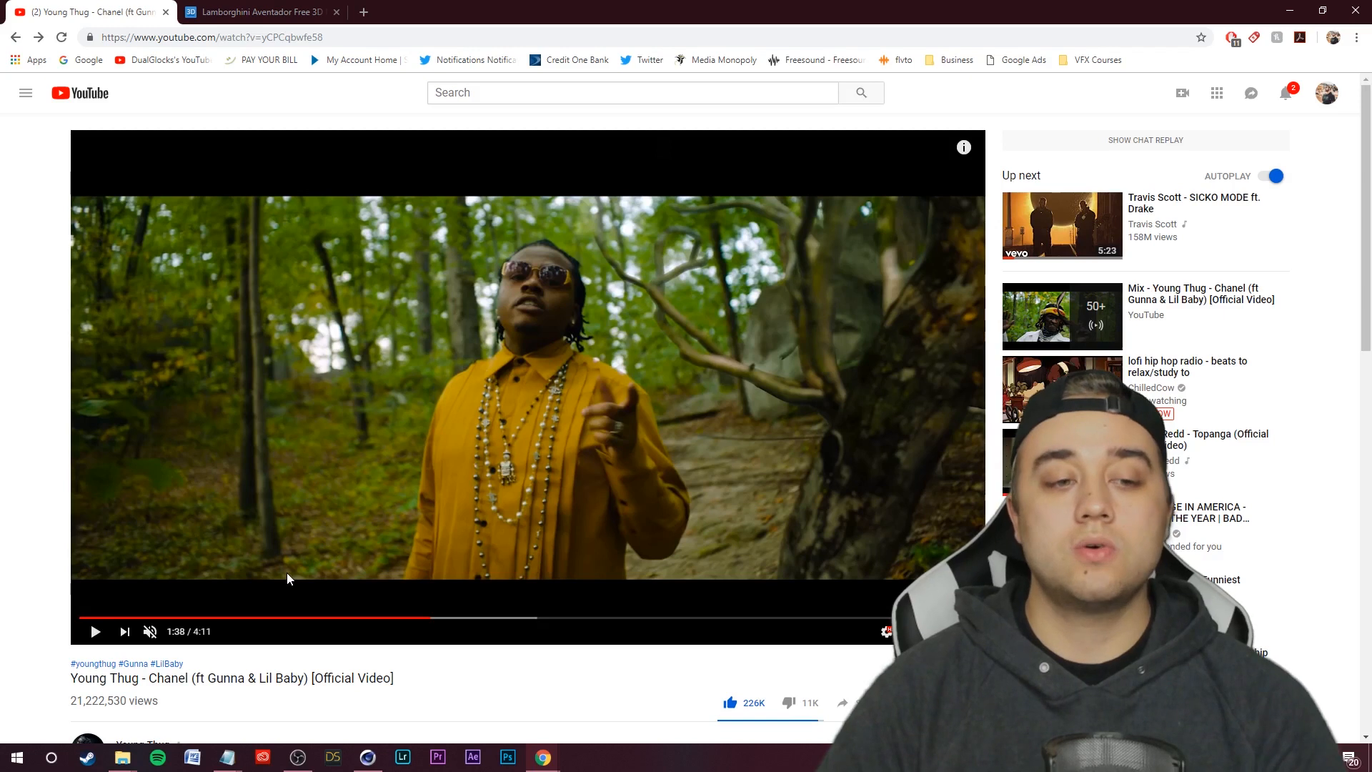
left_click_drag(188, 618, 276, 619)
left_click(939, 631)
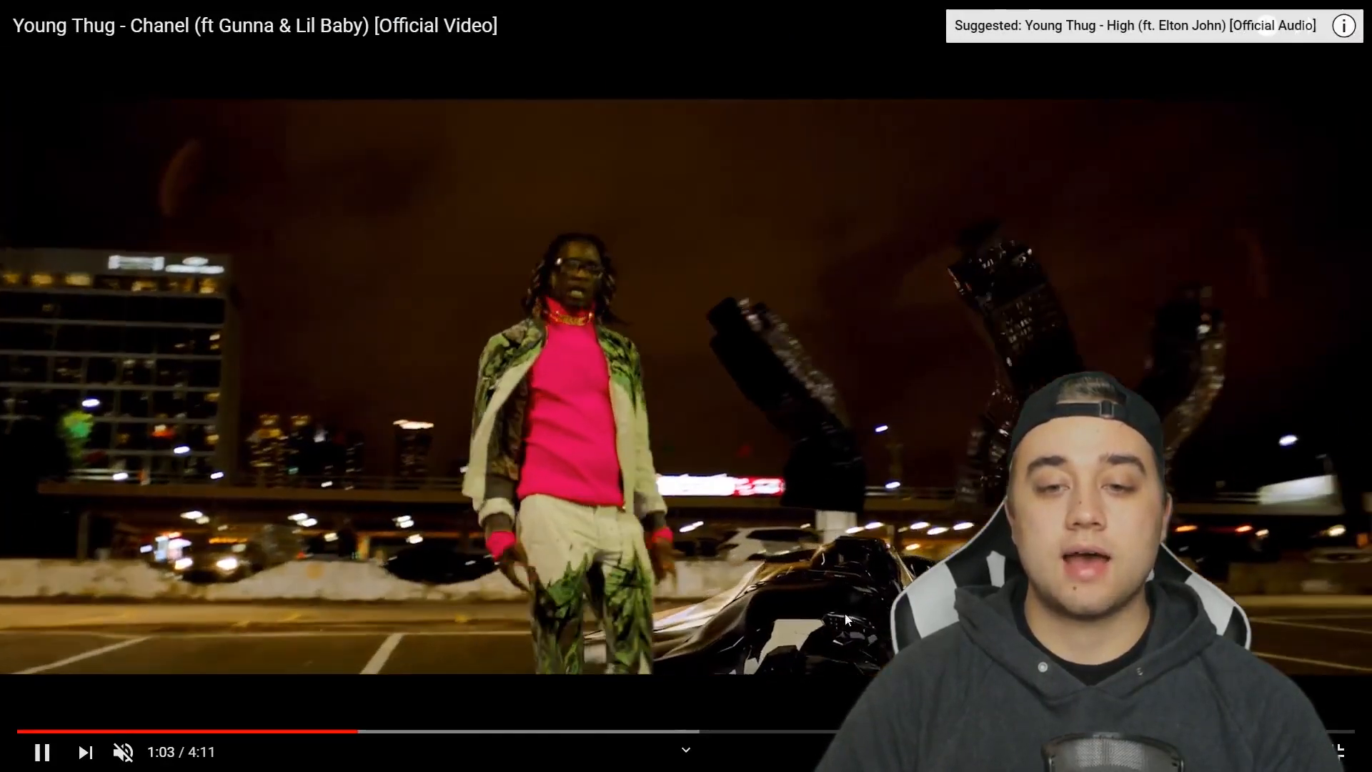
left_click(845, 613)
left_click(1341, 751)
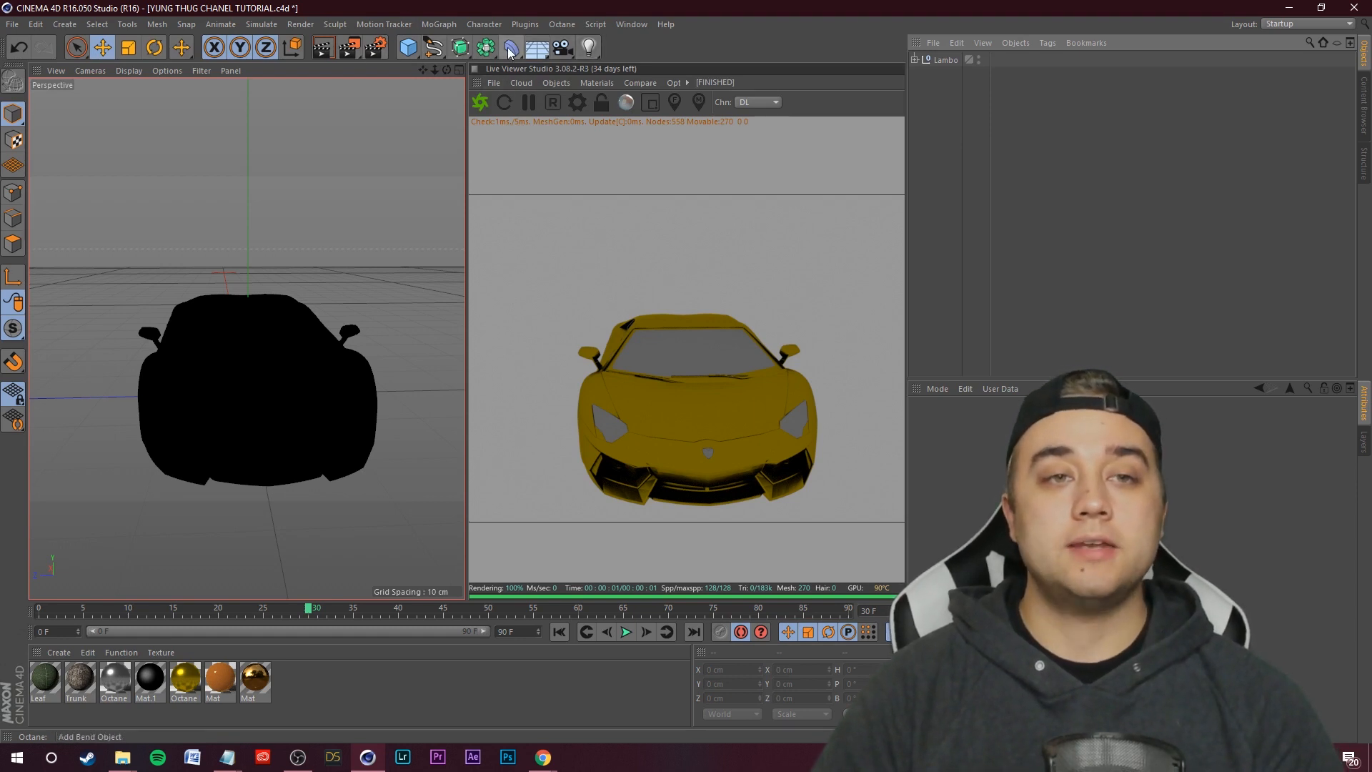
- Return to Cinema 4D, add a Melt deformer and place it inside the Lambo null
left_click(505, 53)
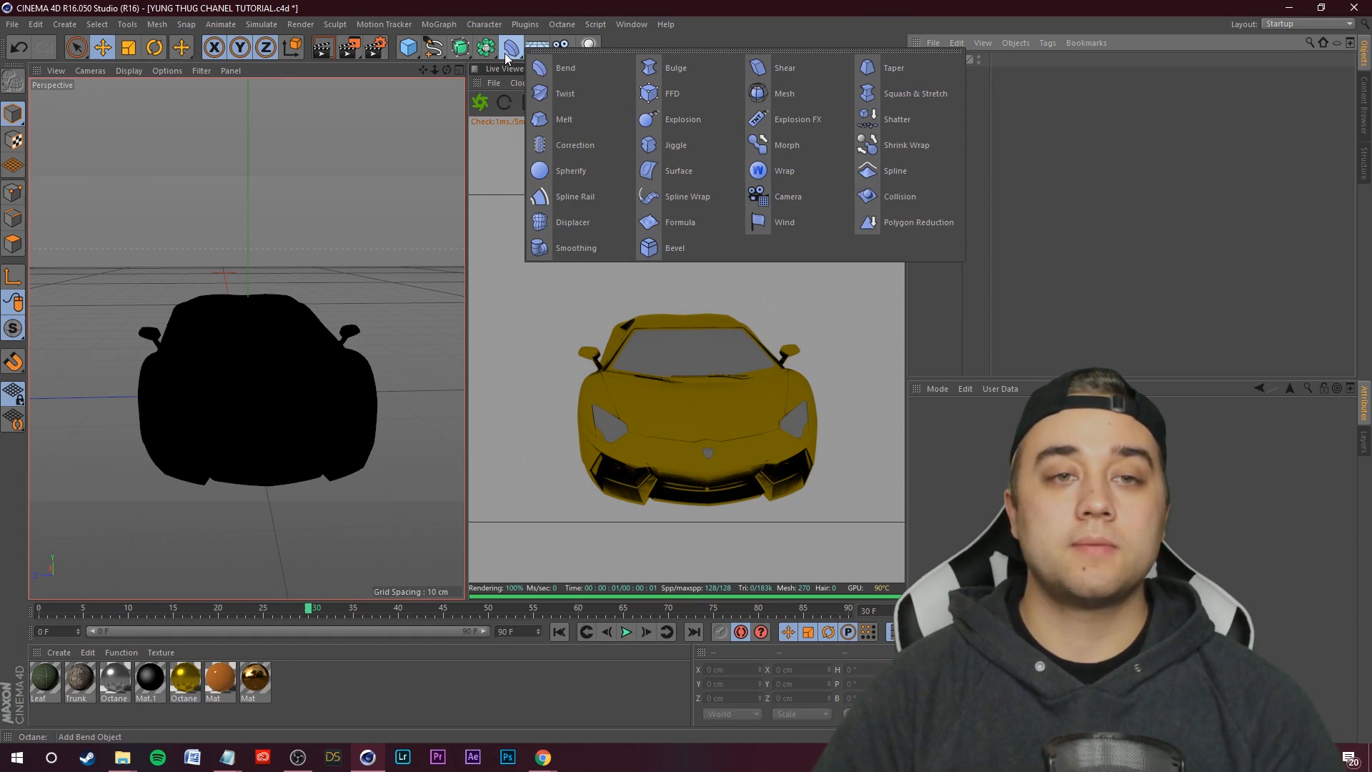
left_click(562, 123)
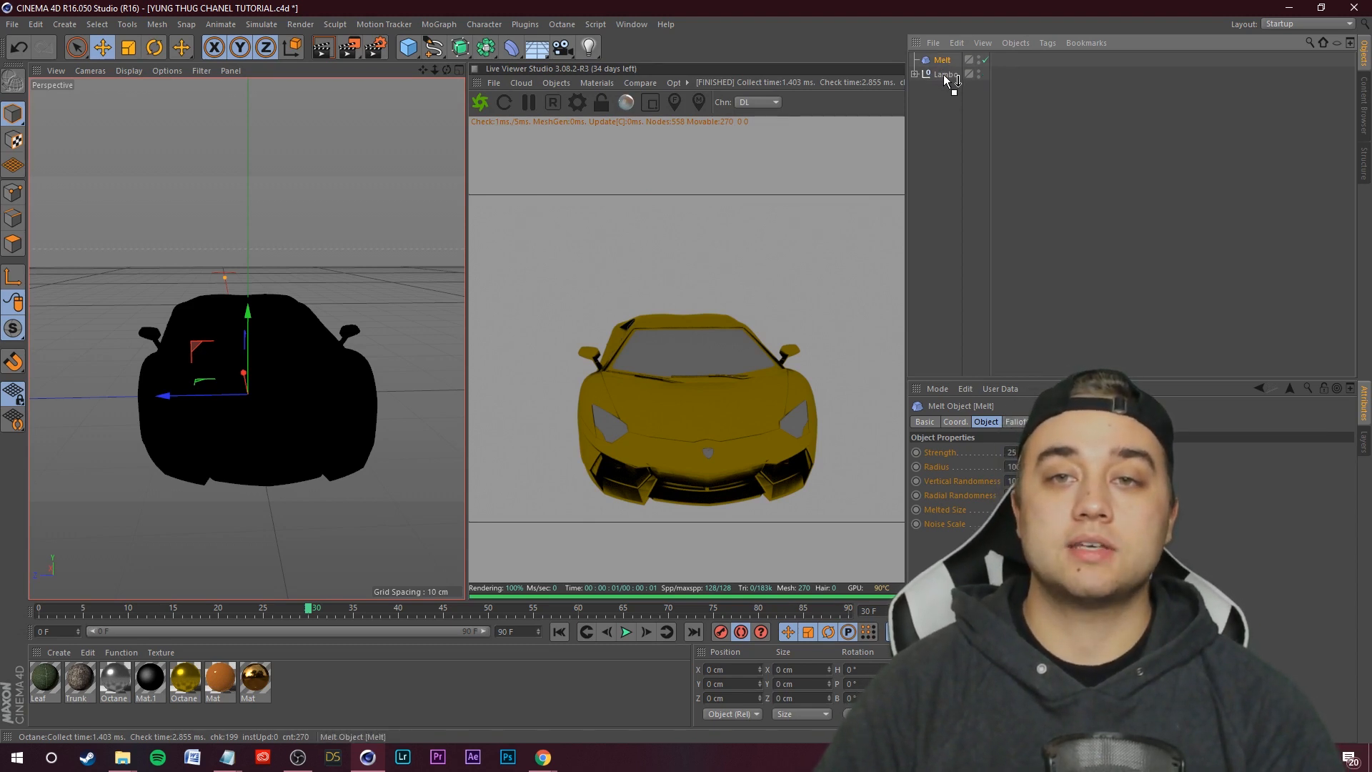
left_click_drag(944, 79, 945, 75)
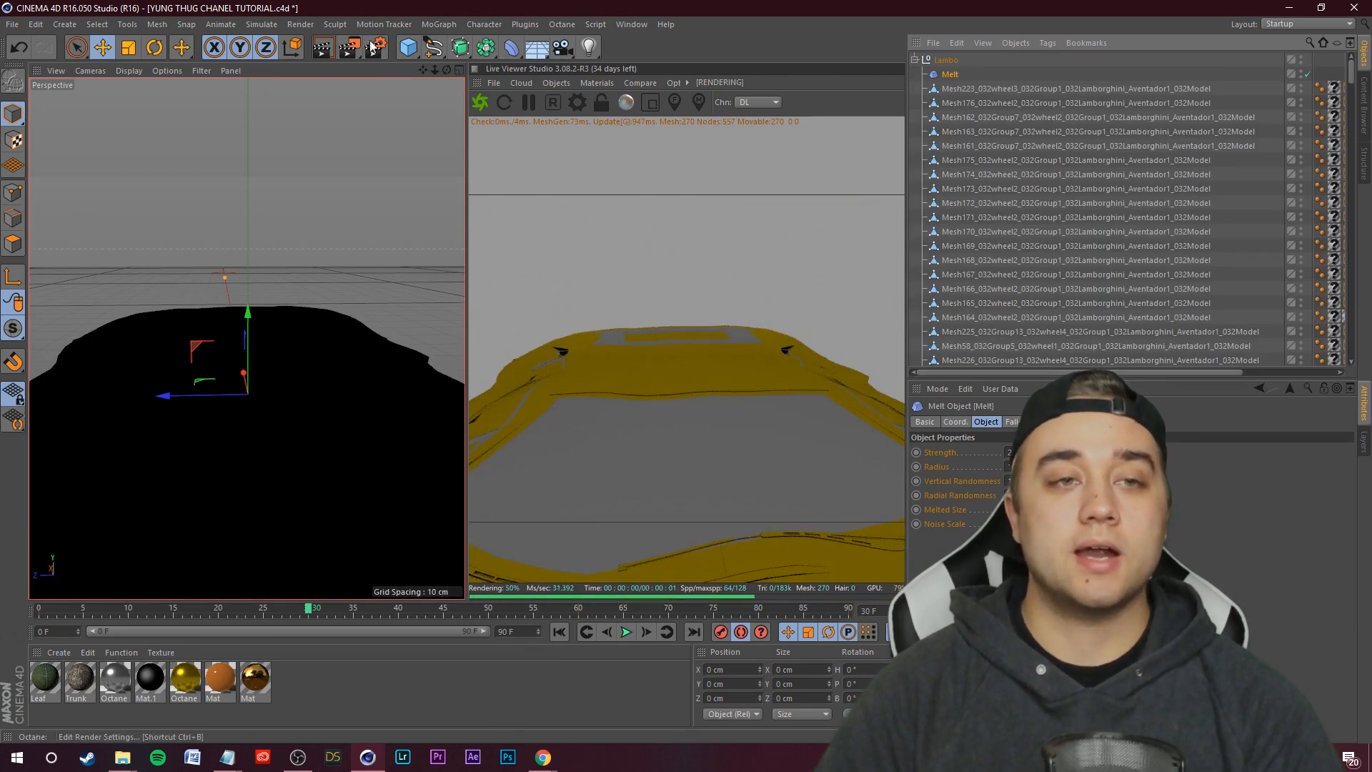
left_click_drag(422, 69, 417, 21)
scroll(333, 315, "down", 10)
scroll(314, 300, "up", 3)
left_click_drag(262, 255, 358, 257, "alt")
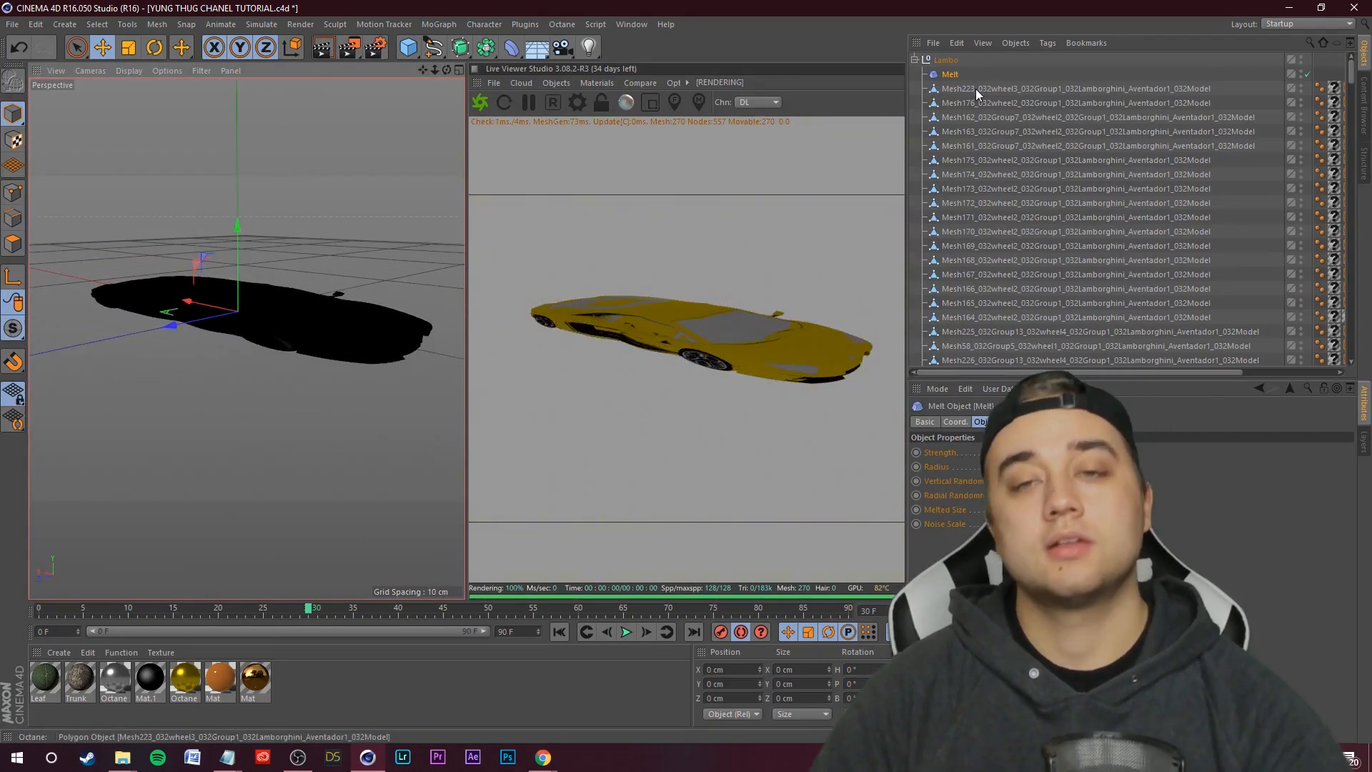
- Open the Melt deformer's attributes in an enlarged floating window and set its strength to 0 %
left_click(947, 72)
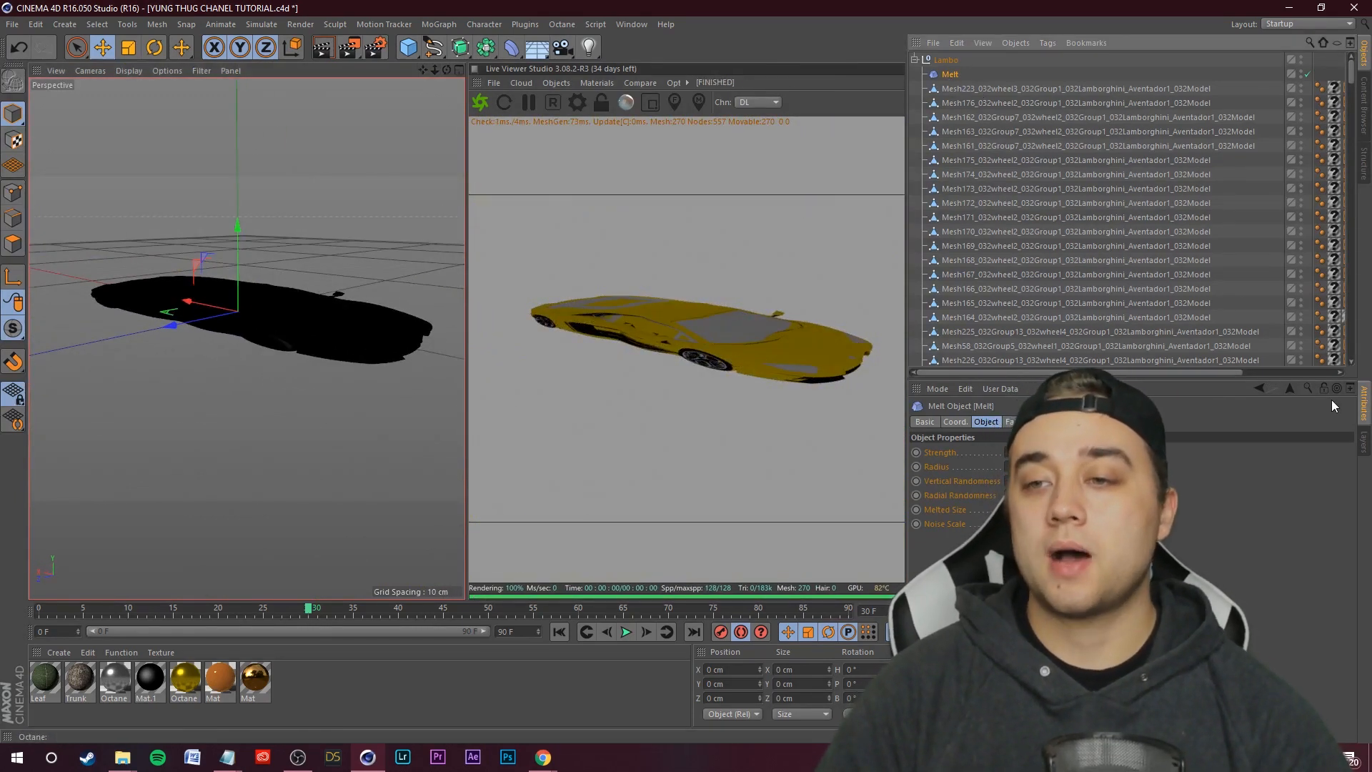
left_click(1351, 388)
left_click_drag(1178, 255, 277, 204)
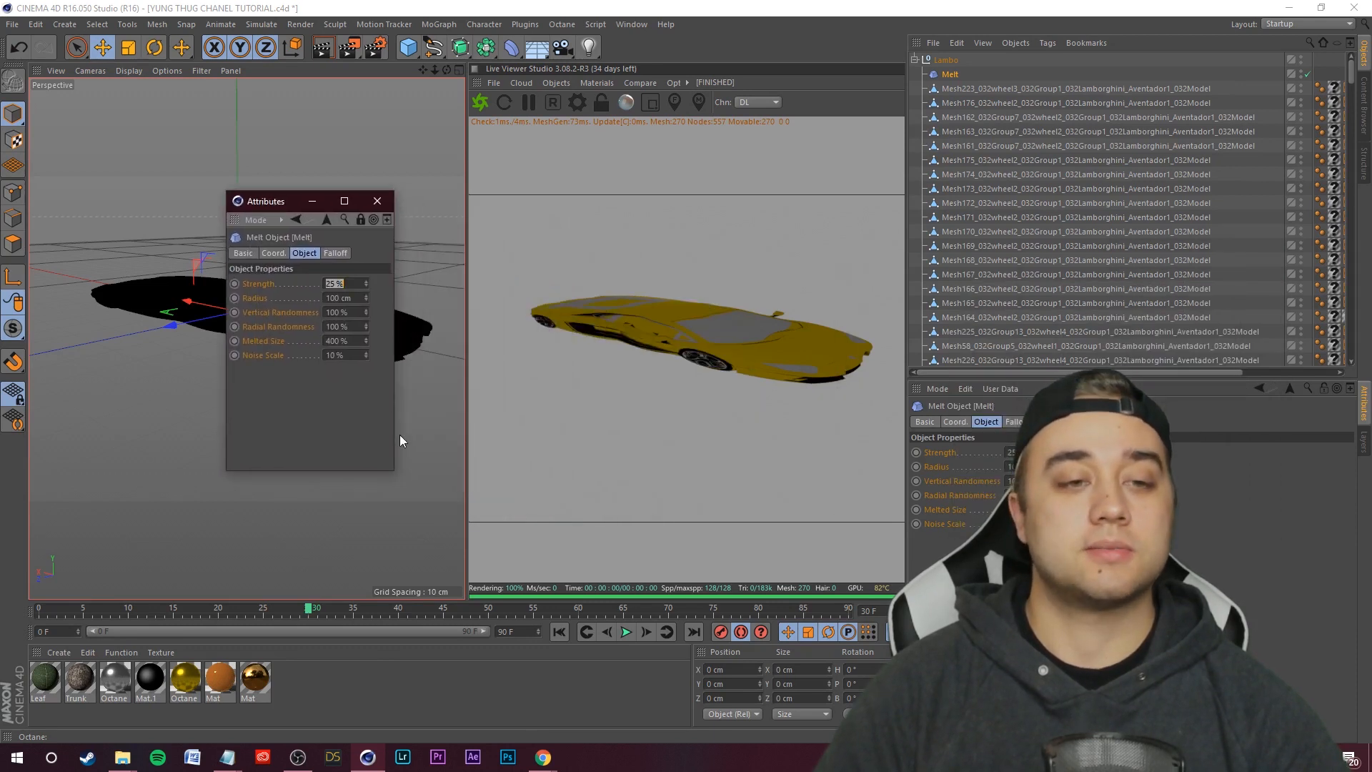
left_click_drag(393, 472, 527, 584)
left_click_drag(336, 204, 475, 224)
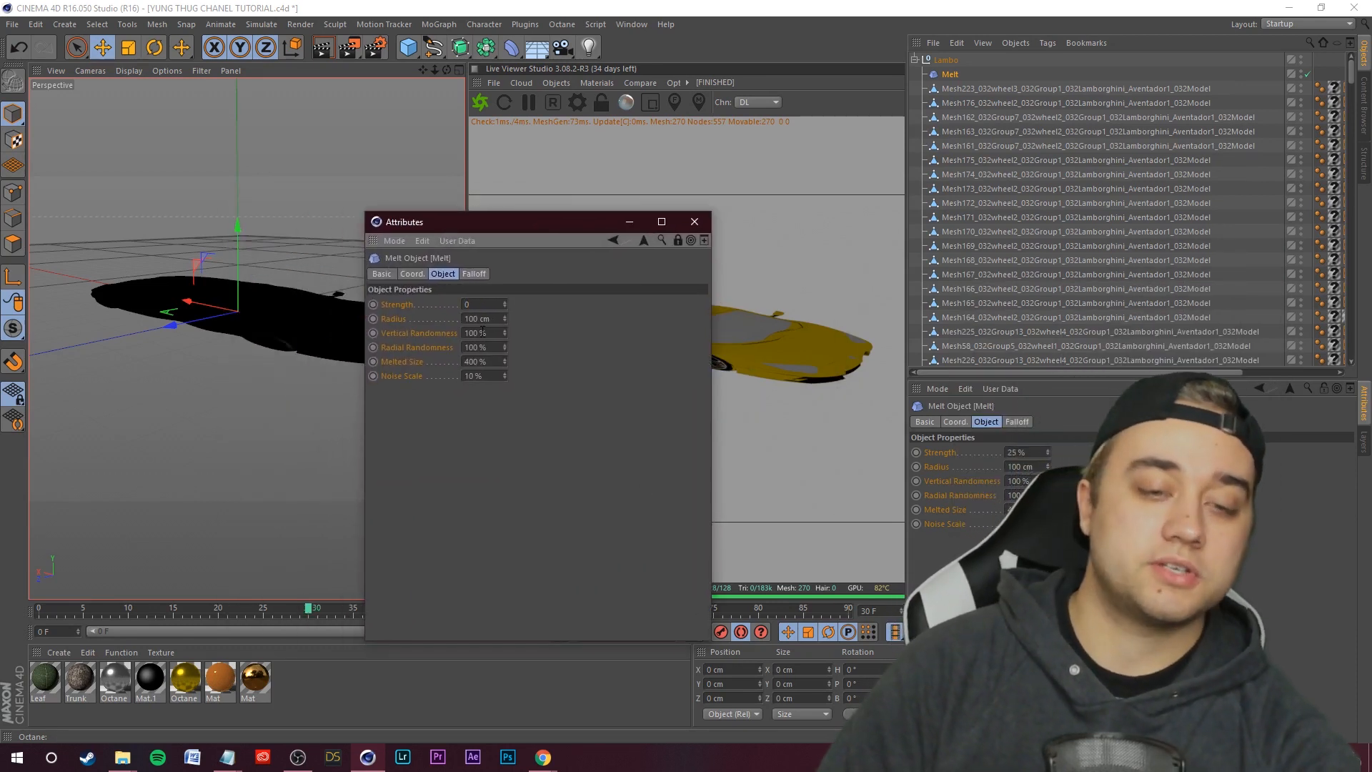
type("0")
key("Return")
left_click_drag(453, 221, 320, 221)
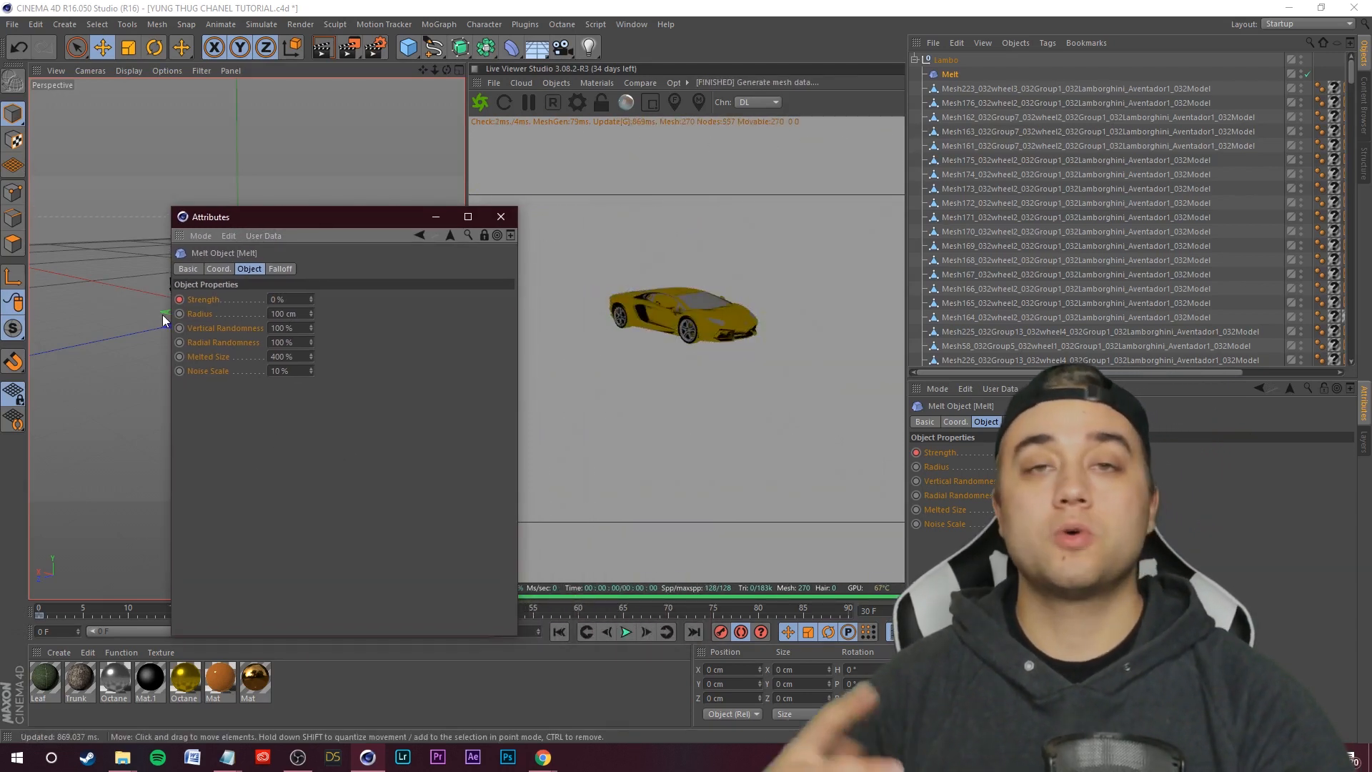
- Raise the Melt strength in stages to 16 % at frame 30 and compare the car's deformation in the live render
left_click_drag(312, 299, 425, 267)
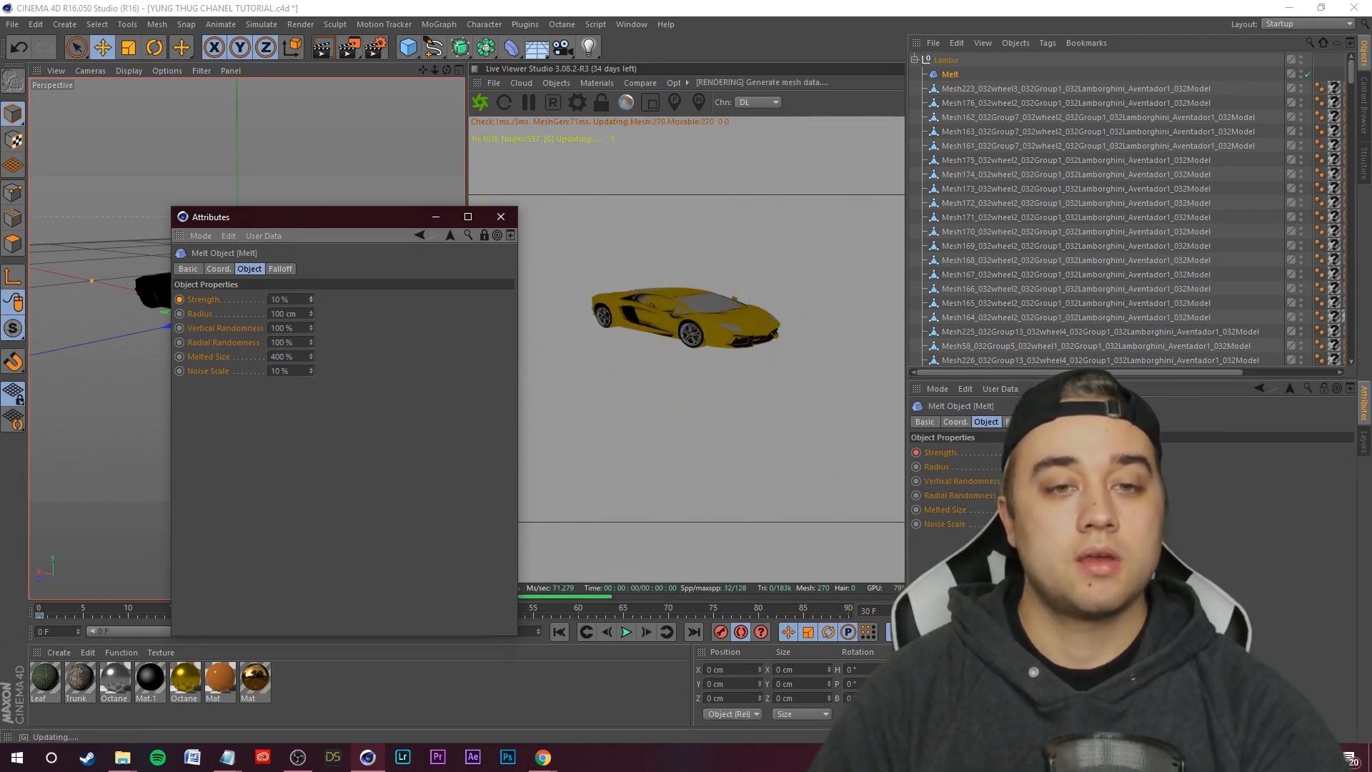
left_click_drag(381, 220, 771, 224)
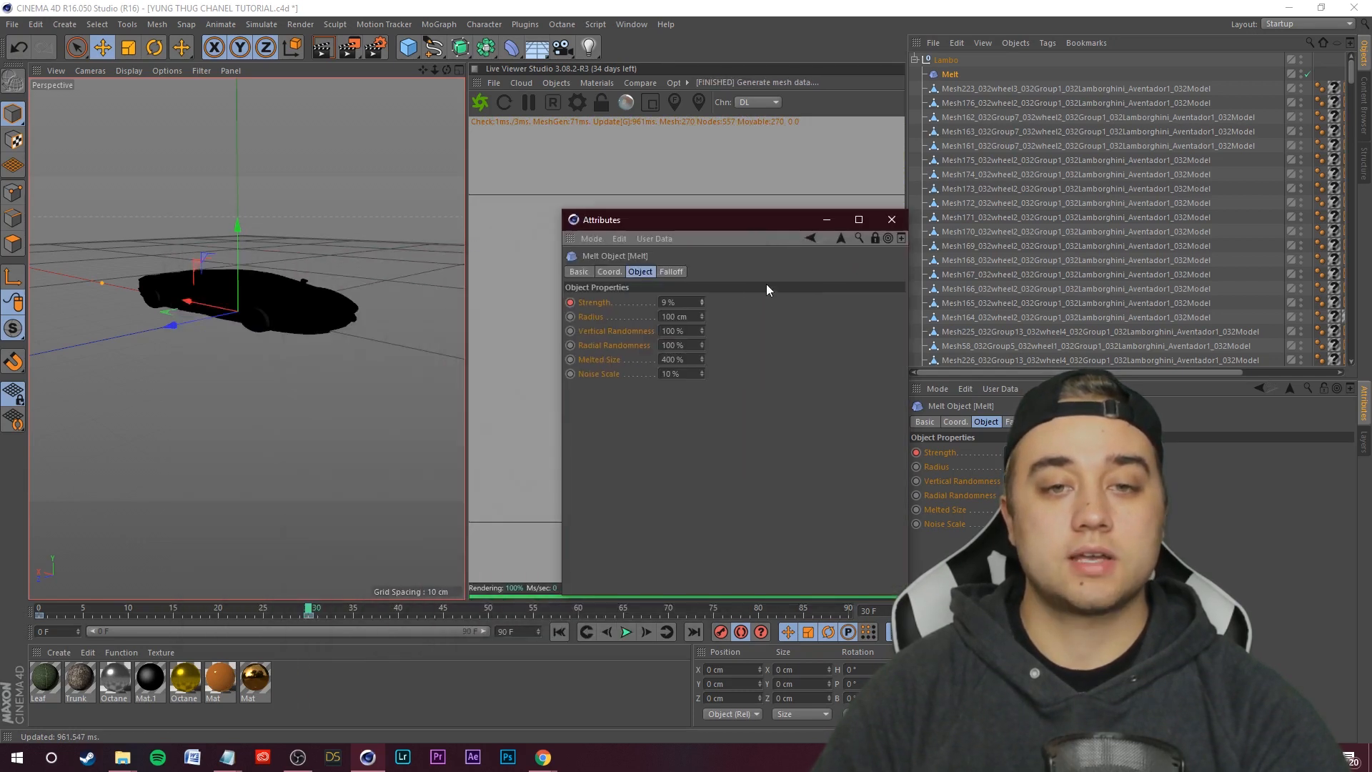
left_click_drag(701, 303, 703, 301)
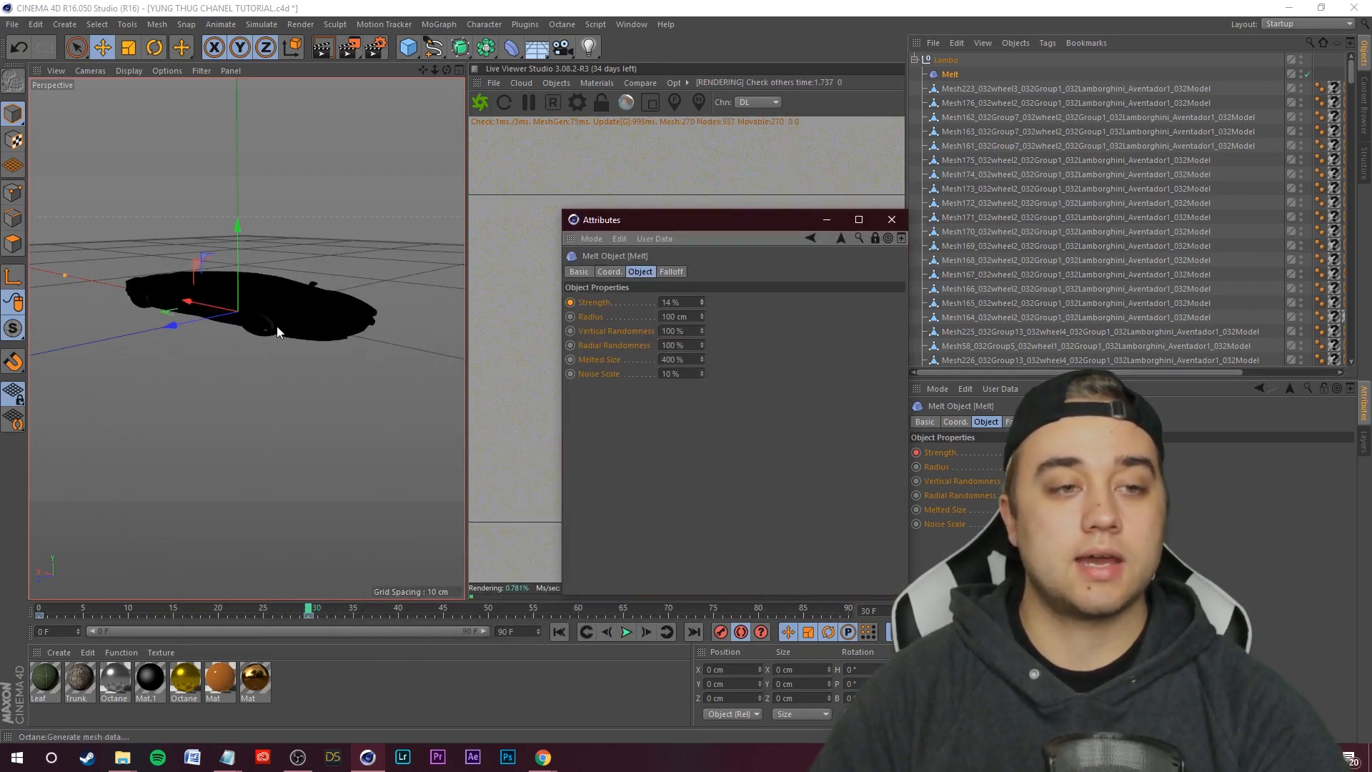
left_click_drag(744, 221, 257, 242)
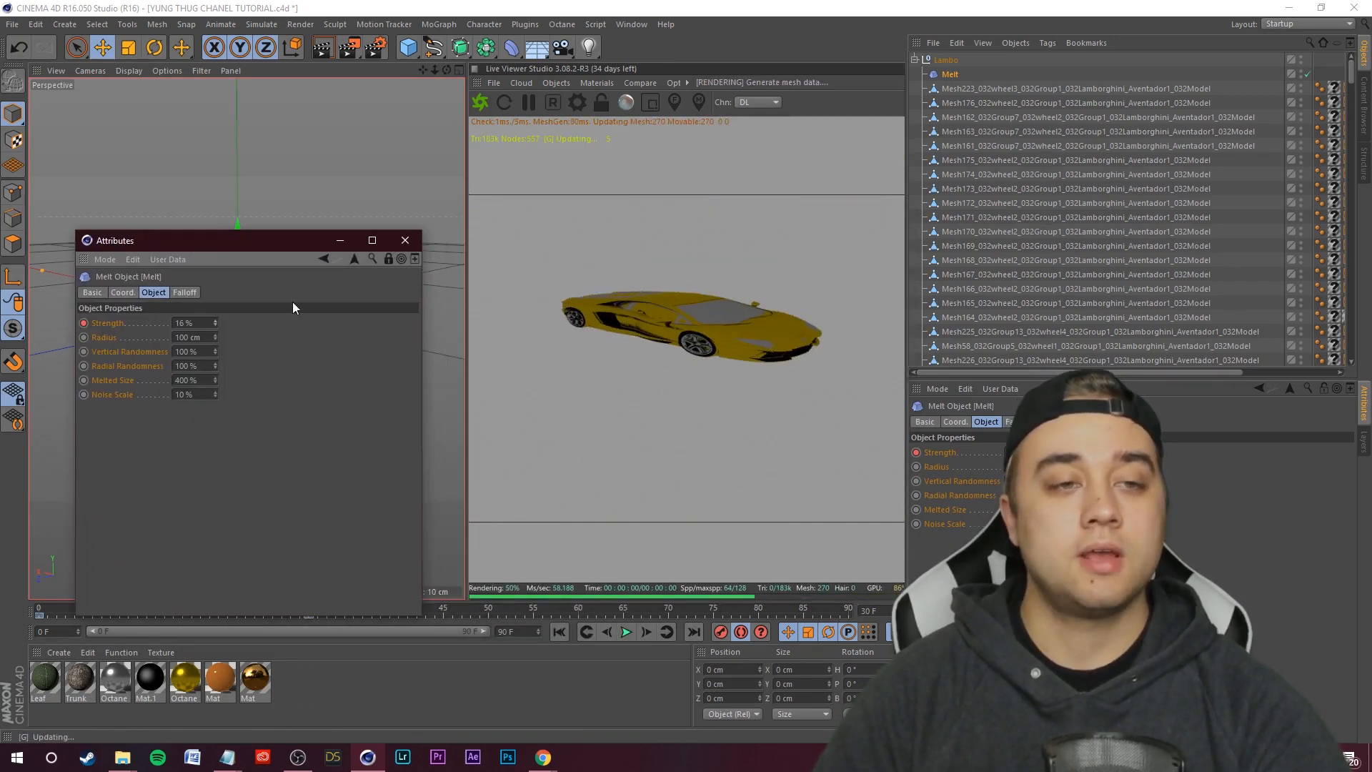
left_click_drag(411, 163, 320, 150, "alt")
left_click(189, 323)
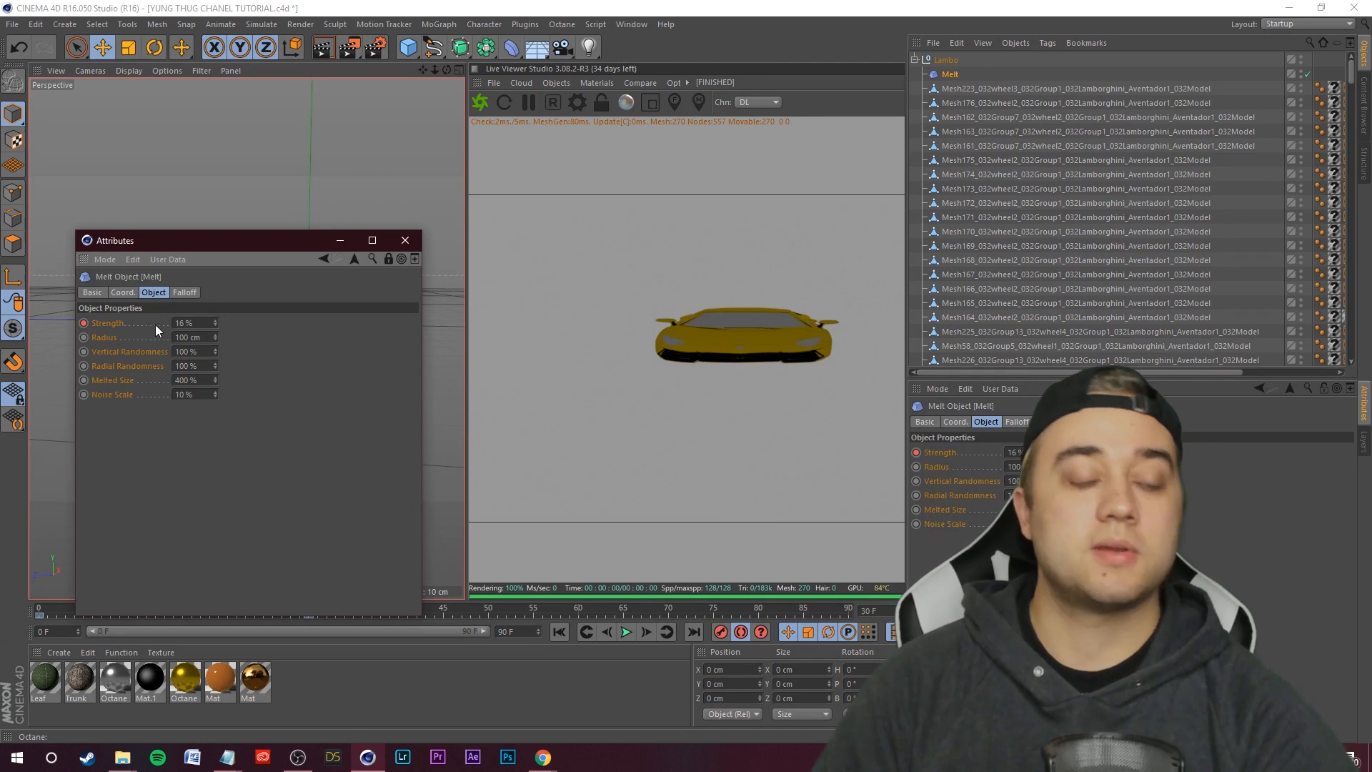
- Set the Melt deformer's falloff shape to Linear with orientation +Y
left_click(182, 294)
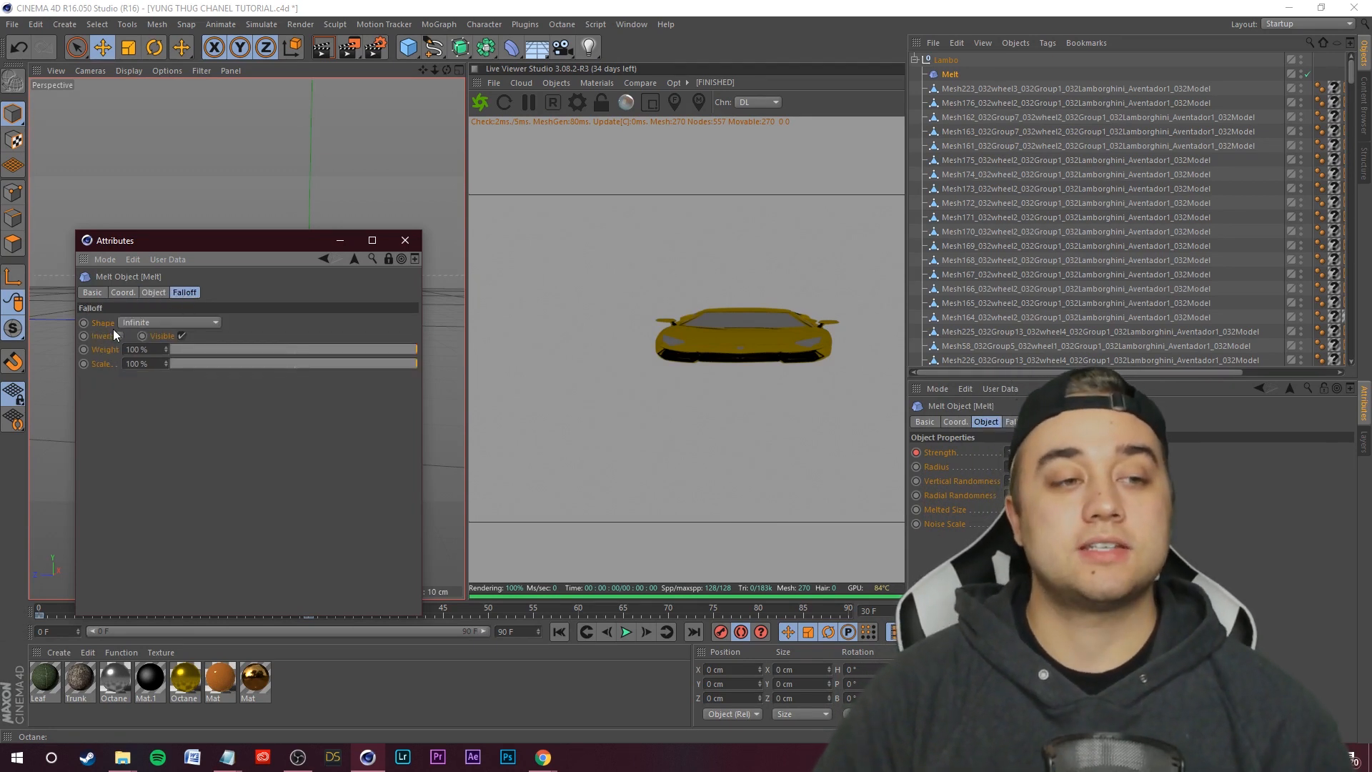
left_click(157, 321)
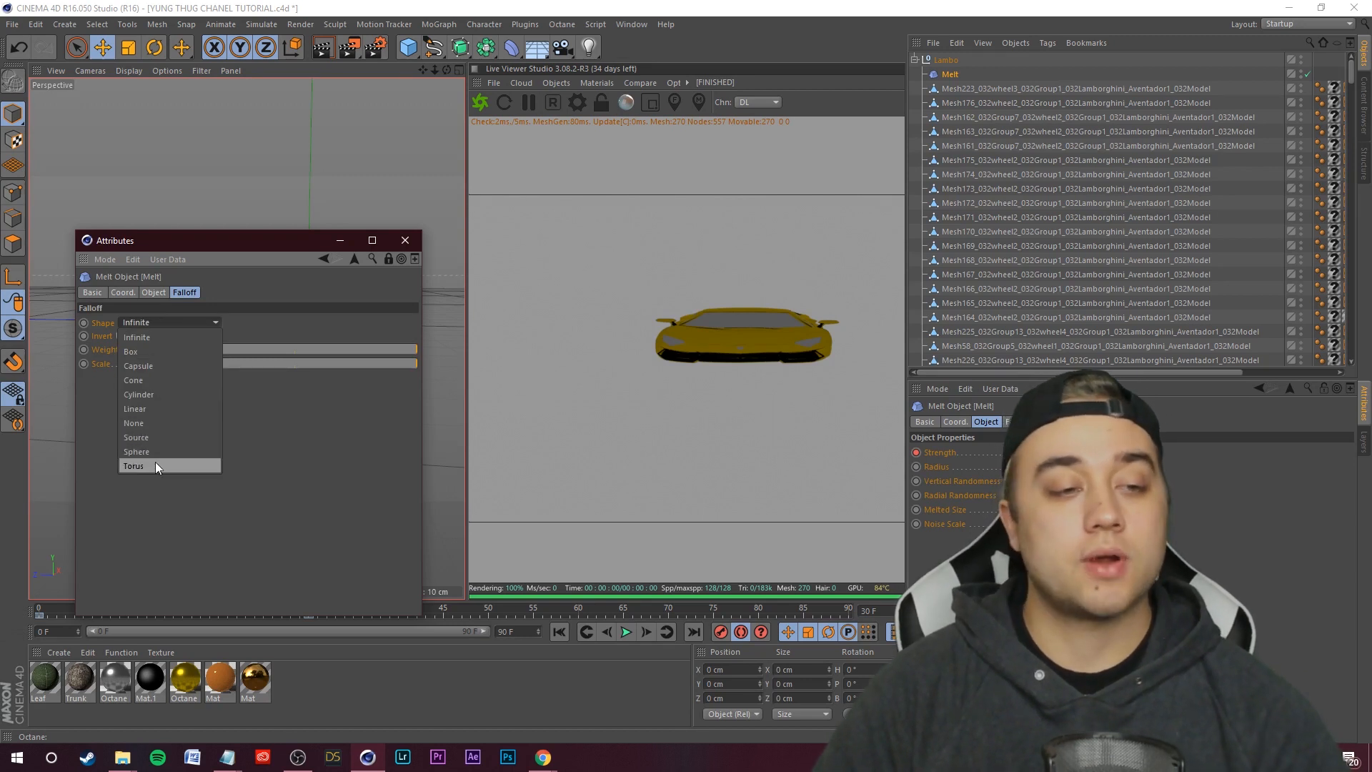
left_click(142, 408)
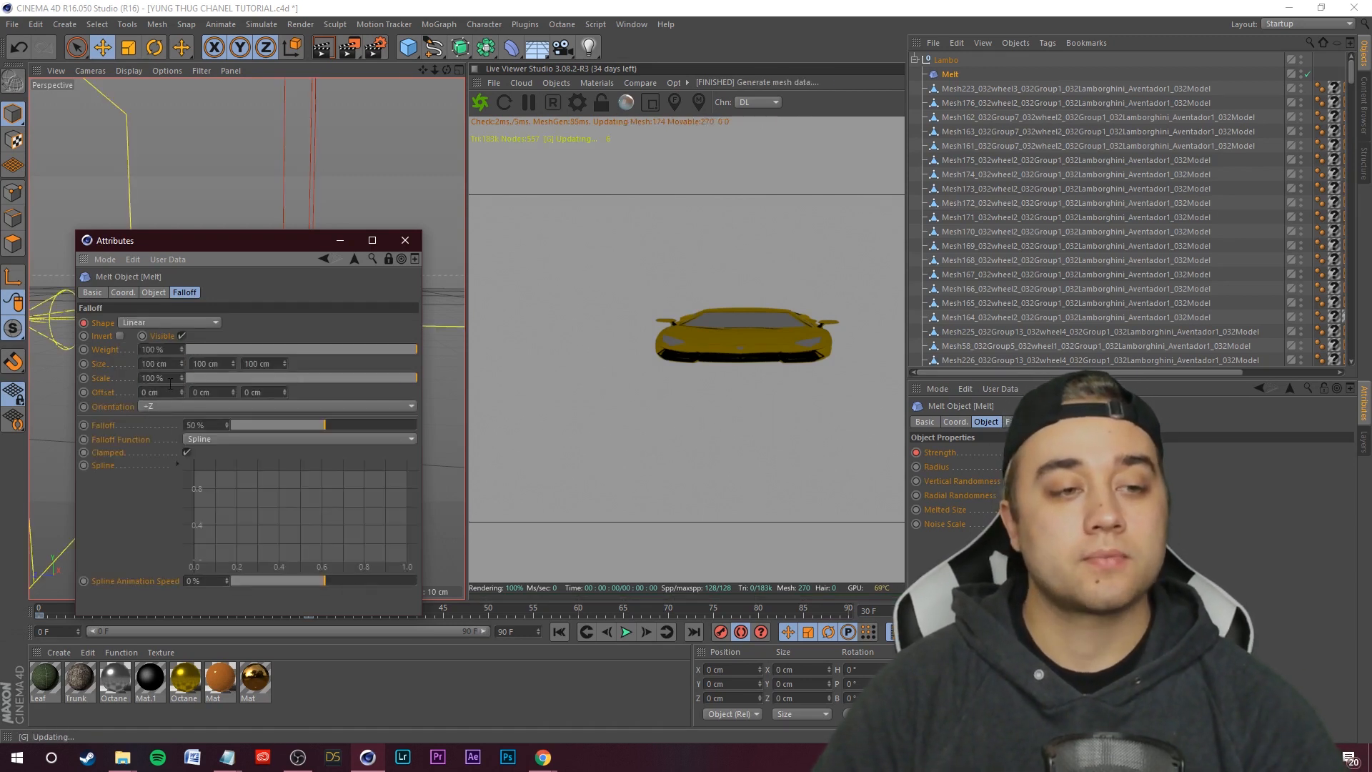
scroll(291, 198, "down", 10)
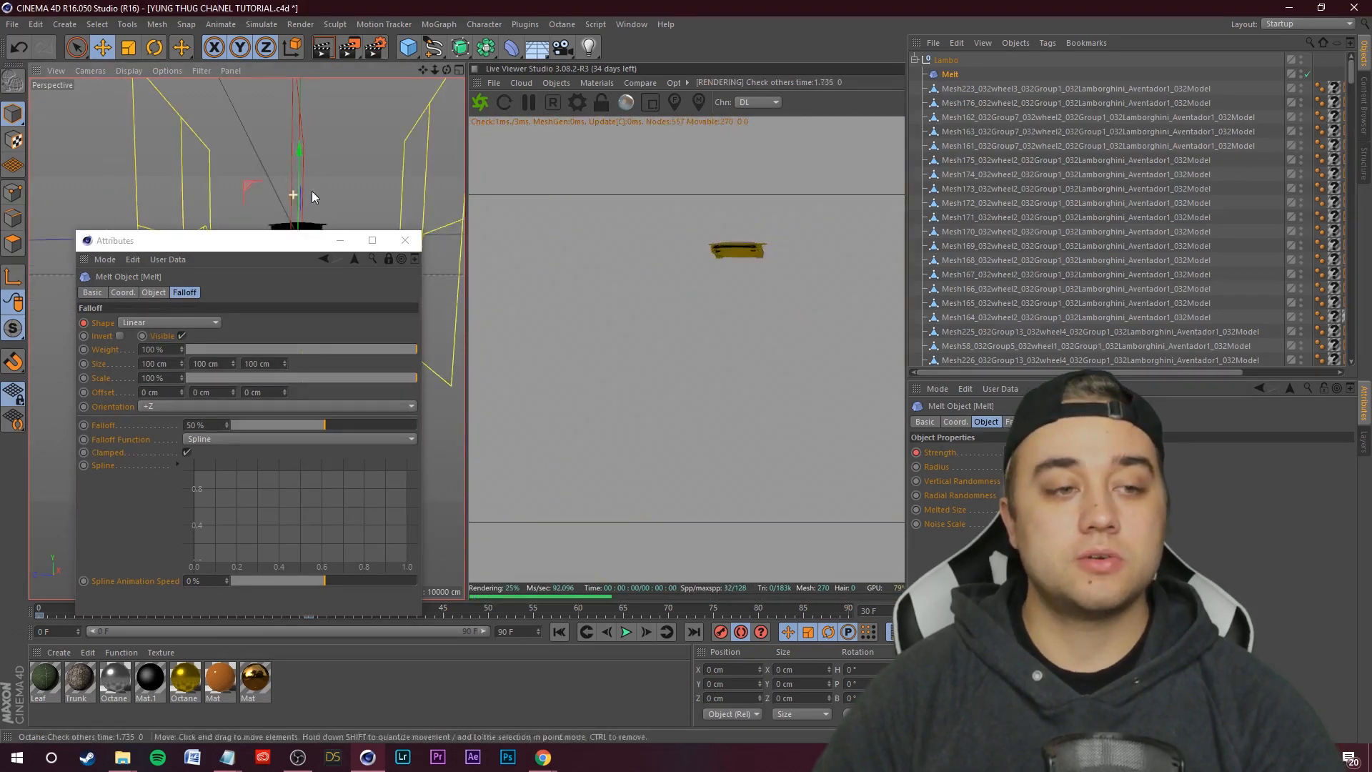
left_click(150, 409)
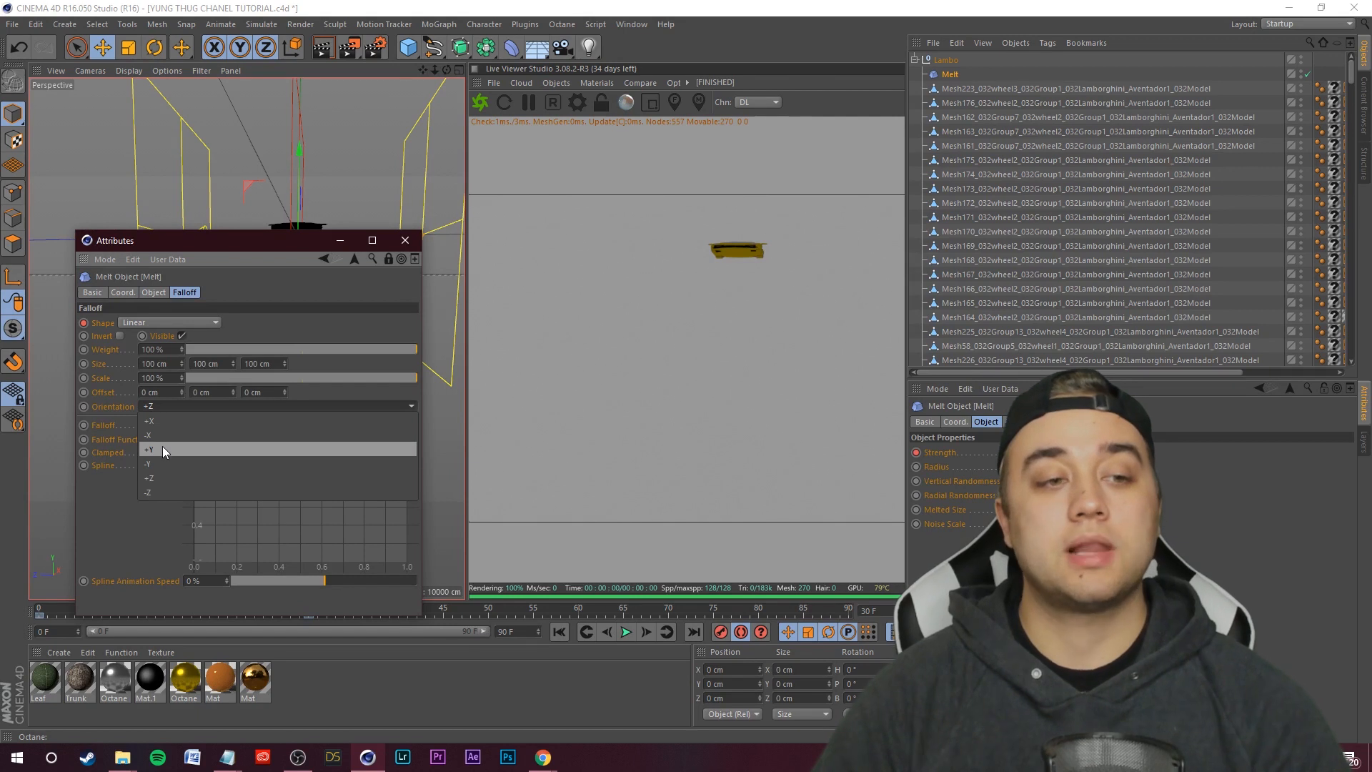
left_click(162, 447)
- Move the Melt deformer down to Y -6.266 cm, set its strength to 100 %, and minimize its attributes window
left_click_drag(338, 241, 695, 318)
left_click_drag(426, 70, 307, 342)
left_click_drag(306, 402, 297, 314)
left_click_drag(593, 318, 169, 268)
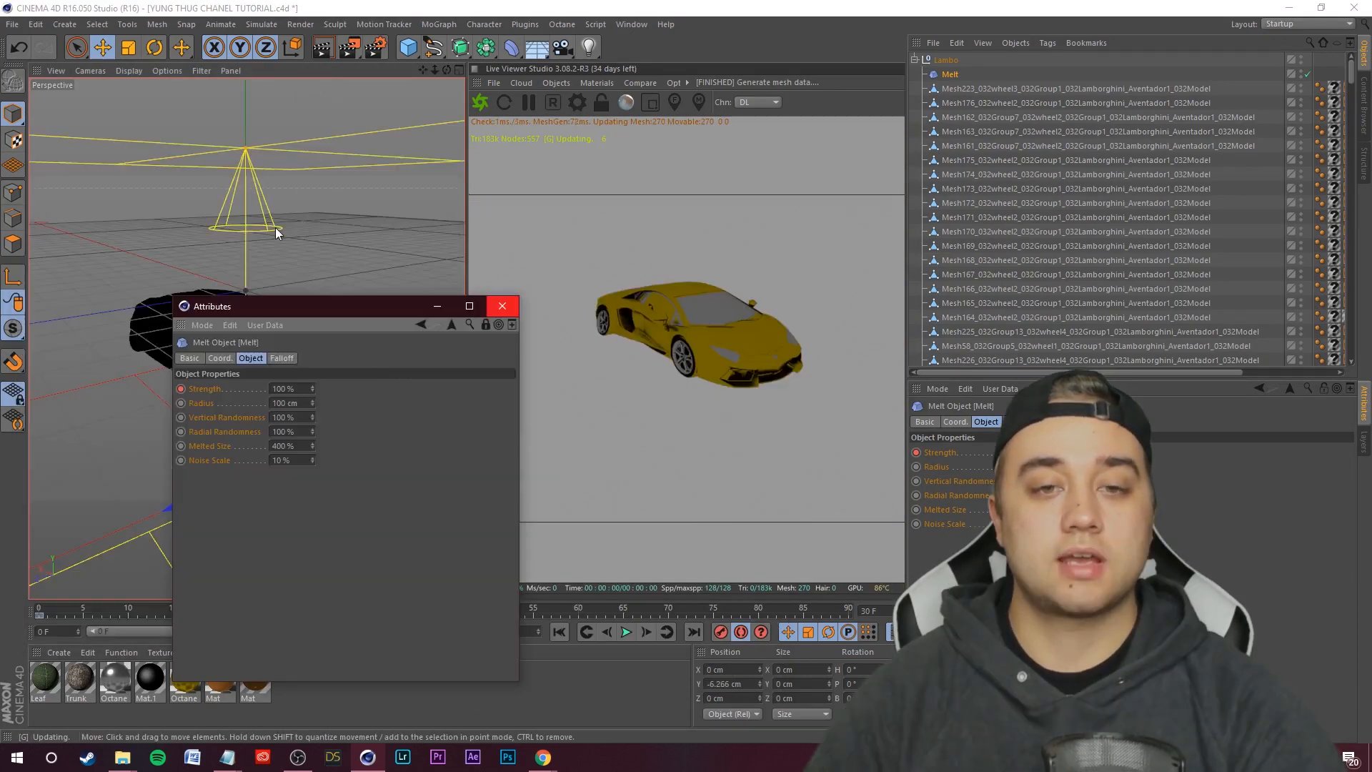
left_click_drag(293, 243, 255, 277, "alt")
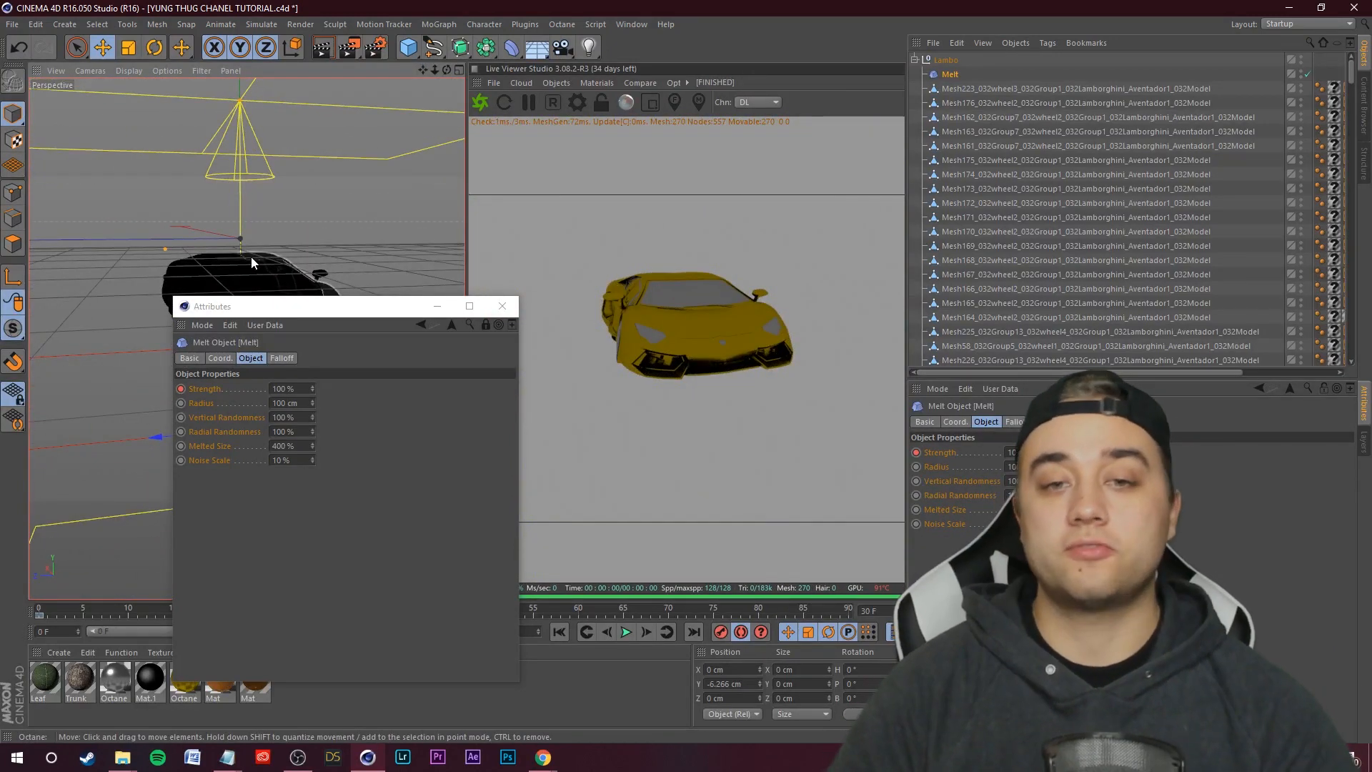
left_click(437, 306)
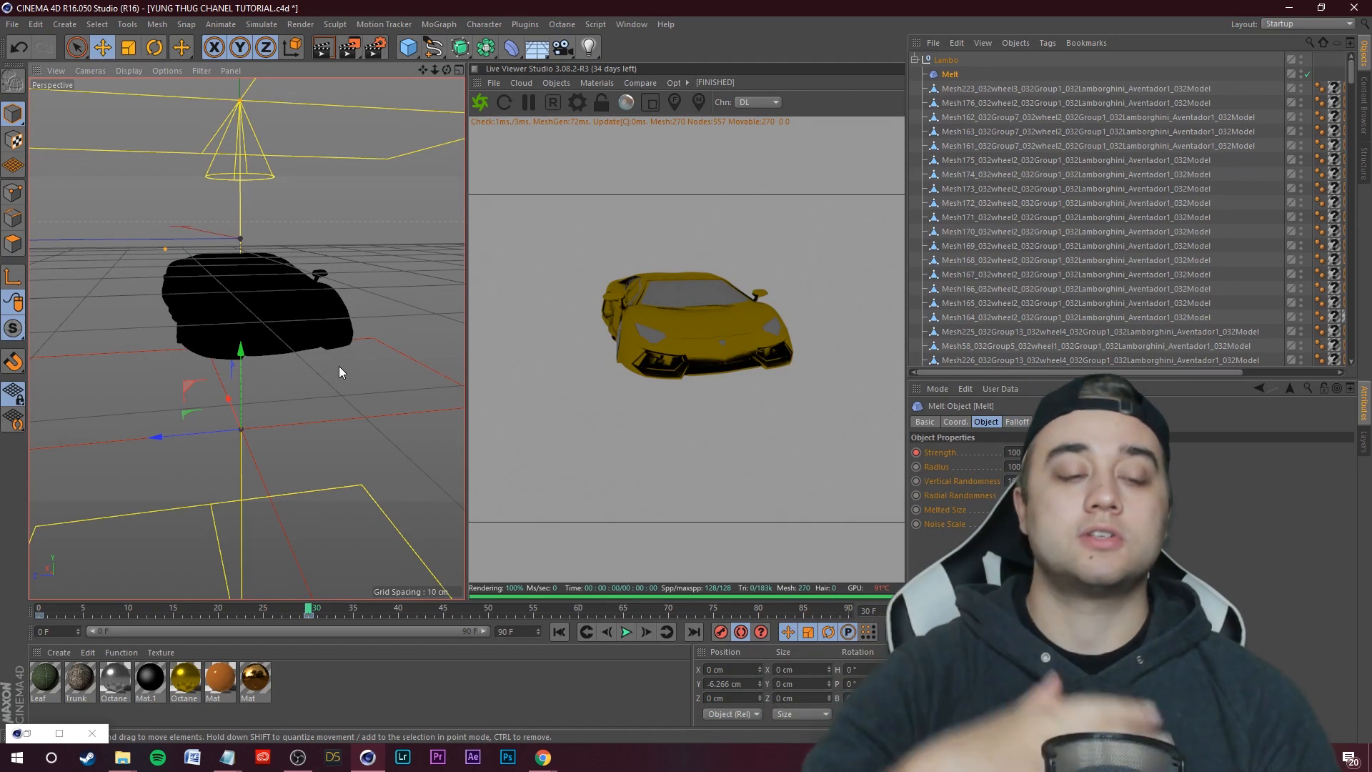
- Go back to frame 0, reopen the Melt attributes in a floating window and set the strength to 0 %
left_click_drag(309, 613, 39, 613)
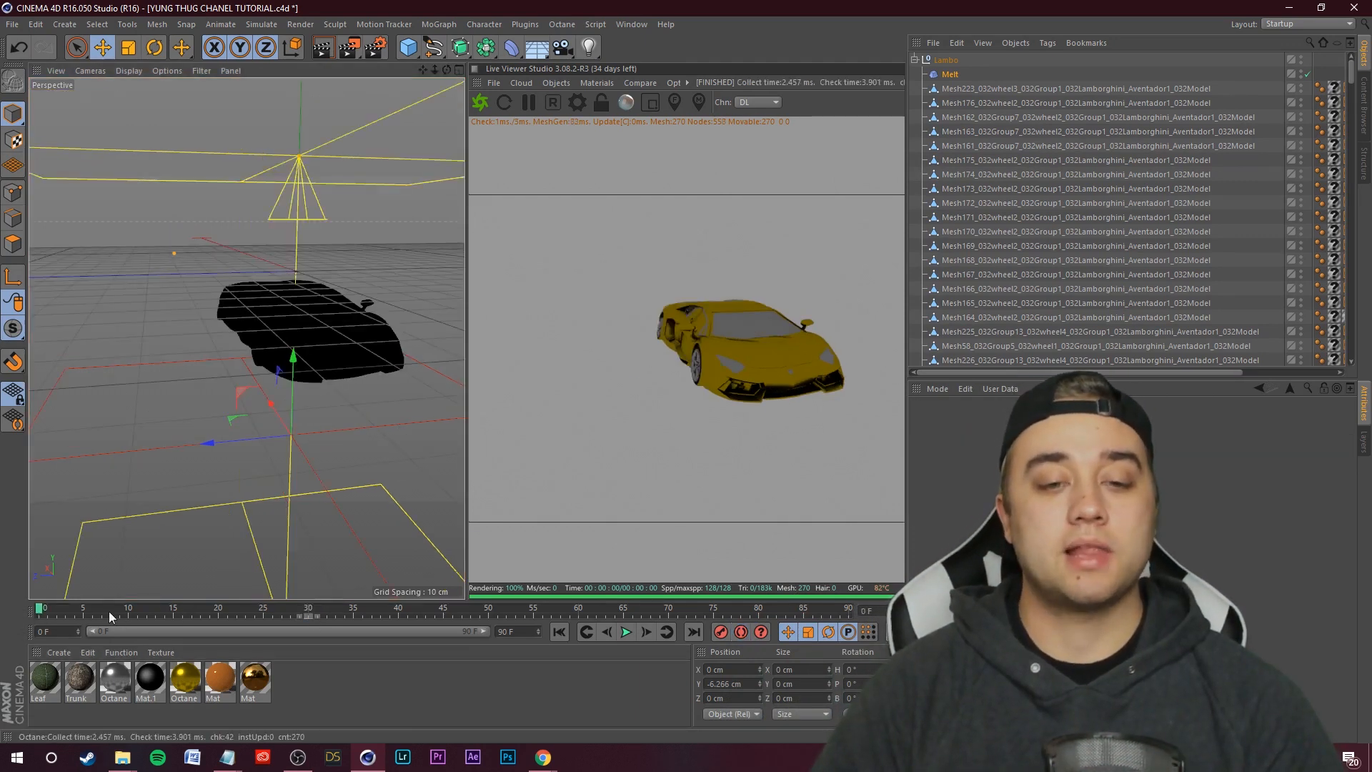
left_click(954, 75)
left_click(1349, 389)
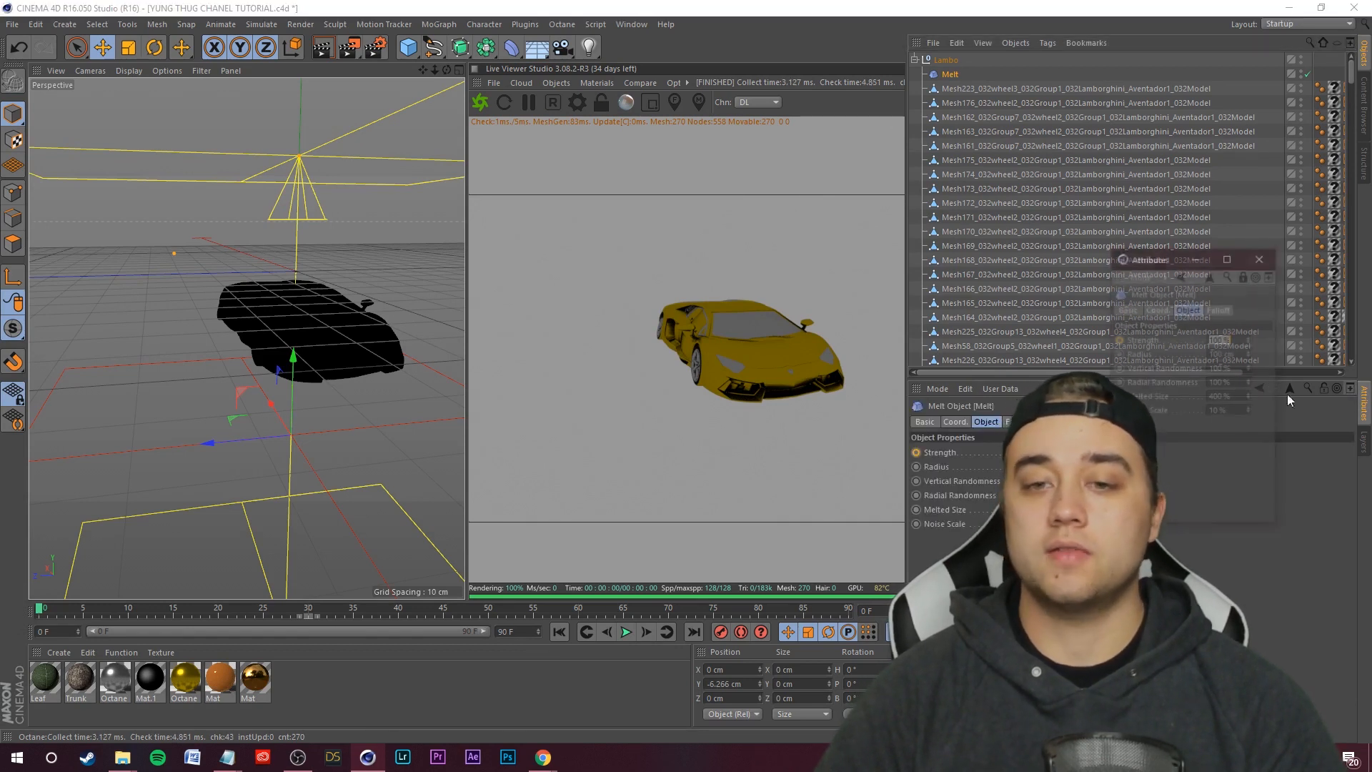
left_click_drag(1199, 257, 294, 179)
left_click(390, 259)
type("0")
key("Return")
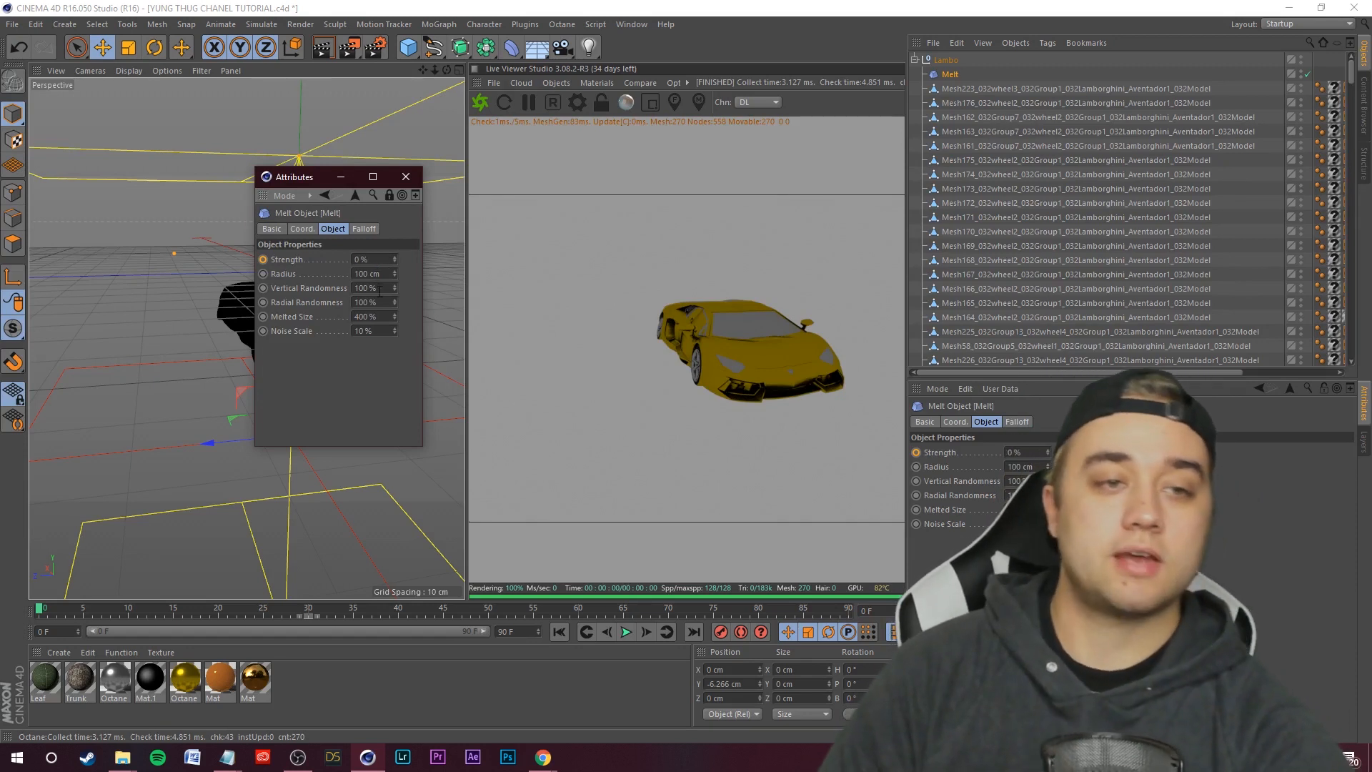
left_click_drag(308, 179, 112, 227)
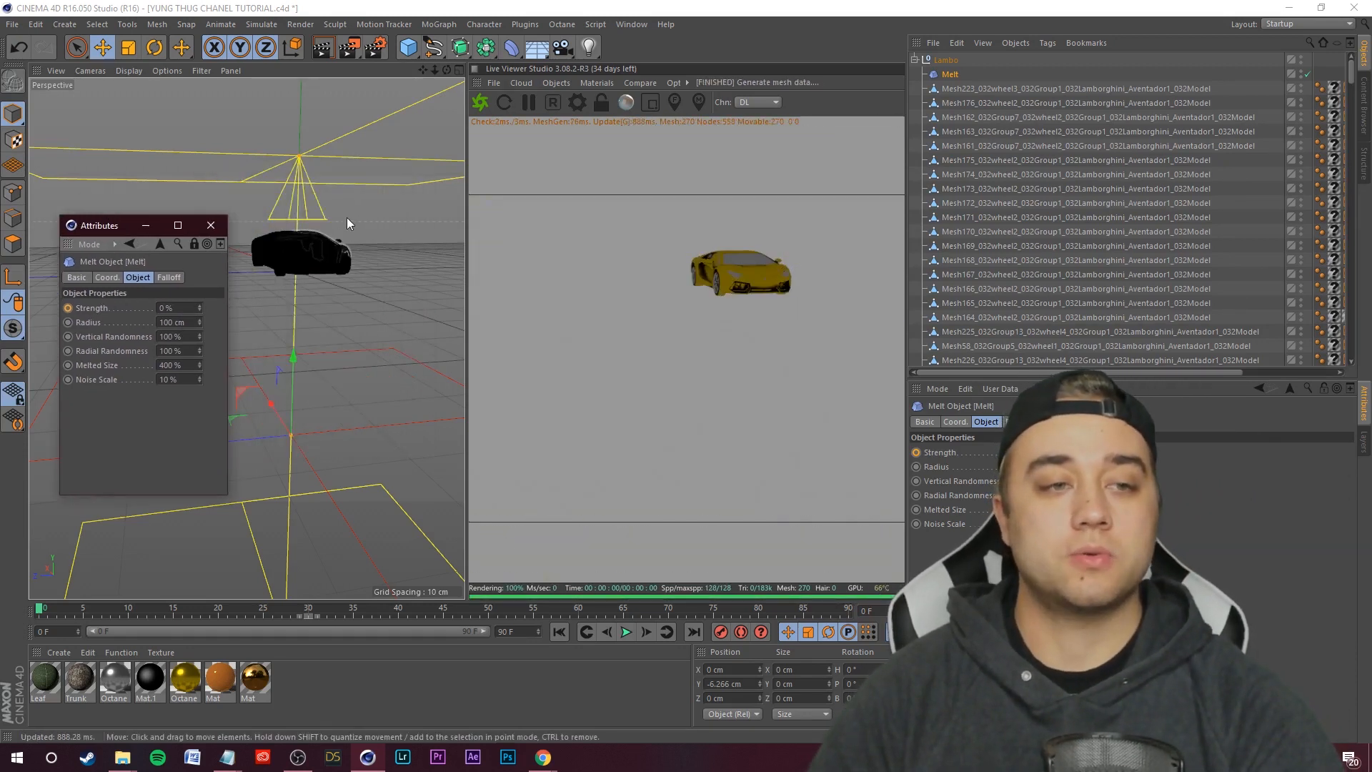
scroll(335, 149, "up", 1)
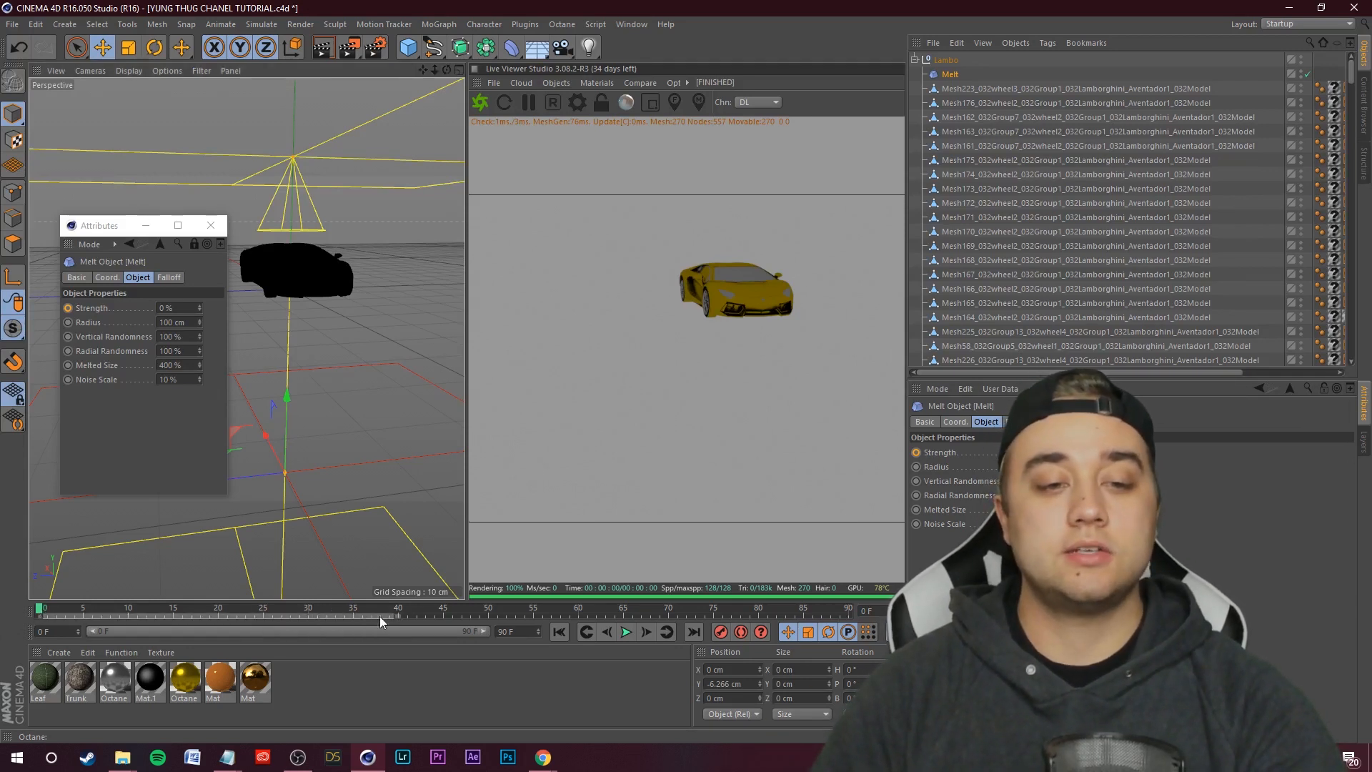
- Extend the project and its preview range to 120 frames and turn on Autokeying
left_click(57, 608)
left_click_drag(343, 616, 551, 617)
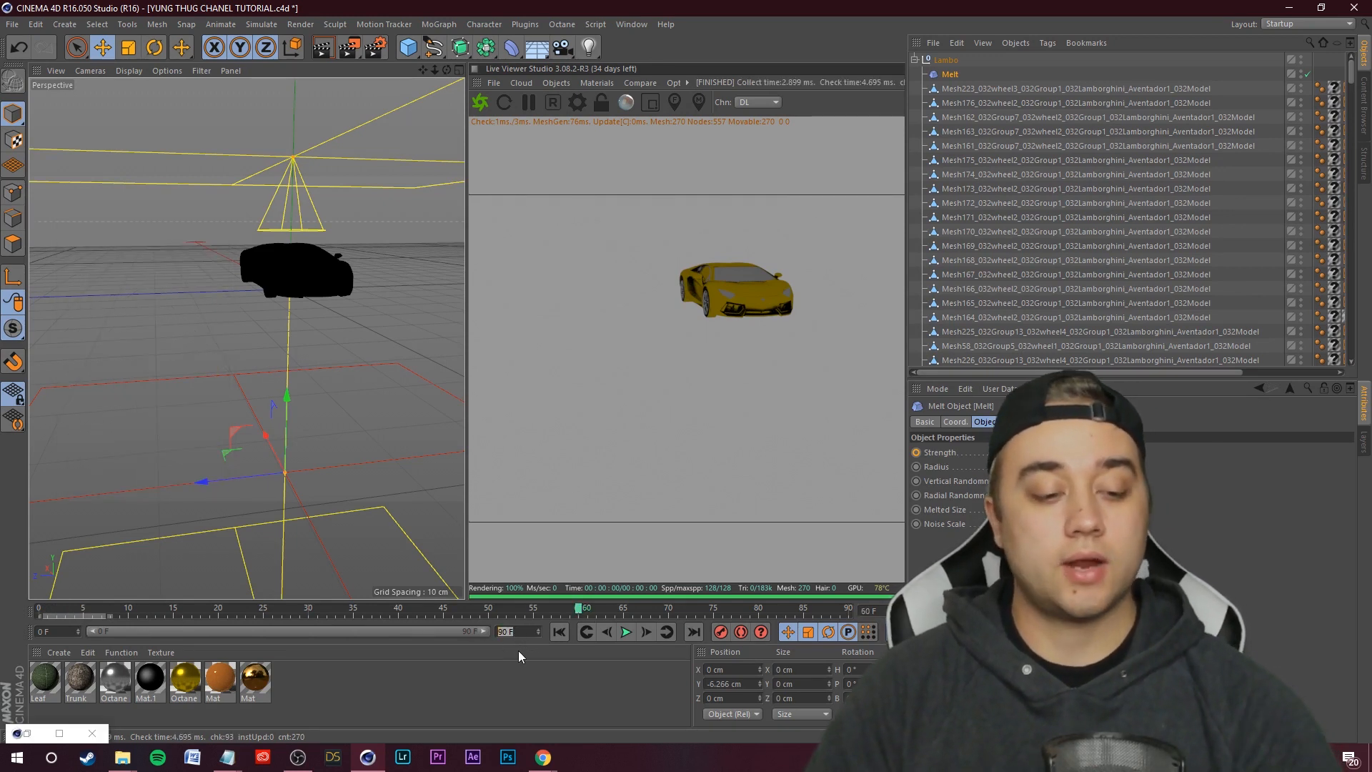
type("120")
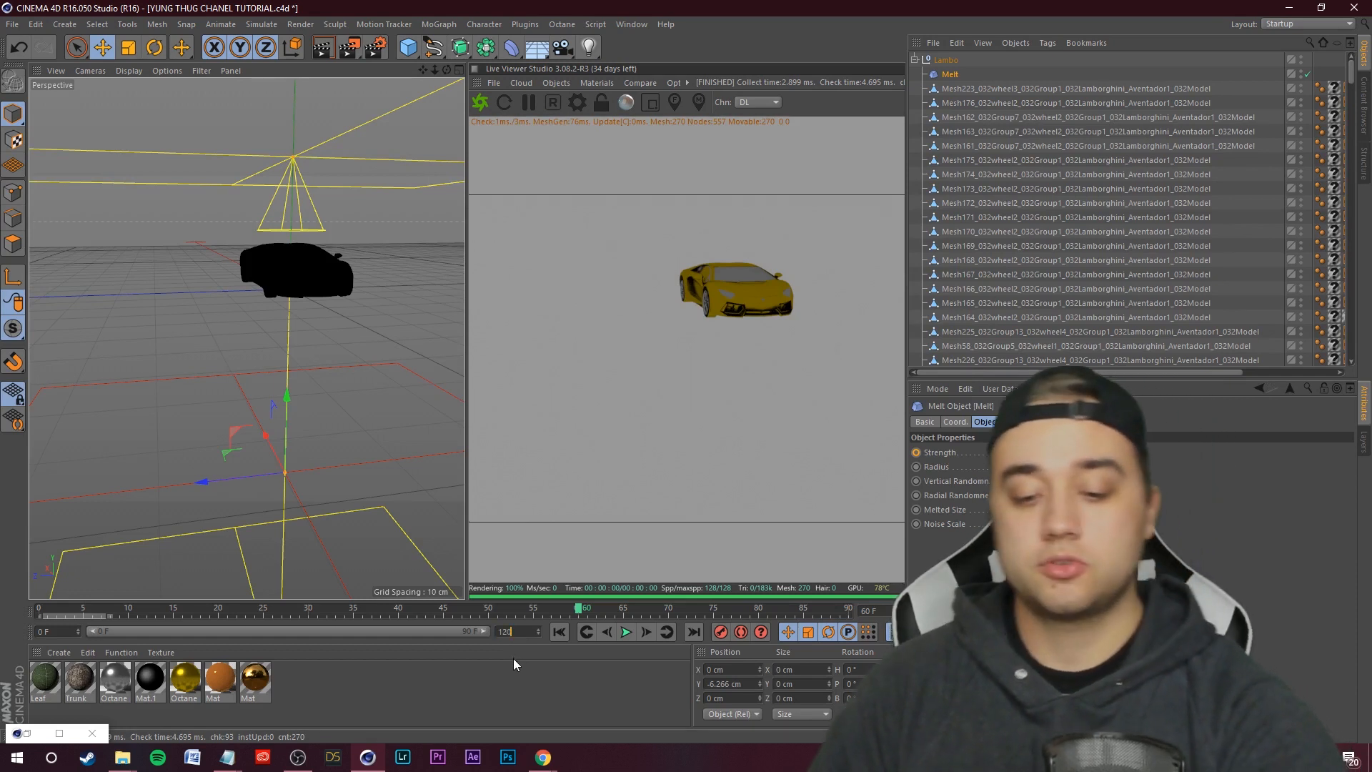
key("Return")
left_click_drag(394, 630, 487, 631)
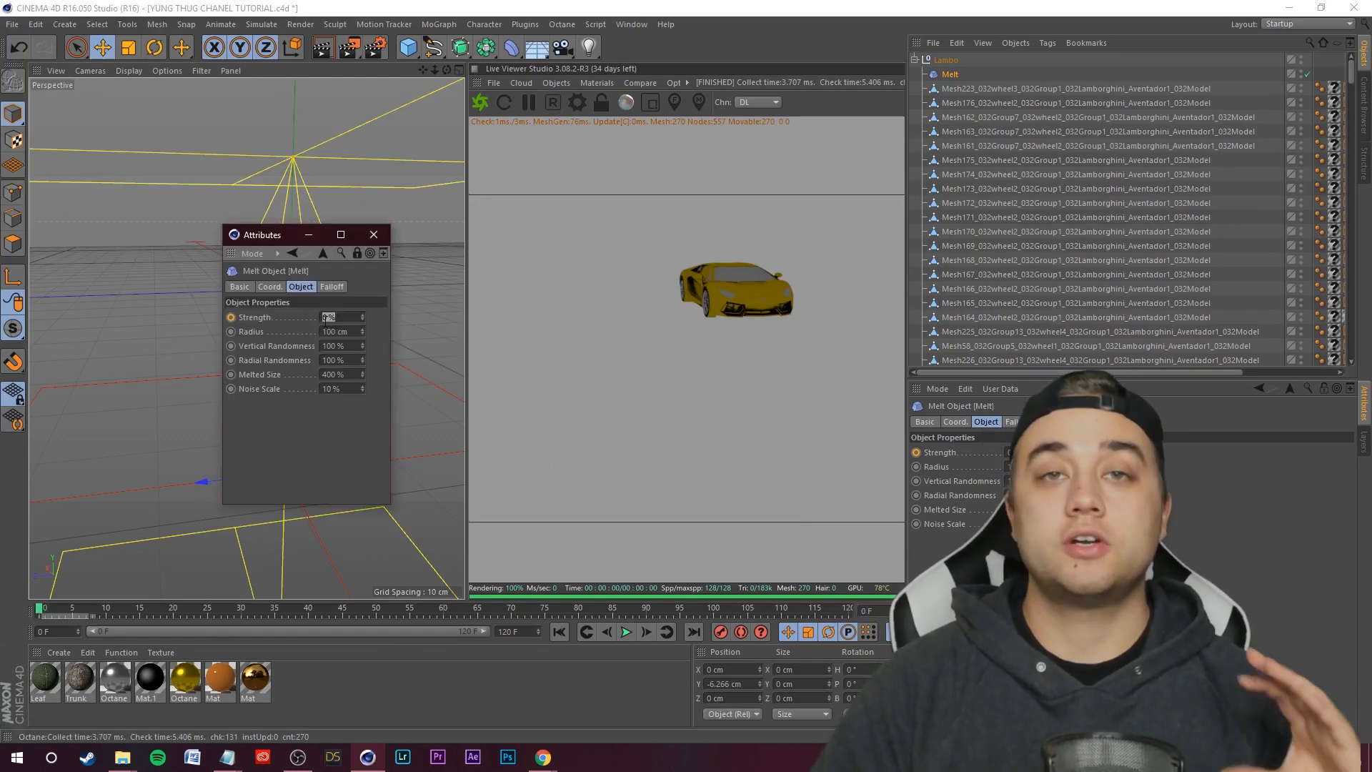
left_click(308, 235)
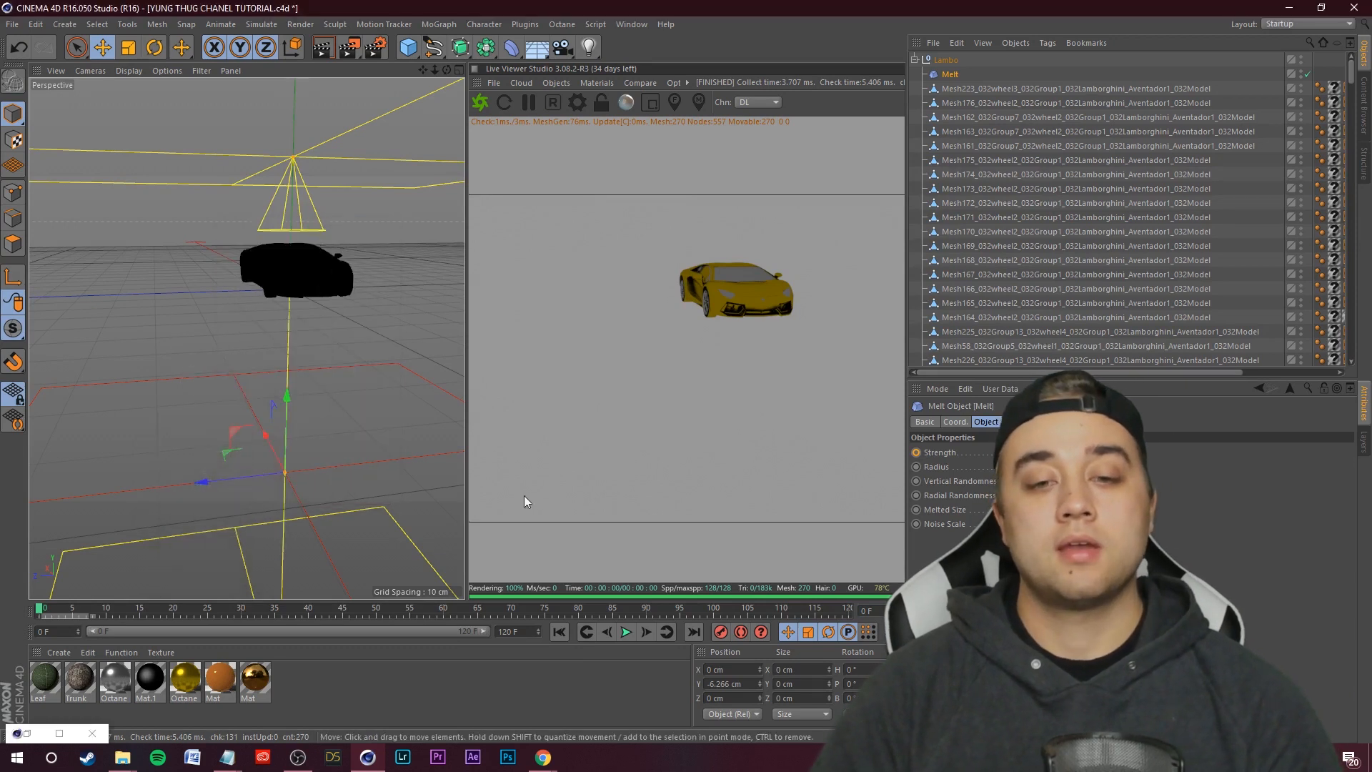
left_click(742, 634)
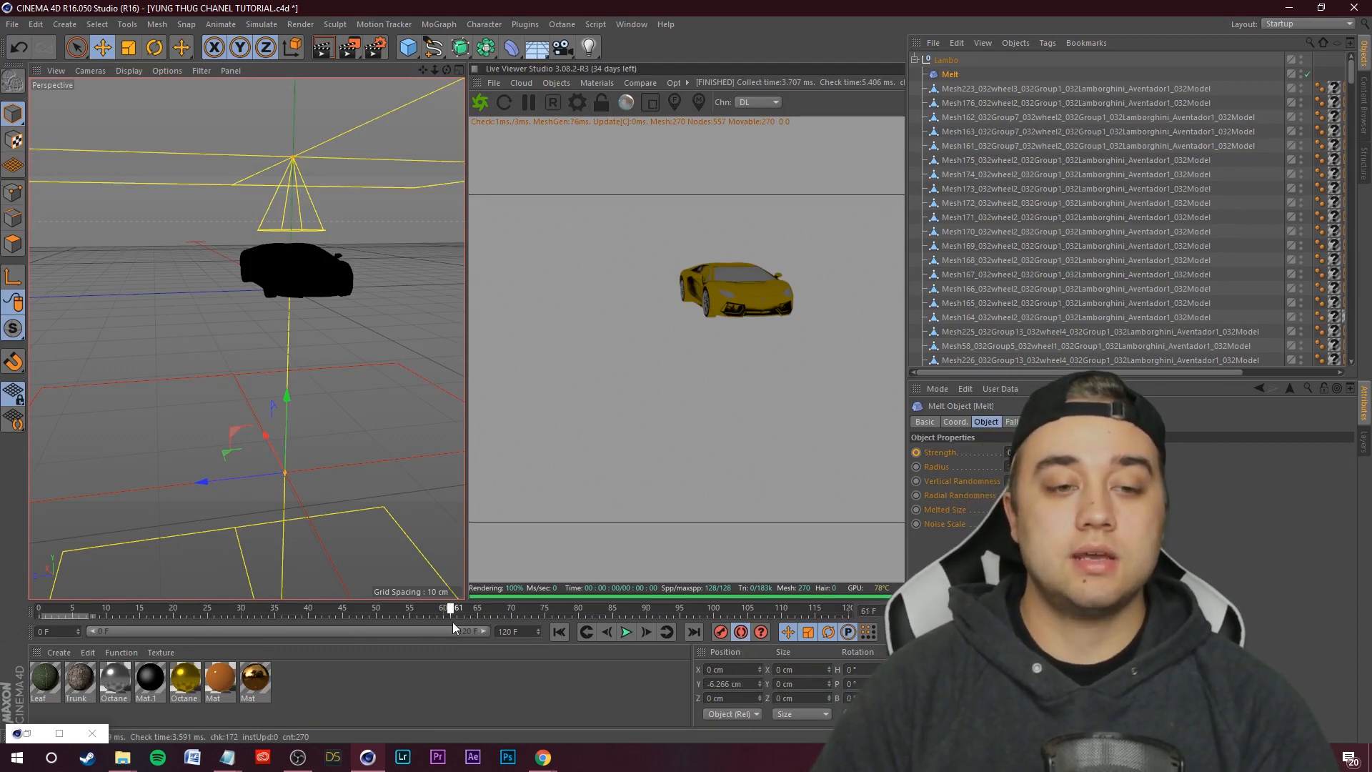
- Keyframe the Melt deformer's strength at 100 % on frame 60, minimize its attributes window and return to frame 0
left_click(47, 733)
left_click(59, 733)
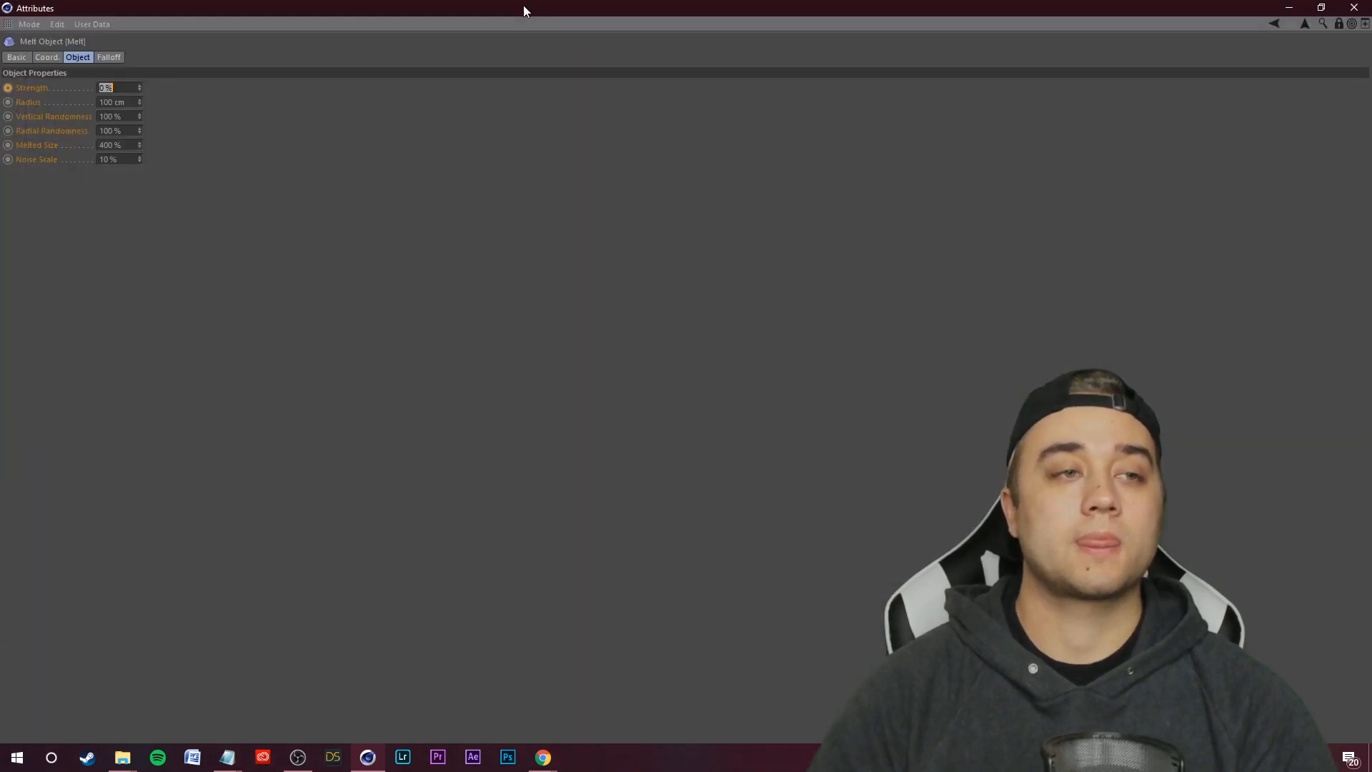
left_click_drag(524, 6, 512, 319)
type("100")
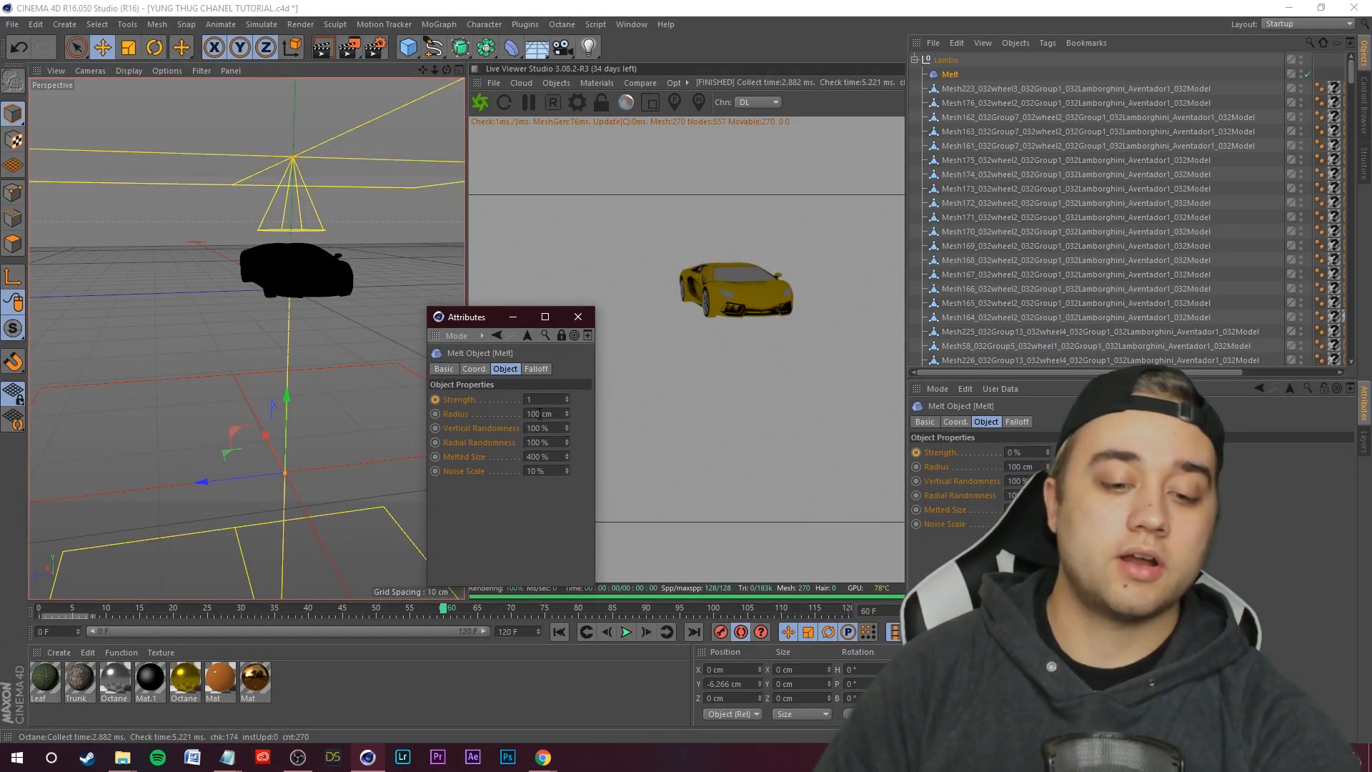
key("Return")
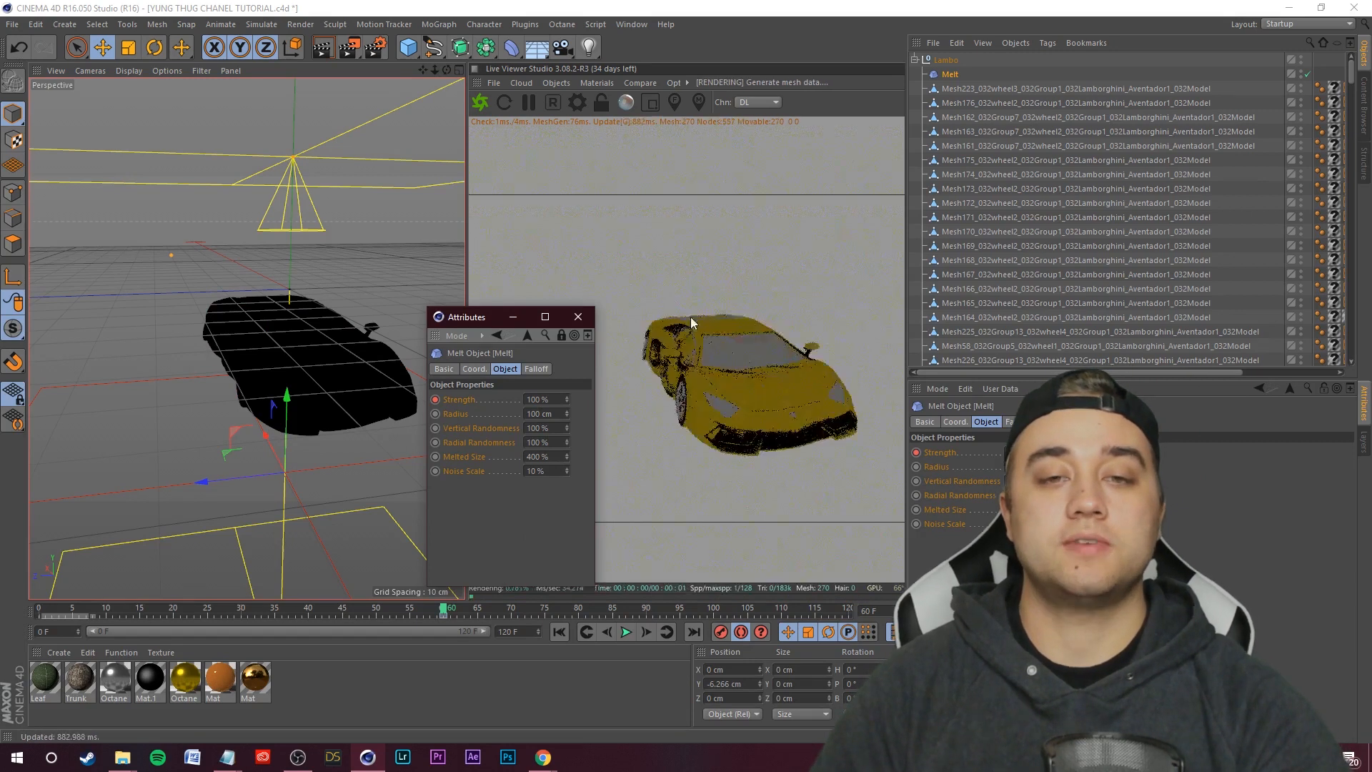
left_click(513, 317)
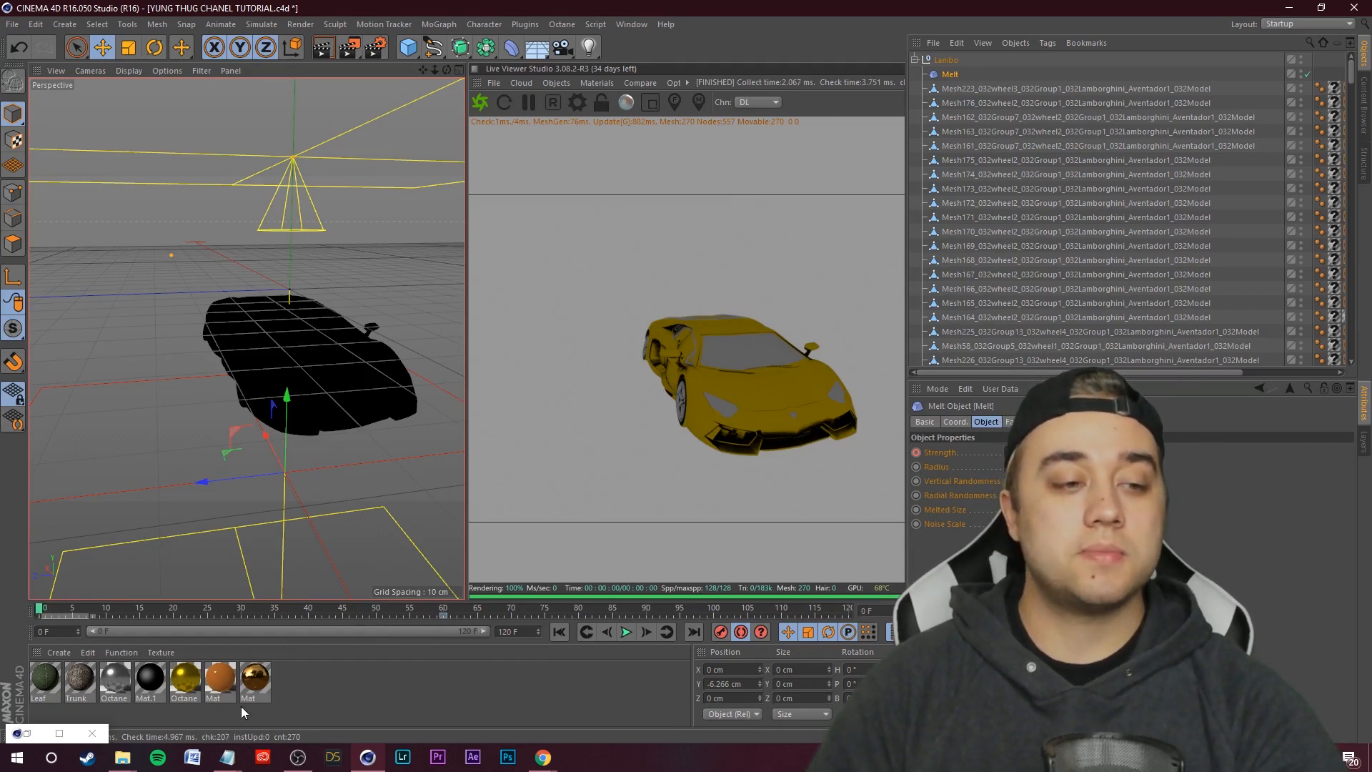
left_click_drag(114, 616, 34, 610)
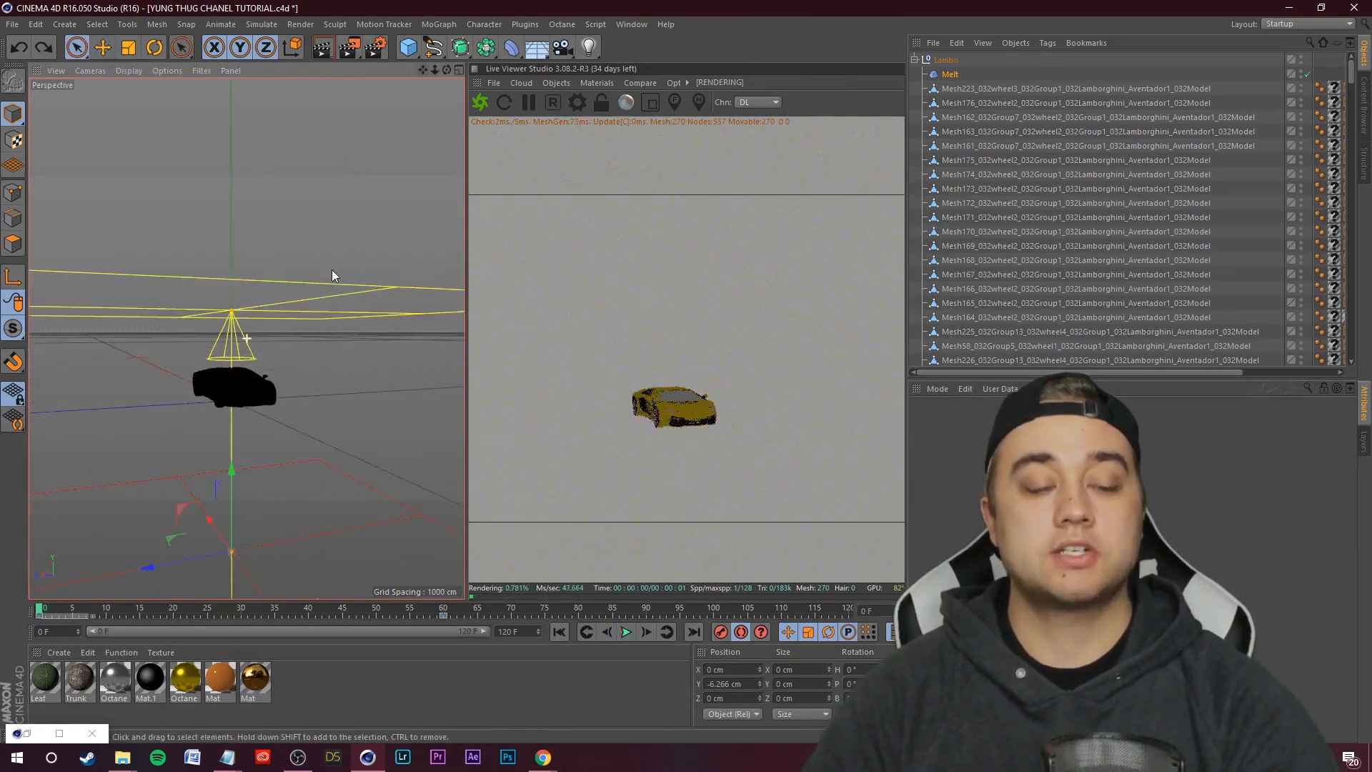
- Collapse the Lambo group and hide it in both the viewport and the render
scroll(197, 351, "up", 2)
scroll(153, 427, "up", 1)
scroll(159, 422, "up", 2)
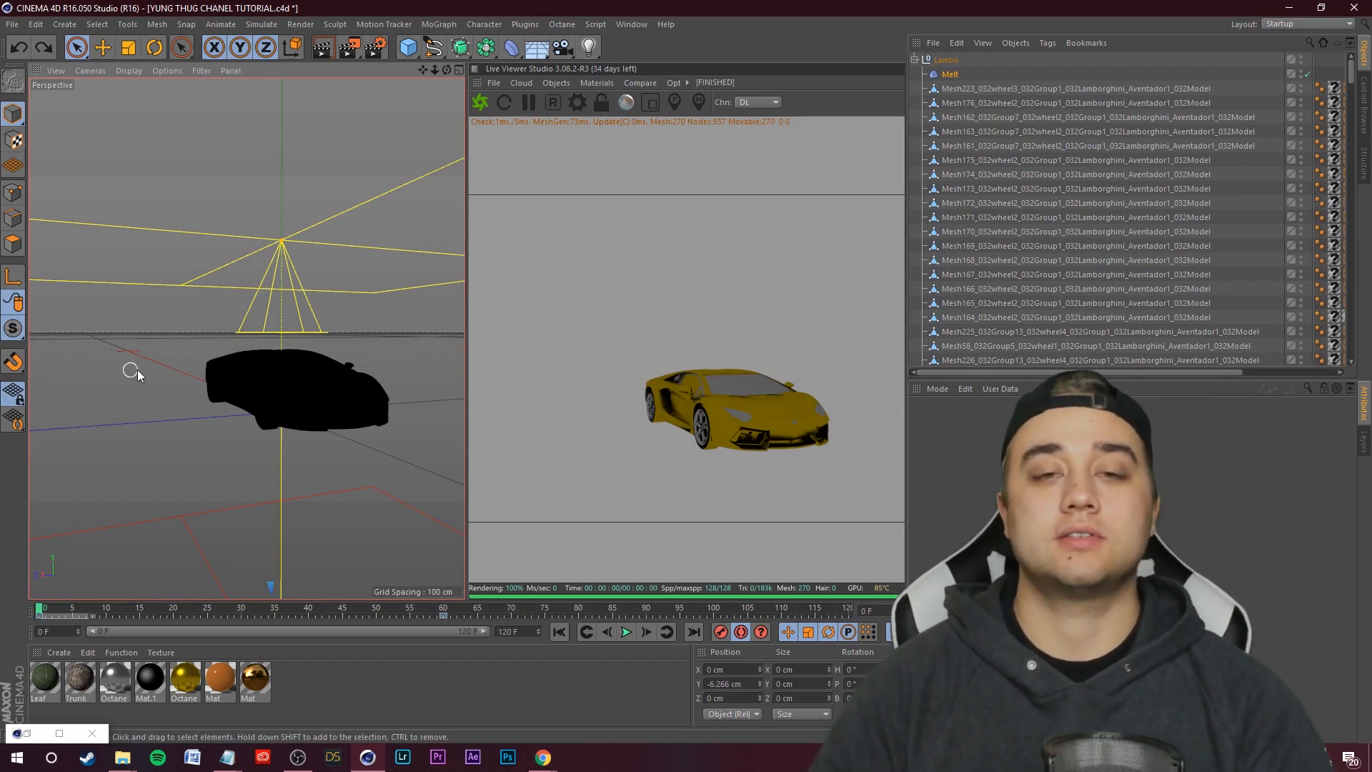
left_click(915, 60)
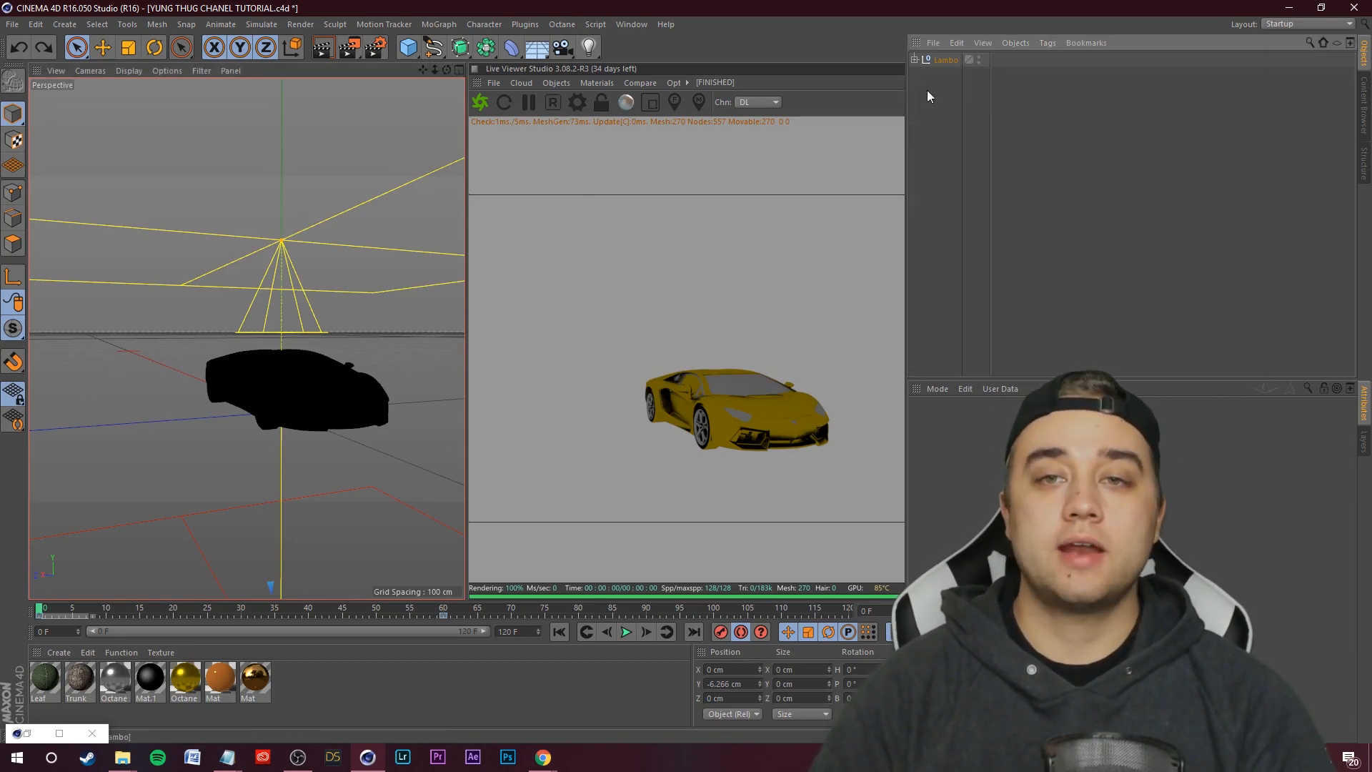
left_click(980, 62)
left_click(979, 56)
middle_click_drag(351, 357, 379, 279, "alt")
left_click(103, 49)
left_click_drag(291, 374, 388, 254, "alt")
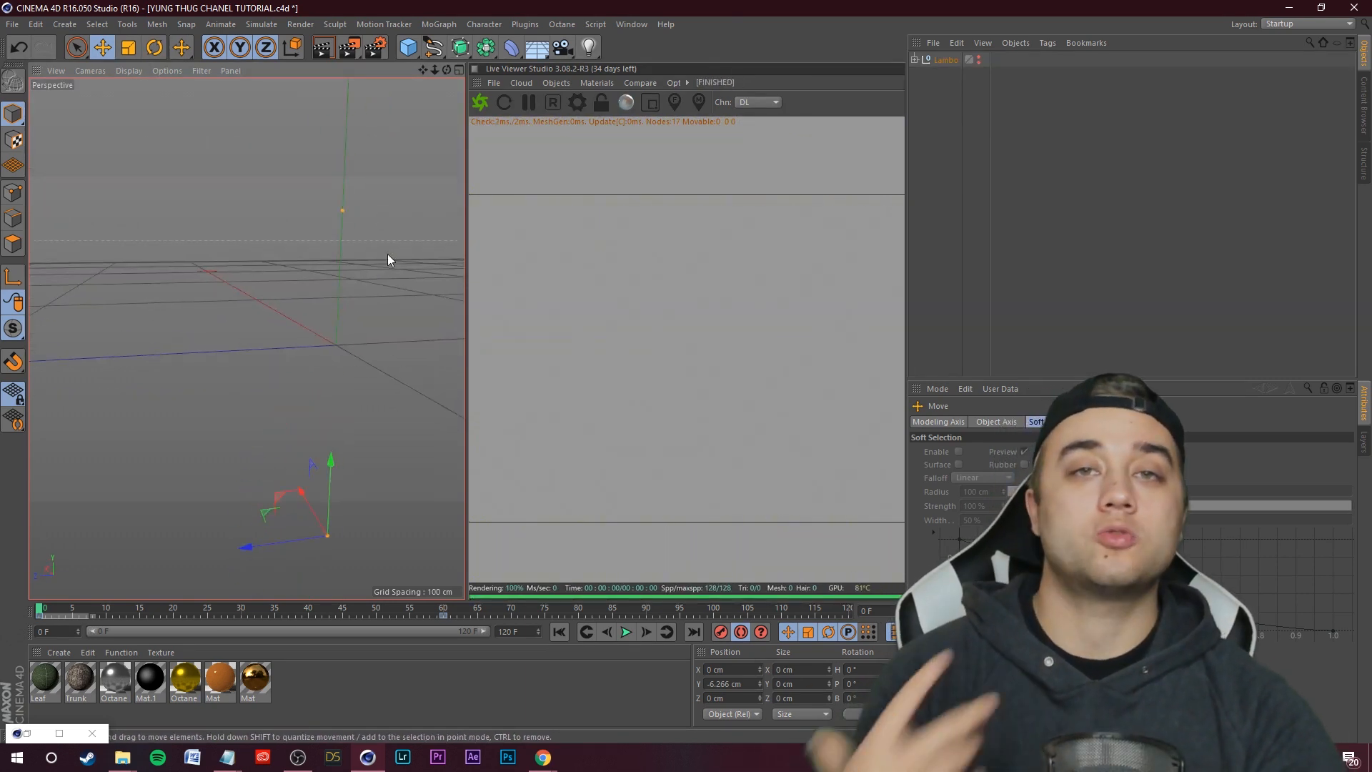
- Switch to the Young Thug "Chanel" video in Chrome and examine its snake, rock and forest shots from about 1:22 to 2:41
mouse_move(543, 757)
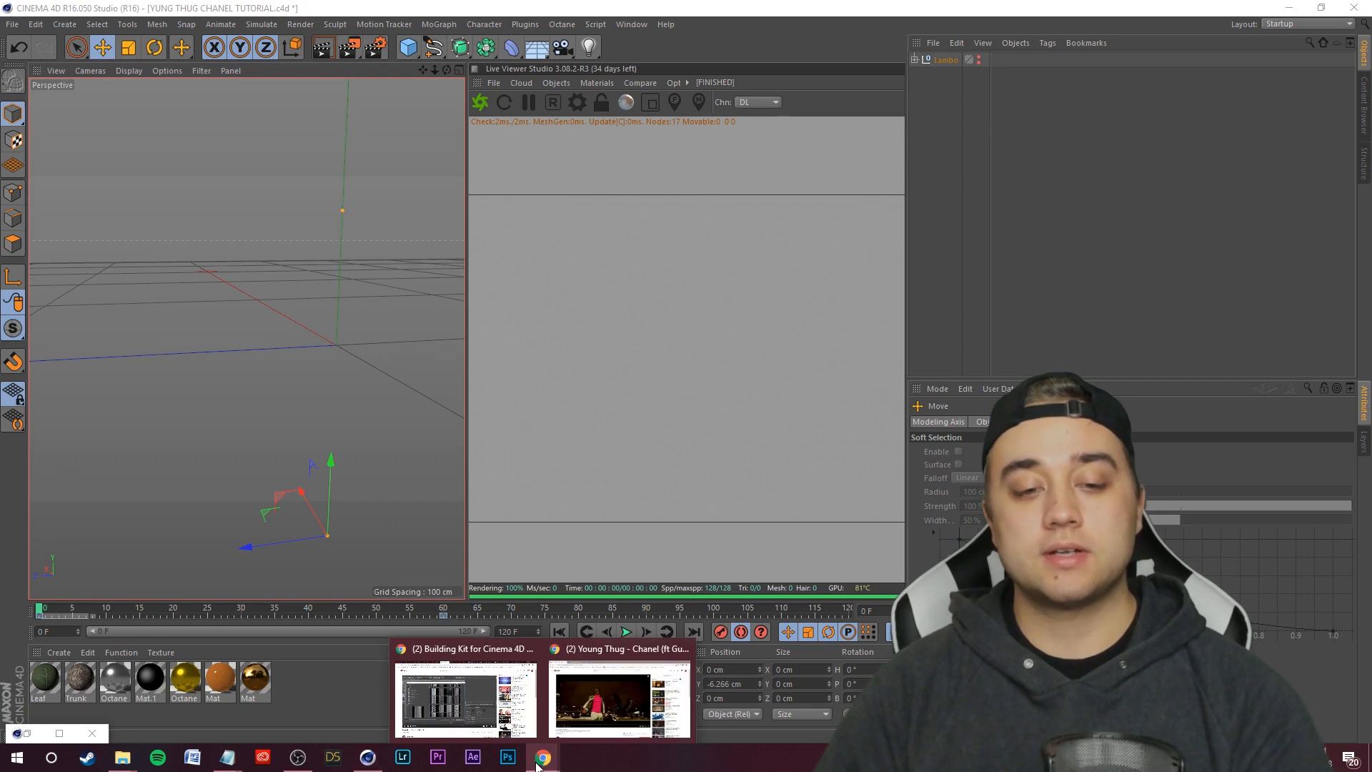
left_click(613, 697)
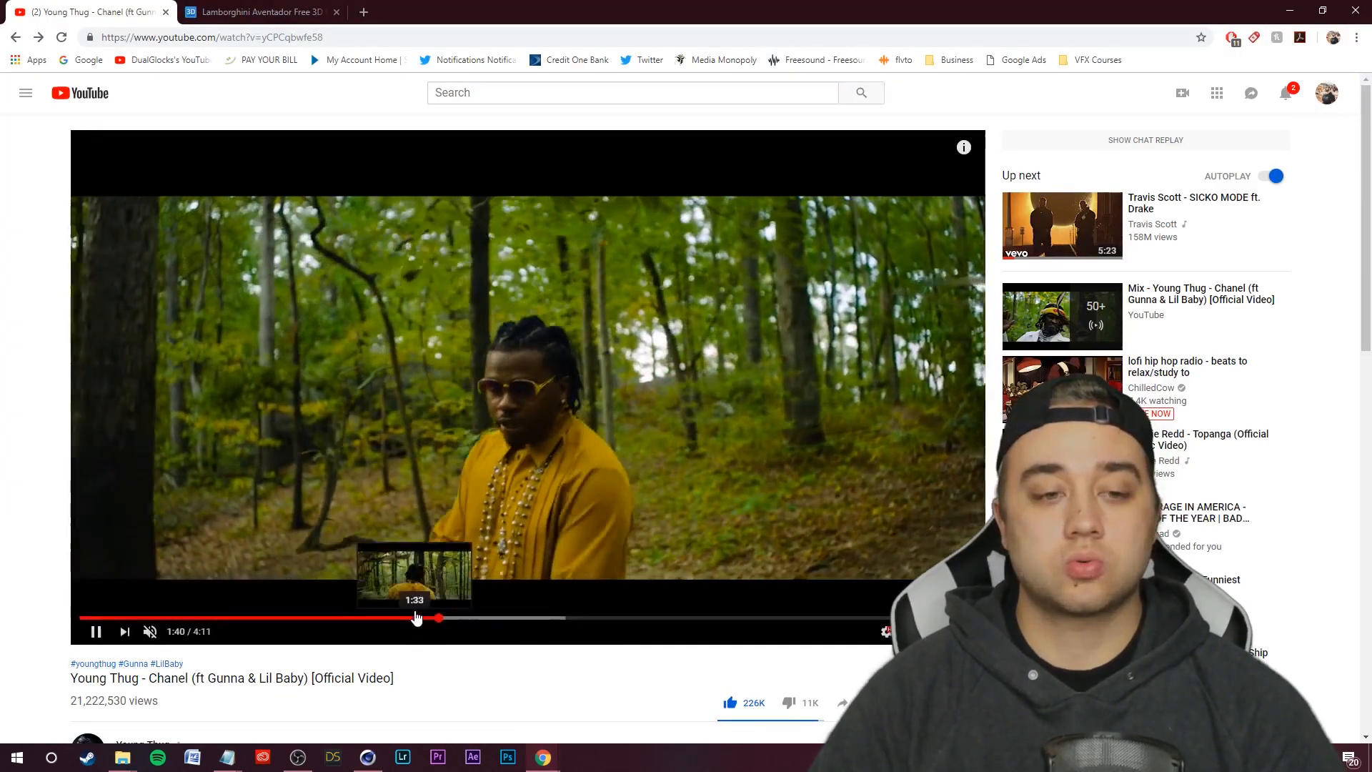
left_click(363, 617)
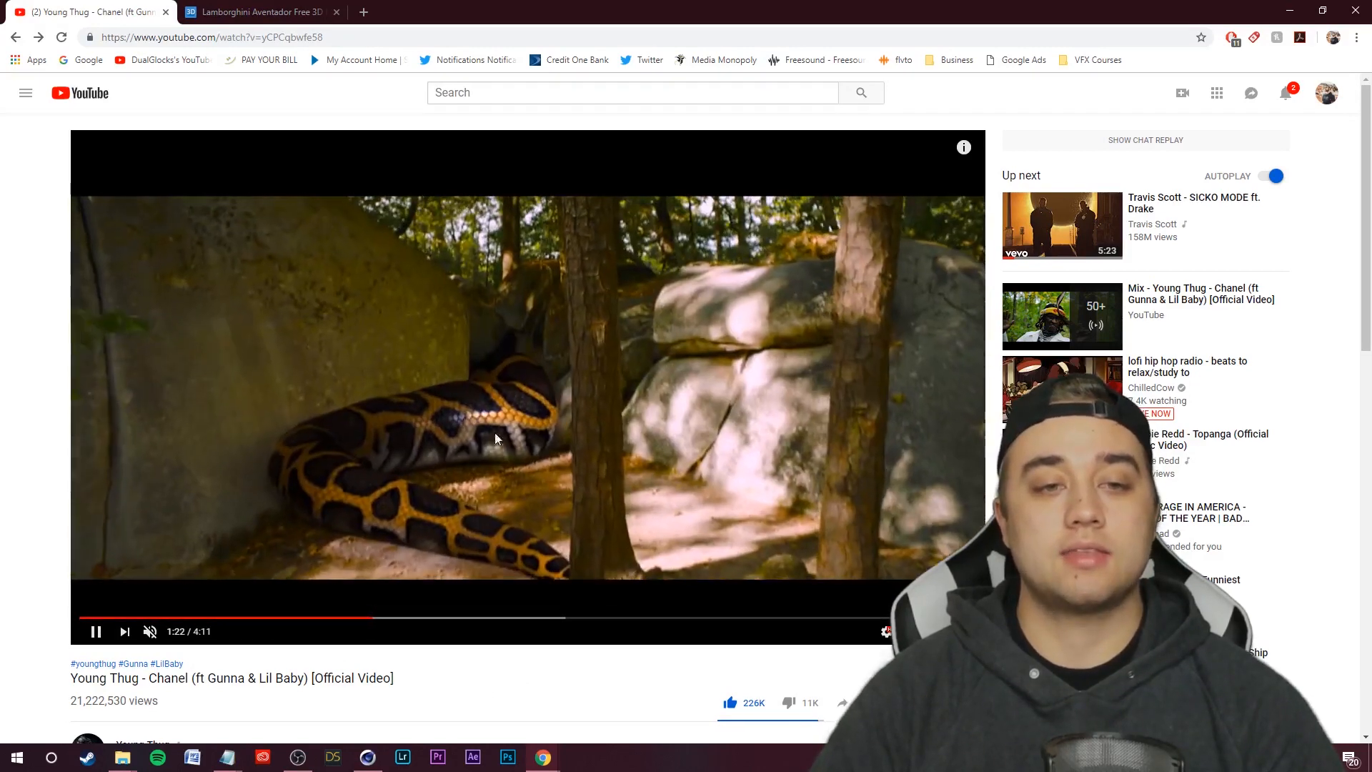
left_click(557, 452)
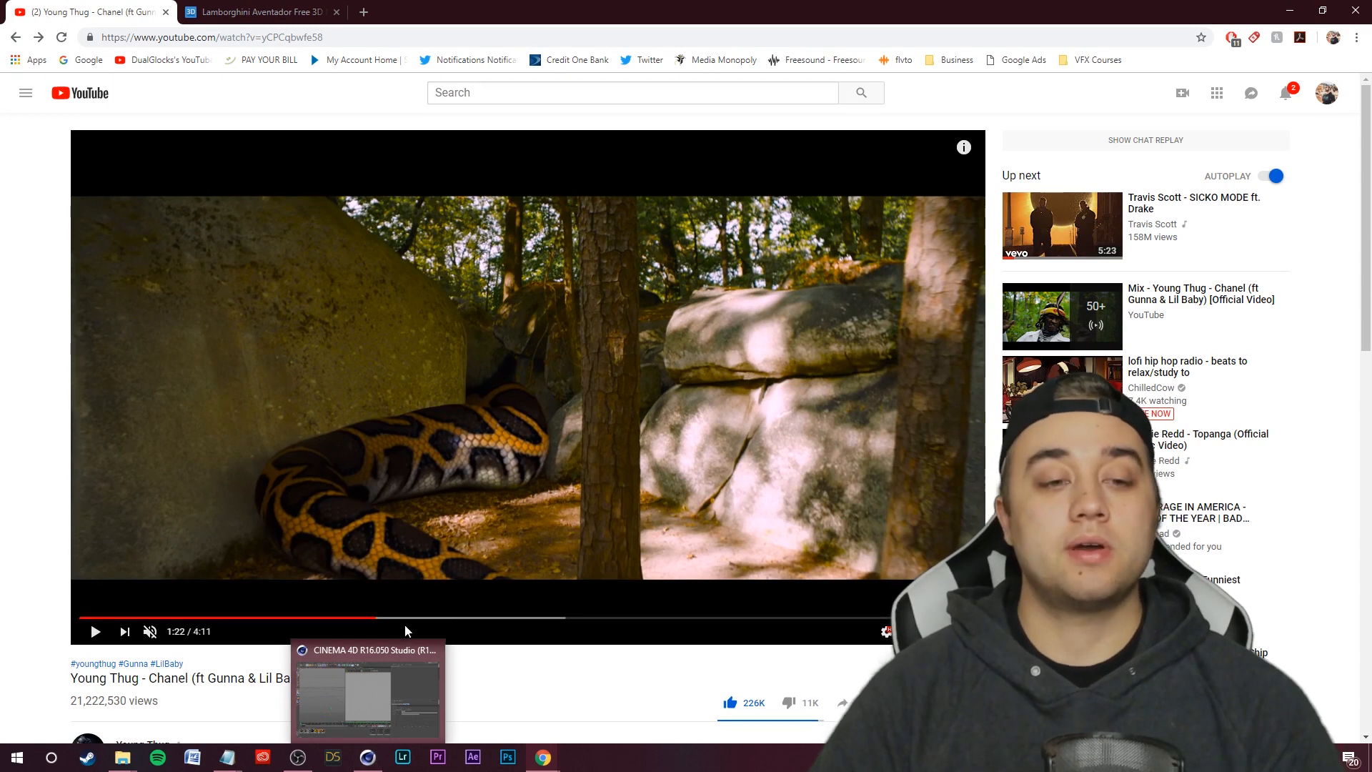
left_click(477, 618)
left_click(500, 618)
left_click(540, 619)
left_click(560, 619)
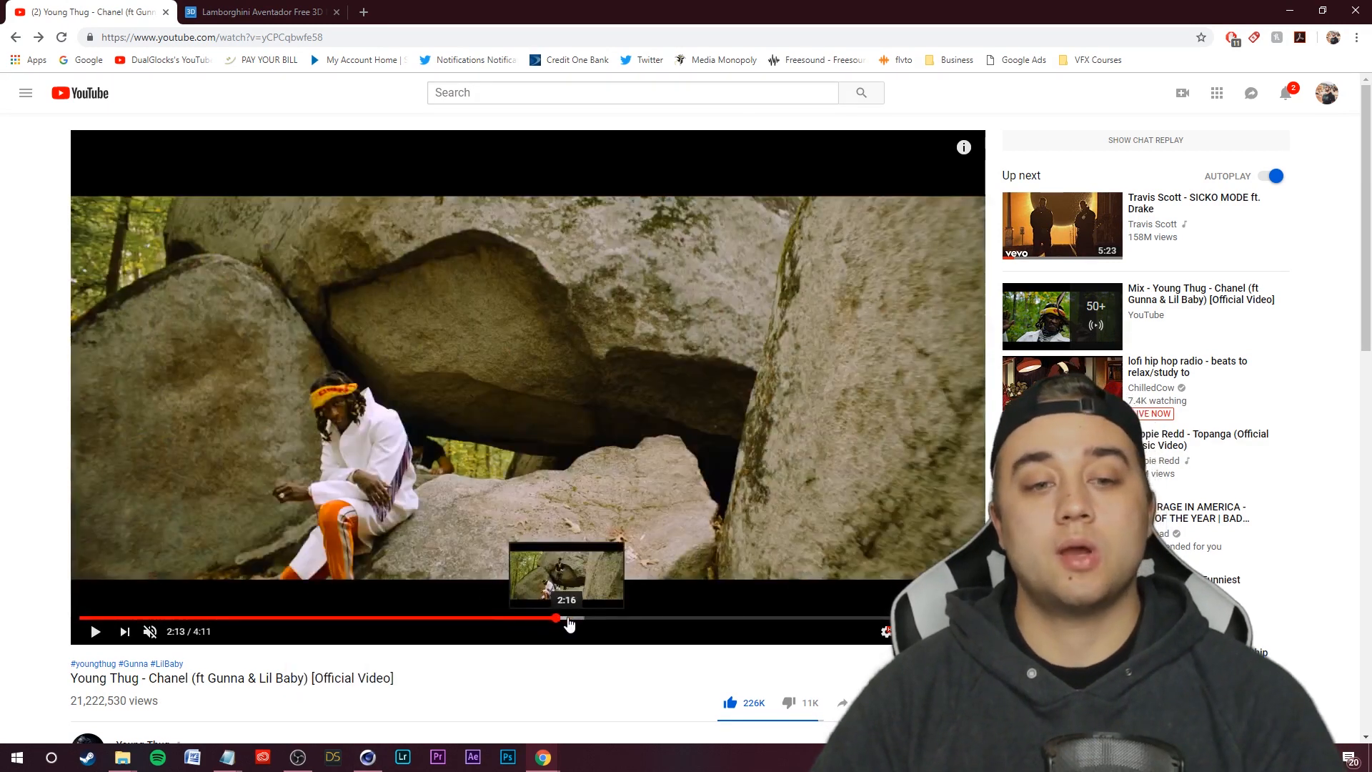
left_click(578, 618)
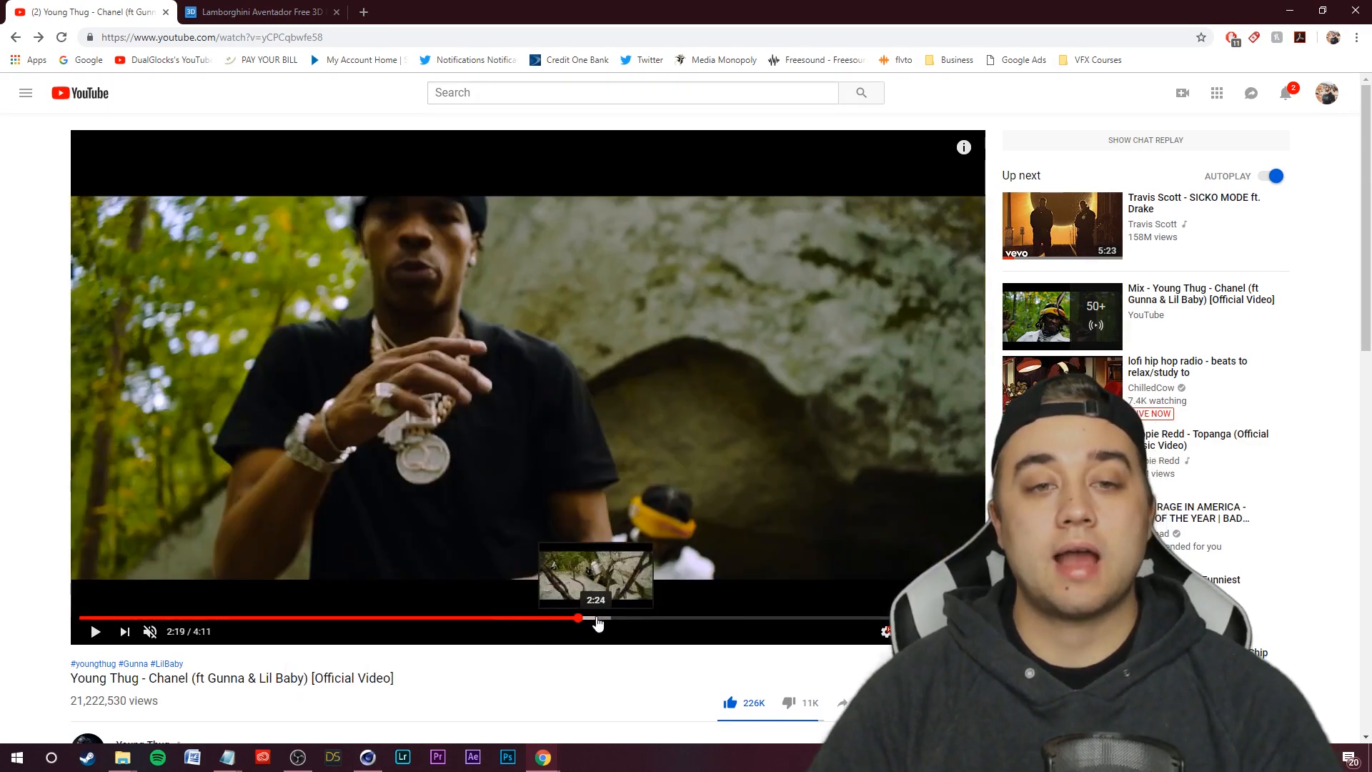
left_click(597, 618)
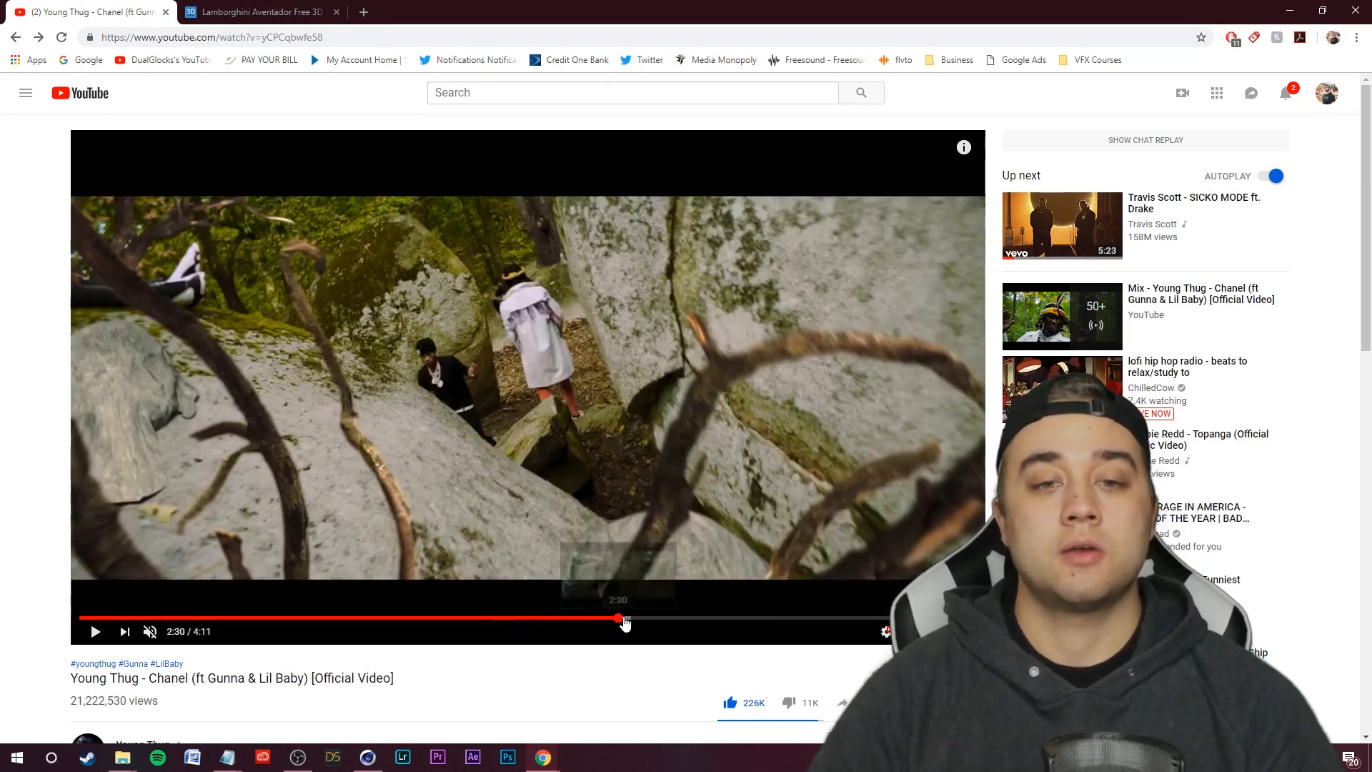
left_click(628, 618)
left_click(659, 619)
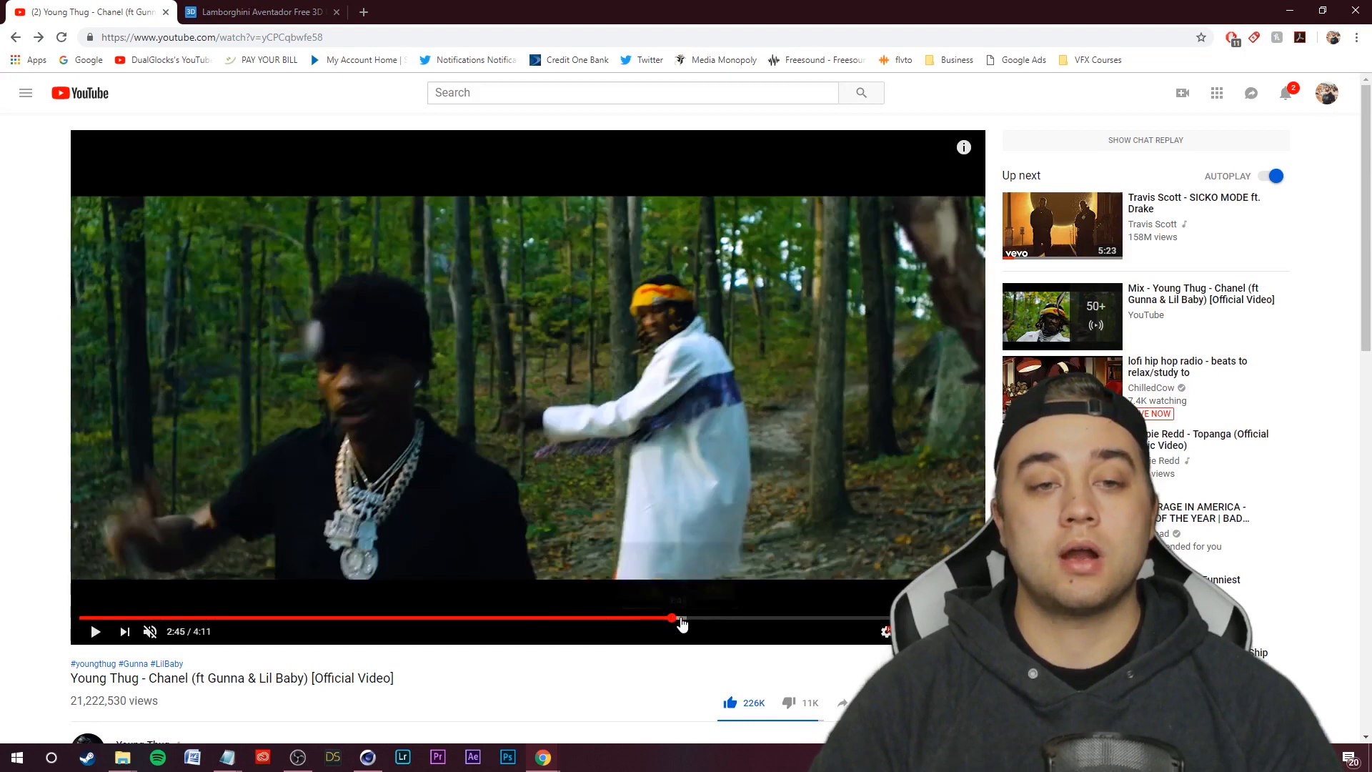
- Expand the video's description and read the director, VFX and animation credits
scroll(576, 651, "down", 5)
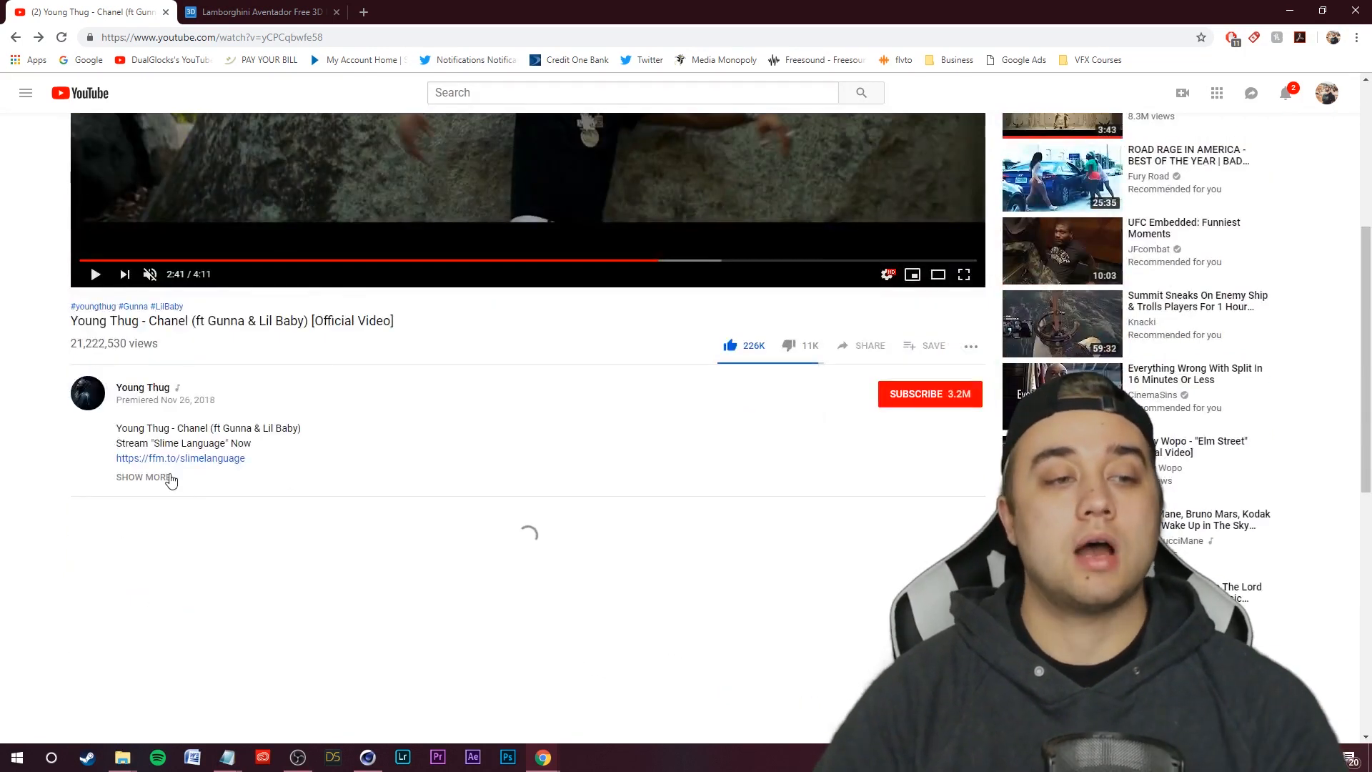
left_click(144, 477)
scroll(61, 500, "down", 3)
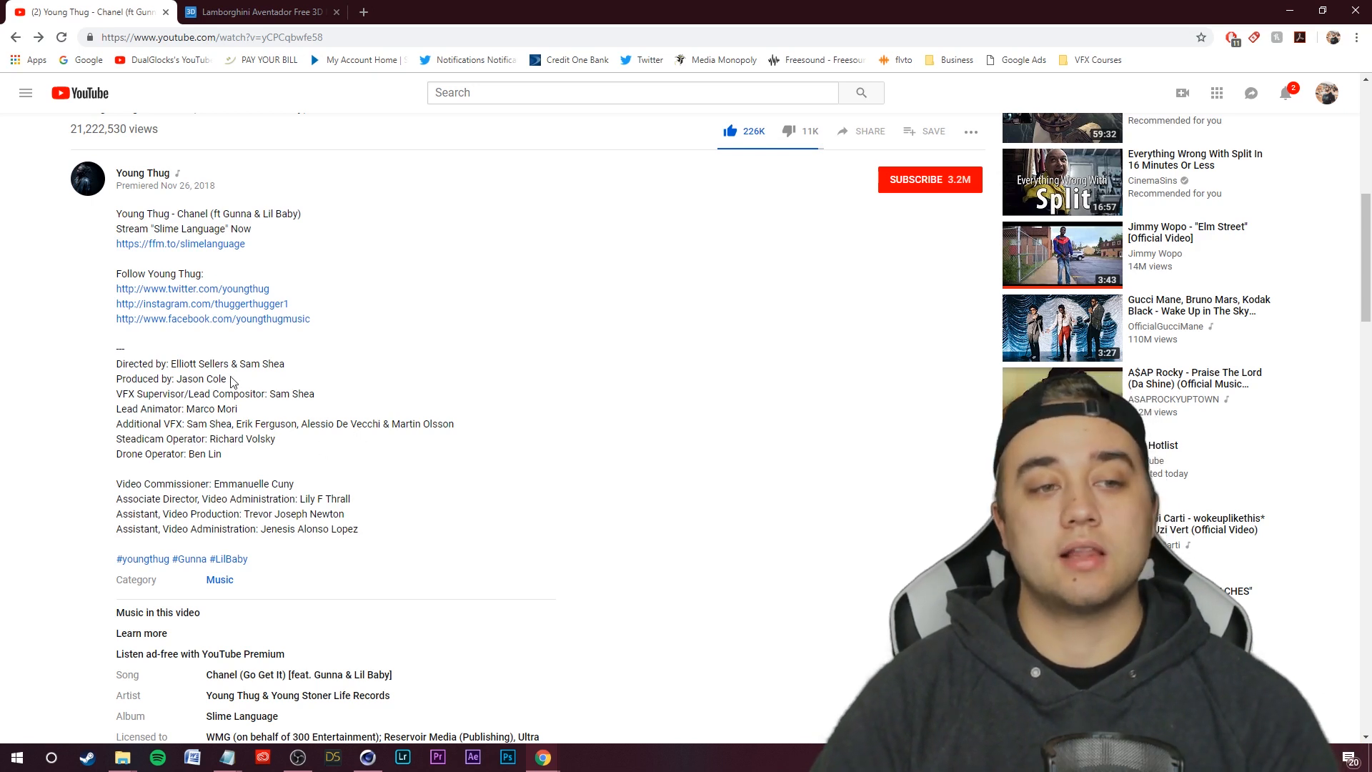
scroll(361, 599, "up", 8)
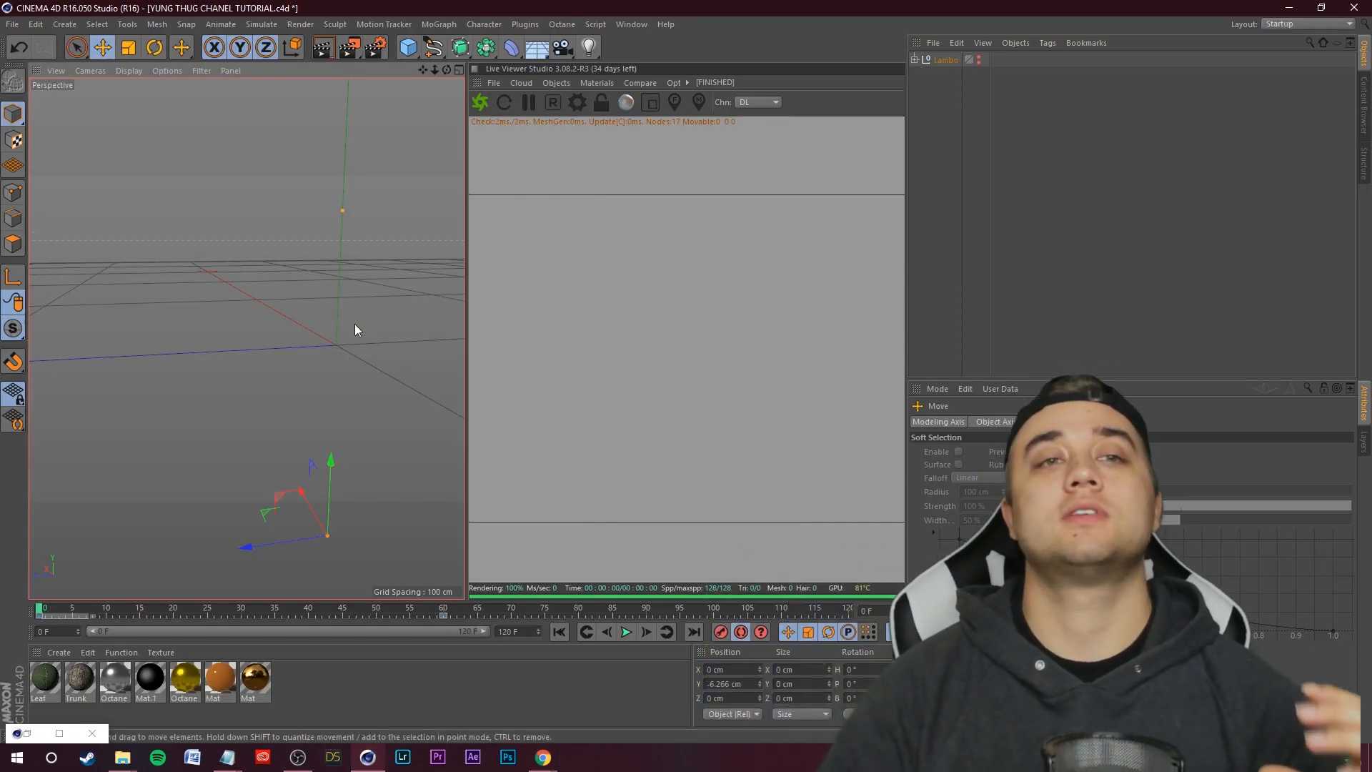
- Switch back to Cinema 4D and add a Forester Tree object, framing the whole tree in the perspective view
left_click(519, 28)
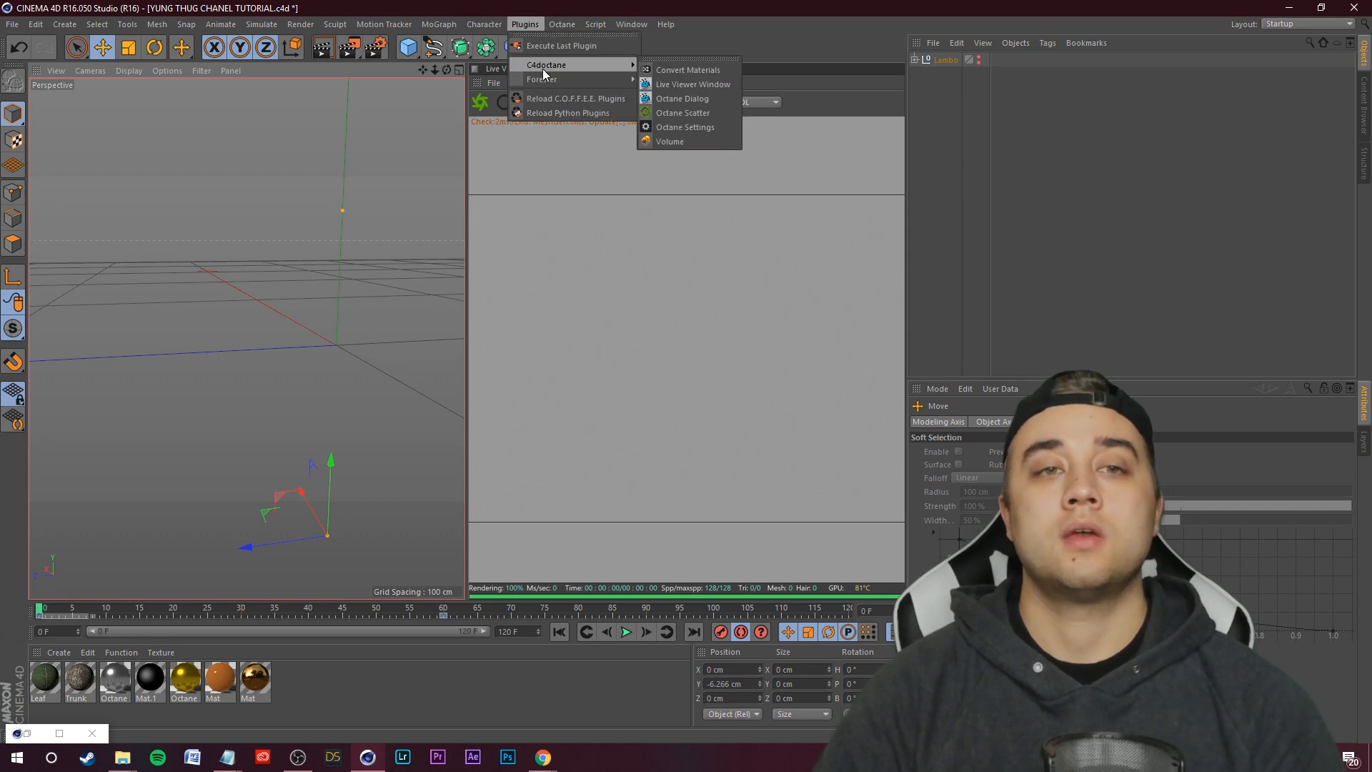
mouse_move(553, 85)
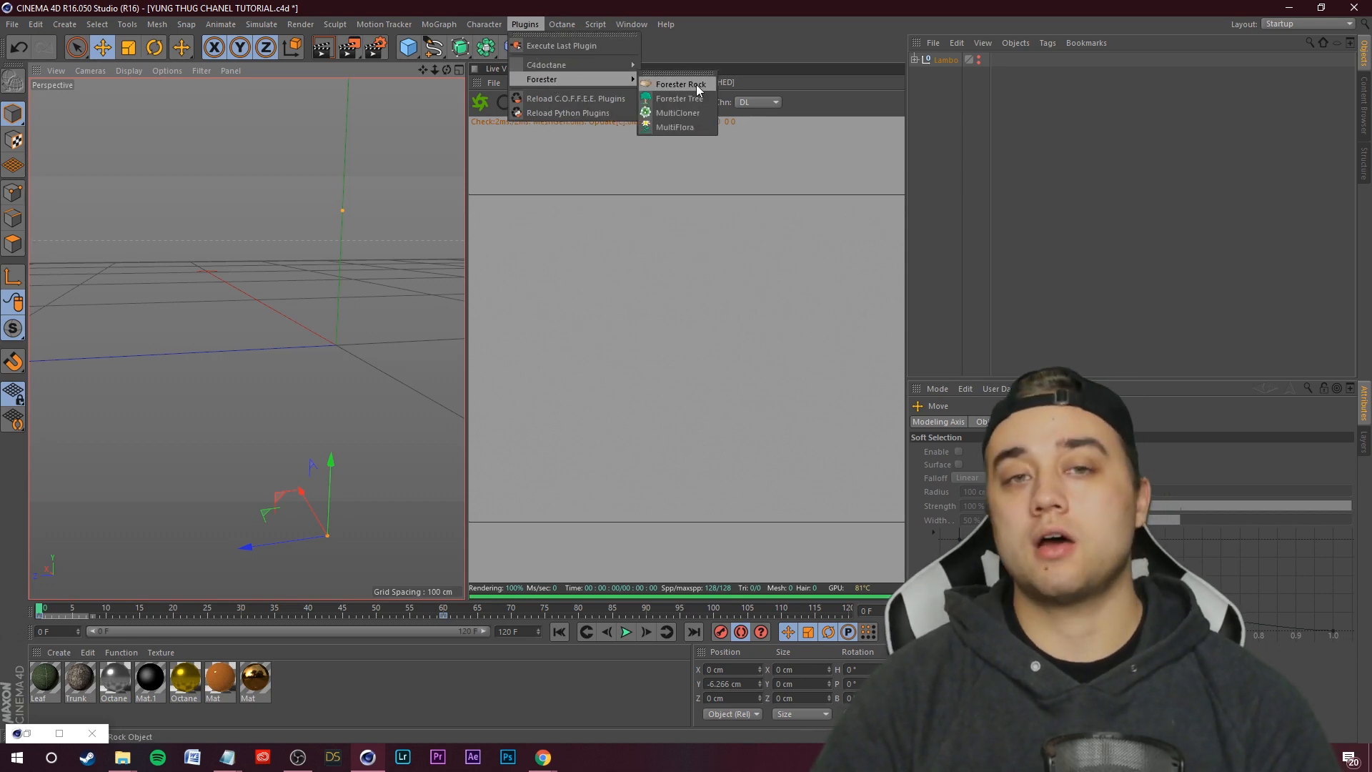
left_click(683, 98)
scroll(294, 304, "down", 5)
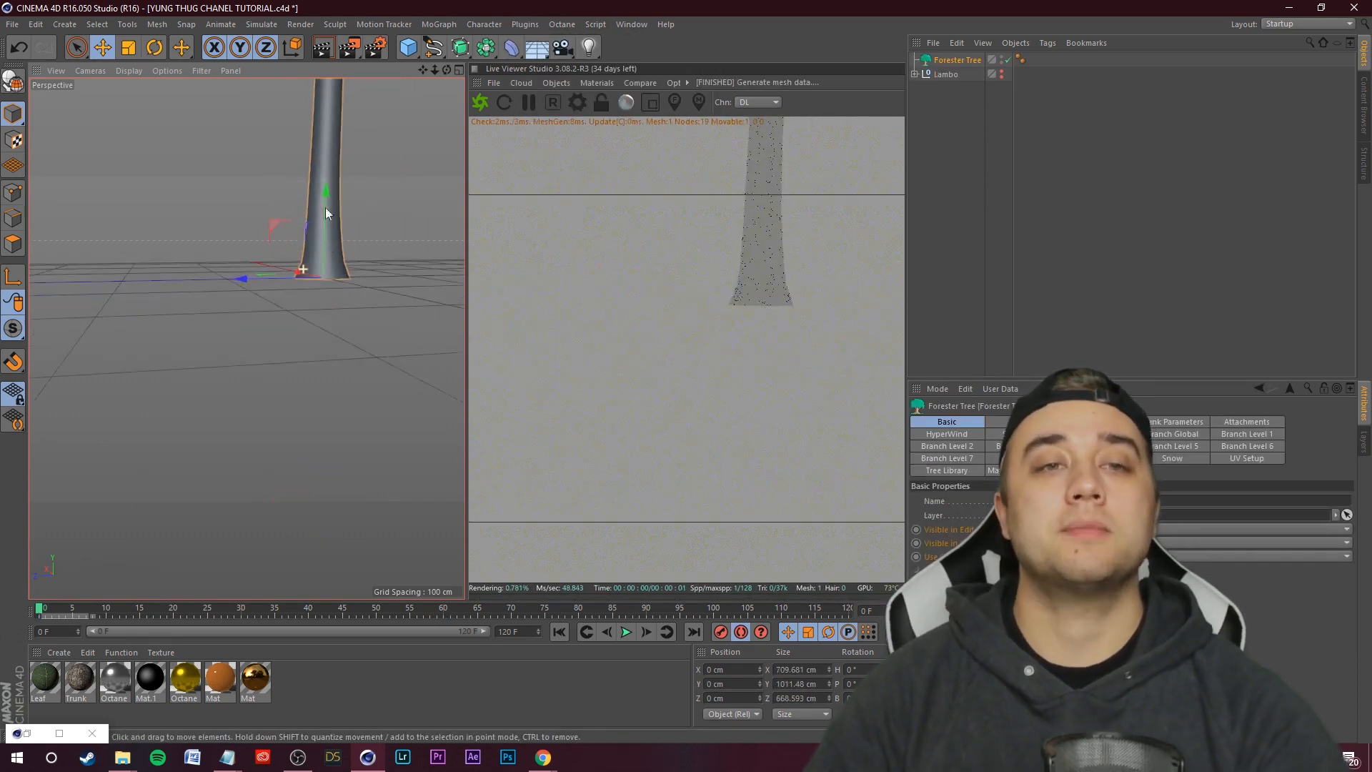
middle_click_drag(247, 339, 240, 573, "alt")
scroll(399, 160, "down", 5)
middle_click_drag(399, 161, 381, 246, "alt")
scroll(286, 276, "down", 5)
scroll(275, 247, "up", 2)
mouse_move(396, 83)
middle_mouse_down("alt")
mouse_move(388, 153)
mouse_move(399, 83)
middle_mouse_up("alt")
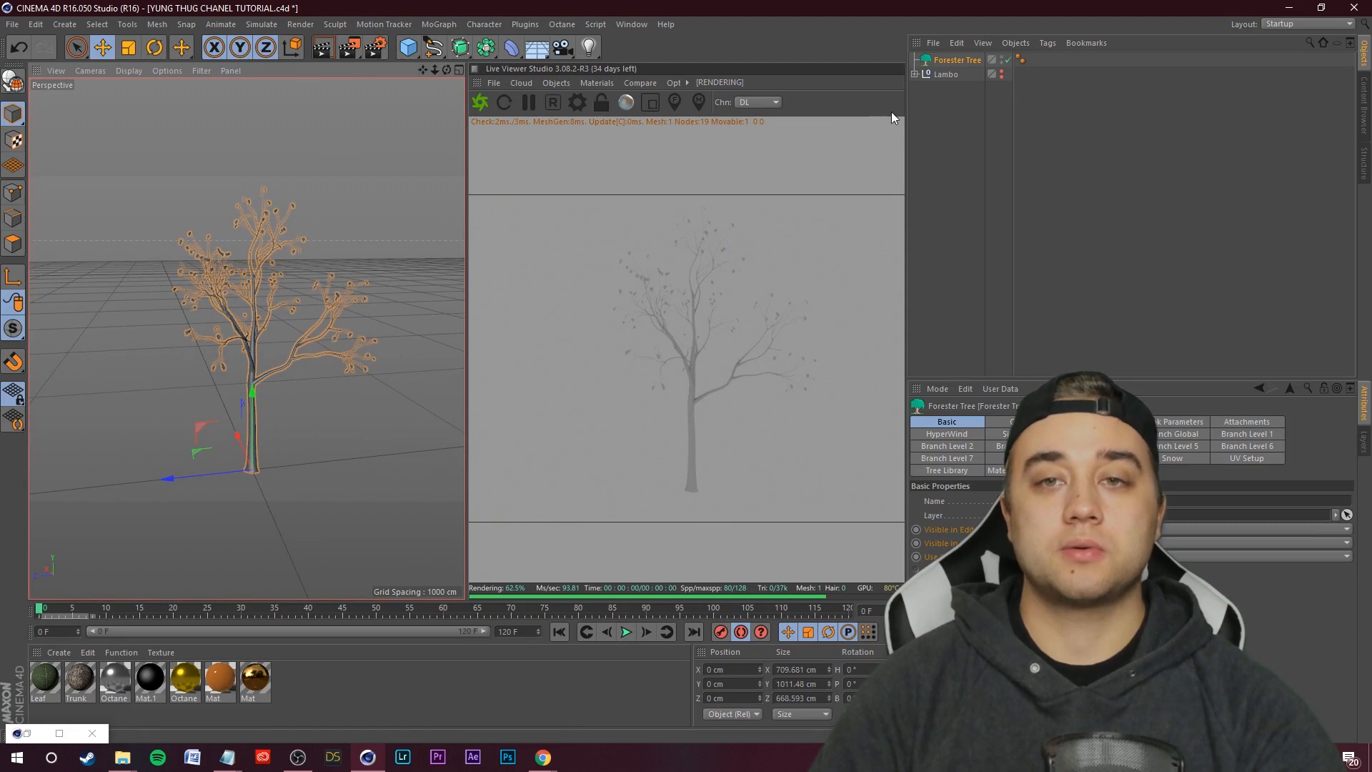
- Open the Forester Tree's attributes in a floating window, enlarge it and place it beside the tree
left_click_drag(1359, 395, 1219, 426)
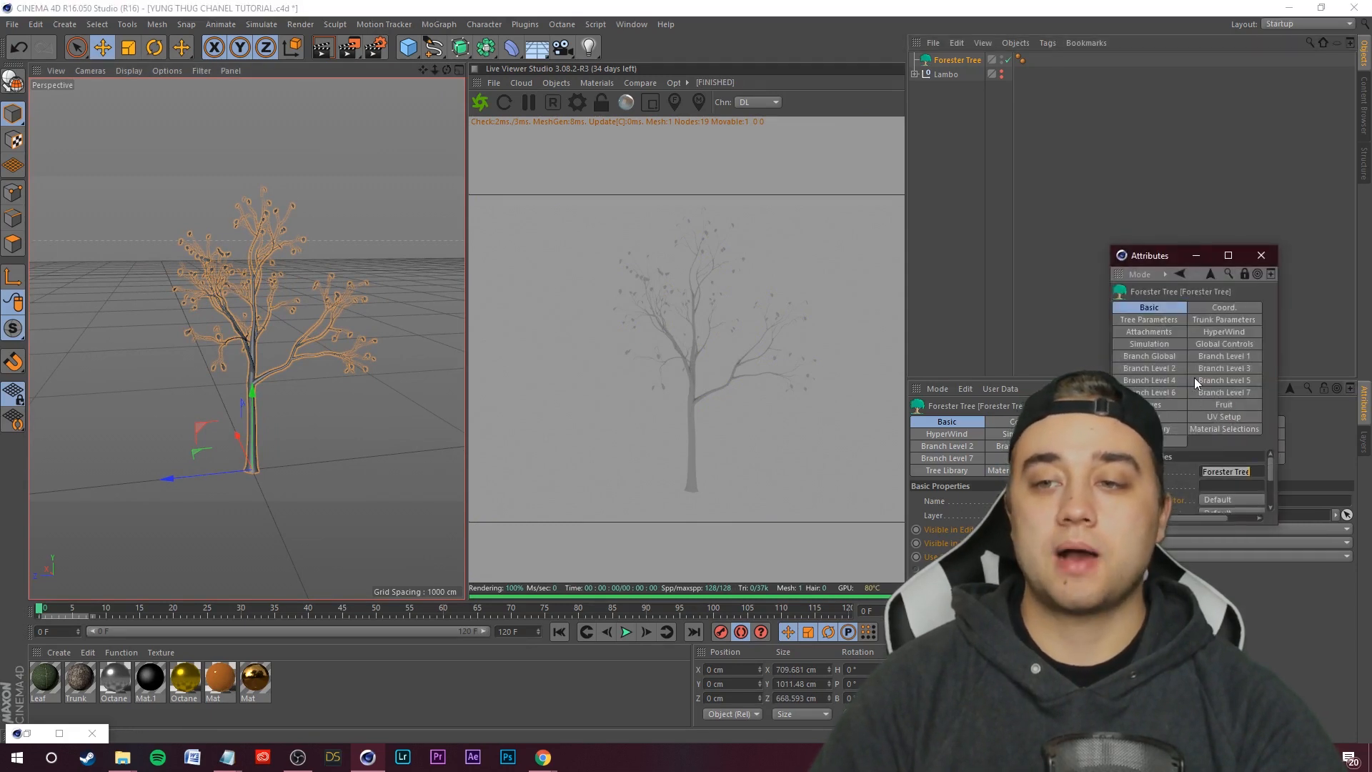
left_click_drag(1157, 258, 241, 216)
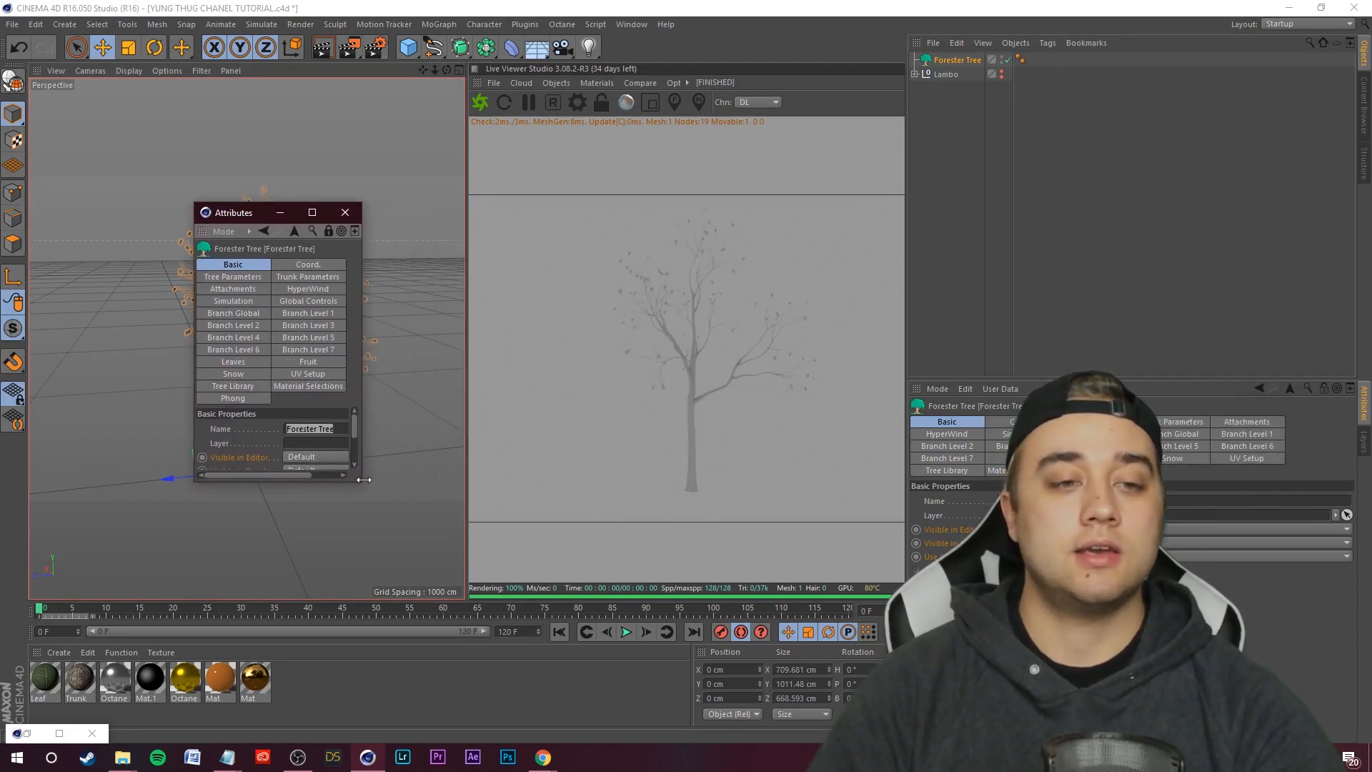
left_click_drag(364, 486, 583, 609)
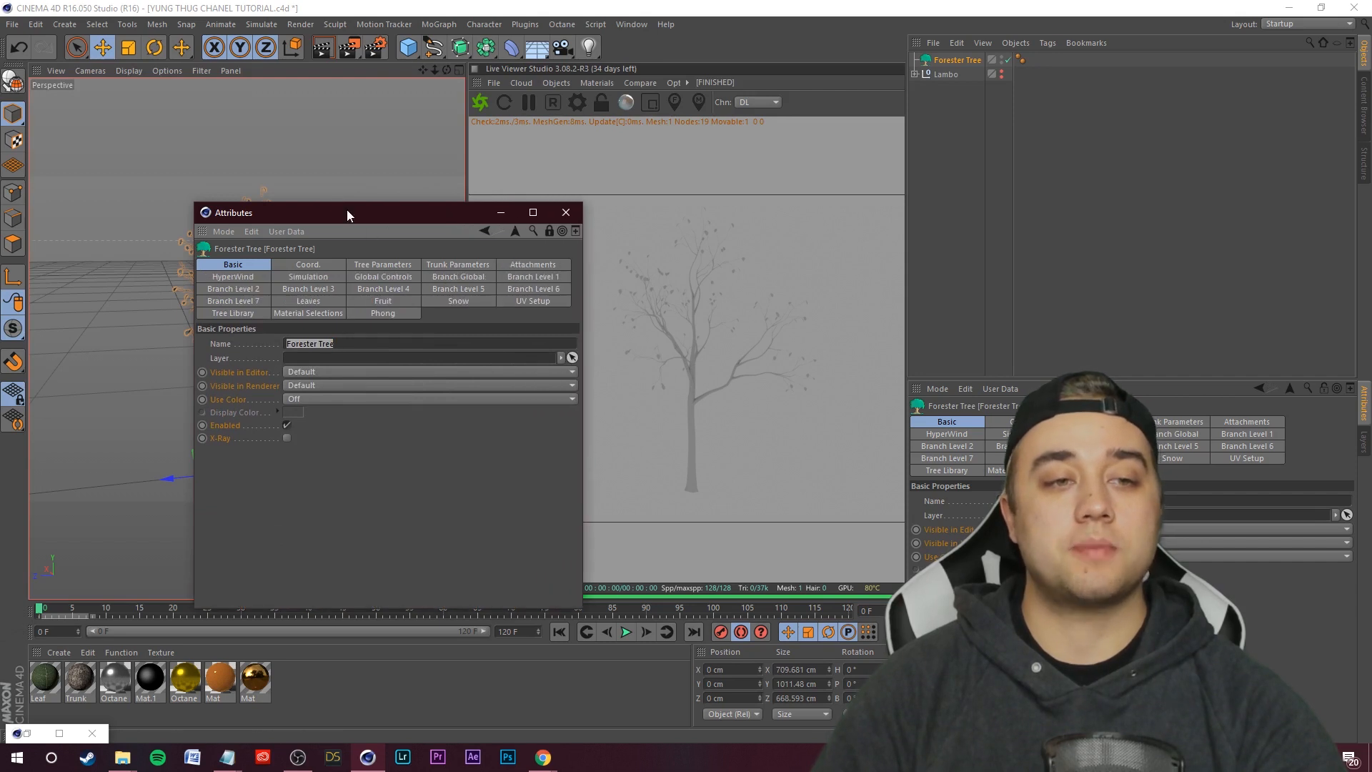
left_click_drag(343, 213, 580, 150)
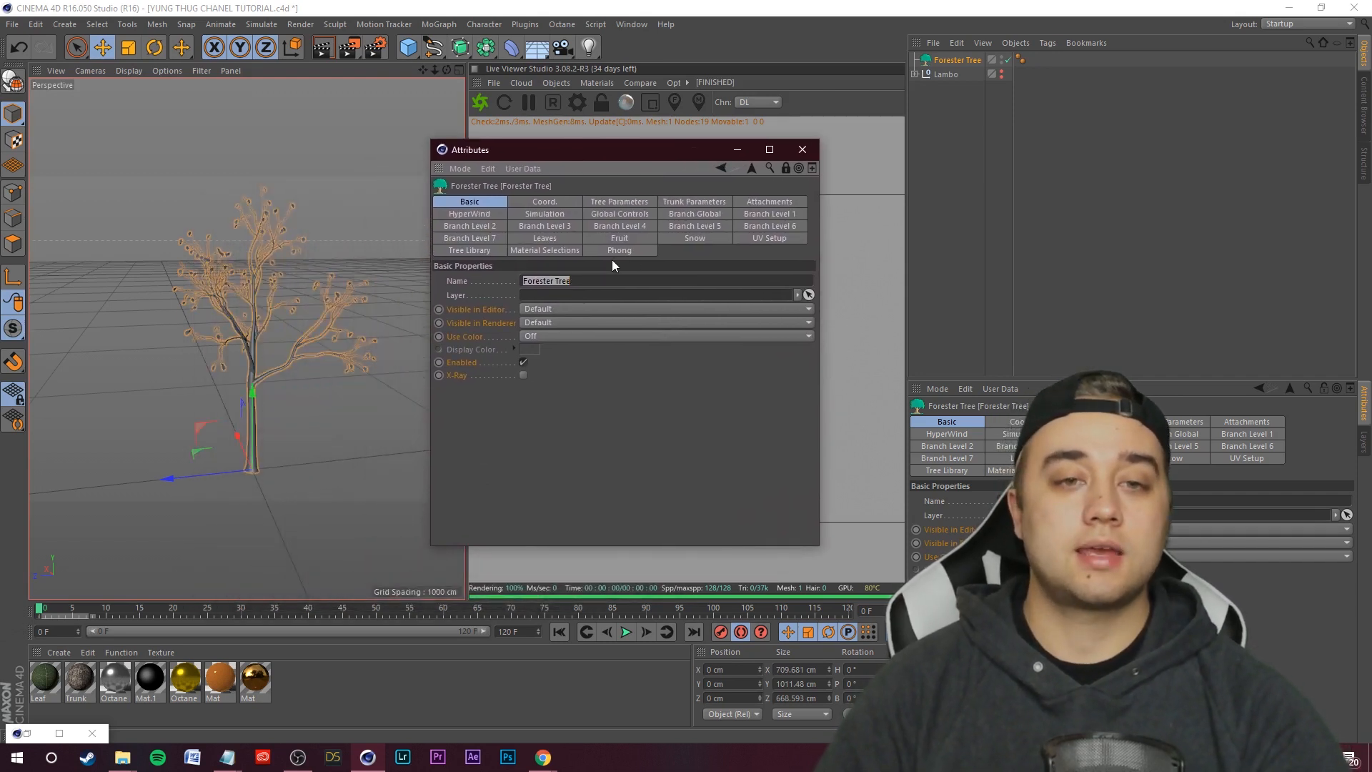
- Try out the Pertusa, Blue Spruce, Abies Fraseri and Beech presets from the Forester tree library
left_click(477, 251)
scroll(757, 371, "down", 10)
left_click(622, 316)
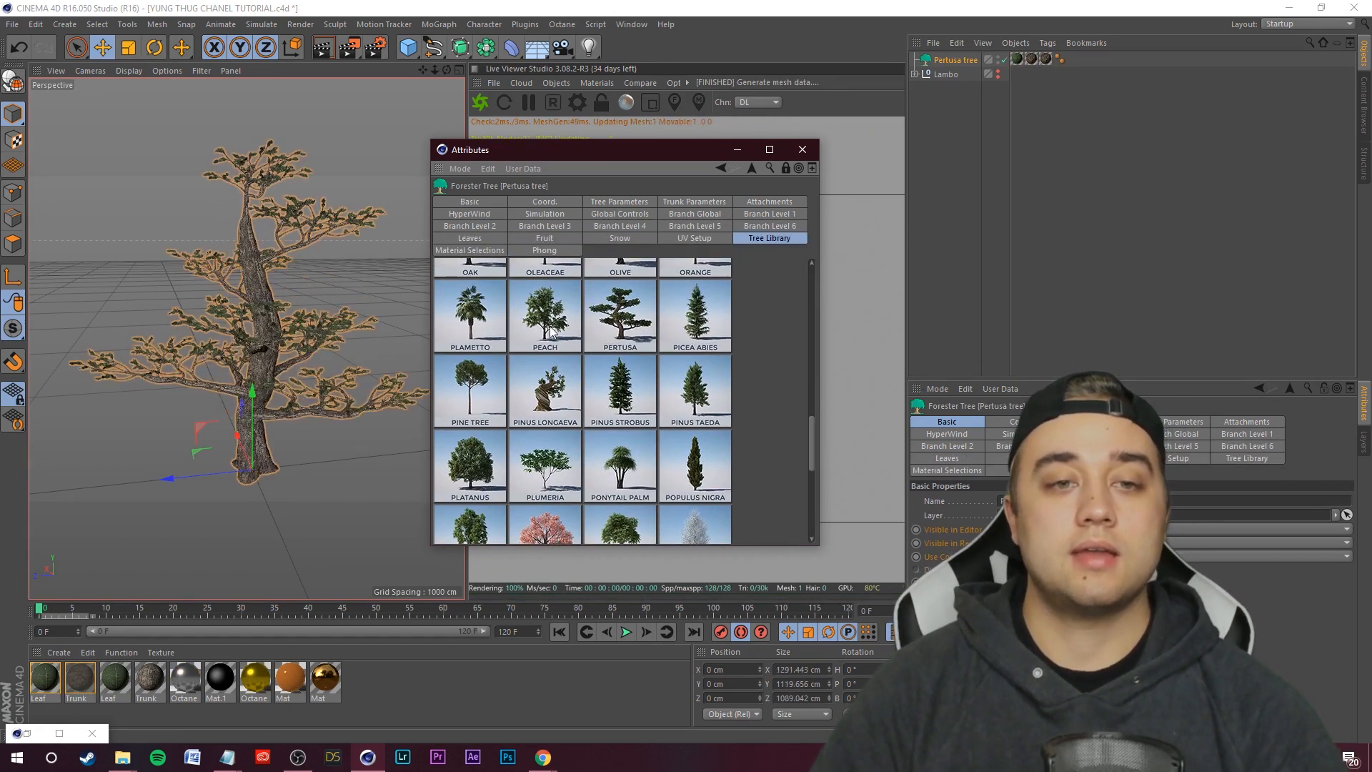
left_click(527, 321)
scroll(615, 387, "up", 7)
left_click(548, 309)
left_click(488, 305)
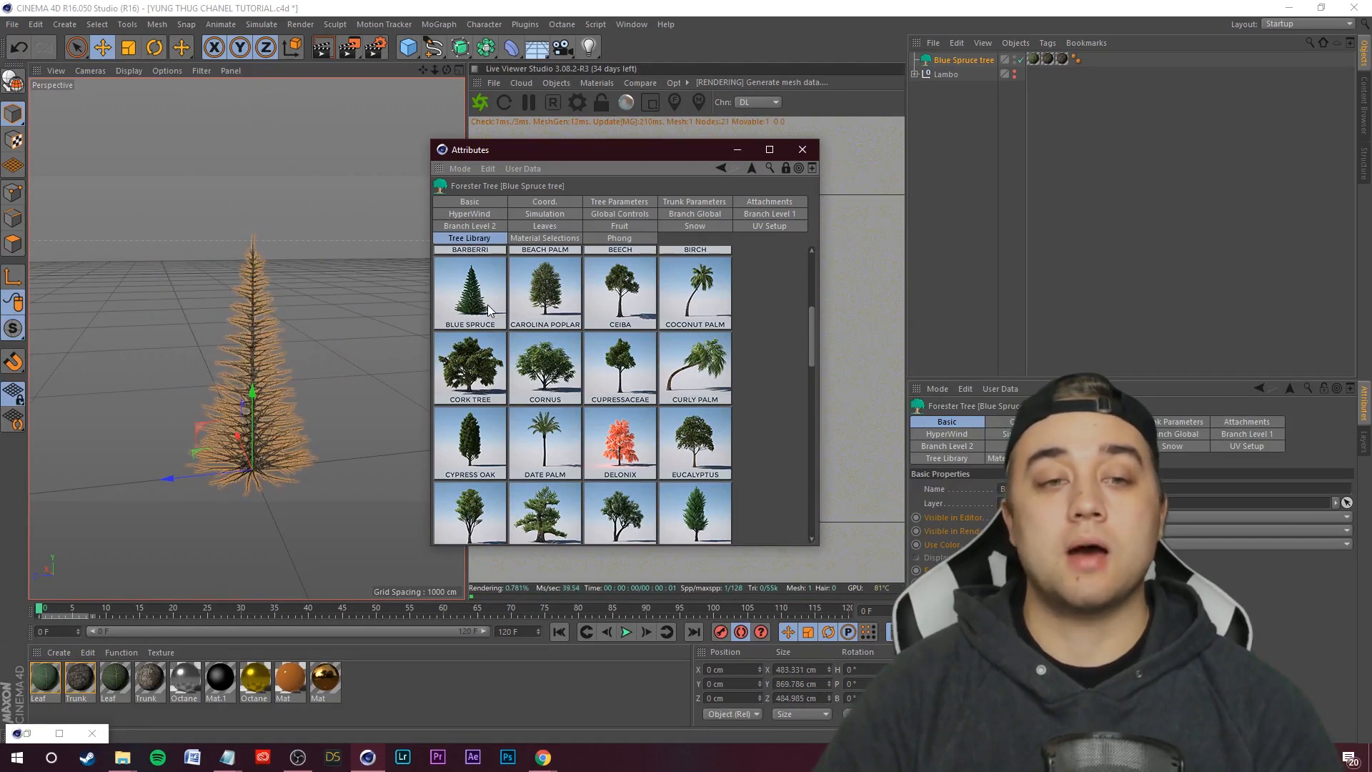
scroll(510, 405, "up", 3)
left_click(636, 379)
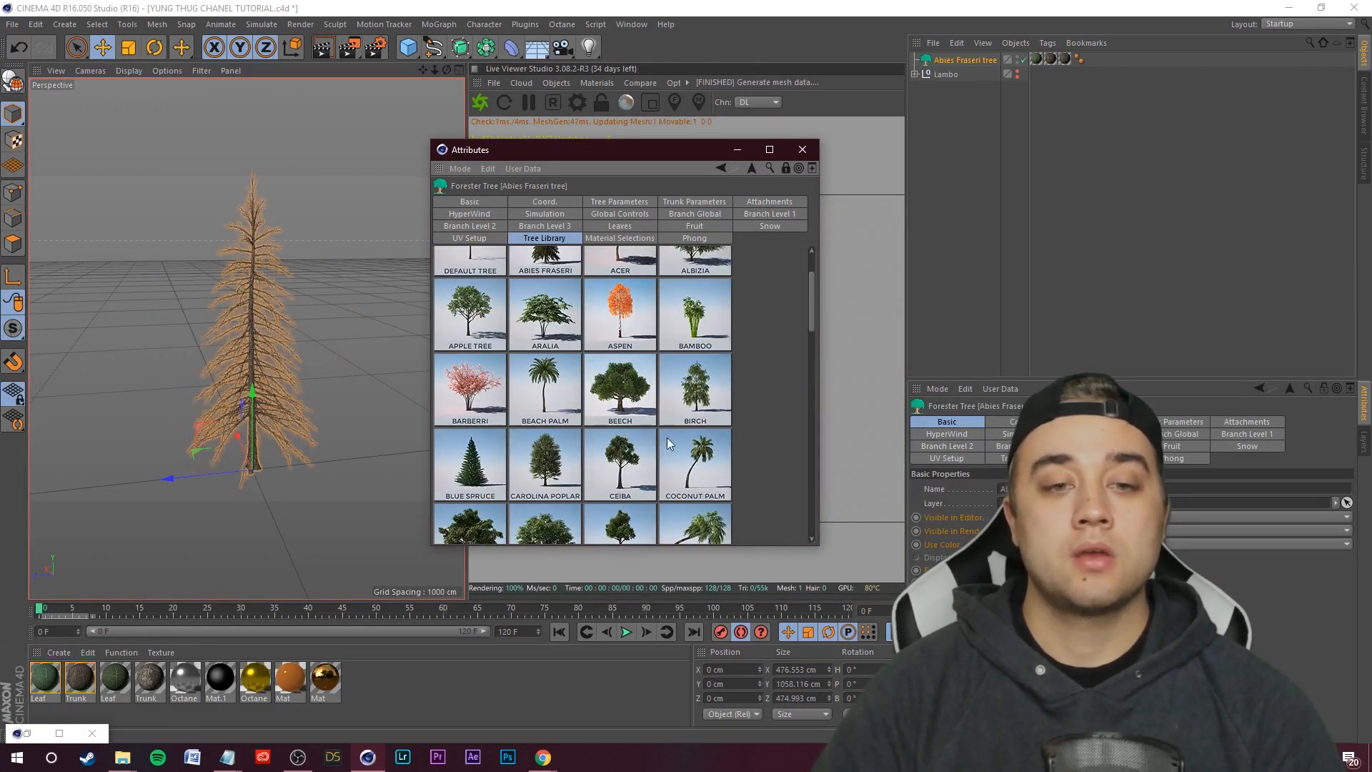
left_click_drag(573, 149, 611, 149)
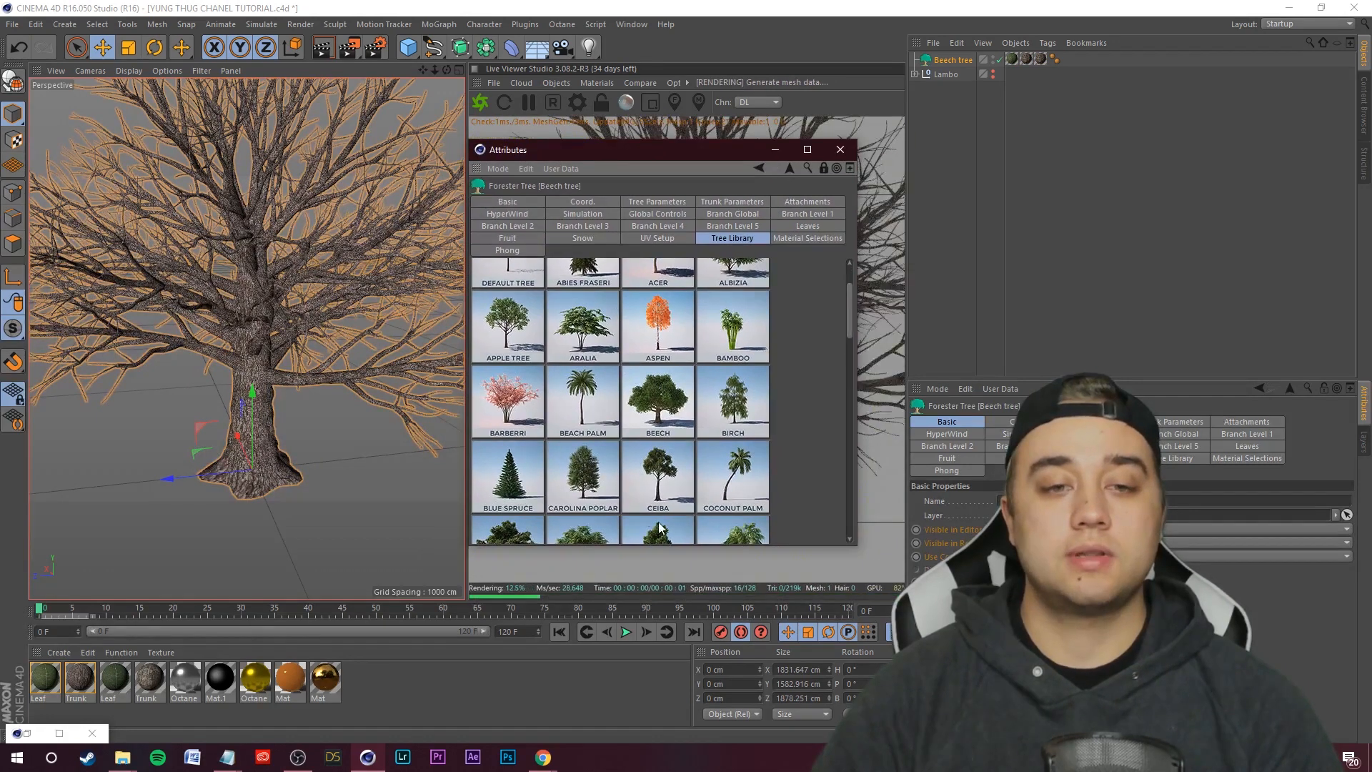
- Load the Thorn Tree preset from the tree library and frame the tree clear of the attributes window
scroll(667, 471, "down", 3)
scroll(667, 470, "down", 15)
left_click(518, 425)
left_click_drag(542, 151, 989, 172)
right_click_drag(290, 371, 400, 390, "alt")
right_click_drag(286, 405, 150, 426, "alt")
right_click_drag(279, 443, 314, 446, "alt")
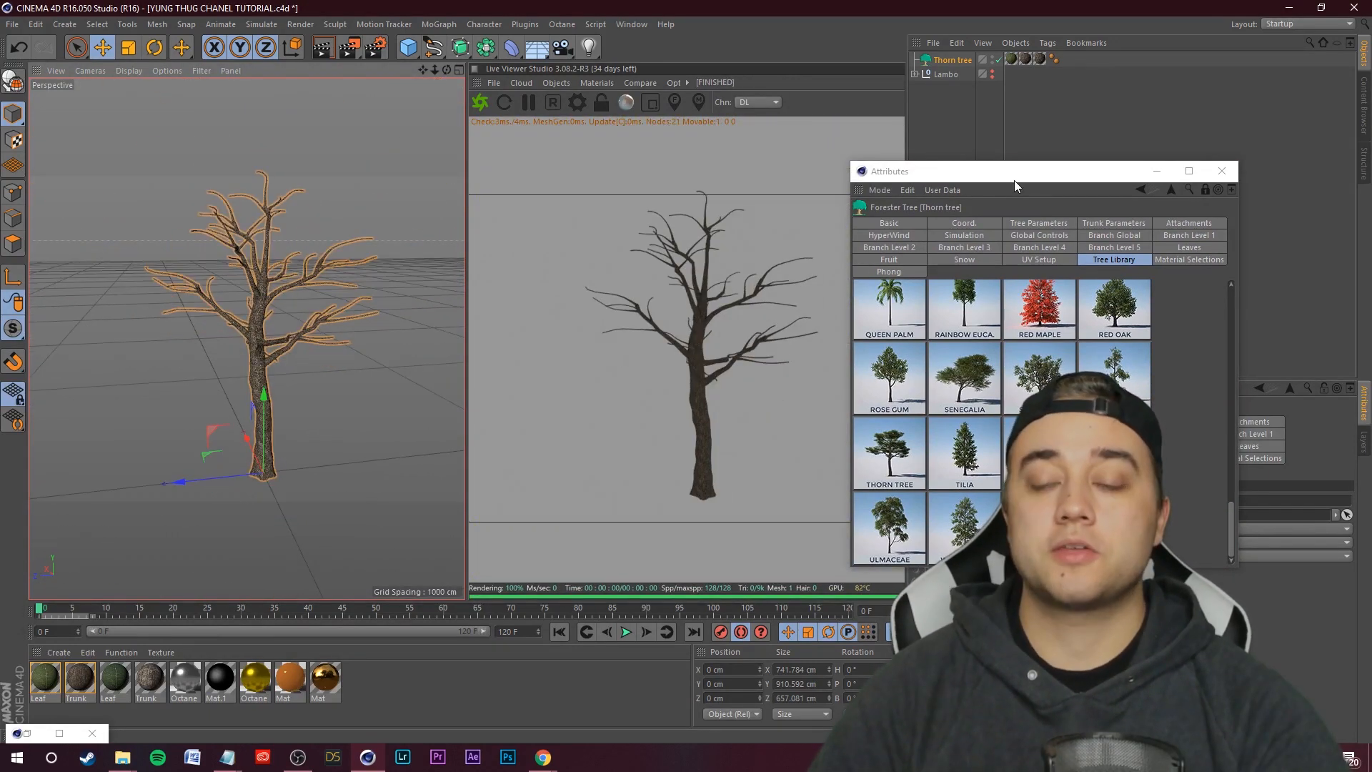
- Randomize the Thorn tree's branch structure in its Tree Parameters
left_click_drag(920, 174, 521, 175)
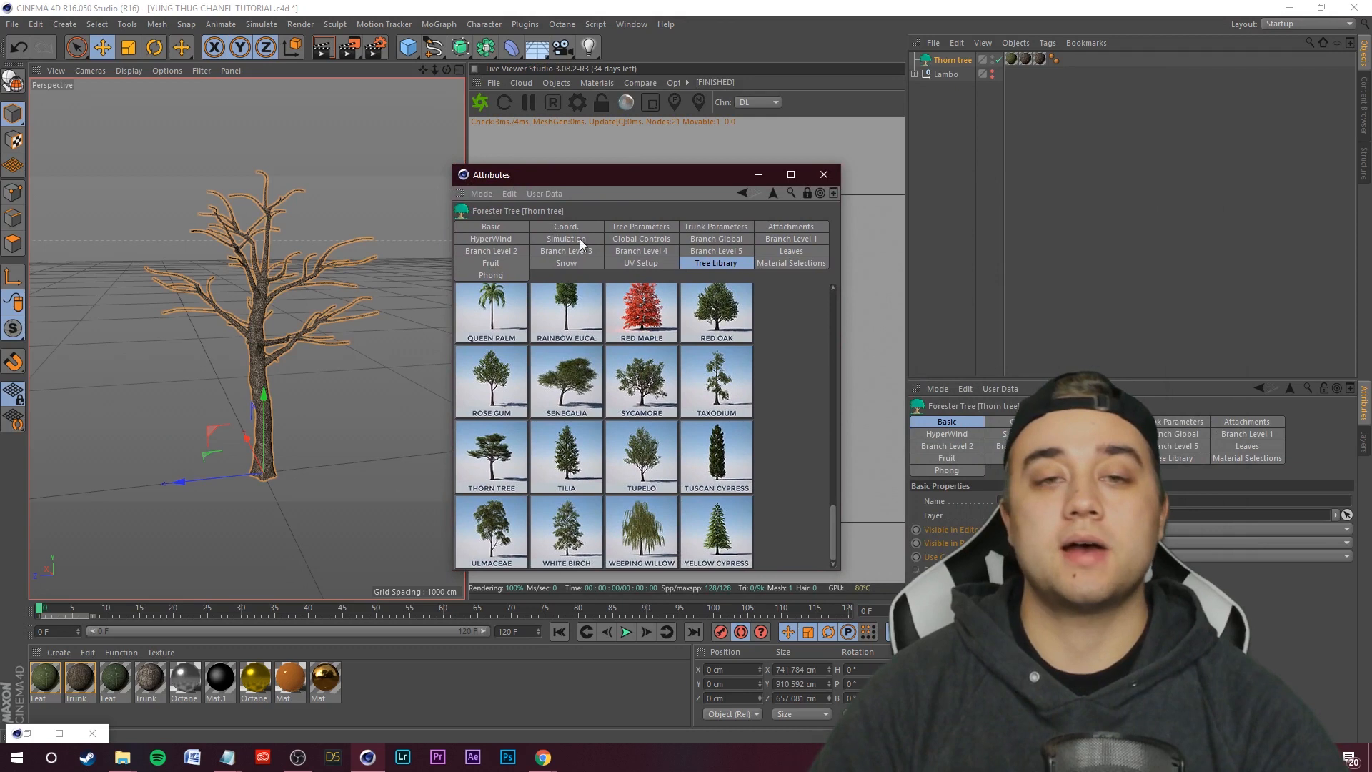
left_click(645, 226)
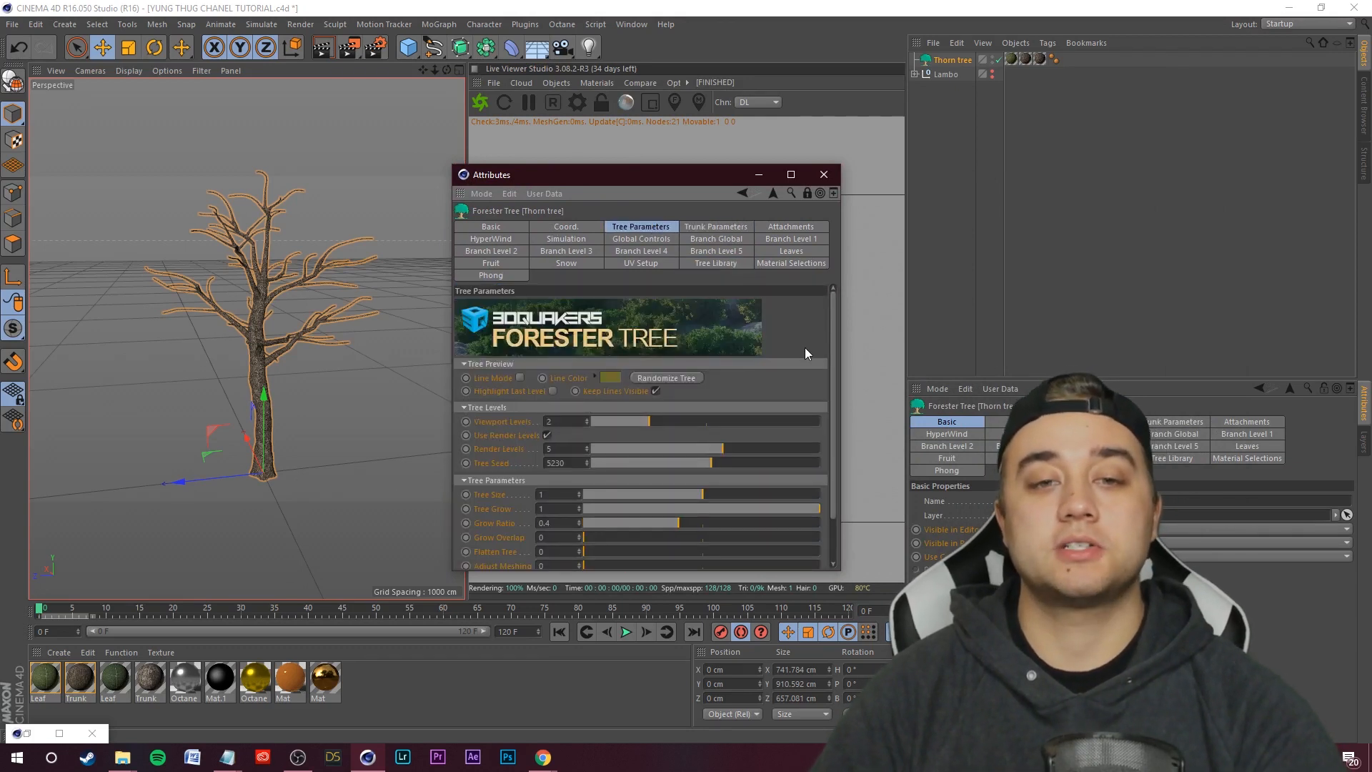
left_click_drag(833, 350, 833, 359)
left_click(656, 368)
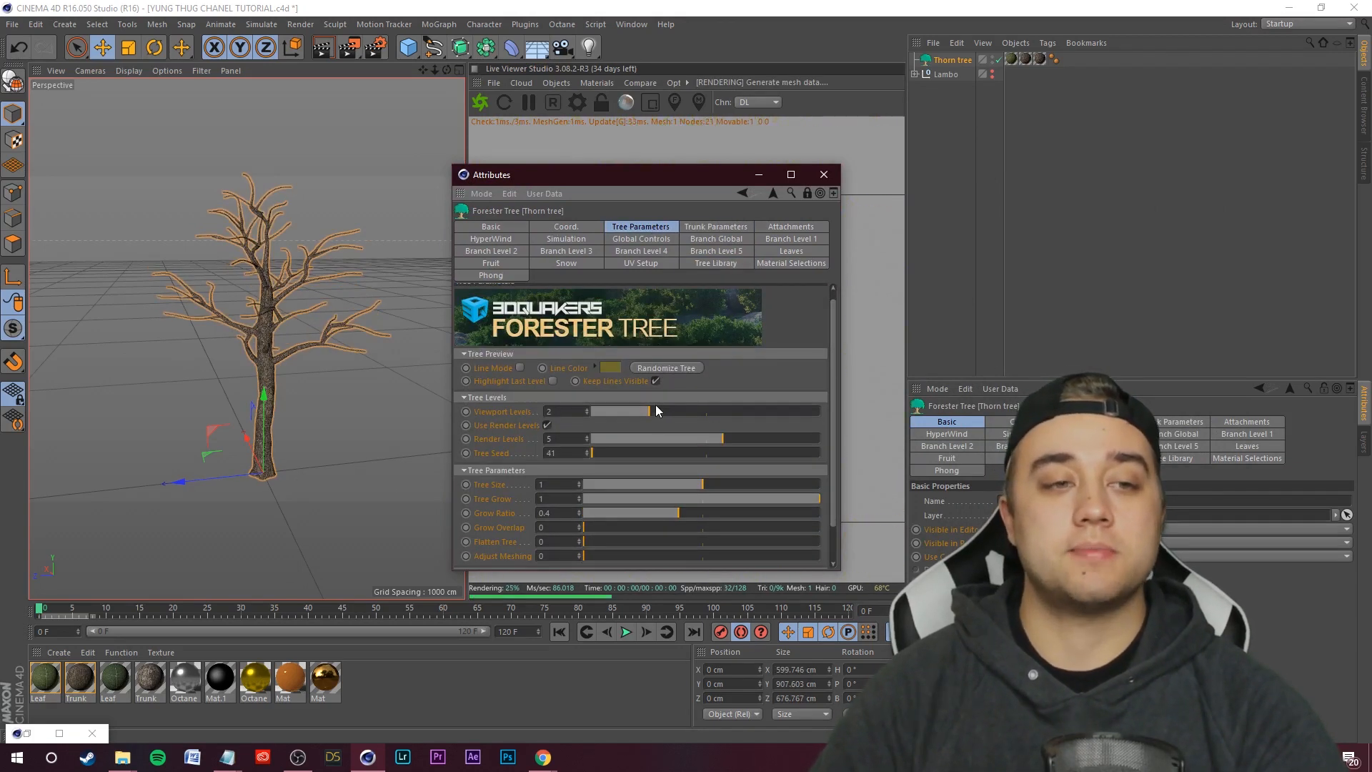
- Move the floating attributes window clear of the render preview and randomize the Thorn tree several more times
left_click_drag(576, 175, 986, 205)
left_click(1067, 398)
left_click(1067, 398)
left_click(1066, 397)
left_click(1067, 397)
- Try a higher leaf multiplier on the Thorn tree, and replace it with the Apple Tree preset from the tree library
left_click(1204, 283)
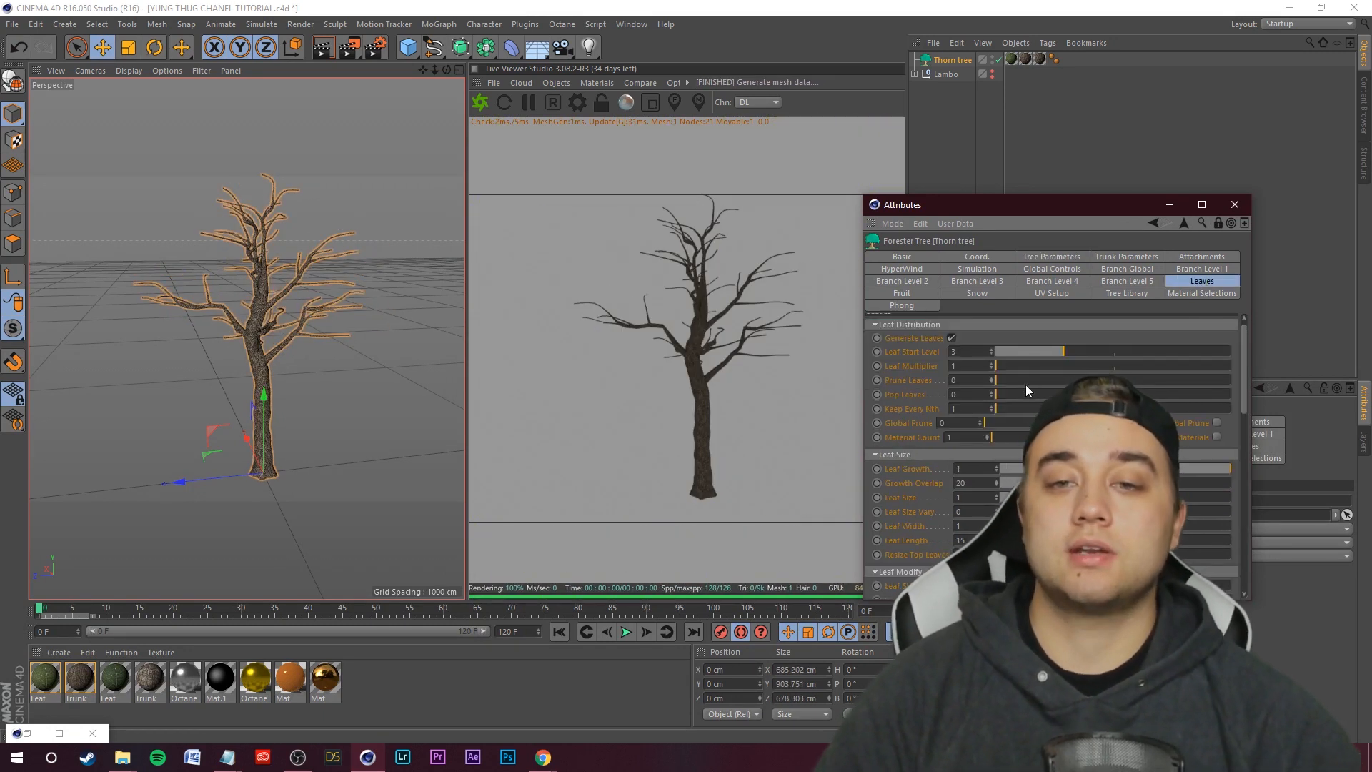
left_click_drag(1001, 365, 1208, 362)
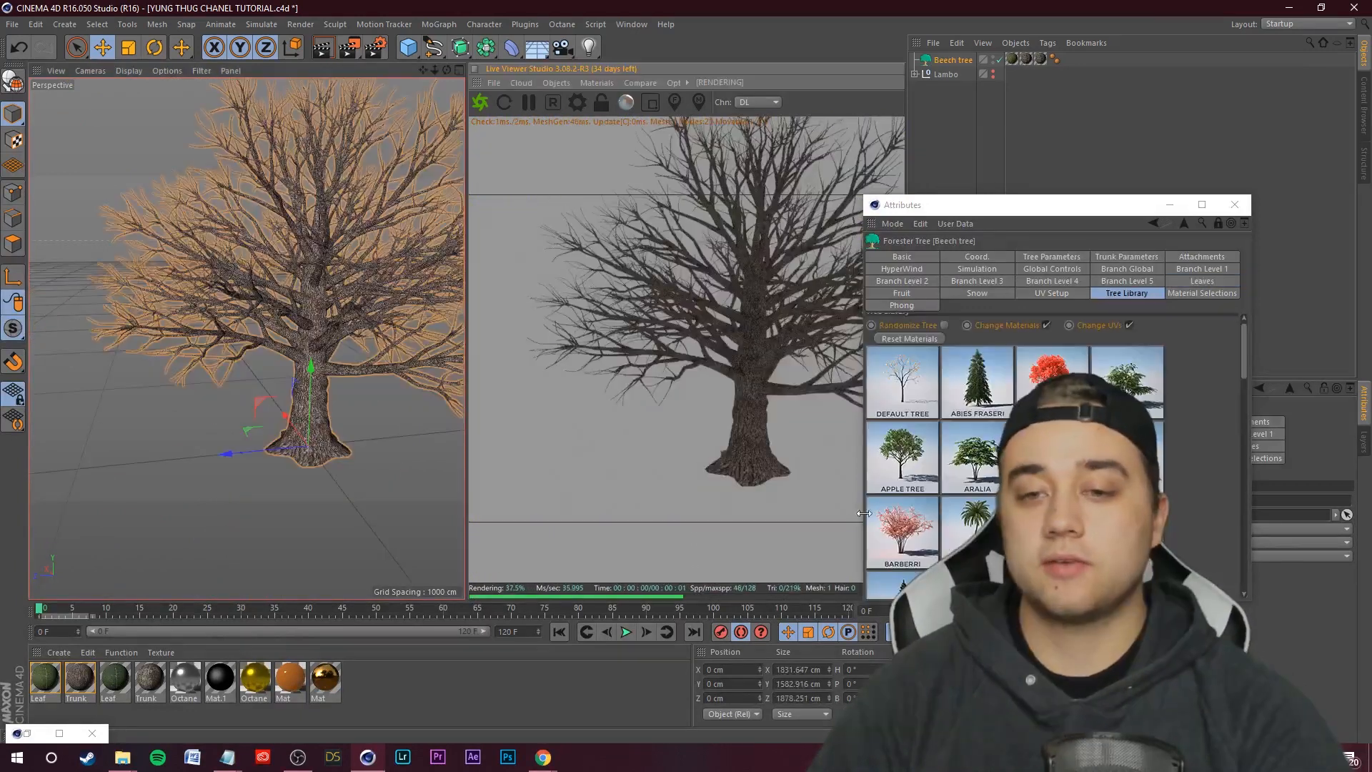
left_click(891, 459)
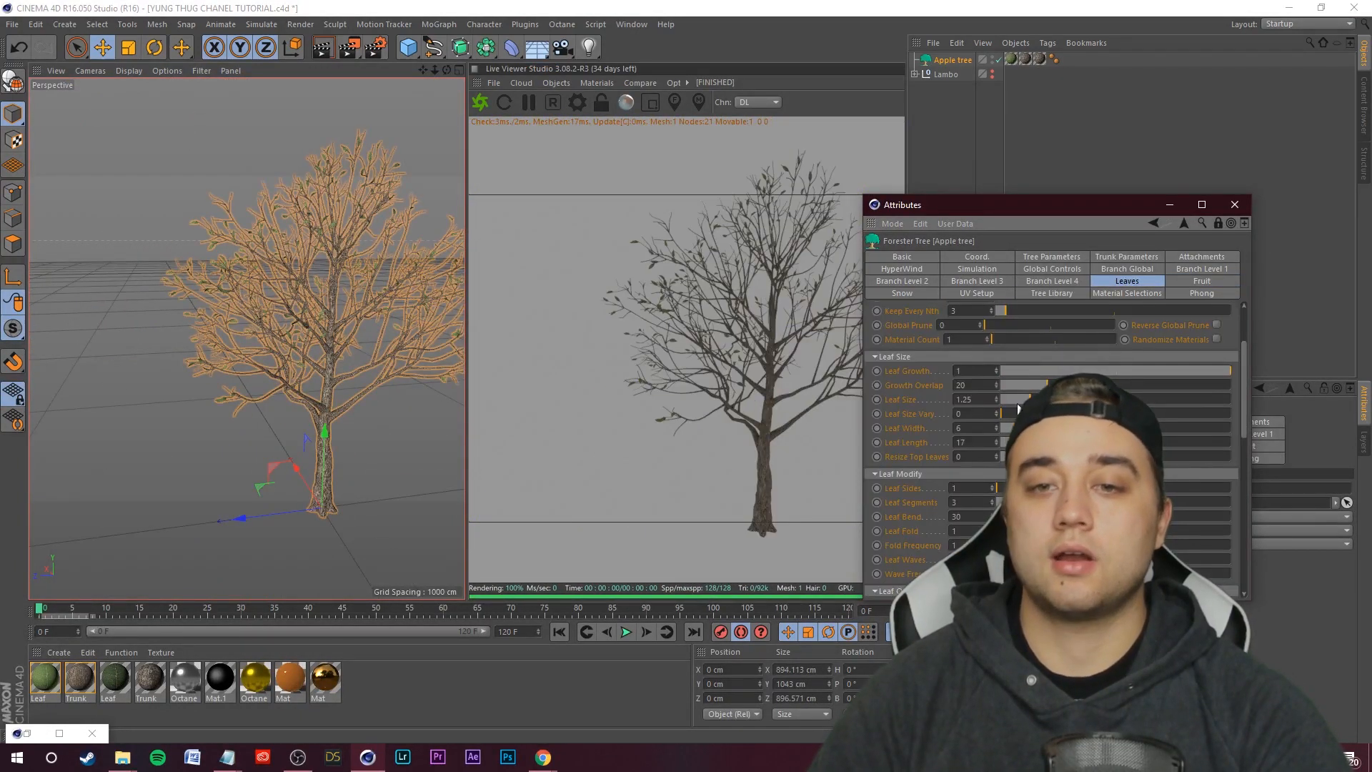
- Set the Apple tree's leaf multiplier to 8 and its leaf start level to 6
scroll(1019, 408, "up", 3)
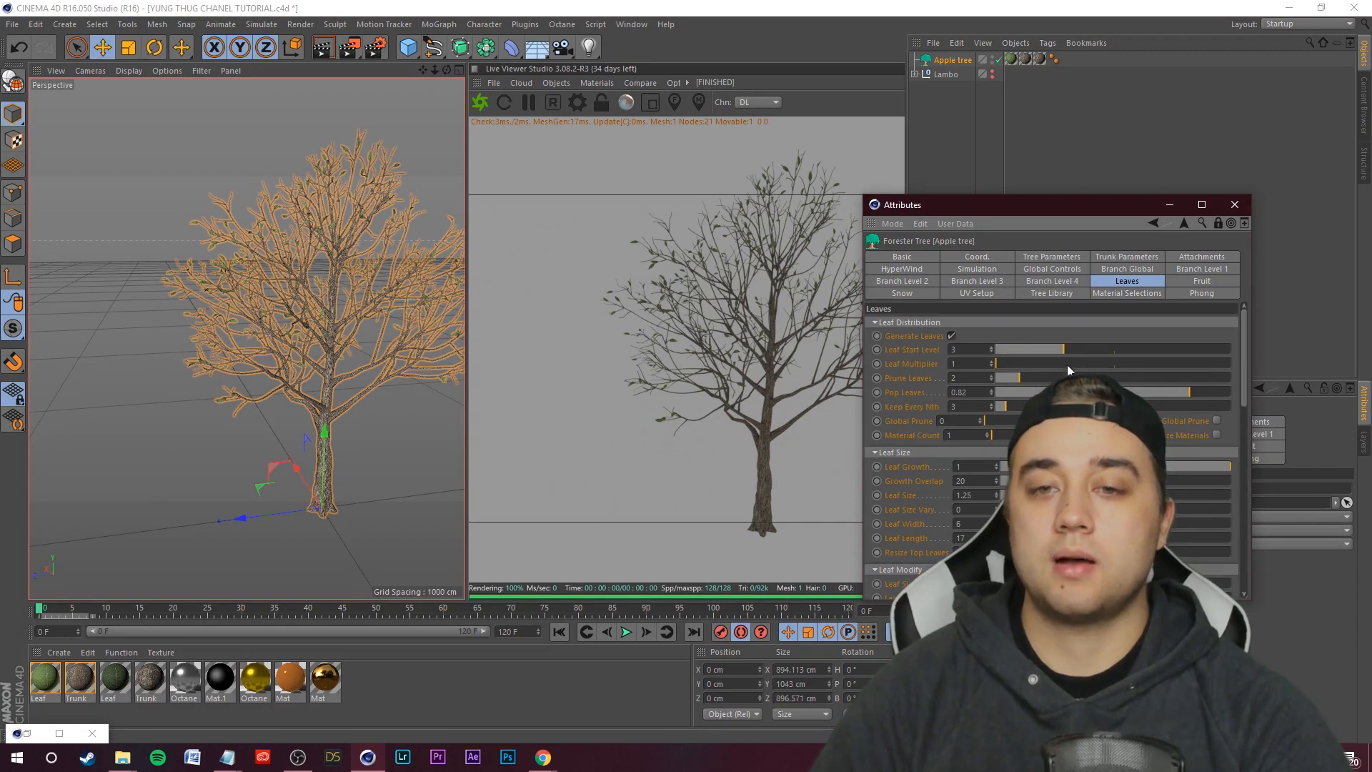
left_click(1035, 365)
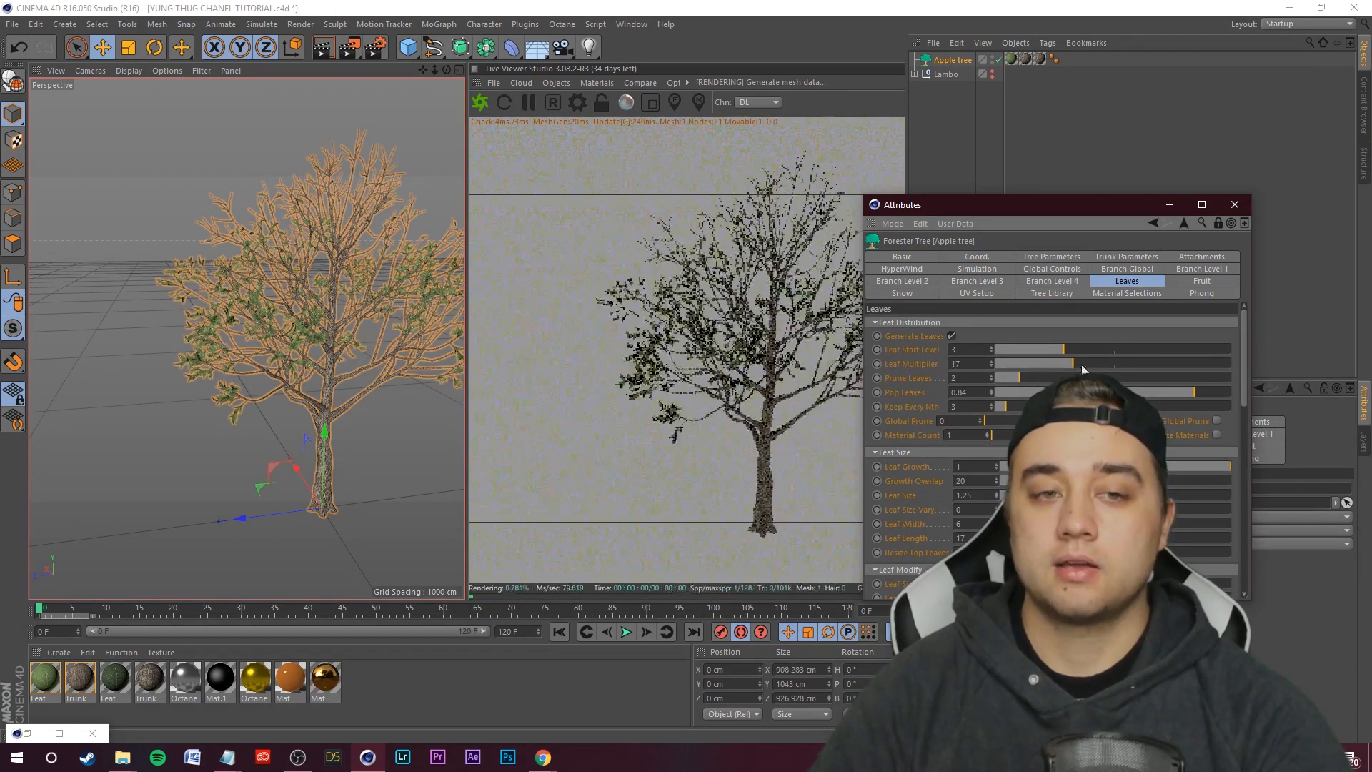
left_click(1161, 350)
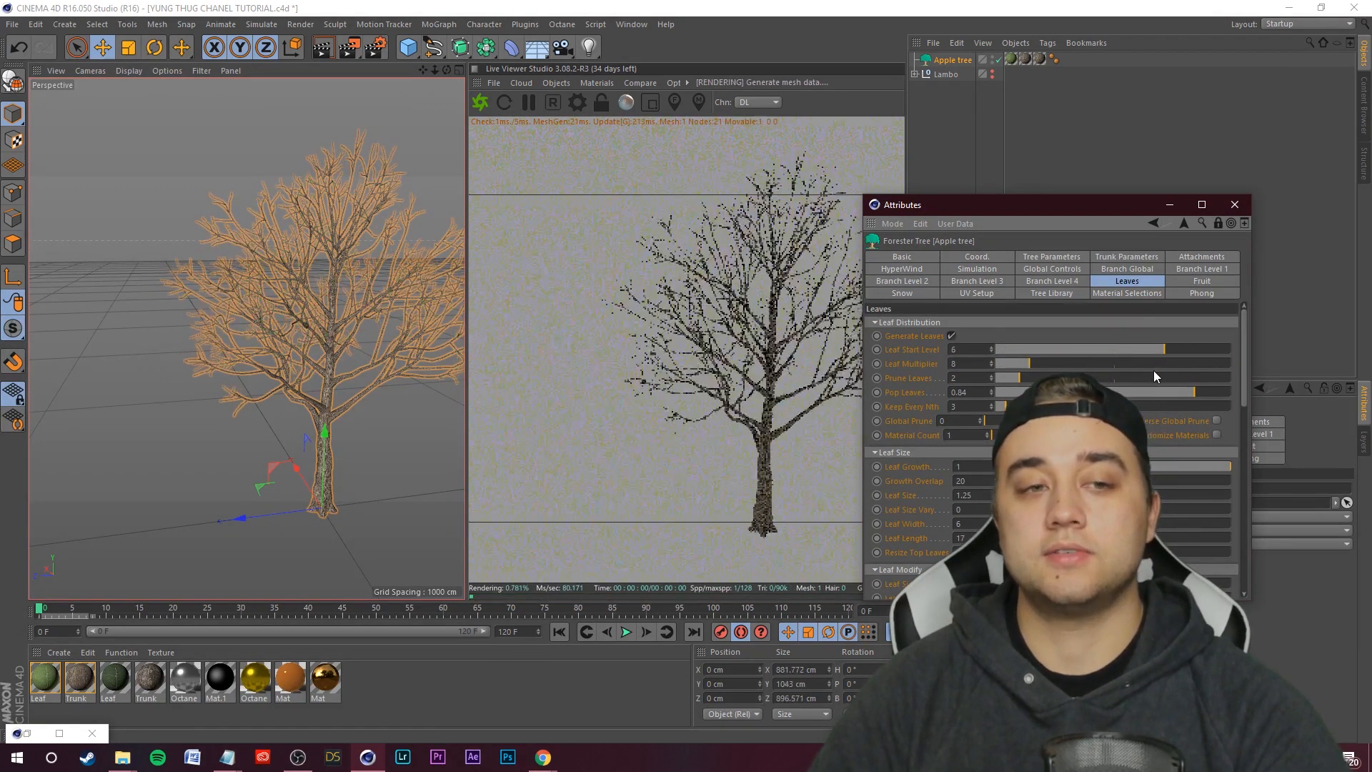
scroll(352, 359, "up", 3)
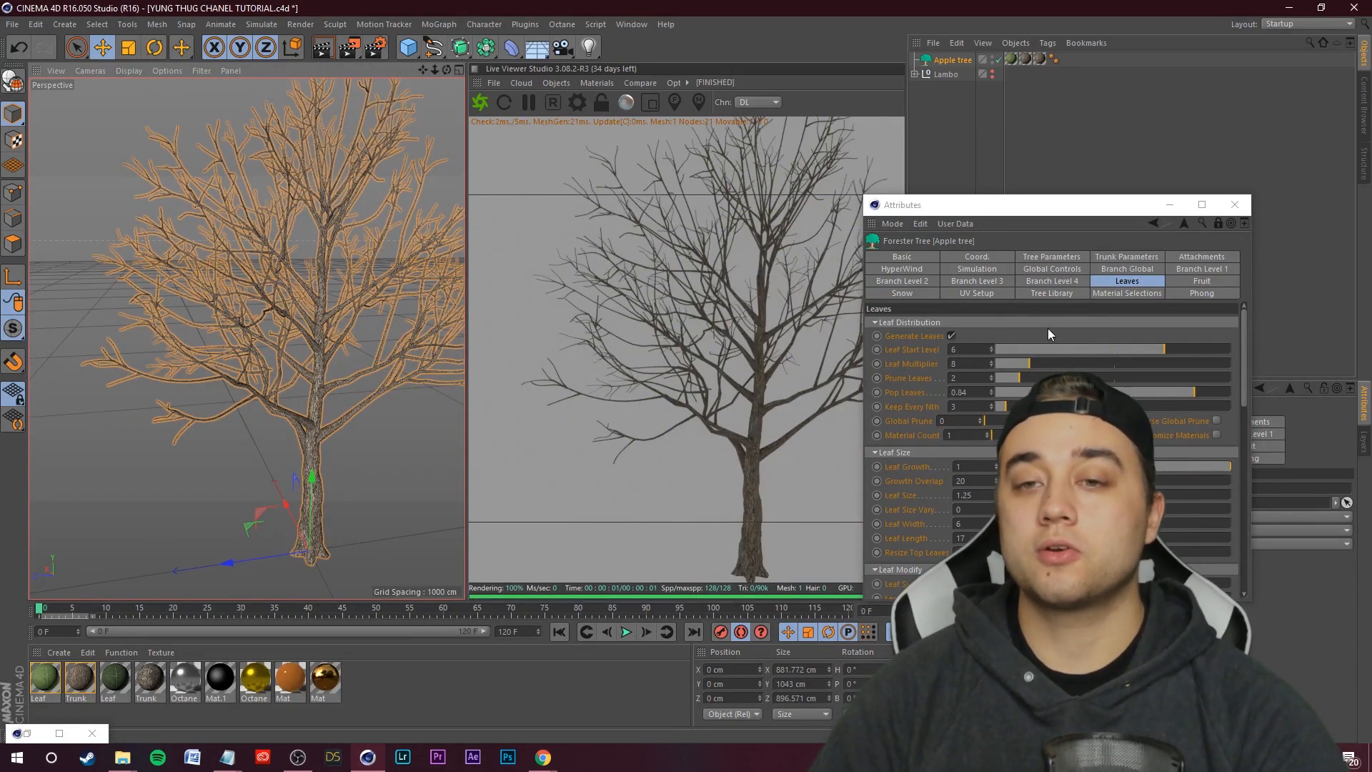
- Try HyperWind on the Apple tree by playing the wind animation, and switch the wind back off
left_click(915, 270)
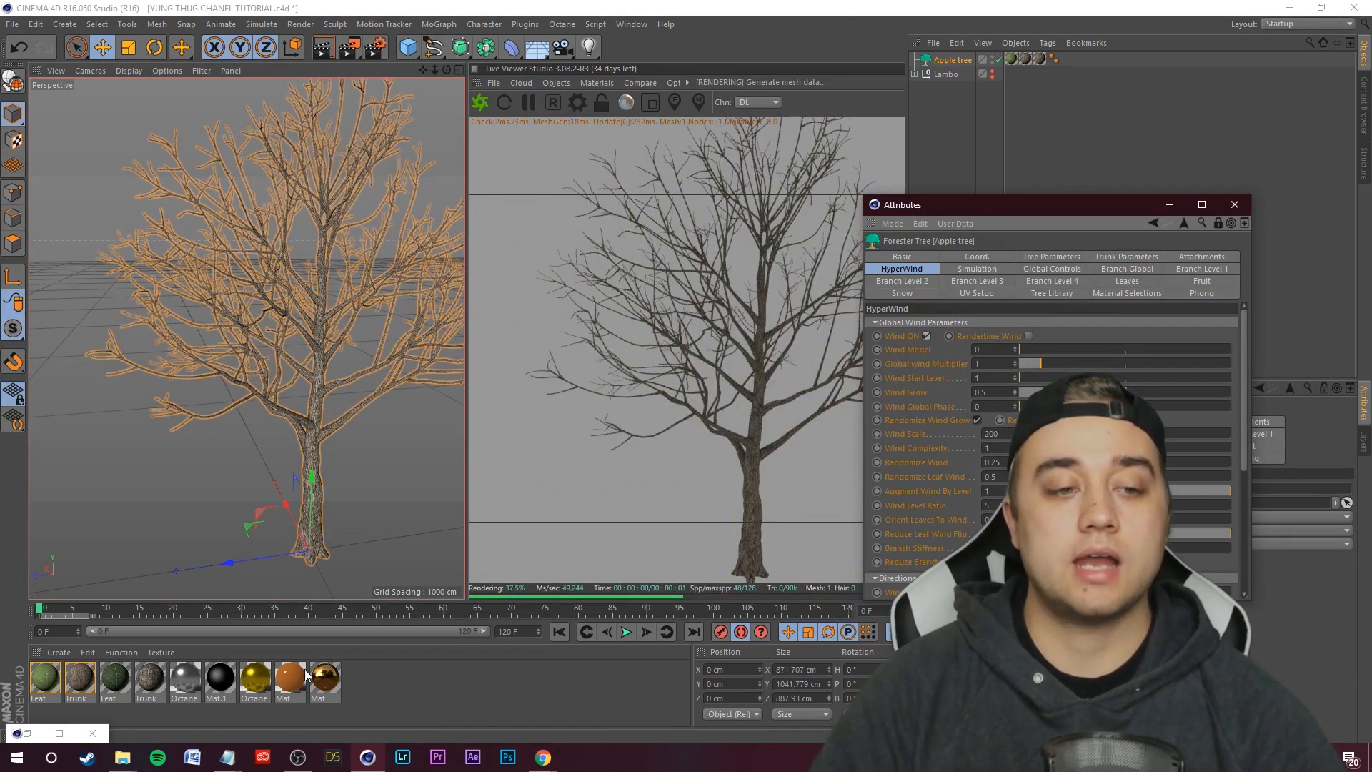
left_click(627, 632)
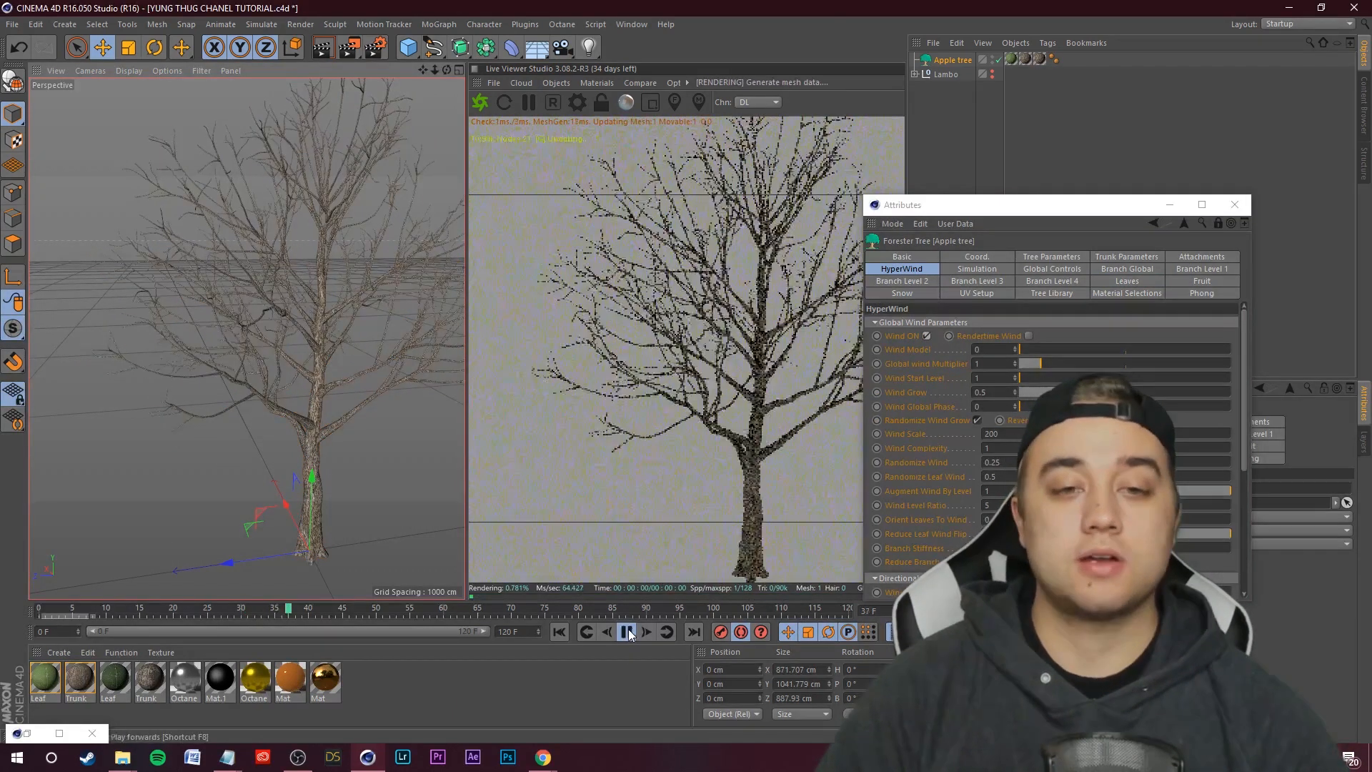
left_click(626, 632)
left_click(560, 631)
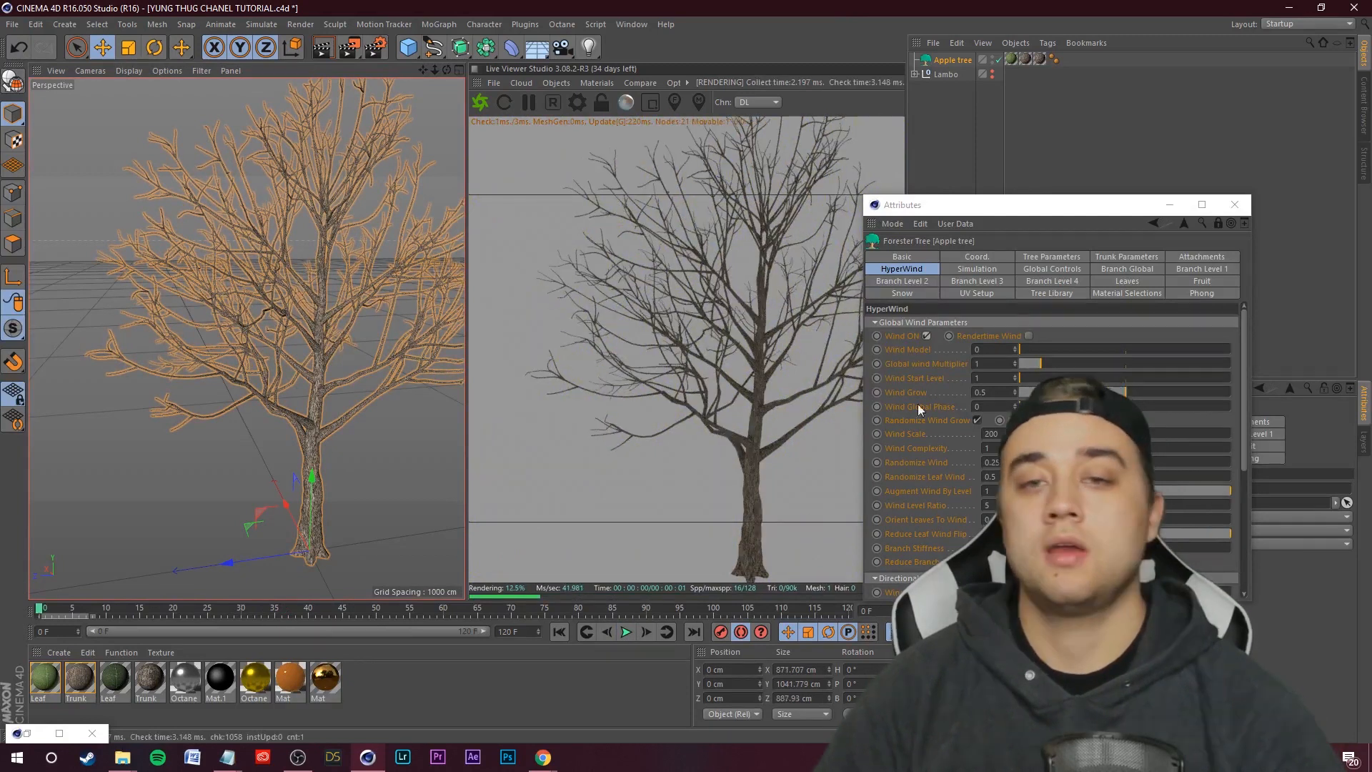
left_click(928, 336)
- Review the Apple tree's Snow and Trunk Parameters settings, and minimize the floating attributes window
left_click(914, 291)
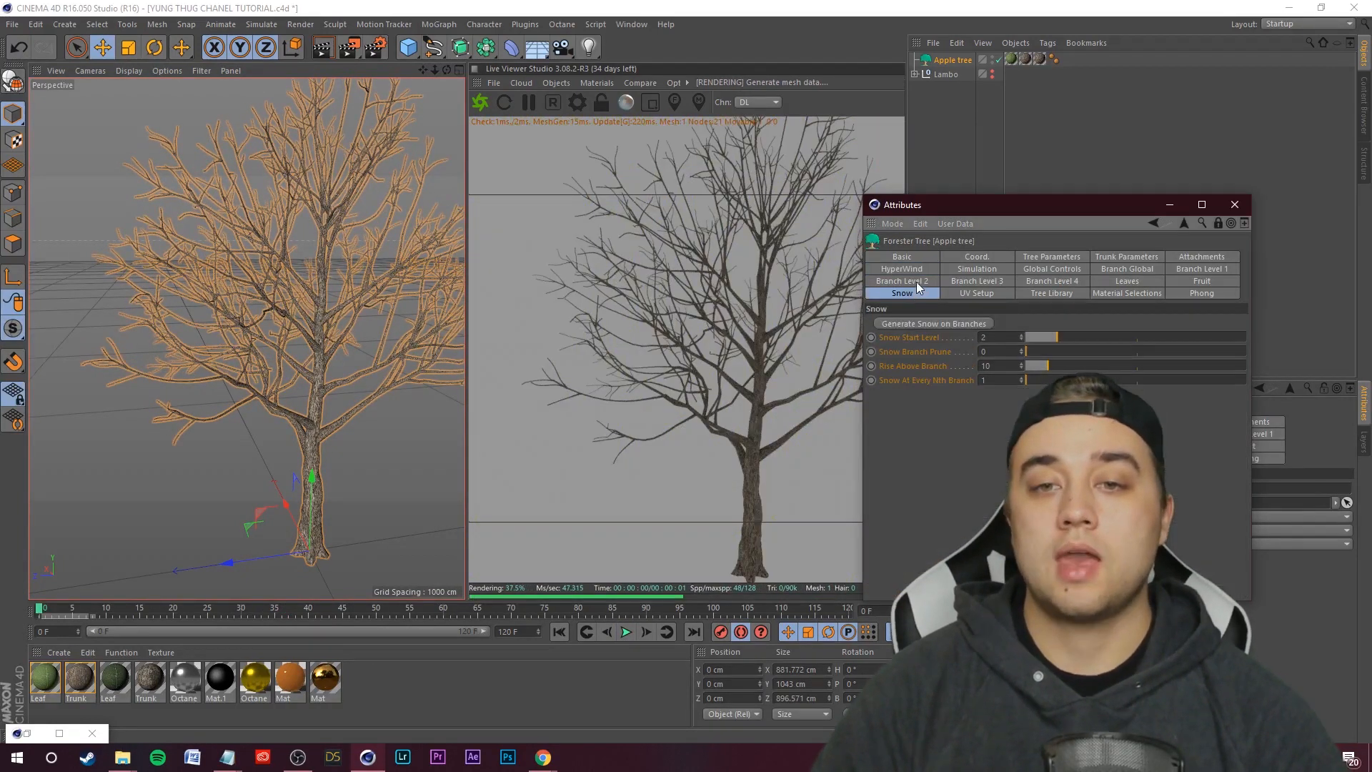
left_click(1127, 282)
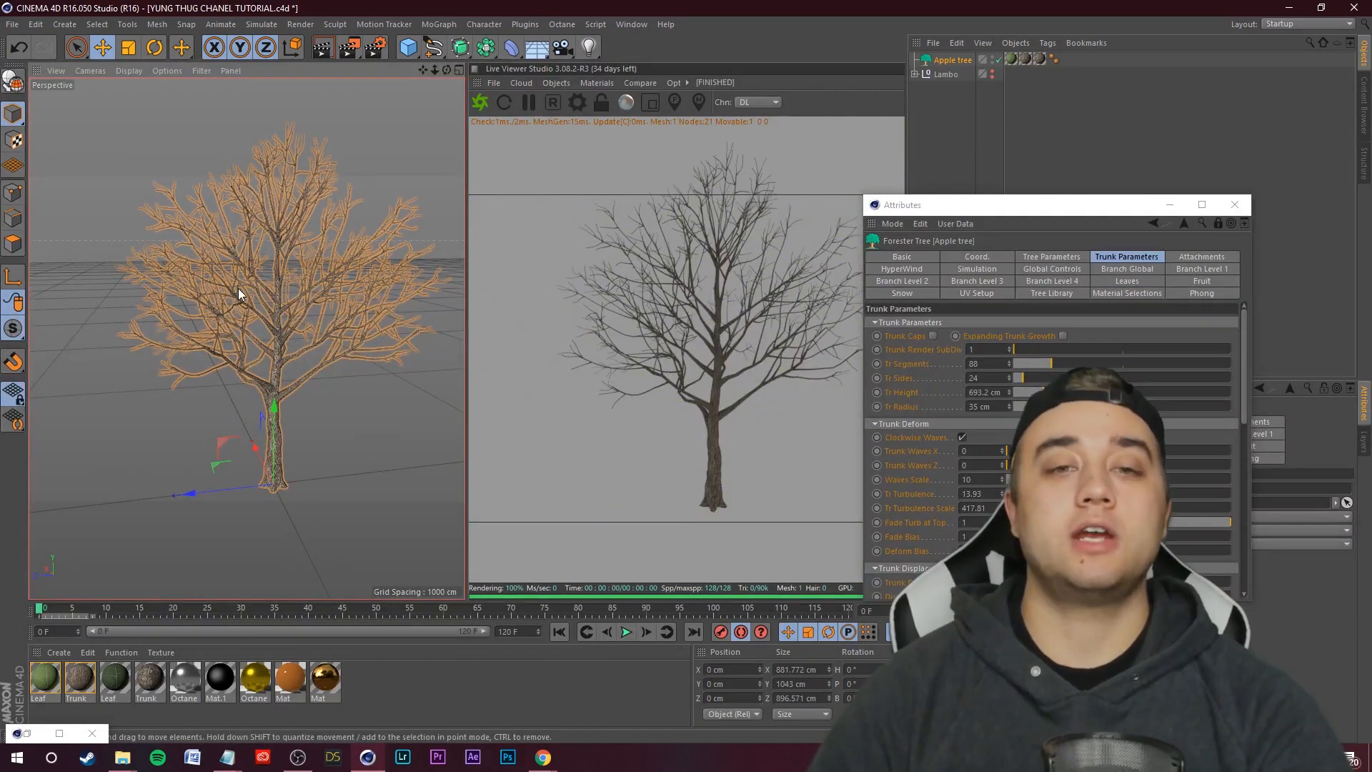
left_click(1170, 204)
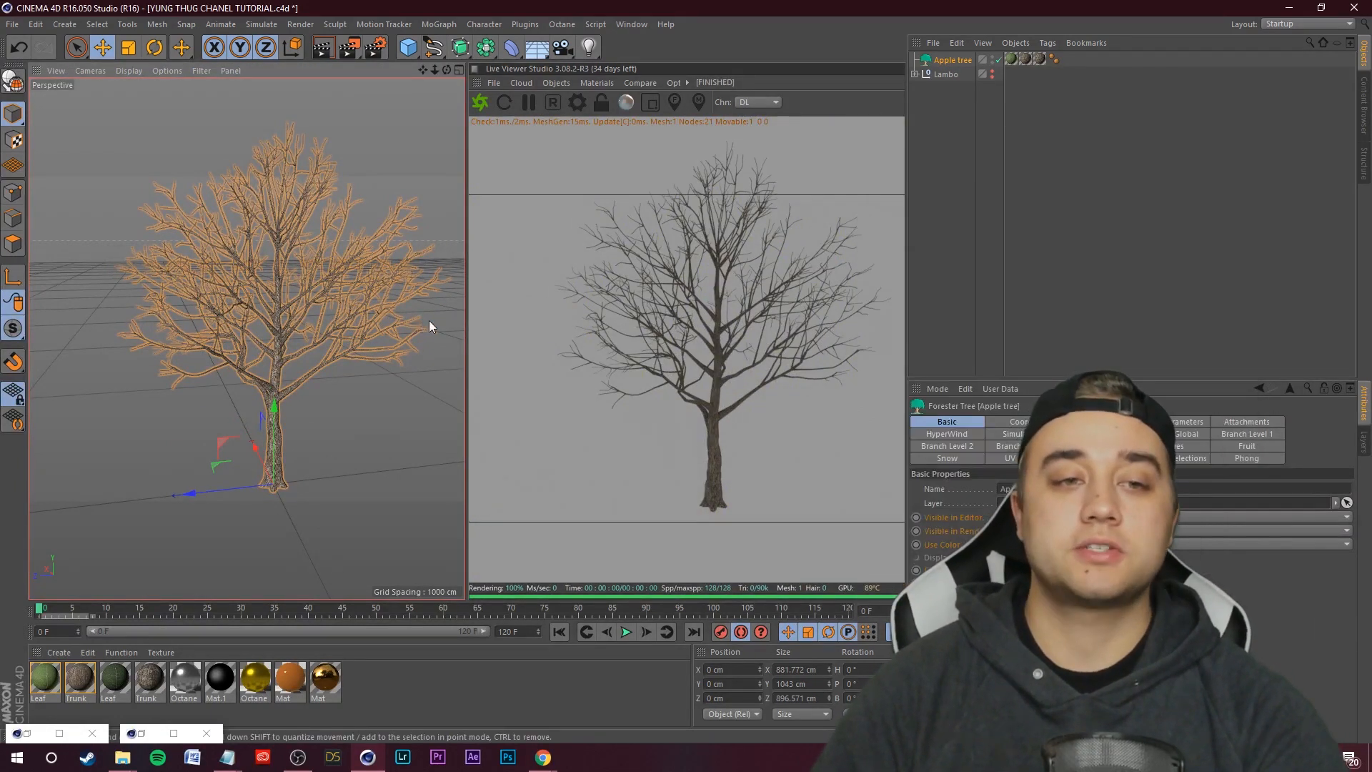
- Add a Twist deformer to the scene
scroll(421, 320, "up", 6)
scroll(359, 308, "down", 6)
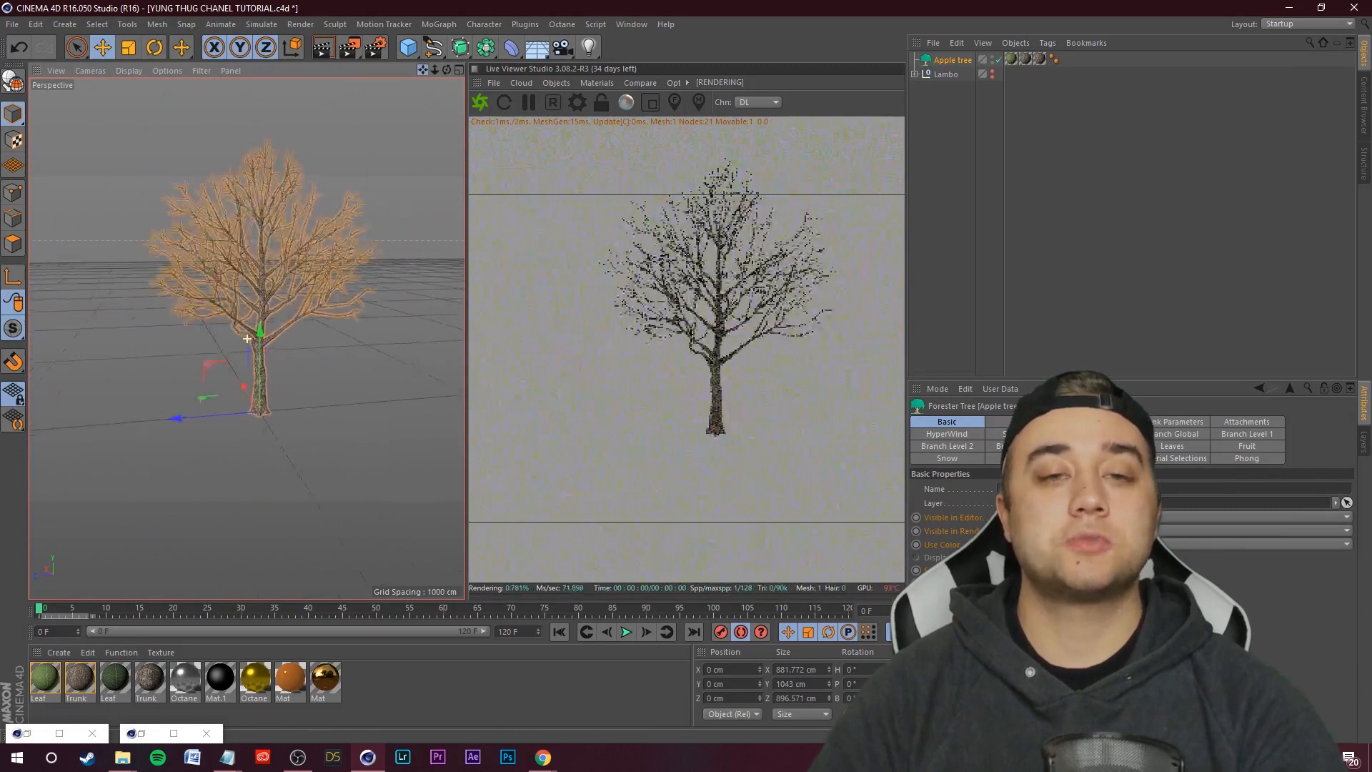
middle_click_drag(376, 347, 396, 405, "alt")
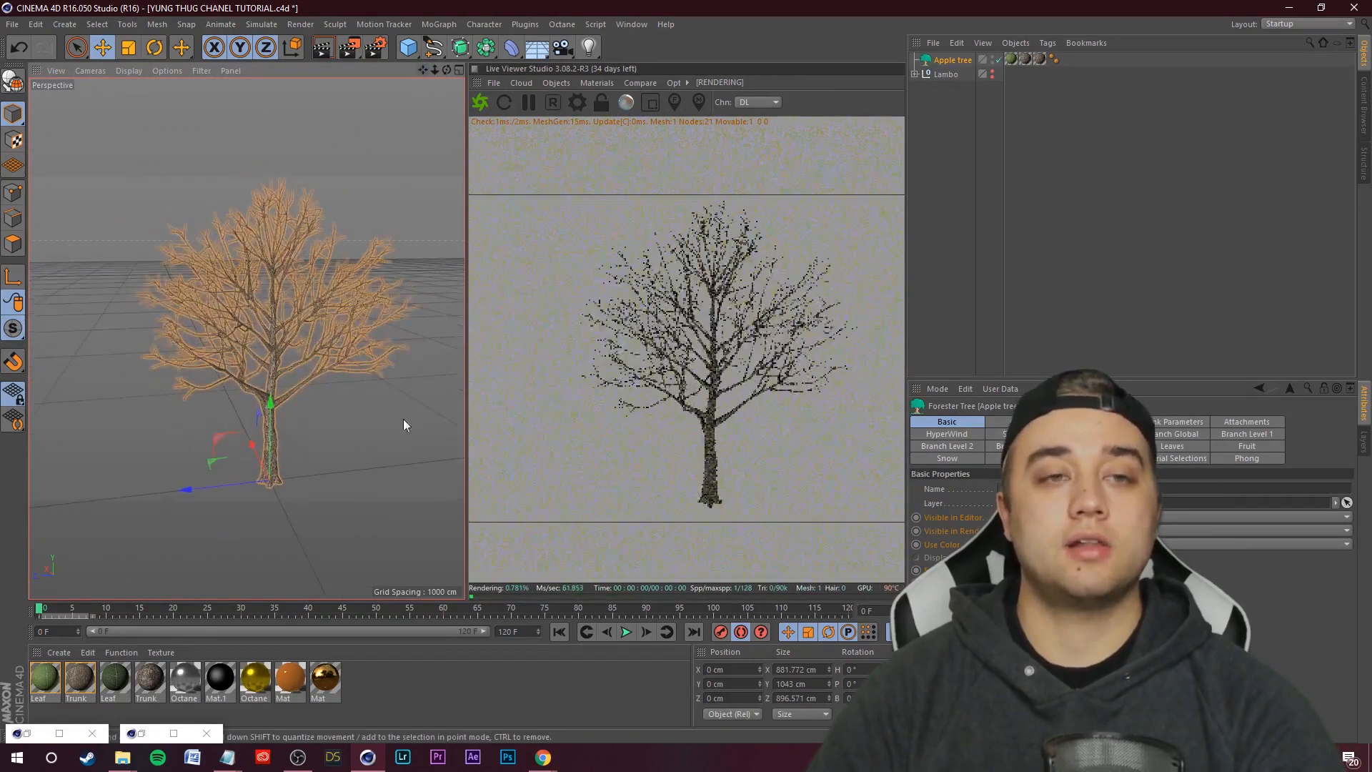
left_click(510, 55)
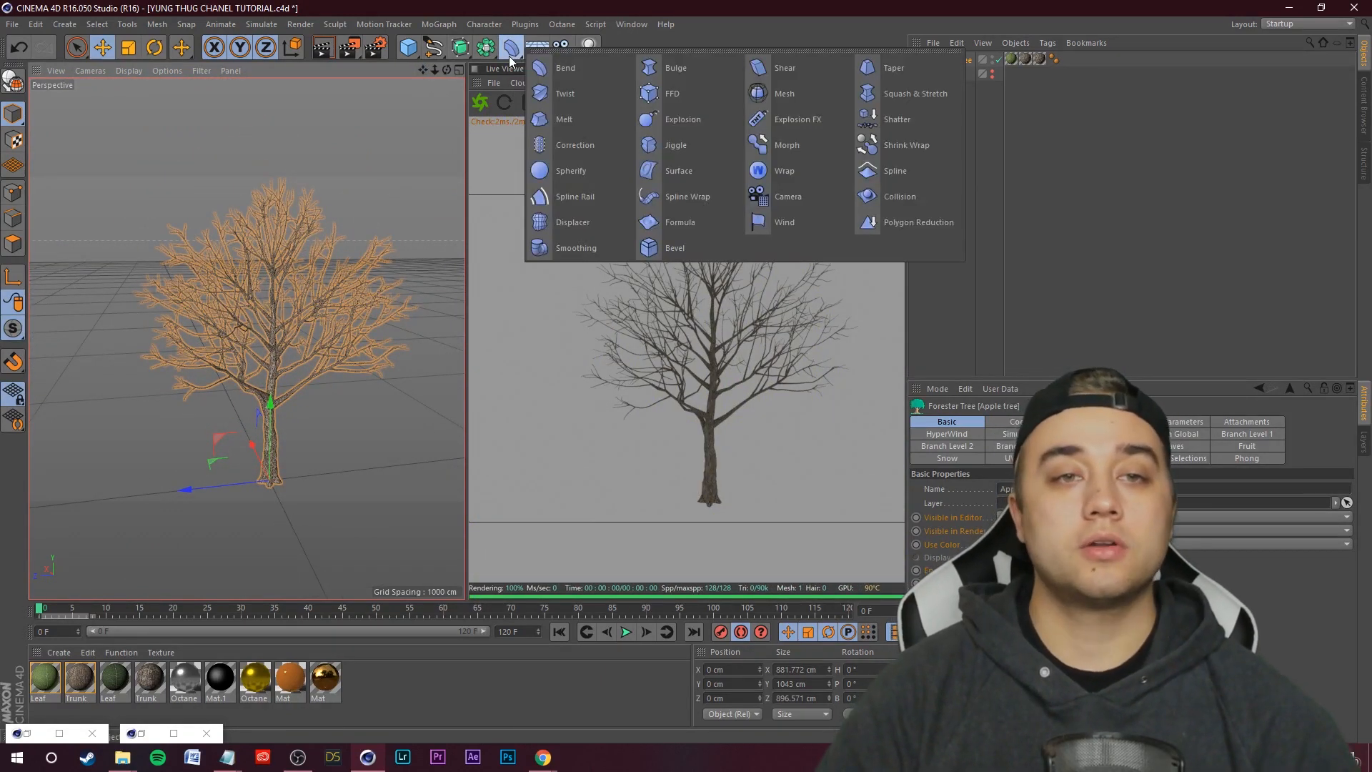
left_click(554, 91)
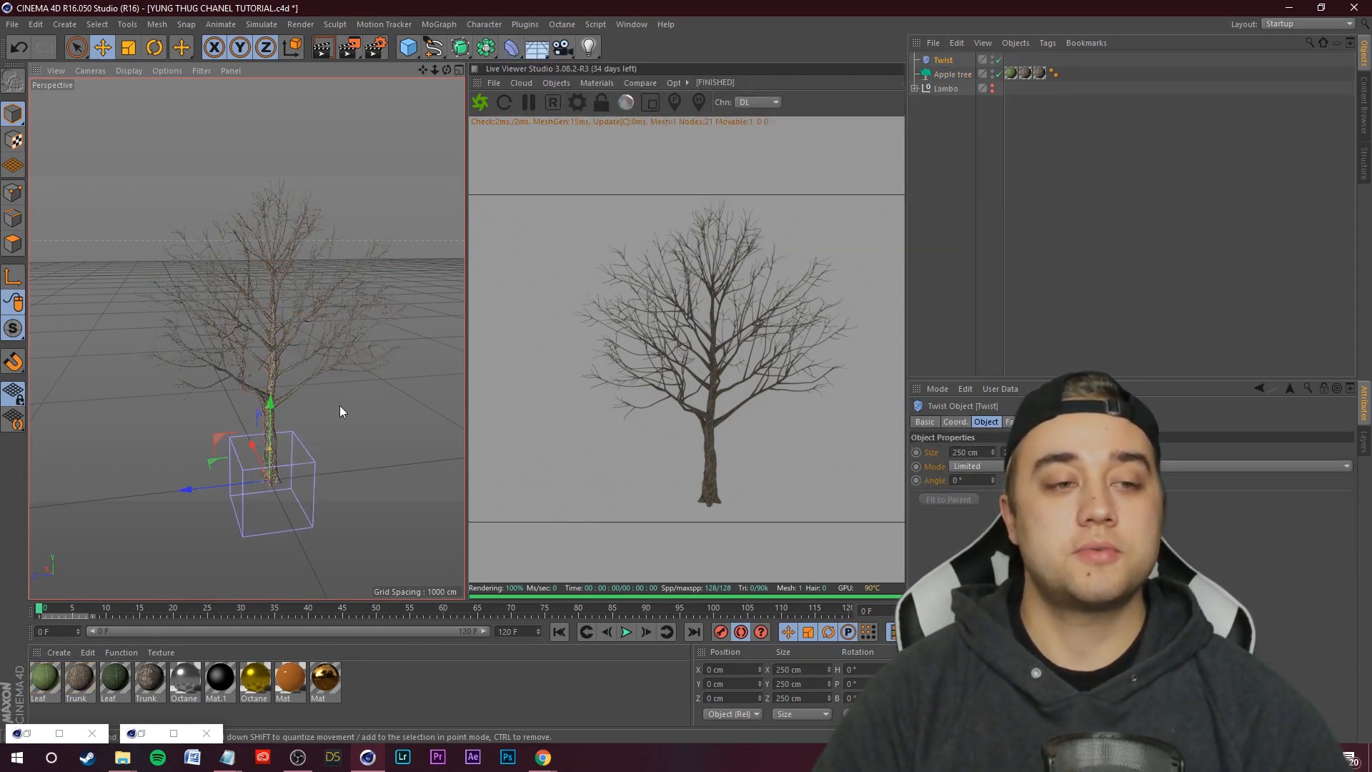
- Raise the Twist deformer into the upper crown of the tree, at a Y position of about 863 cm
left_click_drag(273, 403, 276, 234)
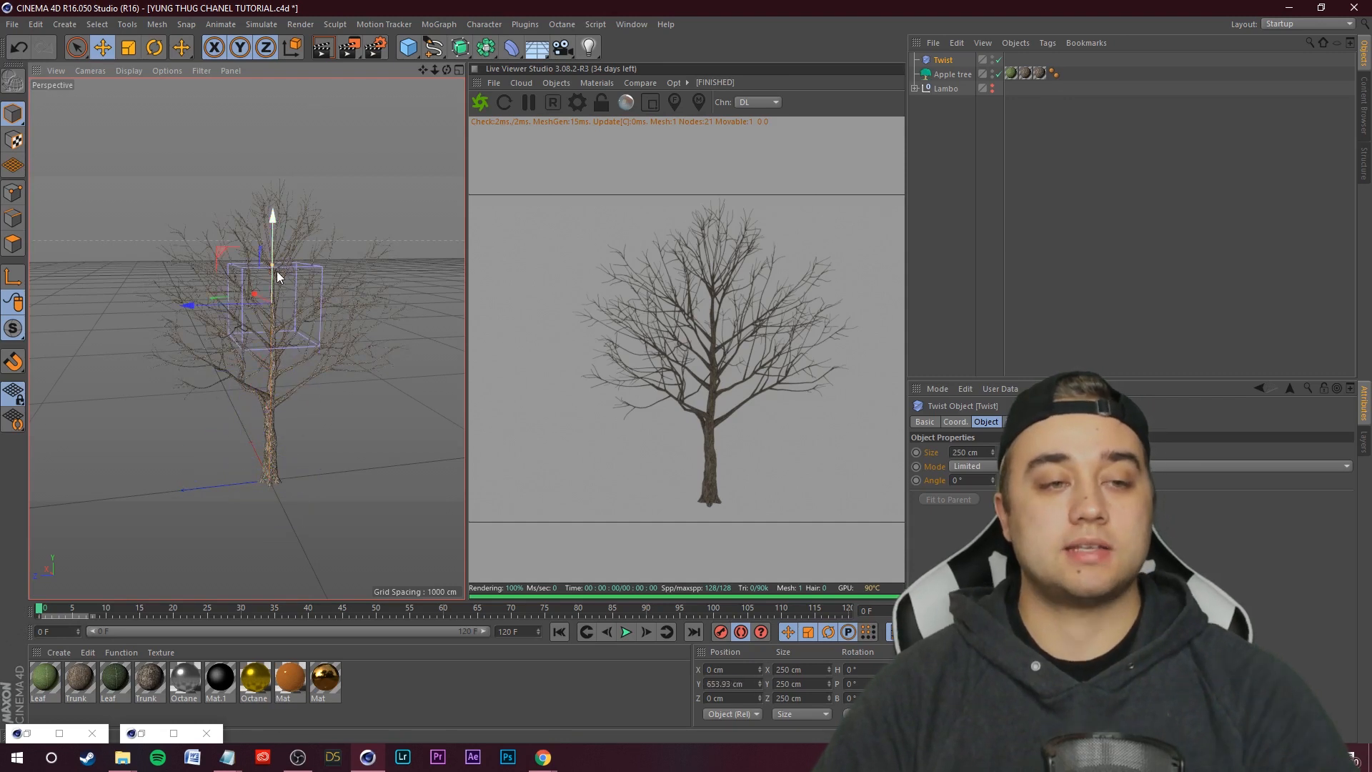
left_click_drag(183, 152, 371, 185, "alt")
left_click_drag(251, 209, 229, 164)
scroll(236, 179, "up", 10)
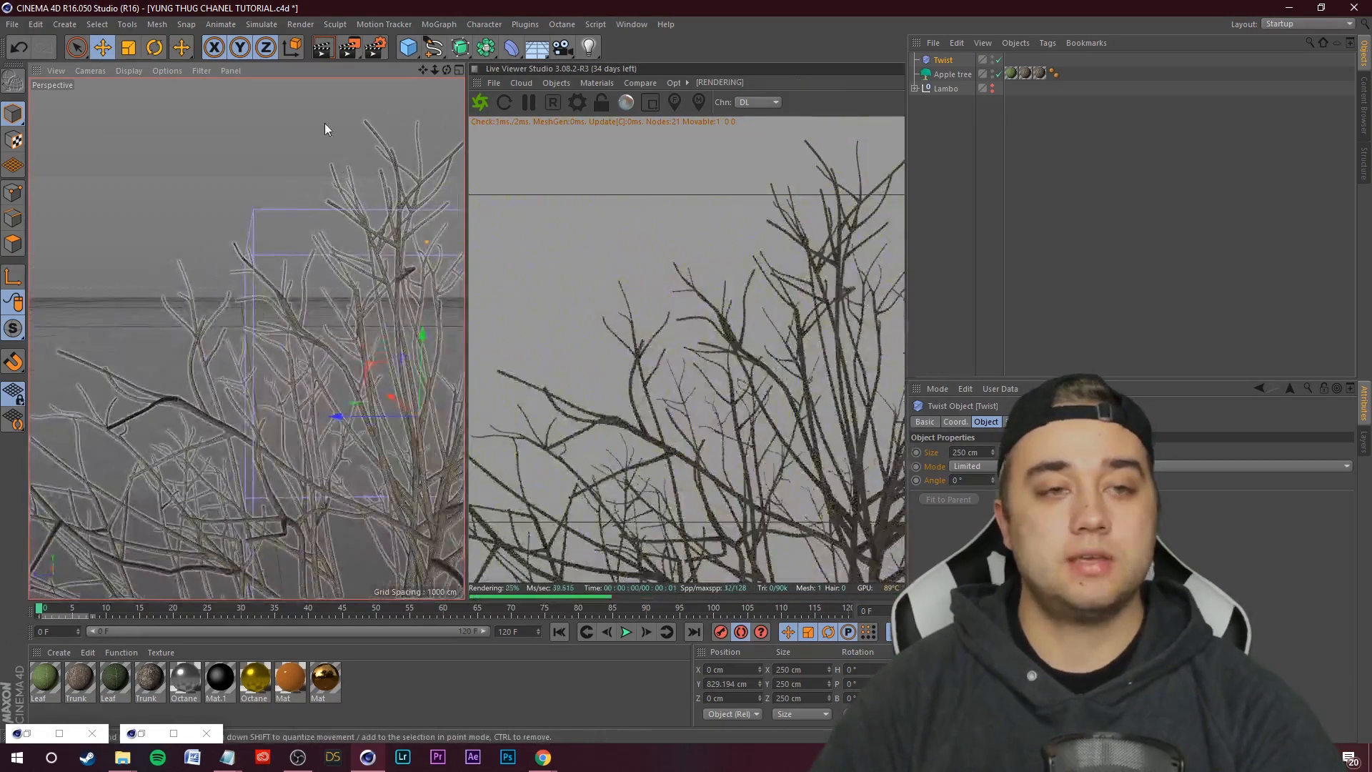
left_click_drag(423, 69, 313, 65)
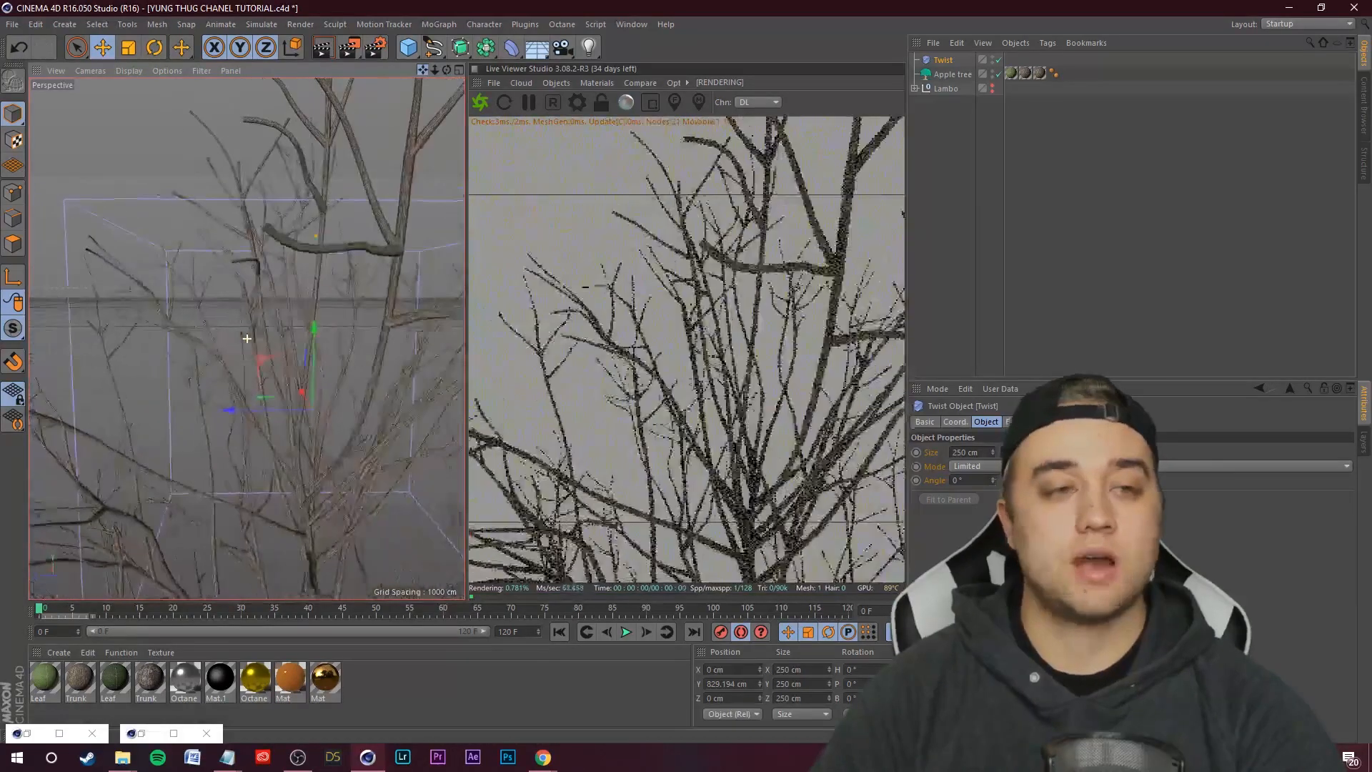
left_click_drag(315, 343, 312, 294)
scroll(309, 329, "down", 4)
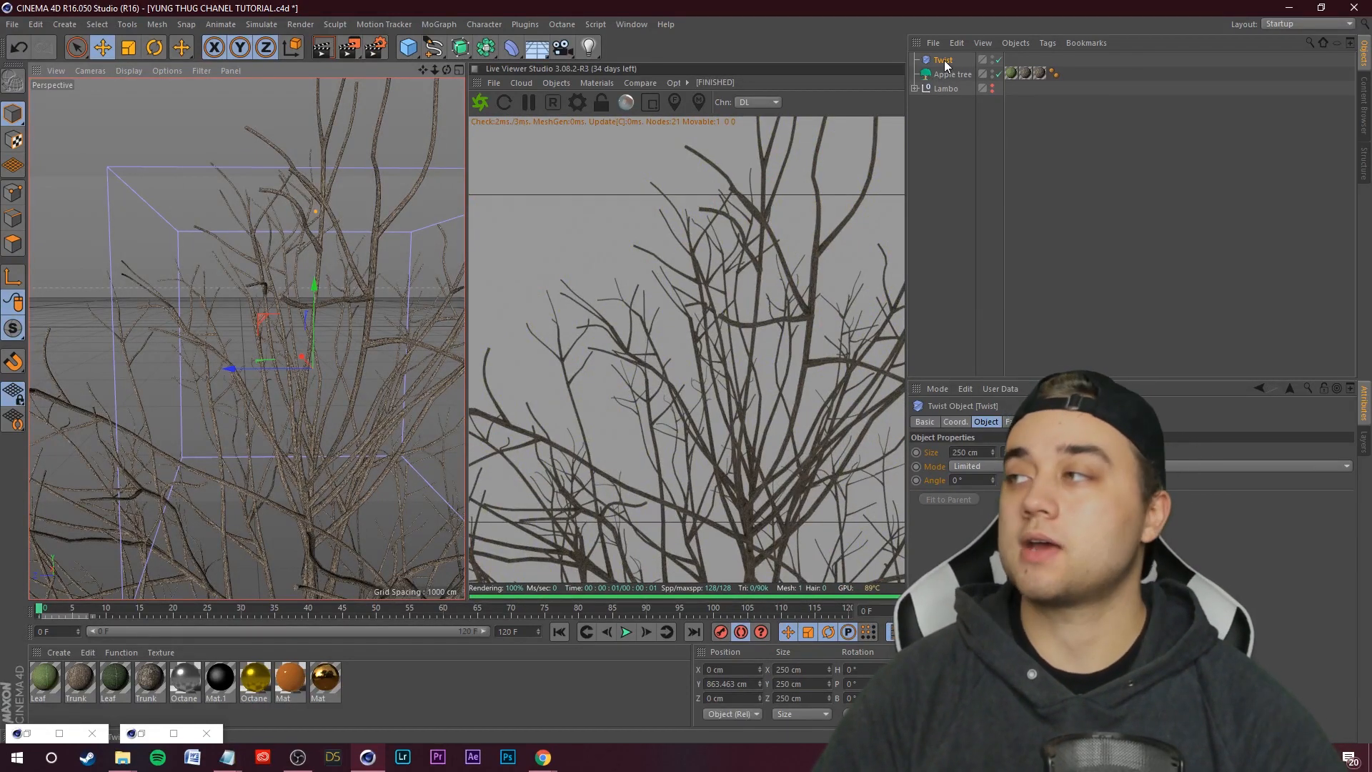
- Make the Twist deformer a child of the Apple tree and open its attributes in a floating window
left_click_drag(946, 63, 945, 74)
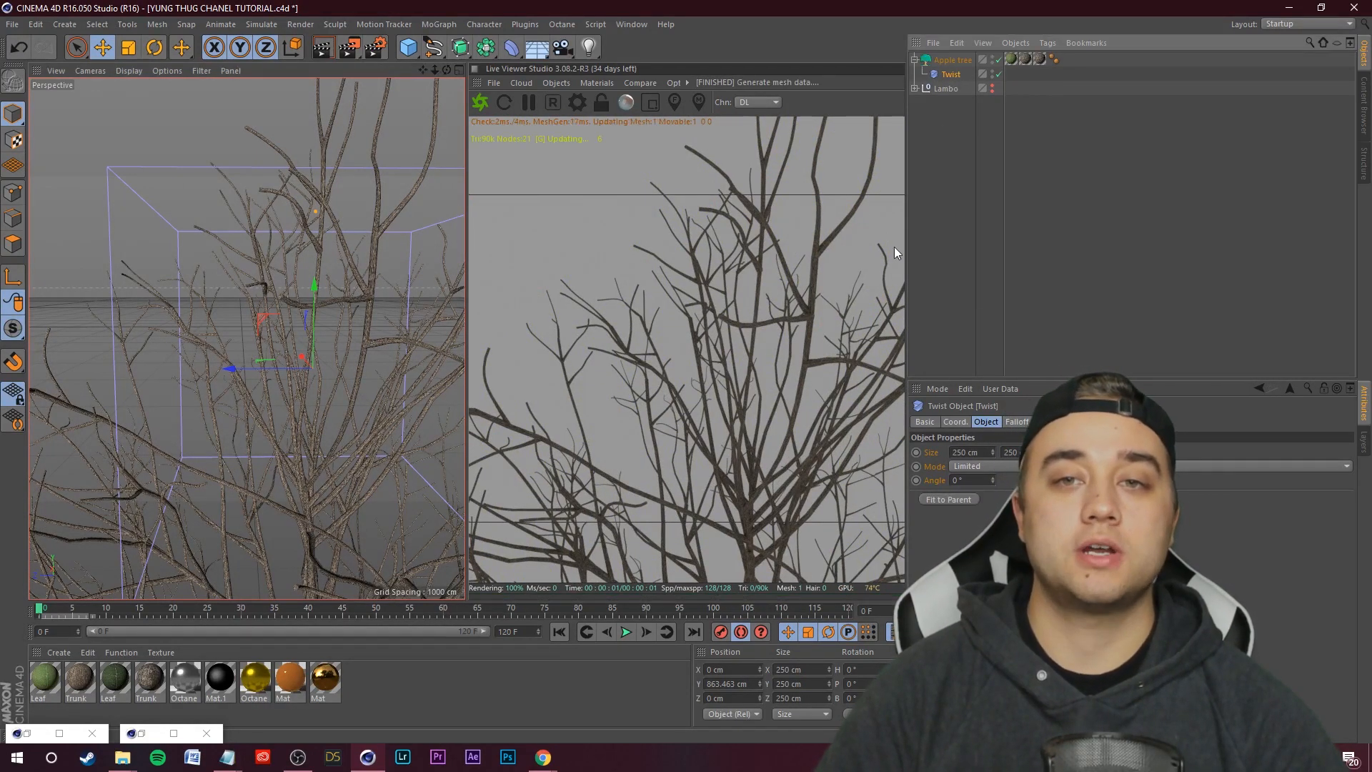
left_click(951, 74)
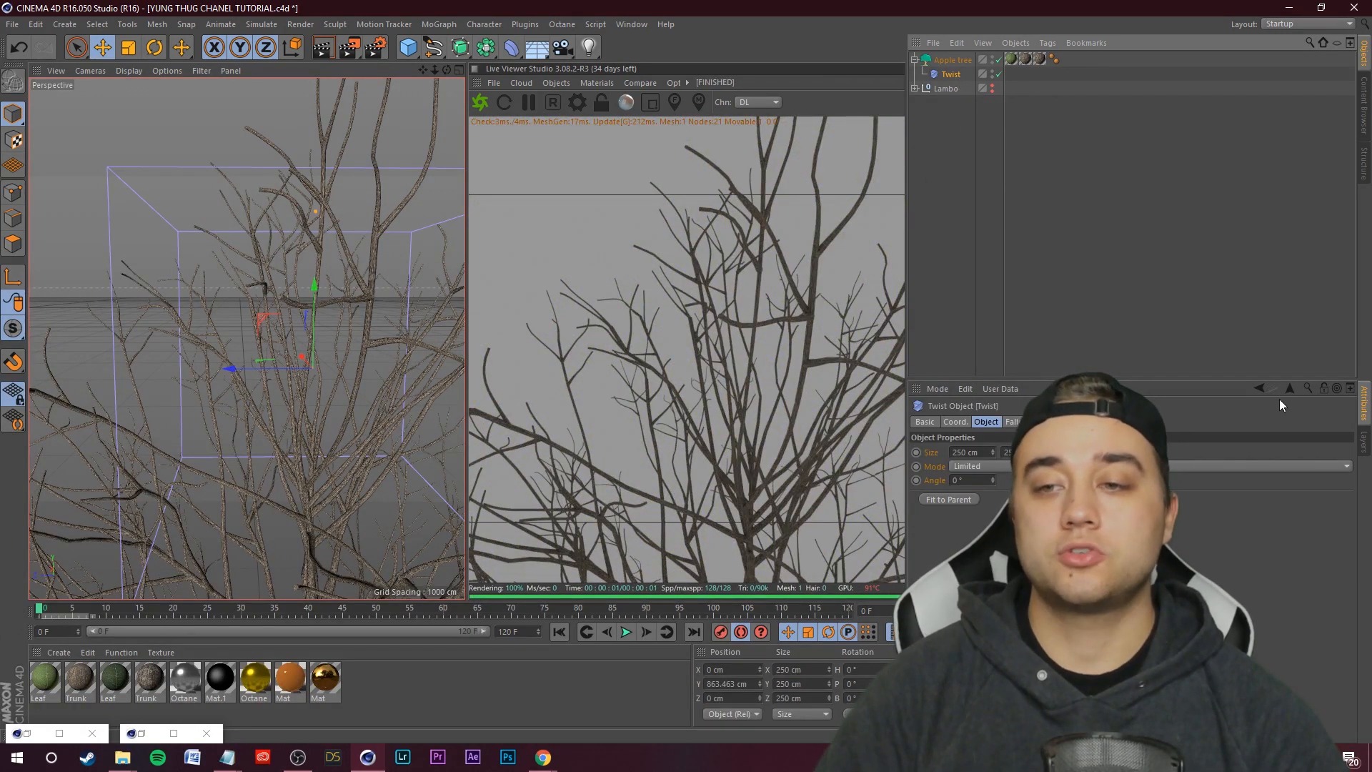
left_click(1350, 388)
left_click_drag(1155, 260, 976, 158)
- Try Twist angles such as 232° and 104° on the branches, and undo both trials
left_click_drag(1016, 265, 1068, 210)
key("ctrl+z")
key("ctrl+z")
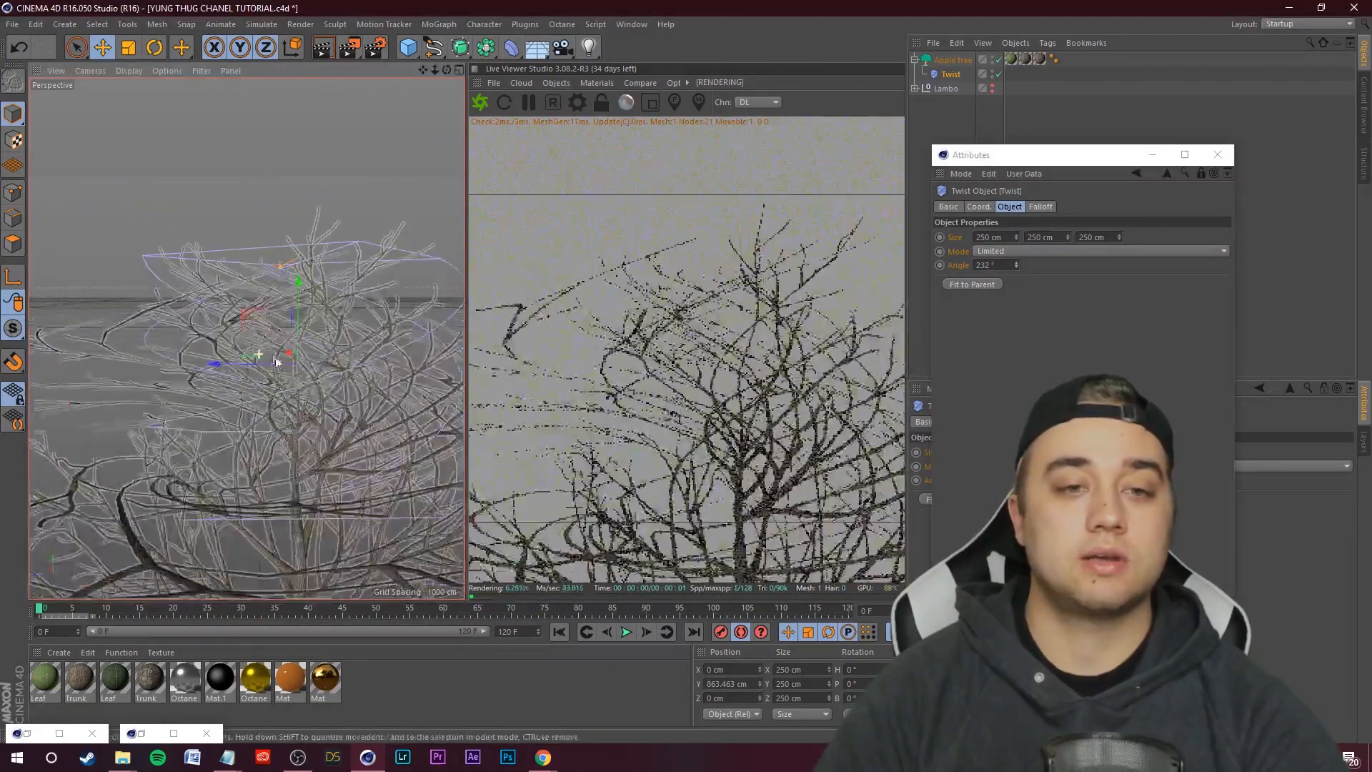
scroll(372, 415, "up", 3)
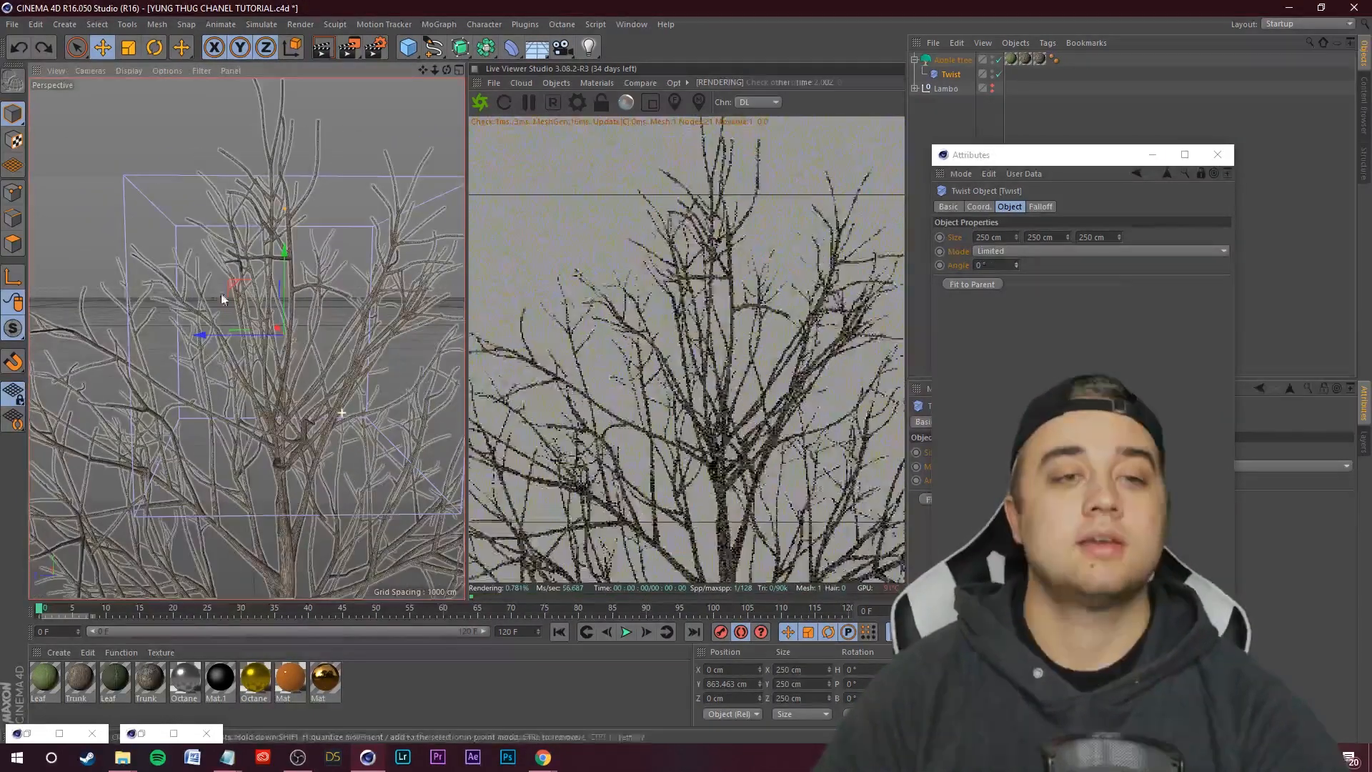
left_click(1017, 262)
left_click_drag(1016, 264, 1020, 244)
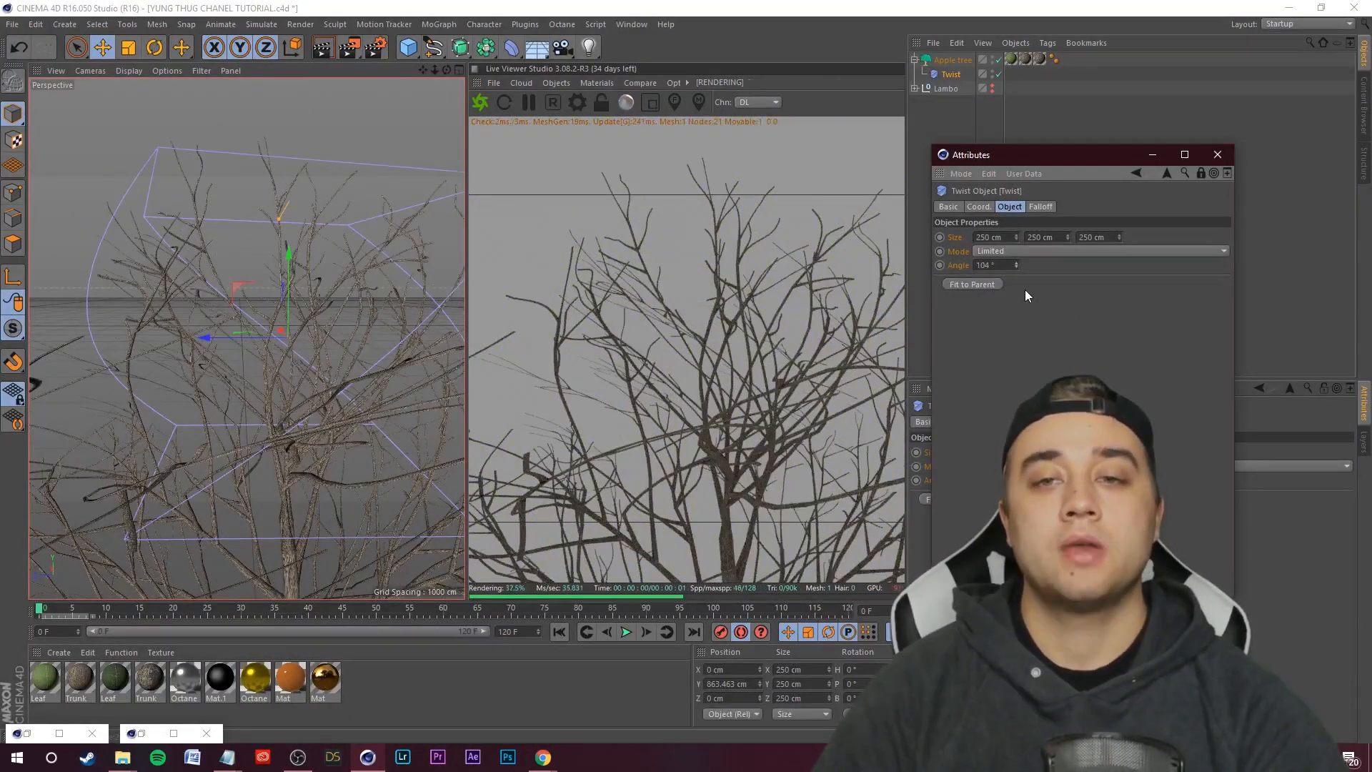
key("ctrl+z")
- Look over the available deformers and test the Twist's angle again, returning it to 0°
left_click(511, 47)
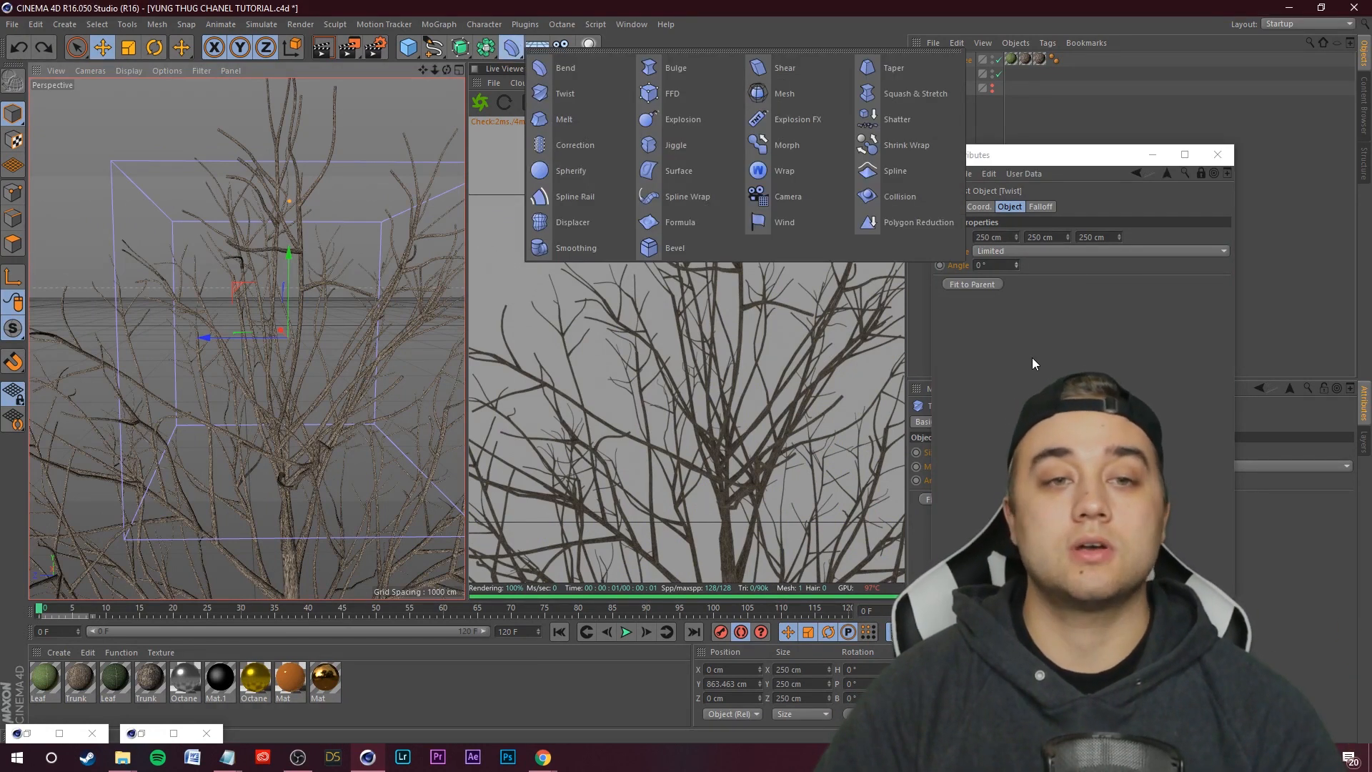
left_click(1031, 375)
left_click_drag(1016, 265, 1072, 265)
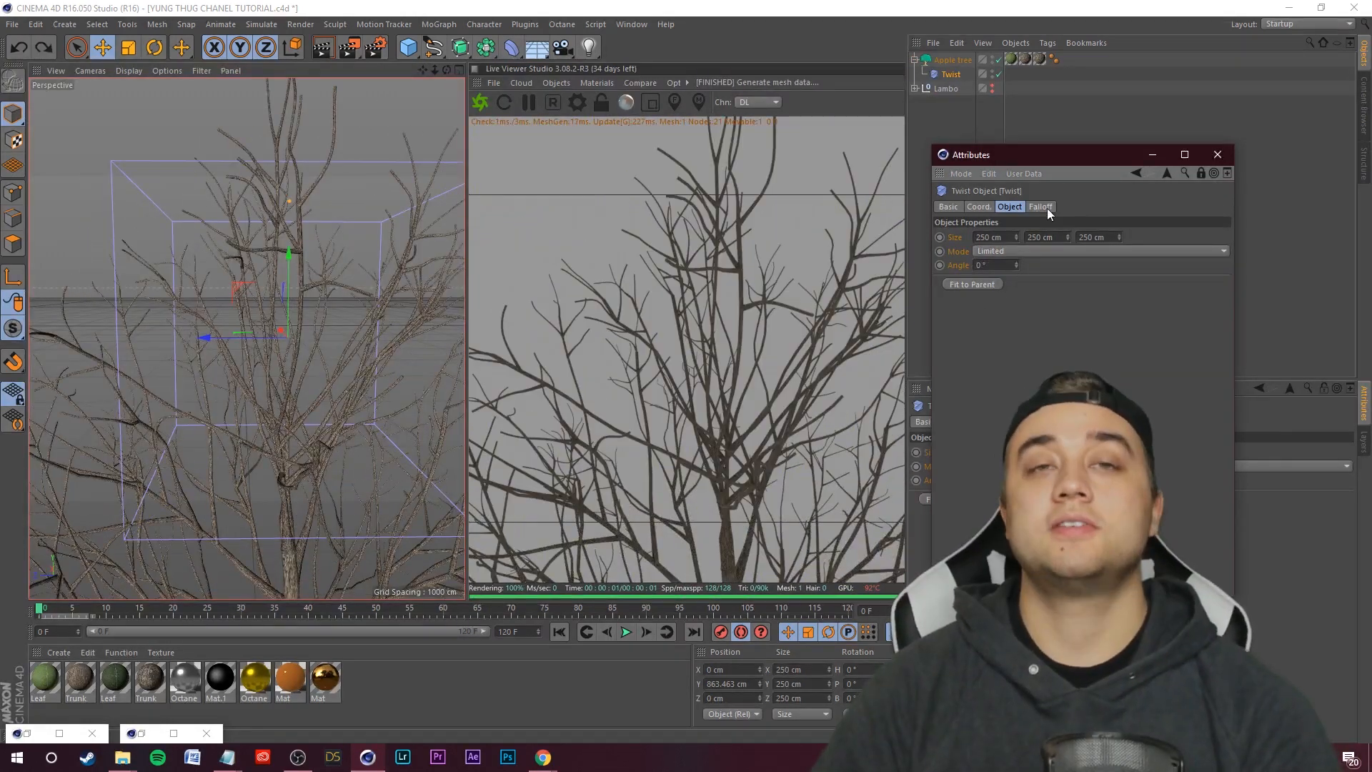
mouse_move(1016, 265)
left_mouse_down()
mouse_move(1048, 265)
mouse_move(1013, 266)
left_mouse_up()
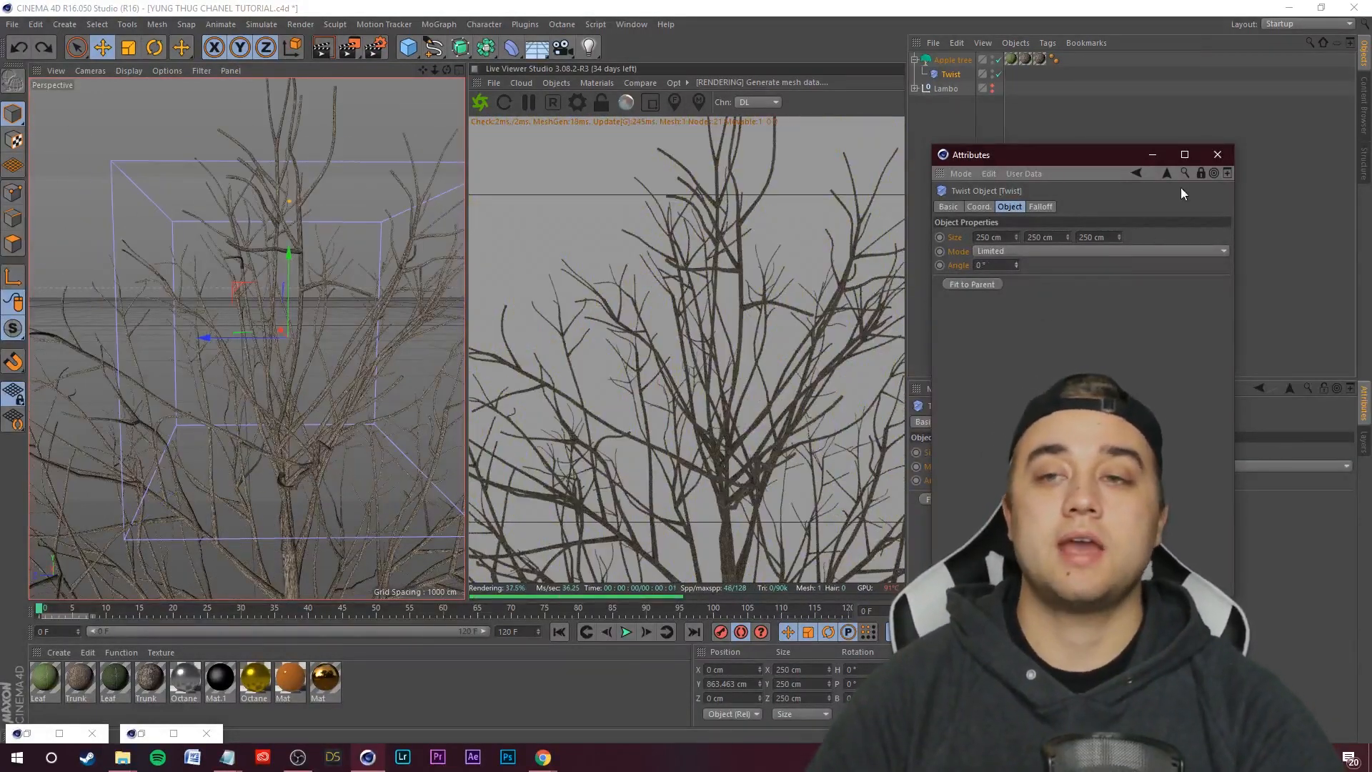
- Using autokeying, animate the Twist's angle from 0° at frame 0 to 70° at frame 60
left_click(1152, 155)
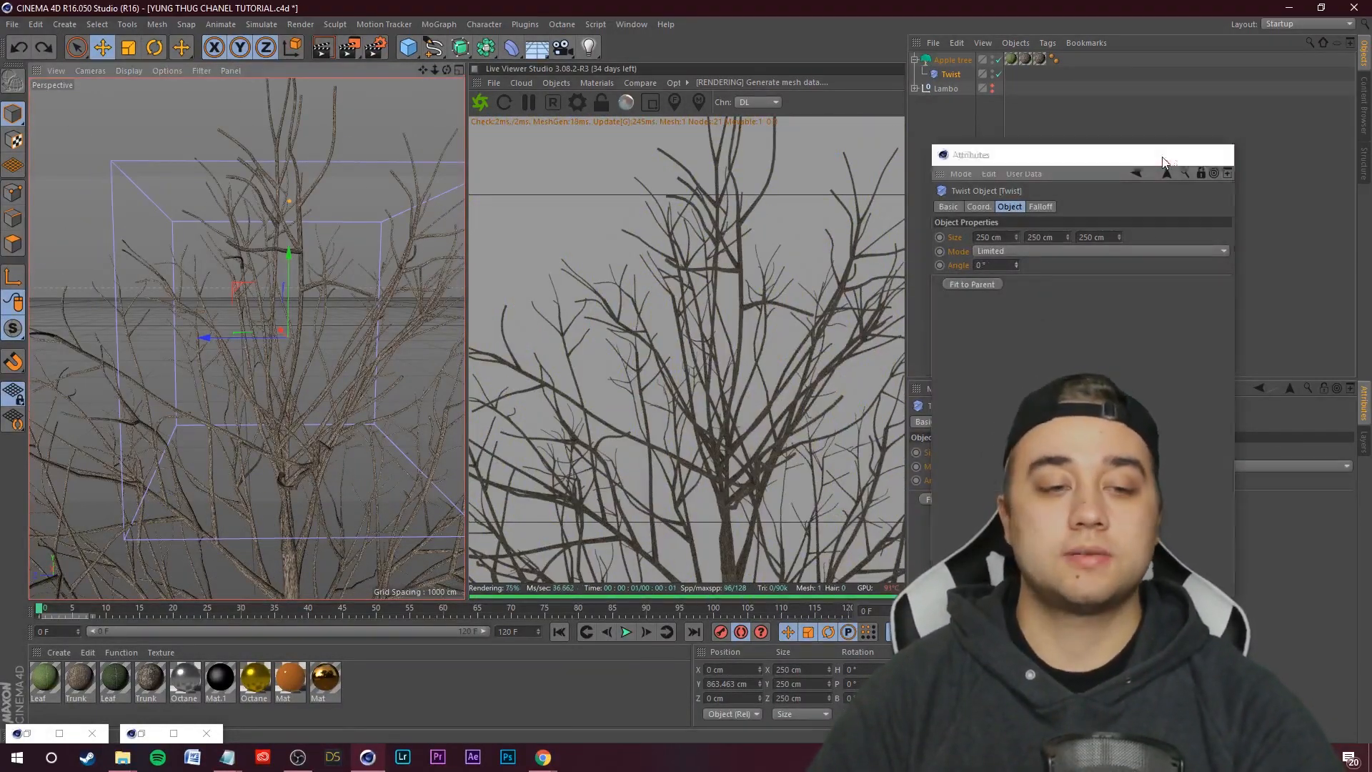
left_click(742, 635)
left_click_drag(558, 173, 603, 226)
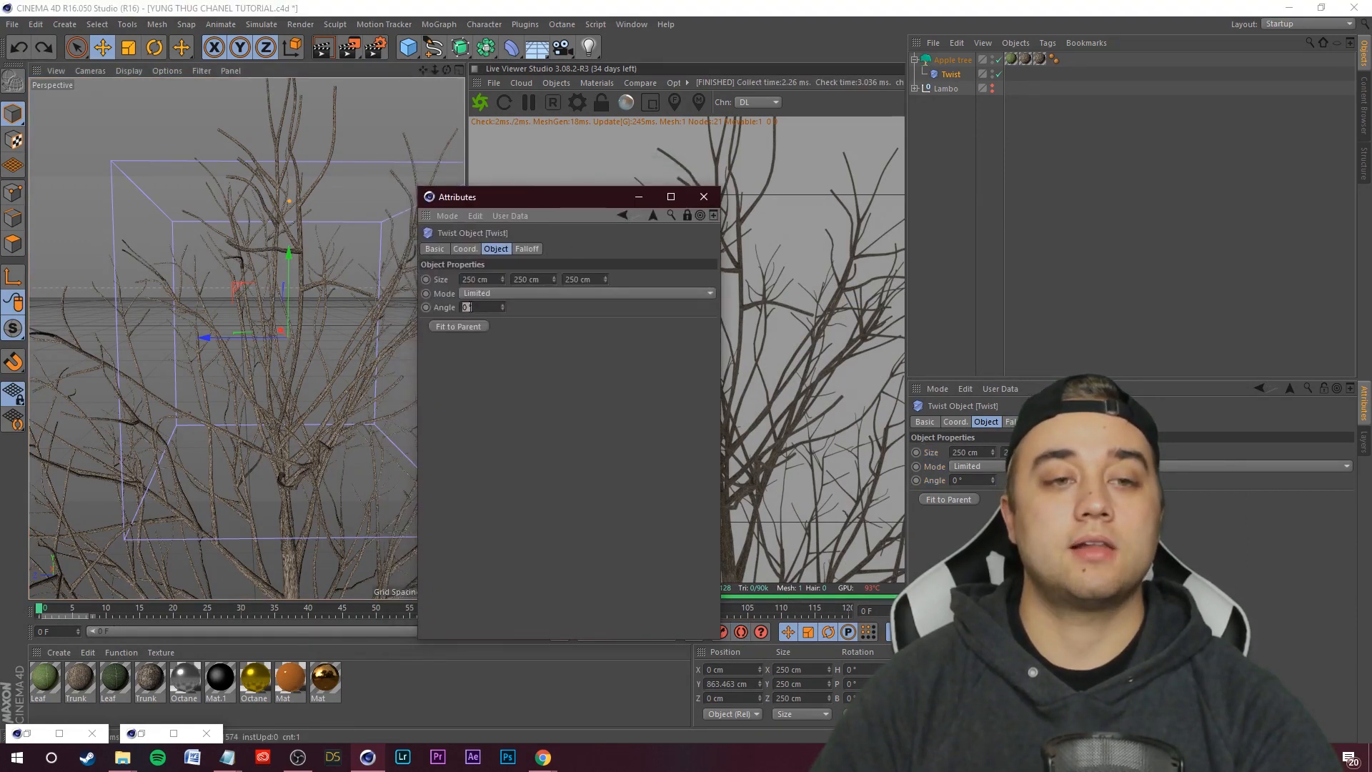
left_click_drag(504, 203, 1017, 151)
left_click(739, 636)
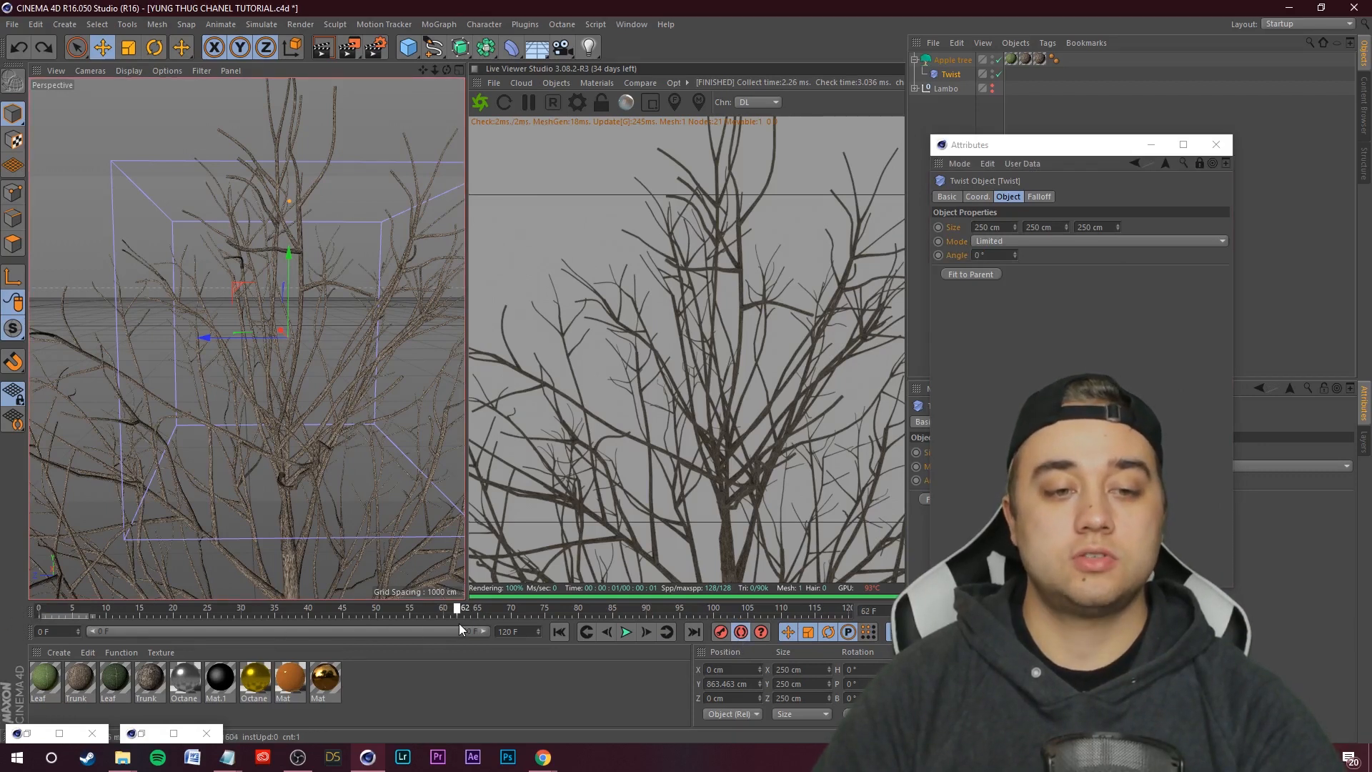
left_click_drag(1015, 255, 1018, 254)
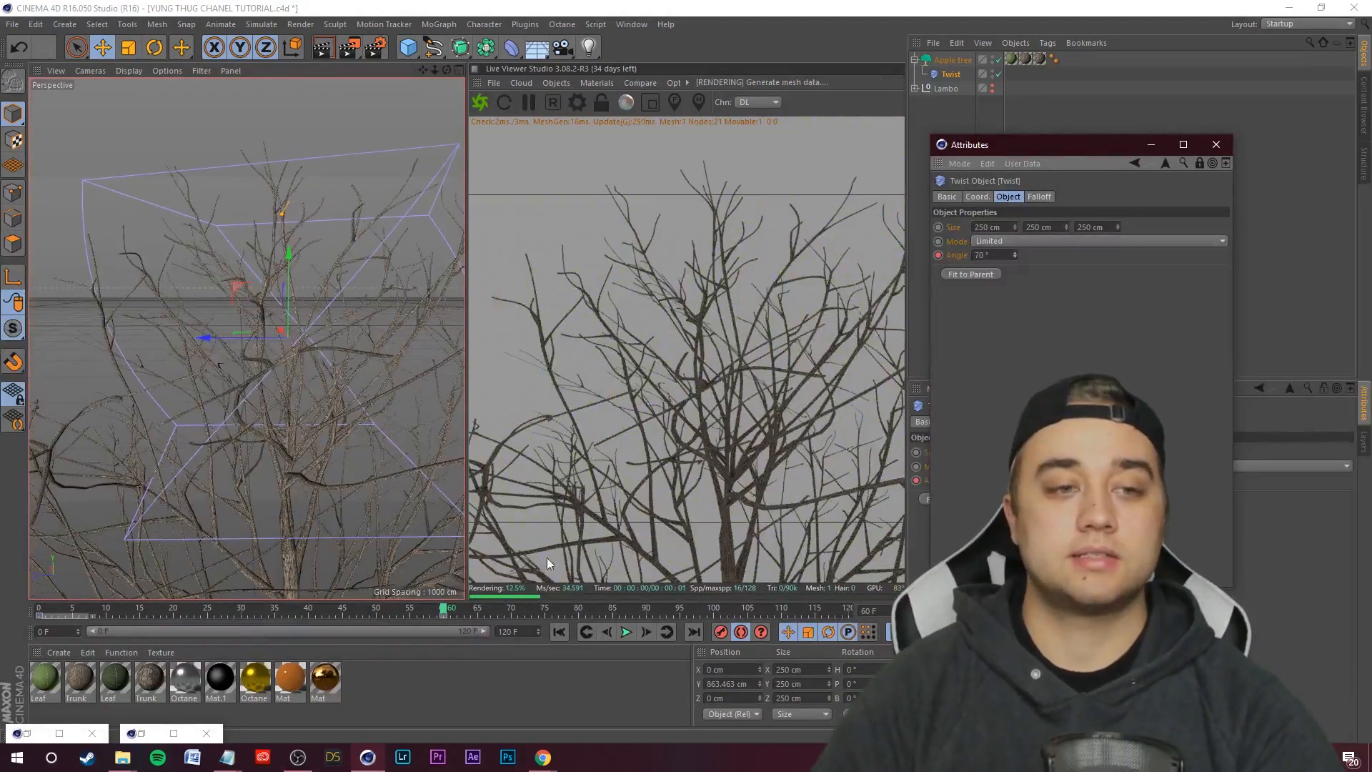
- Return to frame 0 and play back the twisting branch animation
left_click_drag(443, 608, 37, 609)
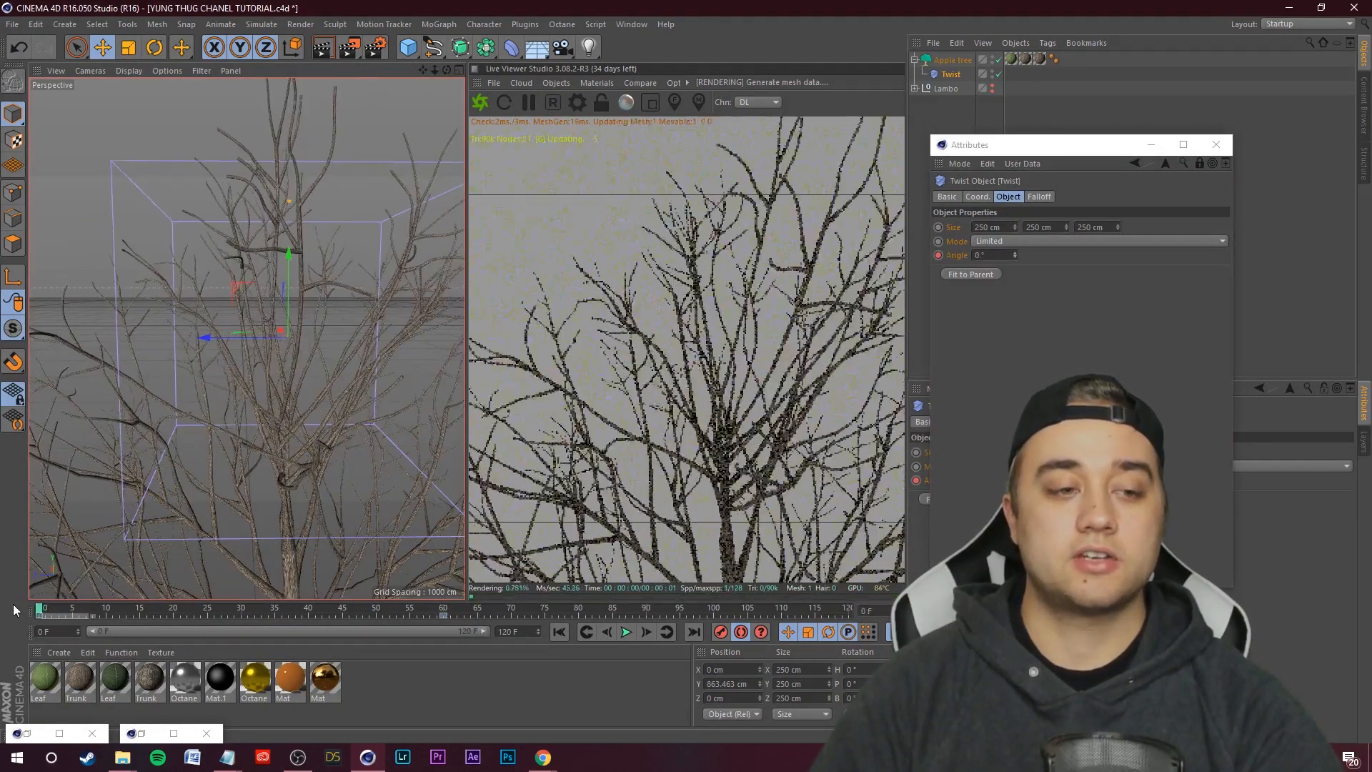
left_click(628, 633)
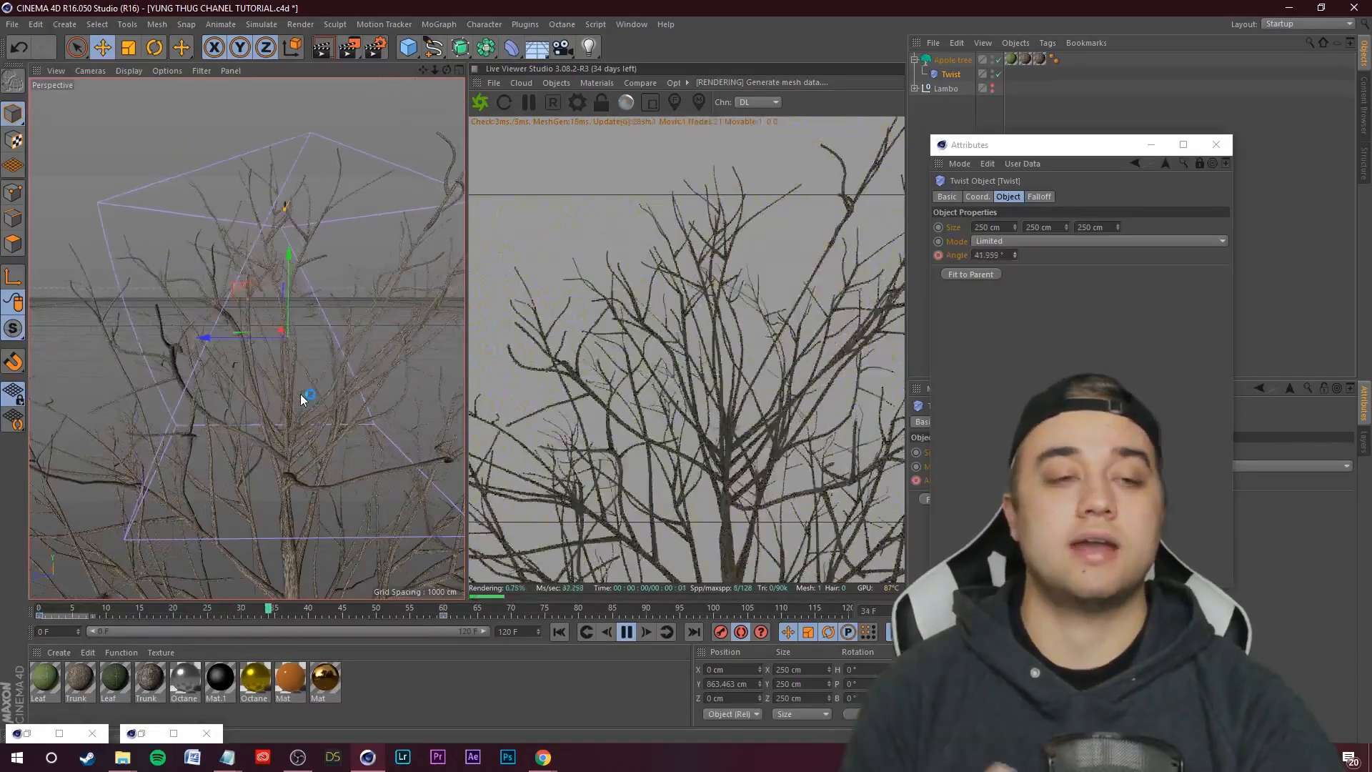
- Stop the twisting branch playback at frame 30 and minimize the floating attributes window
key("F8")
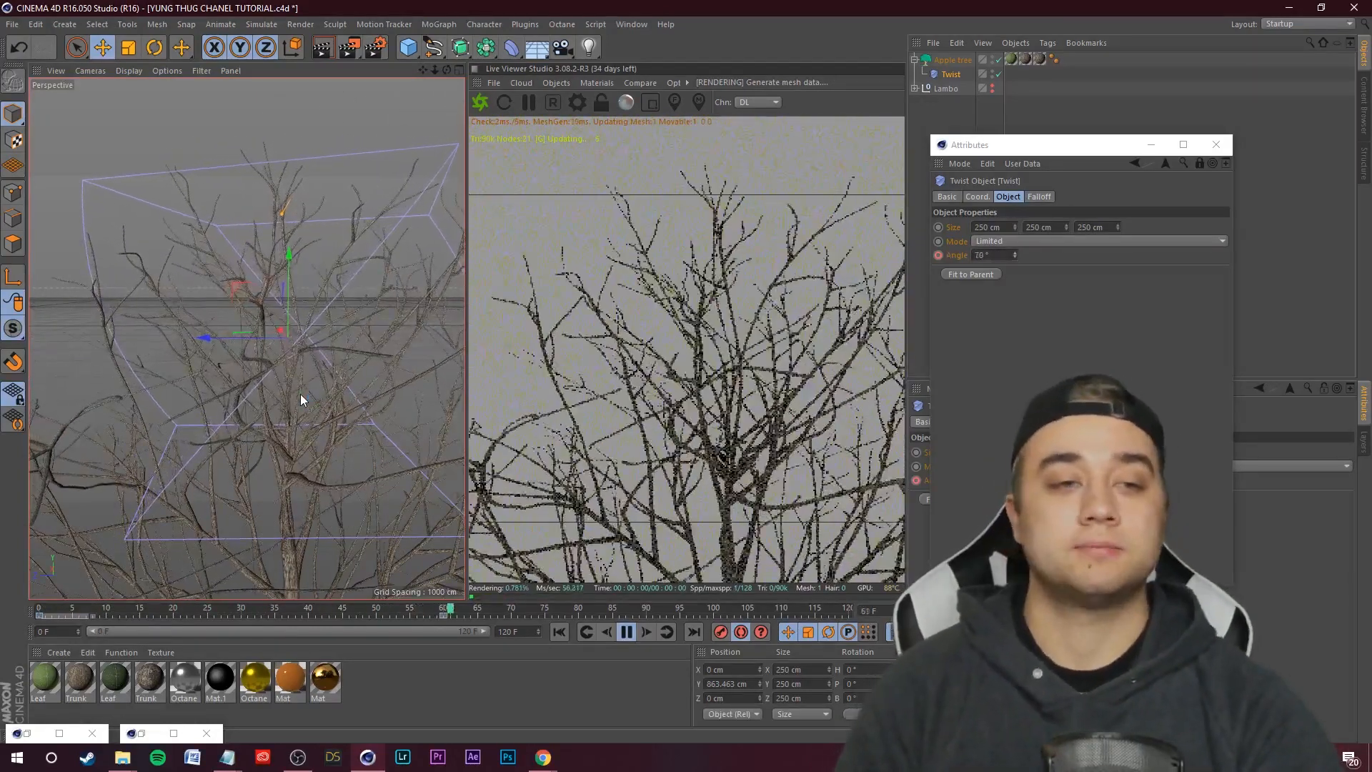
left_click_drag(269, 556, 242, 612)
left_click(1152, 145)
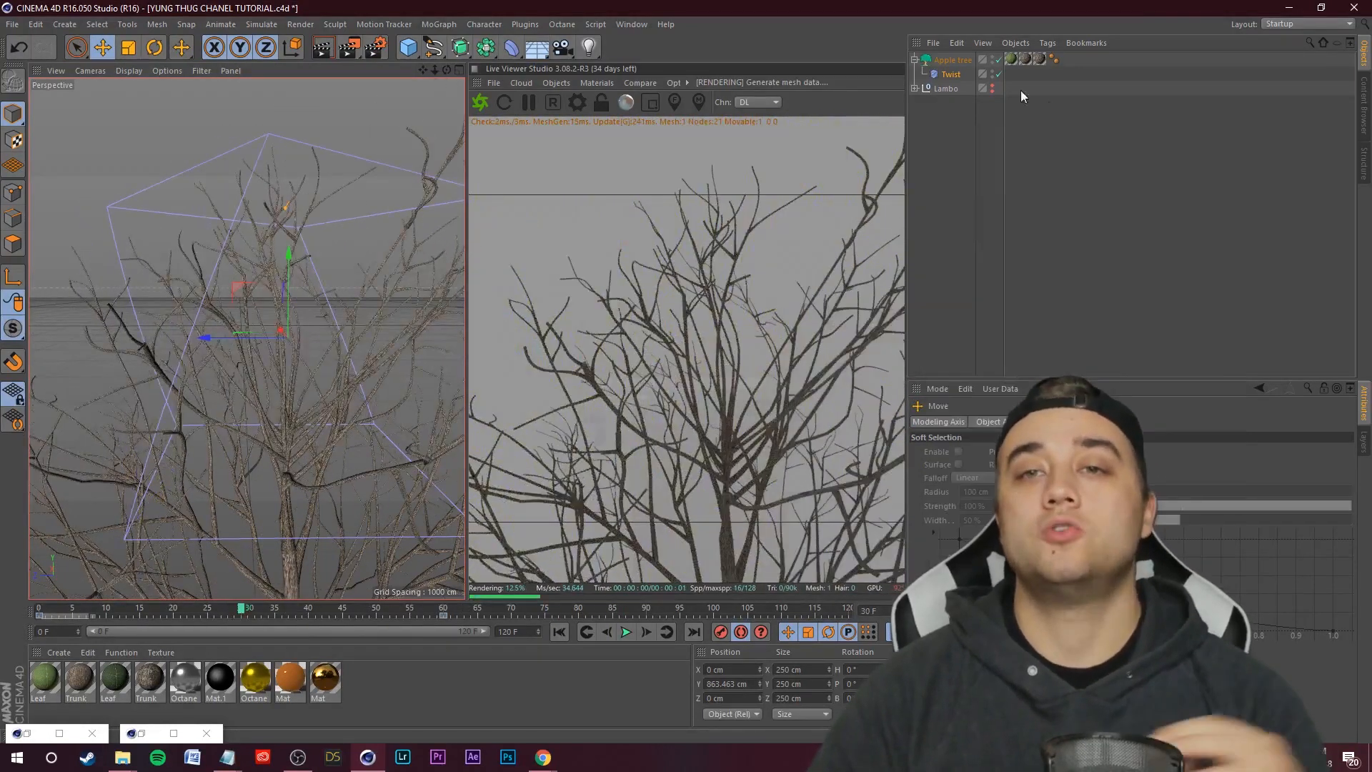
- Show the Apple tree's attributes in a separate window and switch the Forester tree to the Aspen tree from the Tree Library
left_click(951, 60)
left_click(1097, 458)
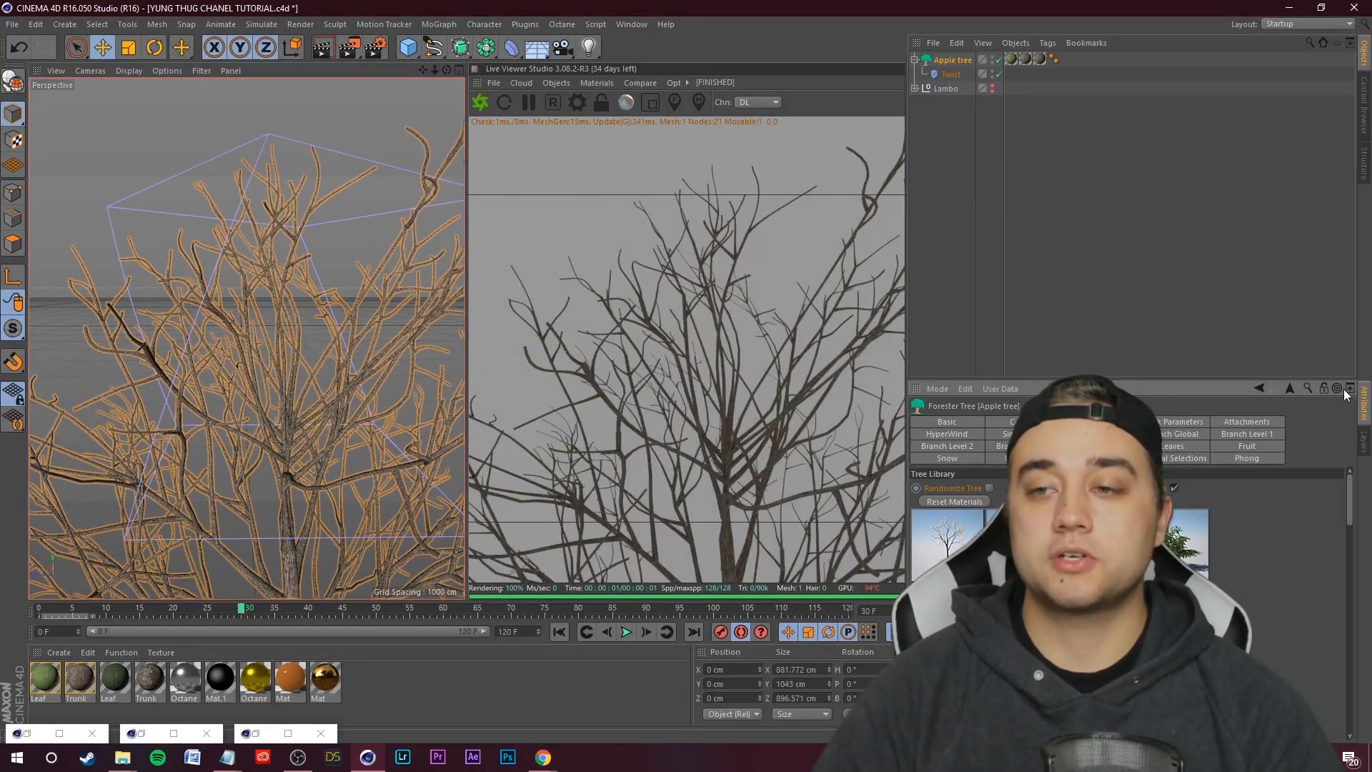
left_click(1351, 388)
left_click_drag(1166, 260, 470, 72)
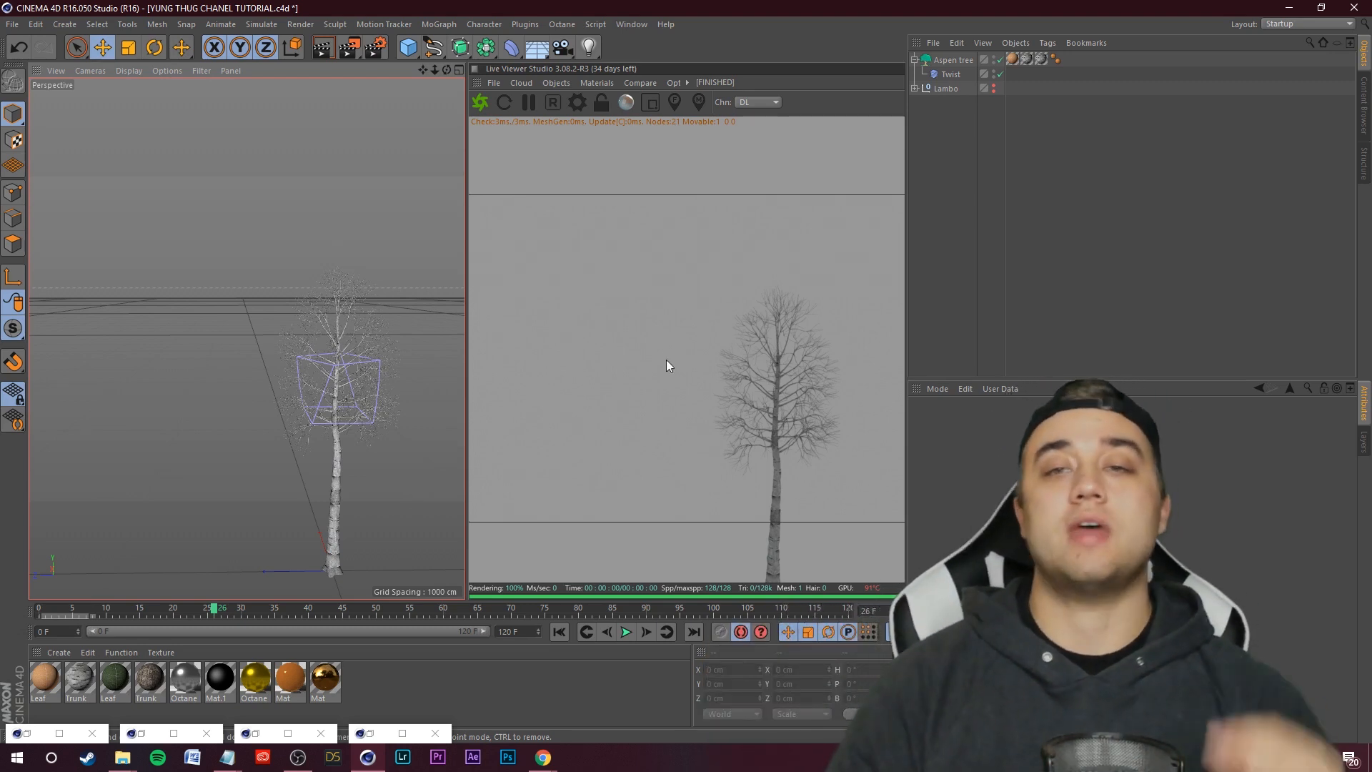
- Delete the Aspen tree with its Twist and the Lambo group from the scene
left_click_drag(1054, 147, 946, 40)
key("Delete")
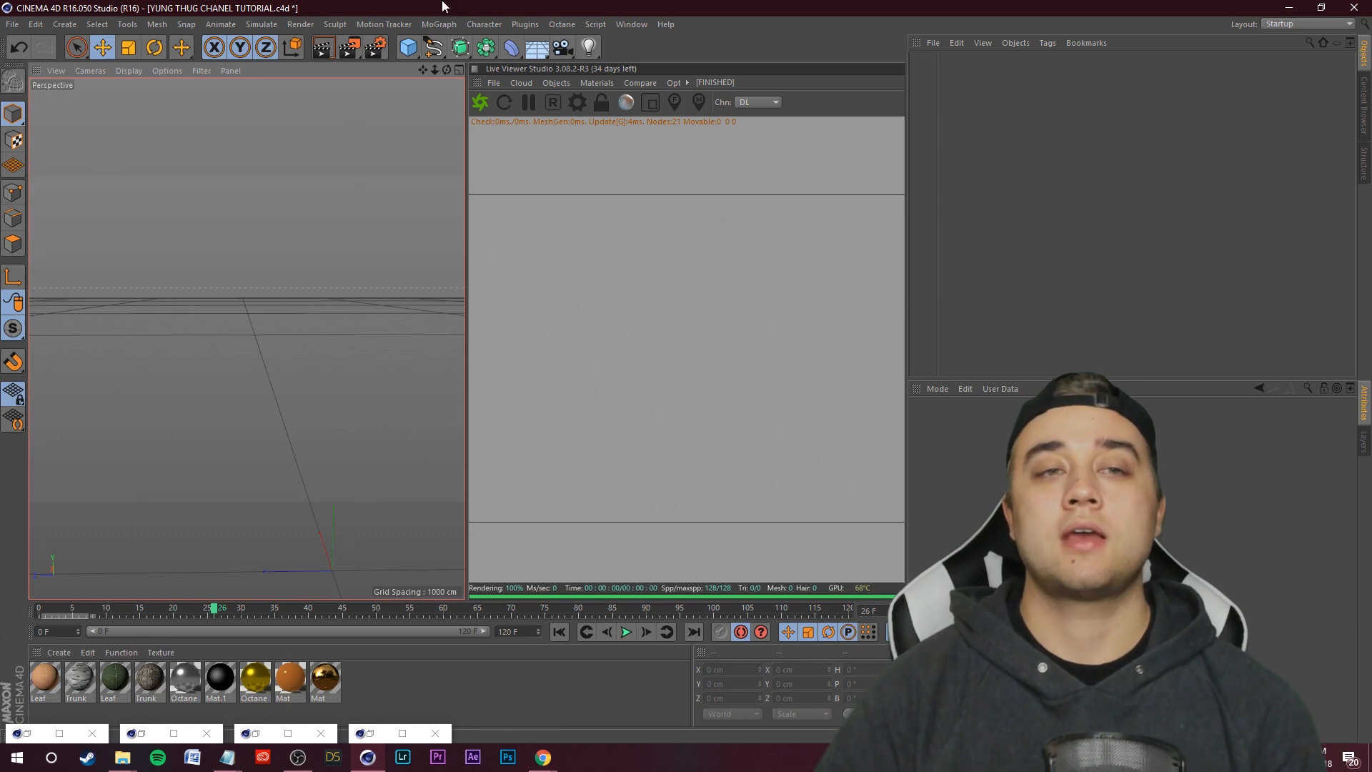
left_click(814, 39)
- Show the Content Browser in its own window and open the Building_Kit_1.3 library from the presets
left_click(1364, 107)
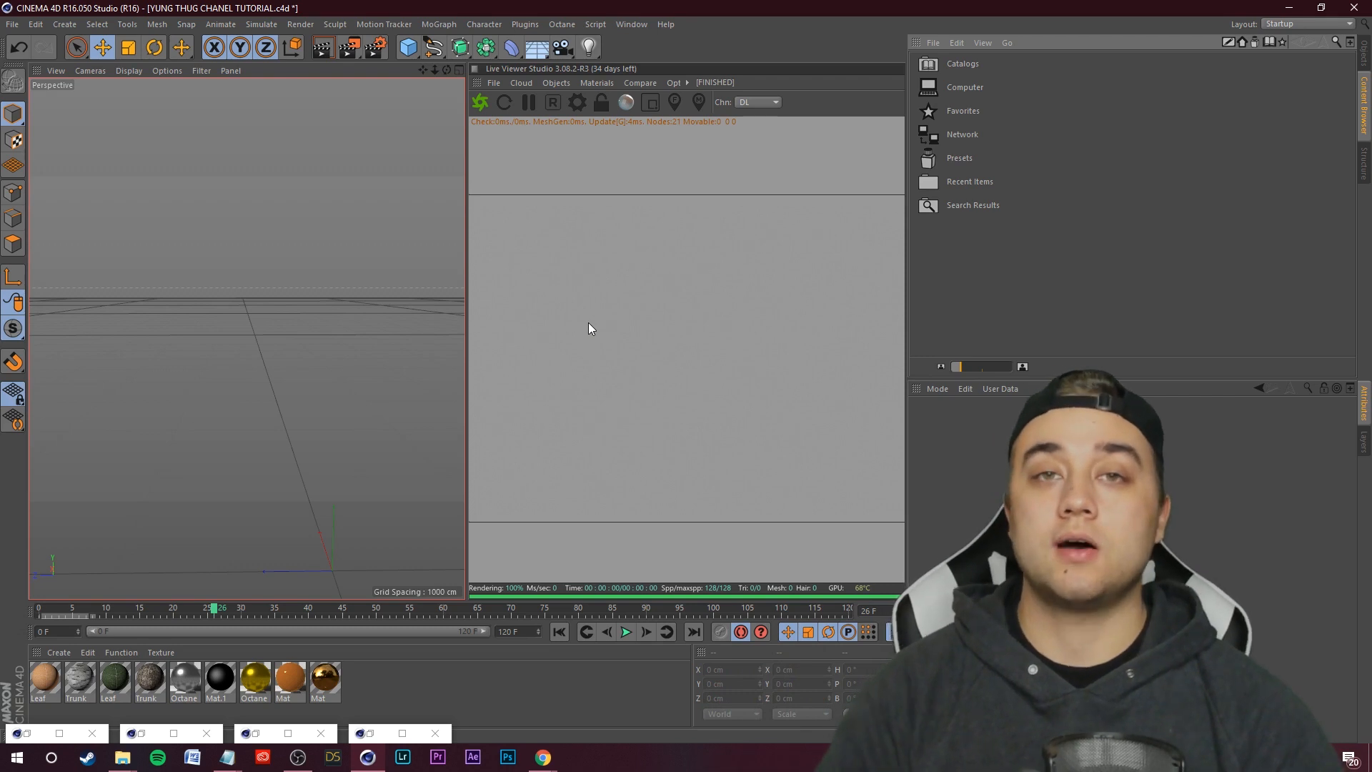
left_click(1351, 43)
left_click_drag(587, 11, 285, 74)
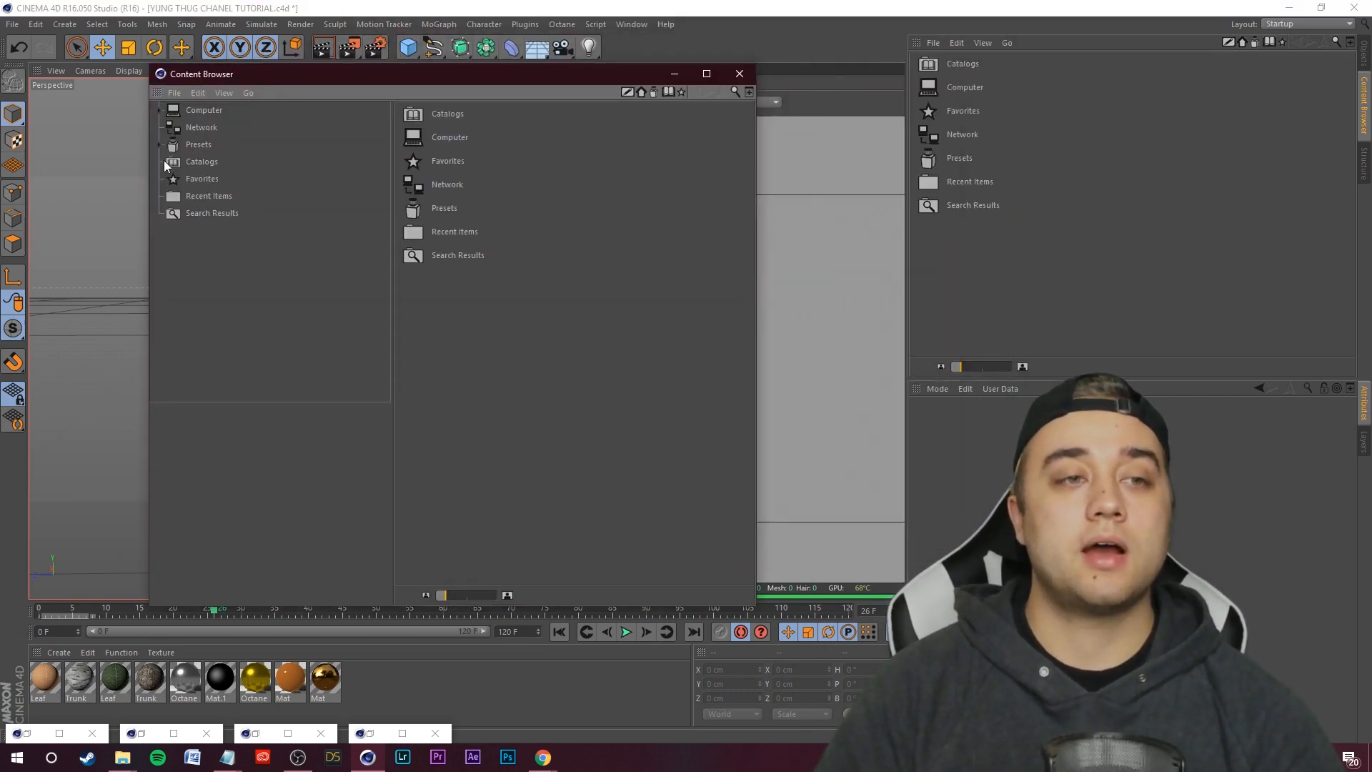
left_click(201, 145)
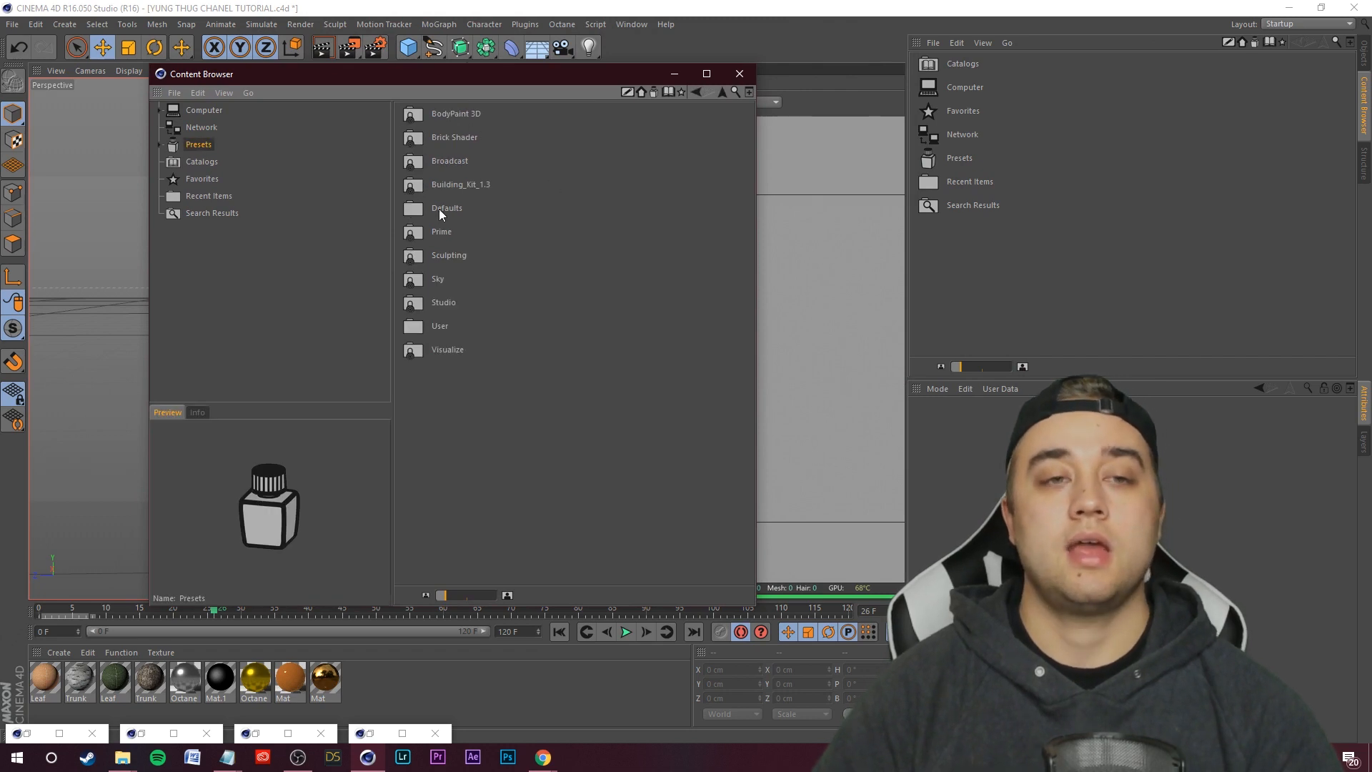
left_click(458, 186)
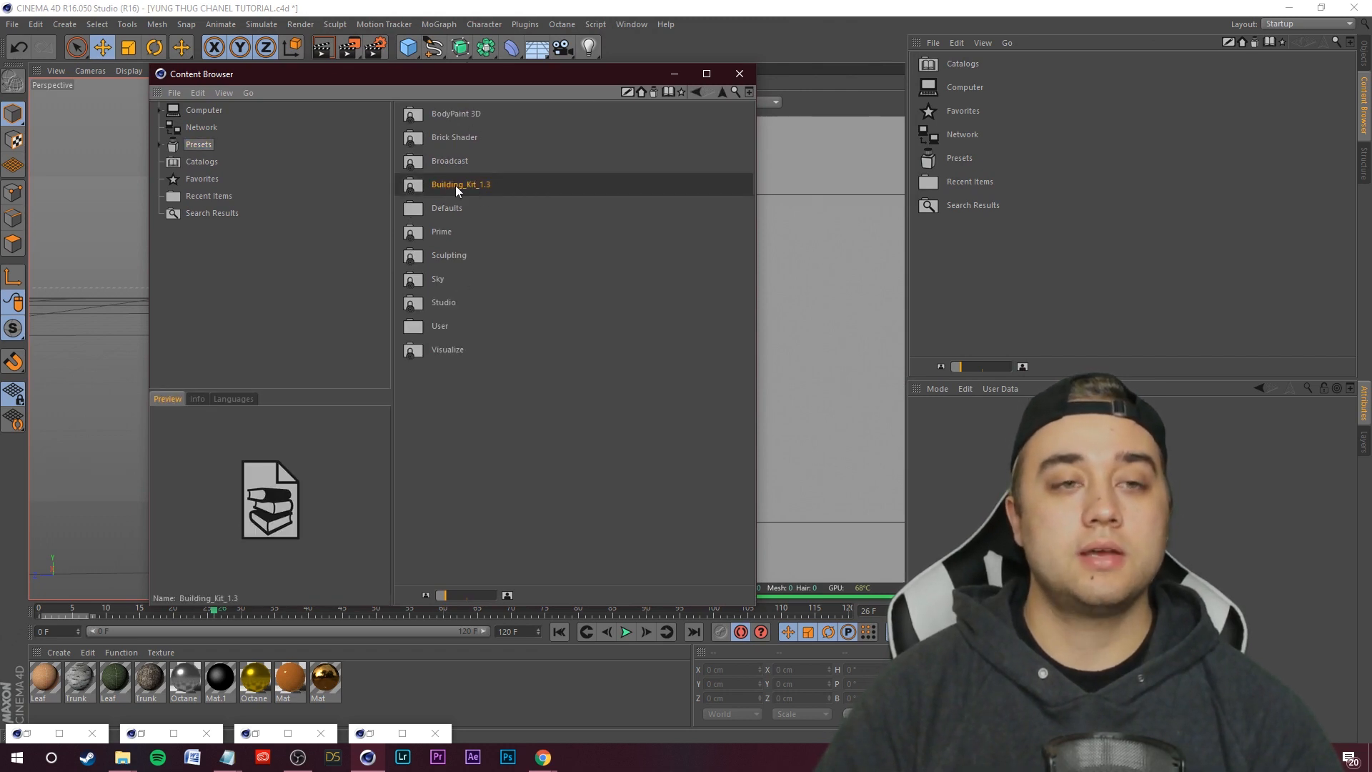
double_click(456, 185)
- Open Headquarters_Model.c4d from the 4_Pre-made Buildings folder and minimize the Content Browser window
left_click(452, 117)
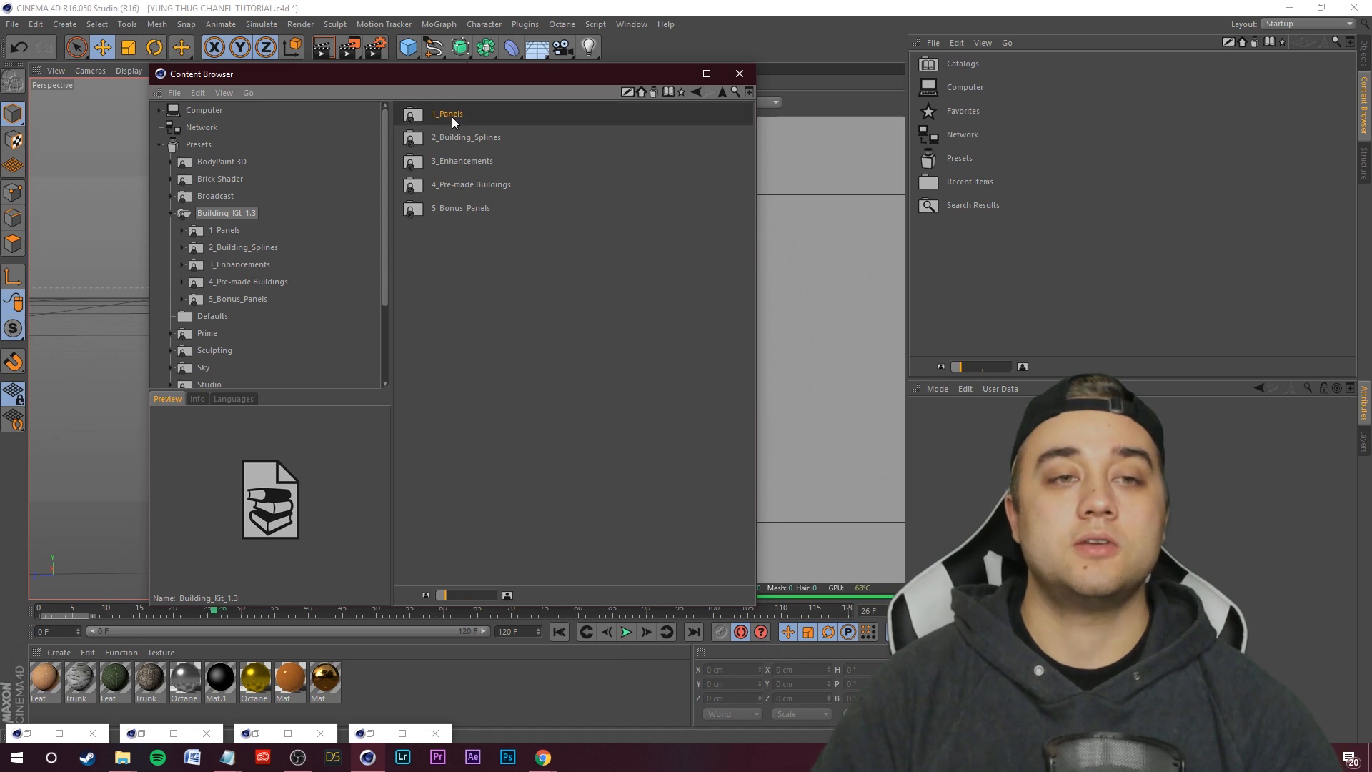
left_click(450, 146)
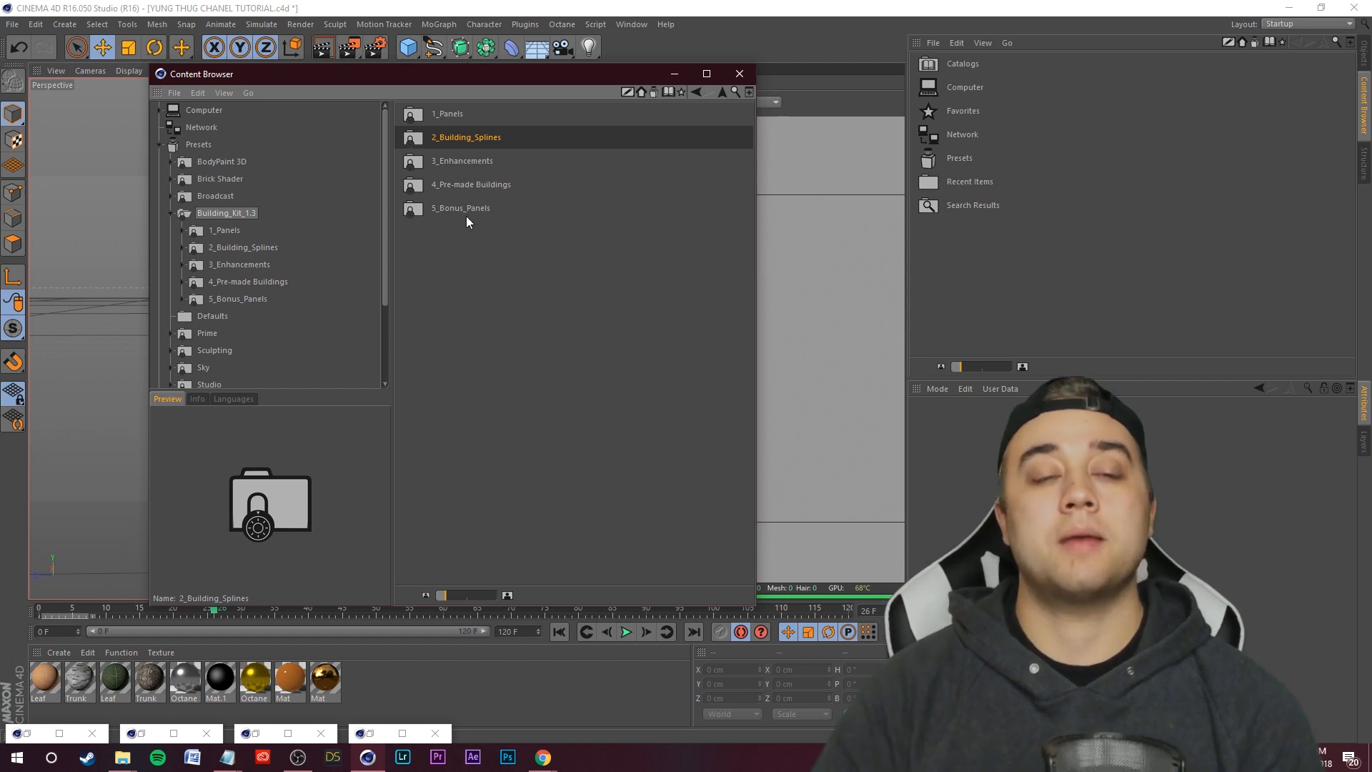
double_click(448, 184)
left_click(451, 161)
left_click(463, 219)
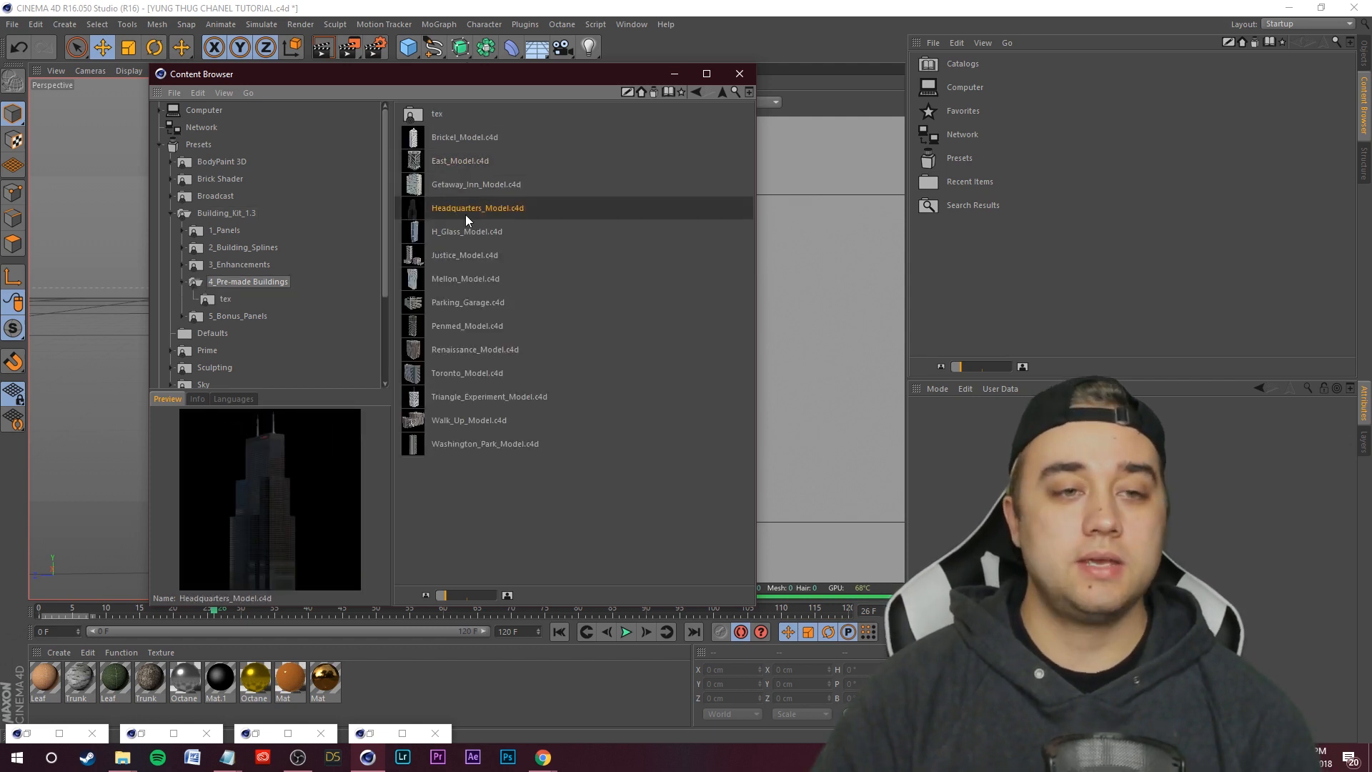
double_click(473, 208)
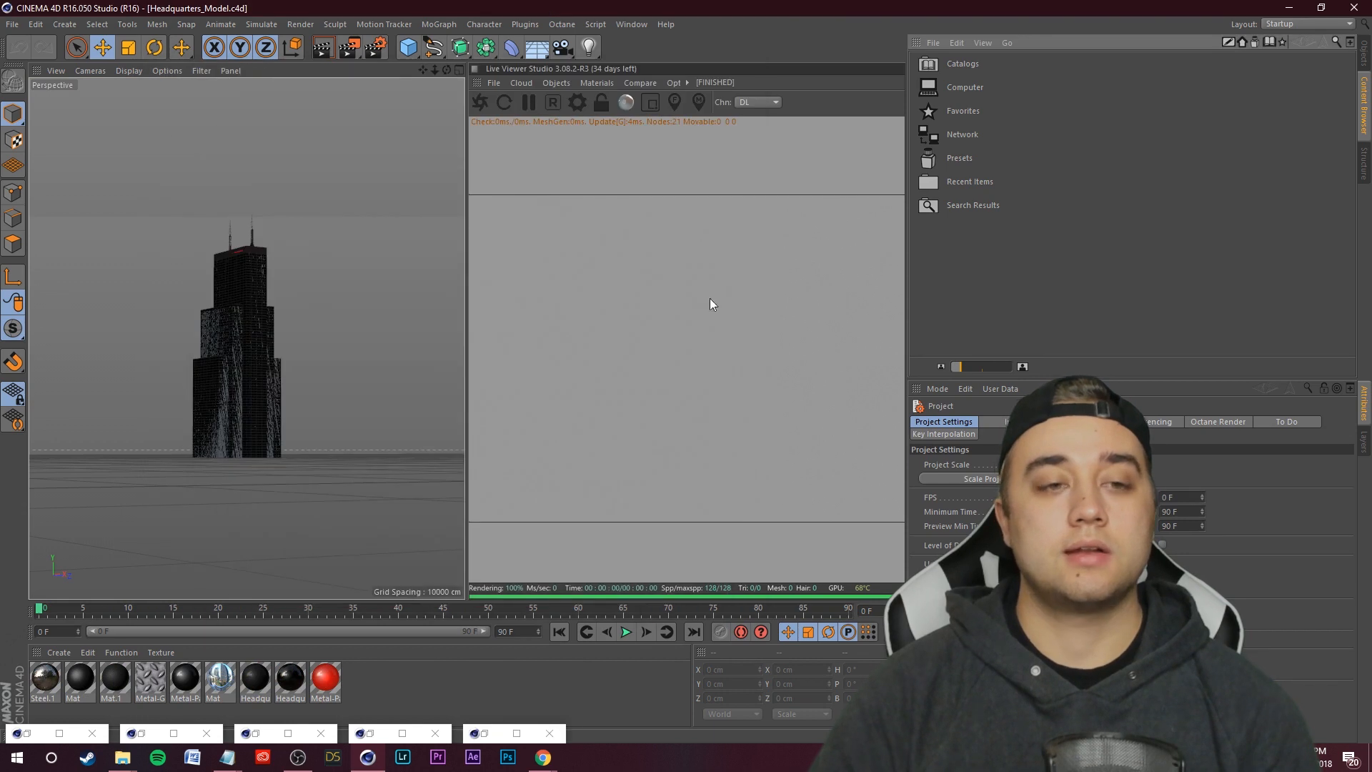
left_click(674, 74)
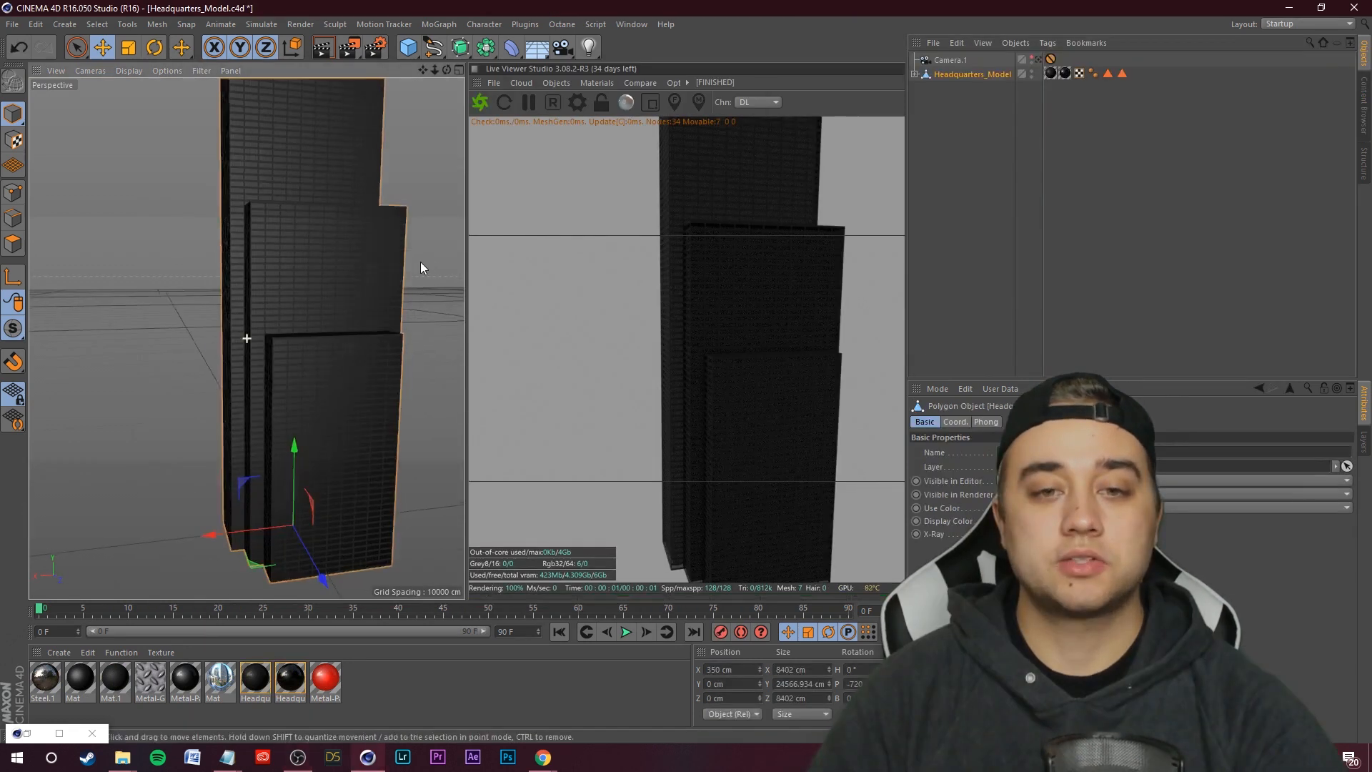
- Add an Octane area light to the scene and raise it along the Y axis from the base of the headquarters tower
left_click_drag(421, 262, 428, 250, "alt")
right_click_drag(347, 276, 363, 278, "alt")
right_click_drag(358, 344, 216, 225, "alt")
left_click_drag(258, 206, 357, 218, "alt")
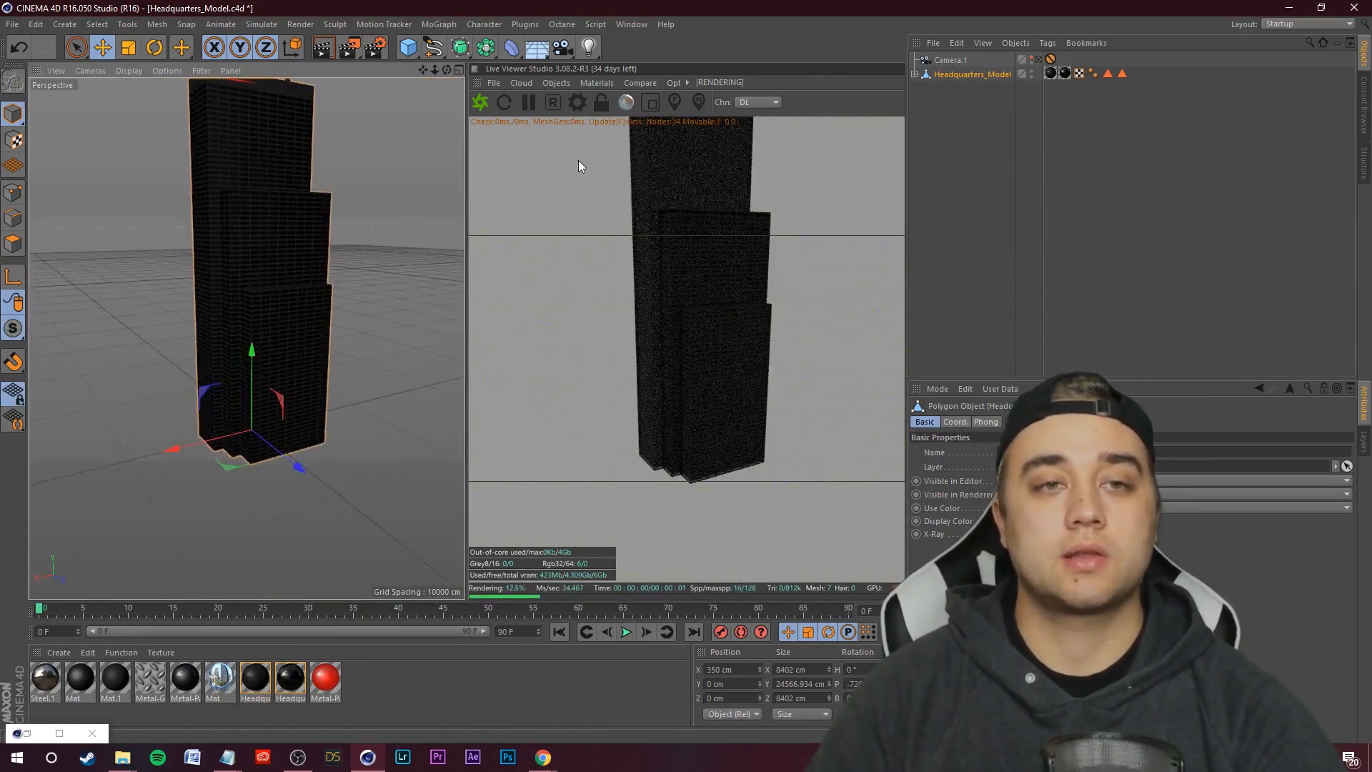
left_click(557, 83)
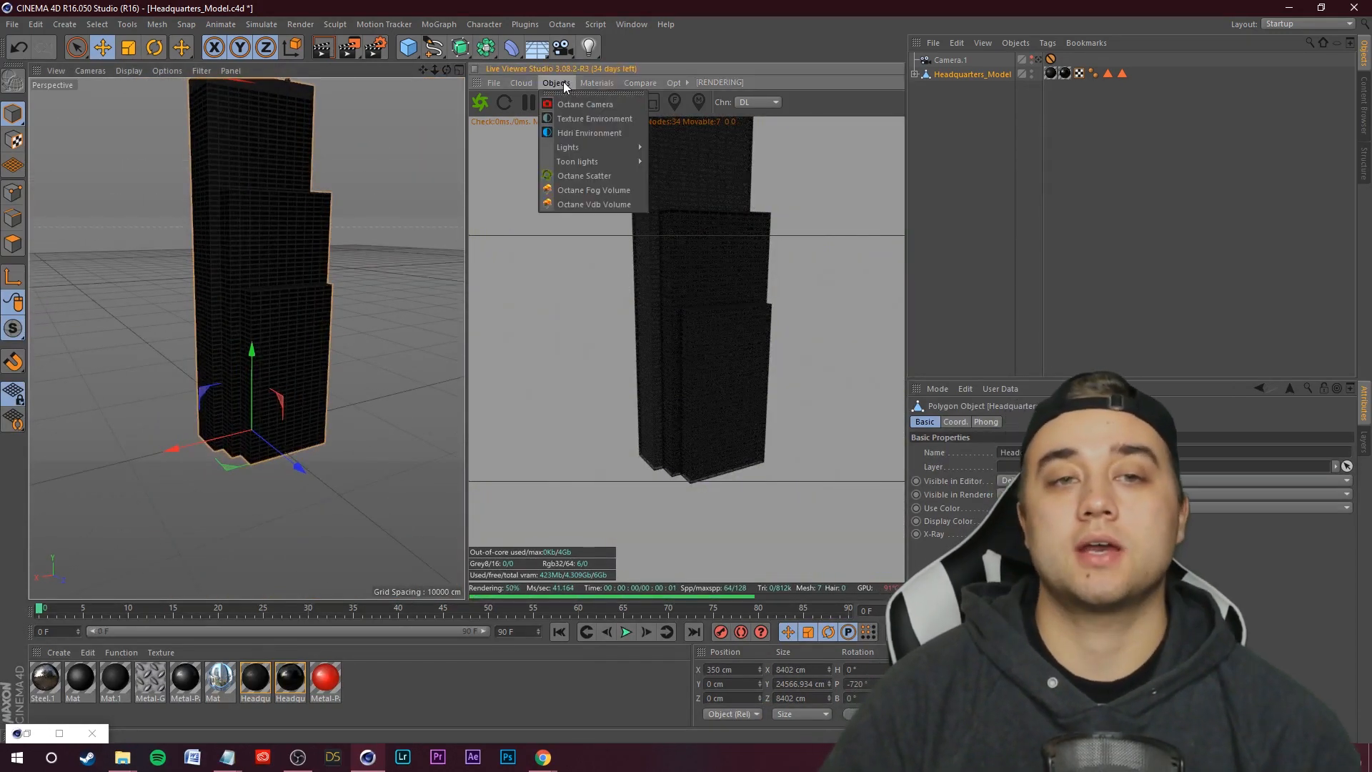
mouse_move(590, 148)
left_click(677, 166)
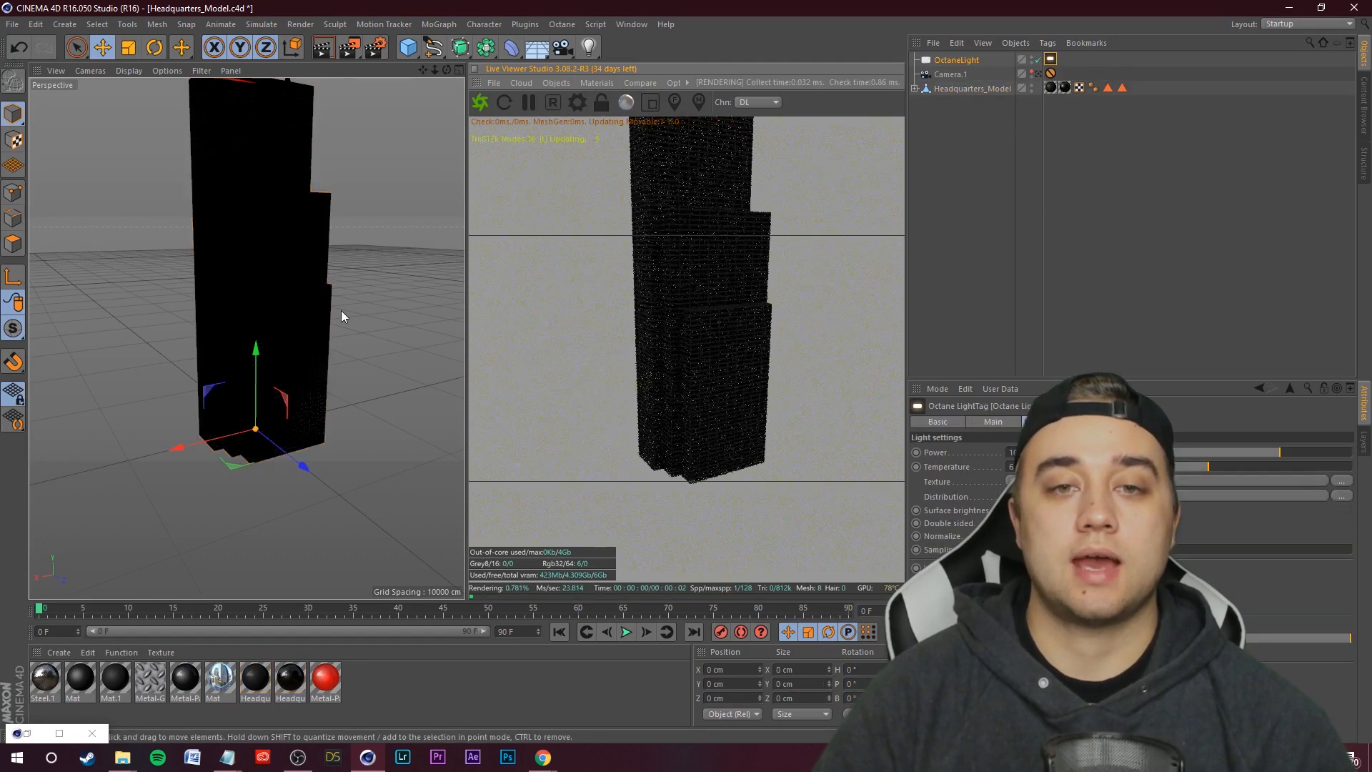
left_click_drag(255, 346, 281, 276)
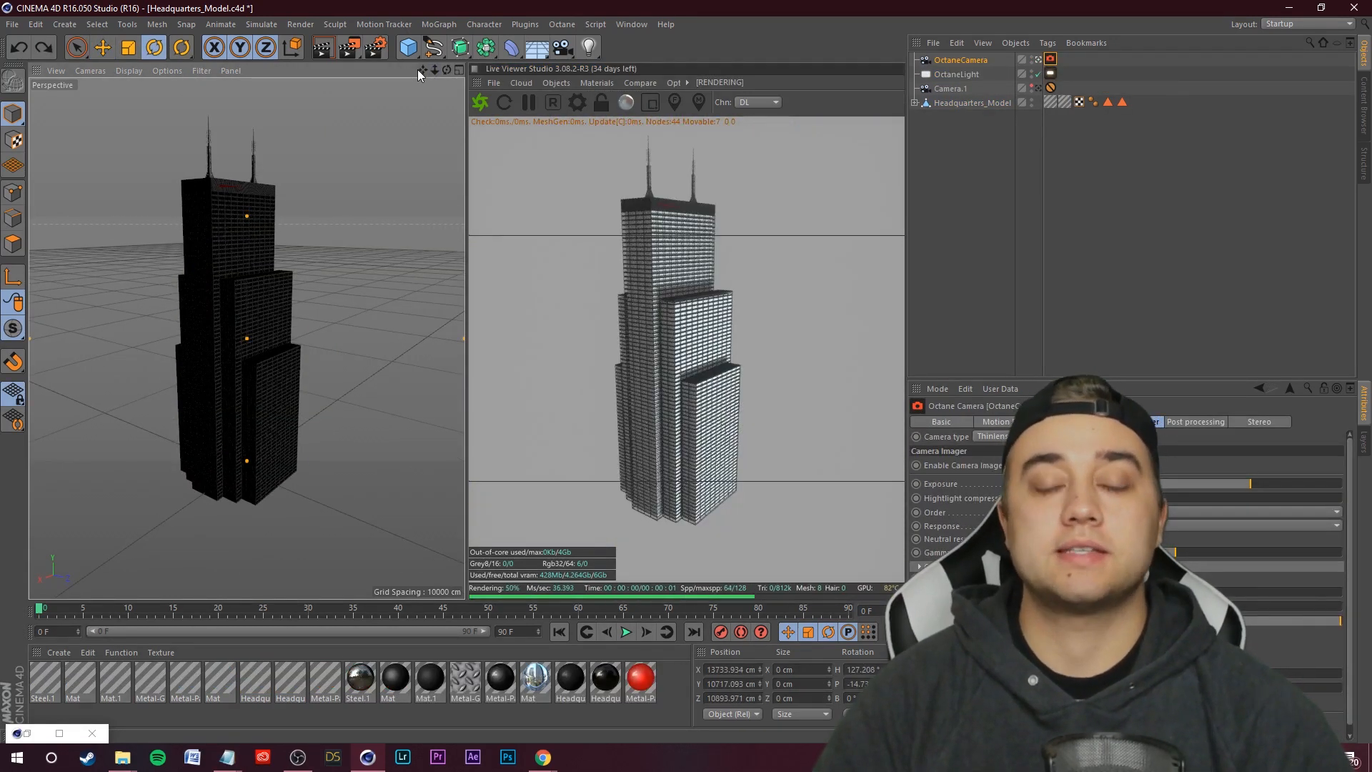
- Add a Bend deformer to the headquarters tower scene
left_click_drag(423, 70, 427, 78)
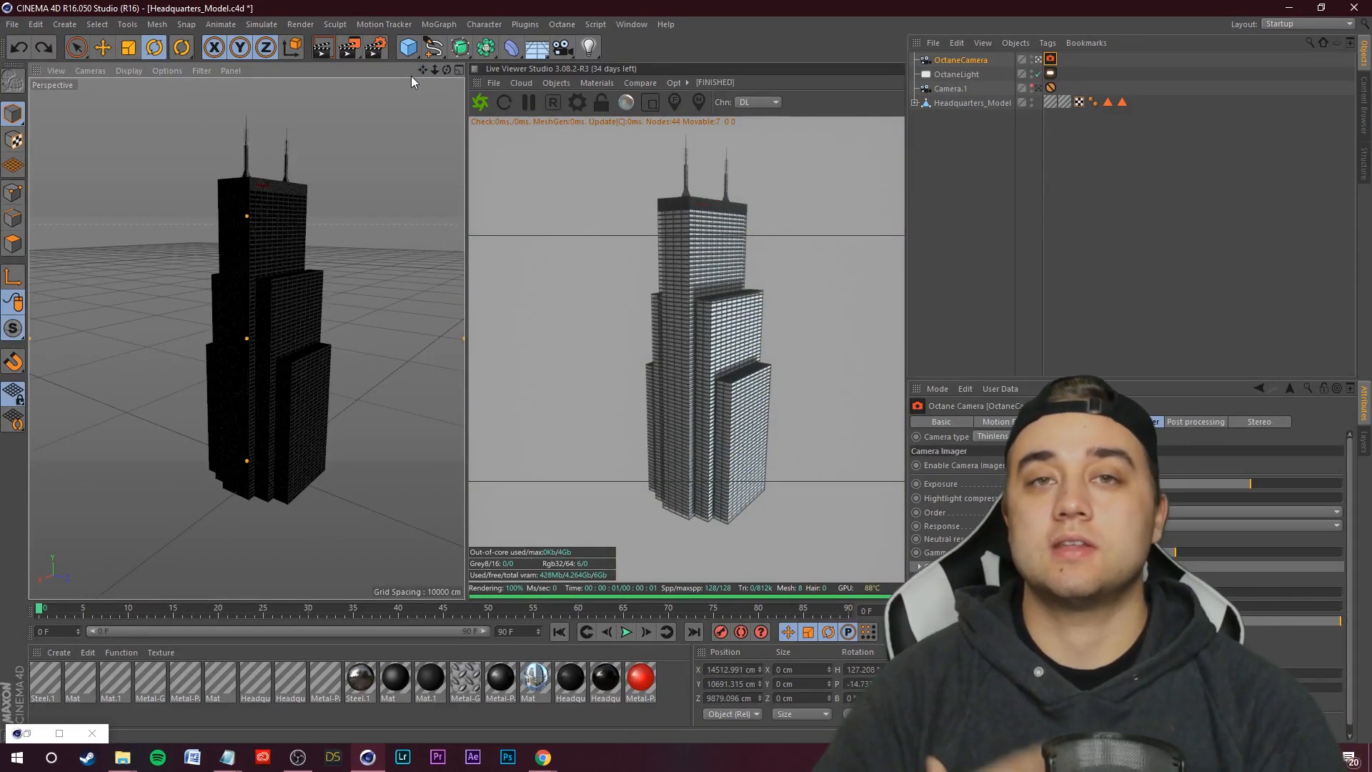
right_click_drag(300, 398, 275, 357, "alt")
left_click_drag(276, 334, 183, 336, "alt")
right_click_drag(246, 329, 330, 393, "alt")
mouse_move(273, 350)
left_mouse_down("alt")
mouse_move(294, 362)
mouse_move(276, 353)
left_mouse_up("alt")
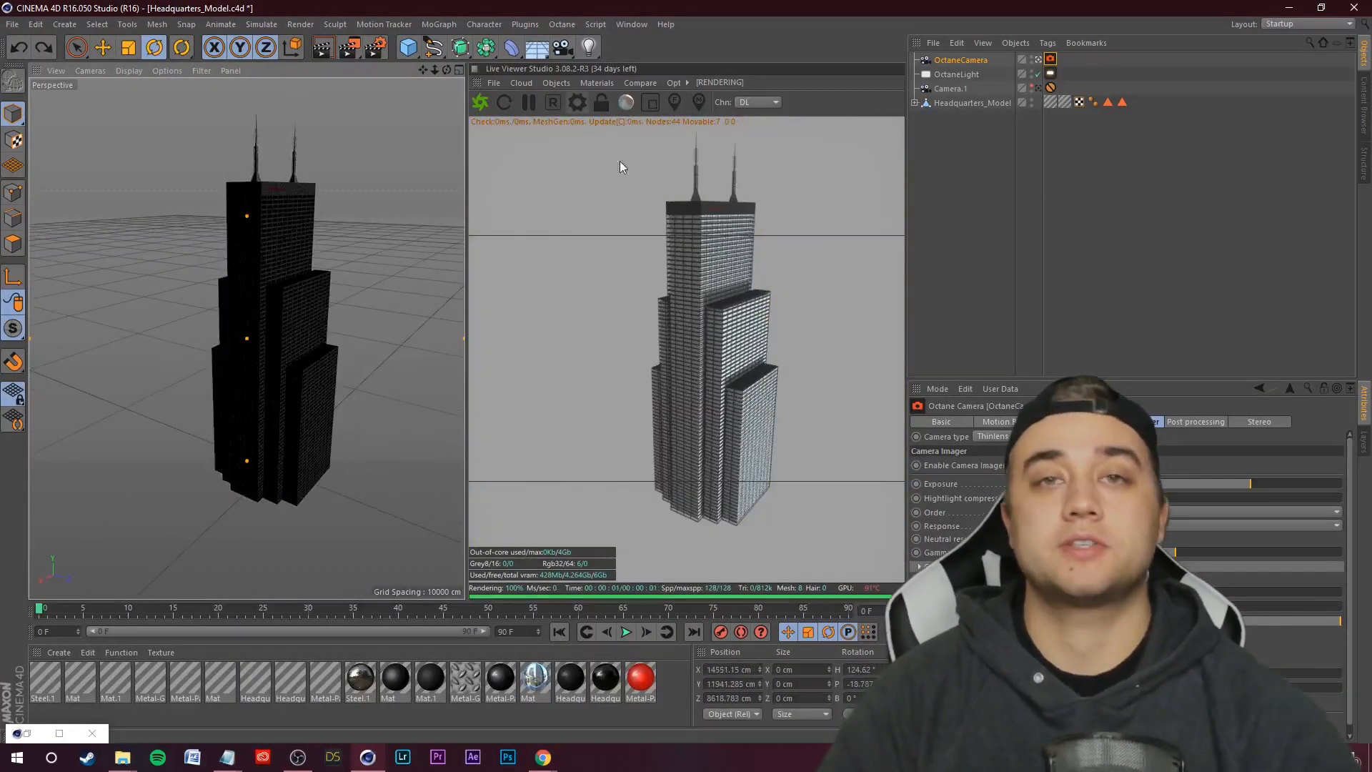
left_click(511, 47)
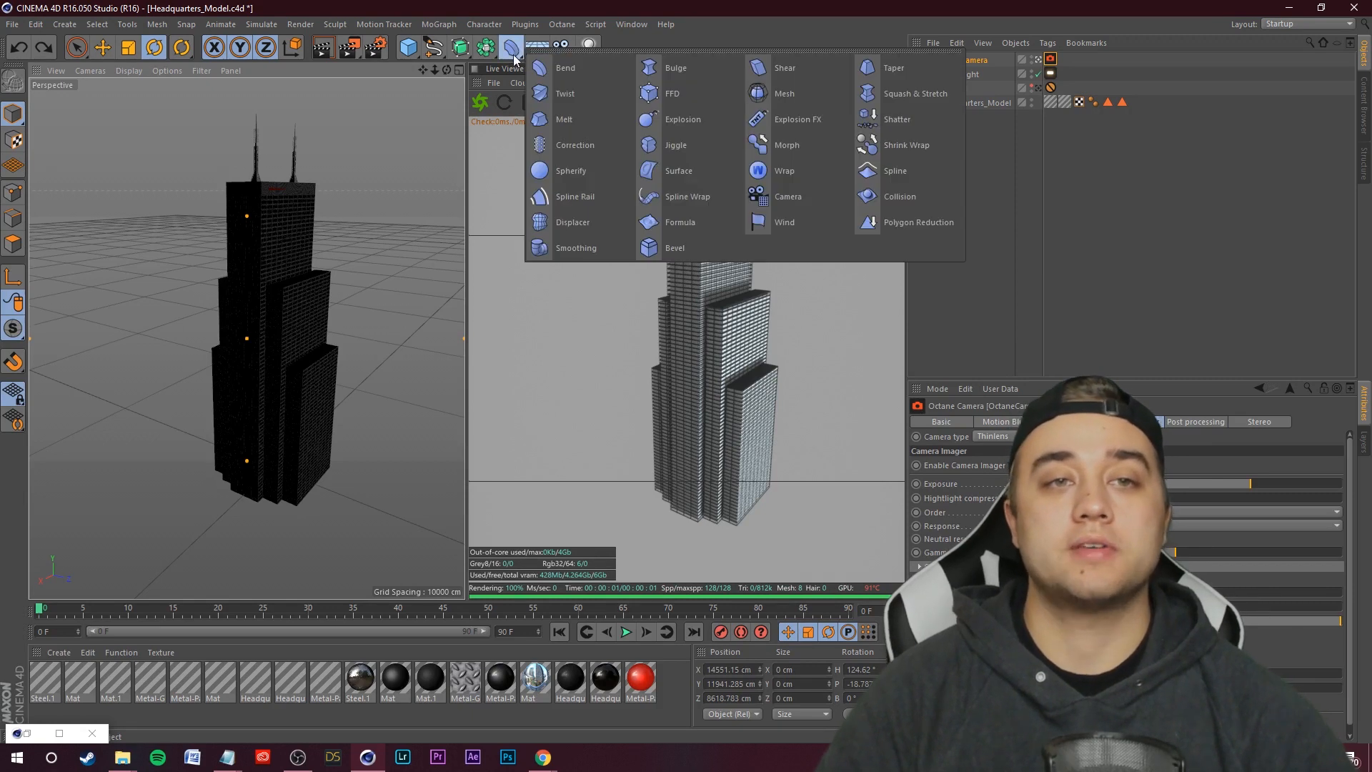
left_click(566, 69)
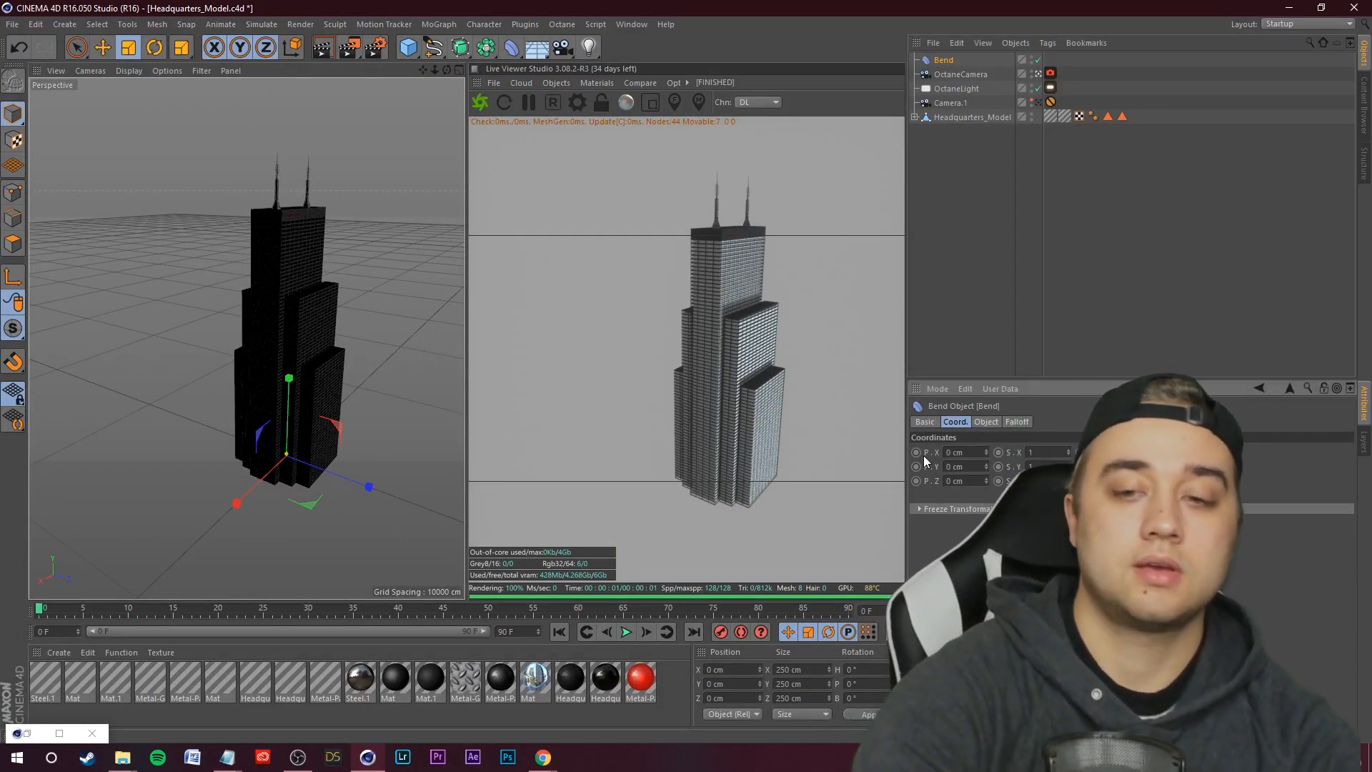
- Try scaling the Bend deformer to 100 on the X, Y and Z axes
type("100")
key("Tab")
type("100")
key("Tab")
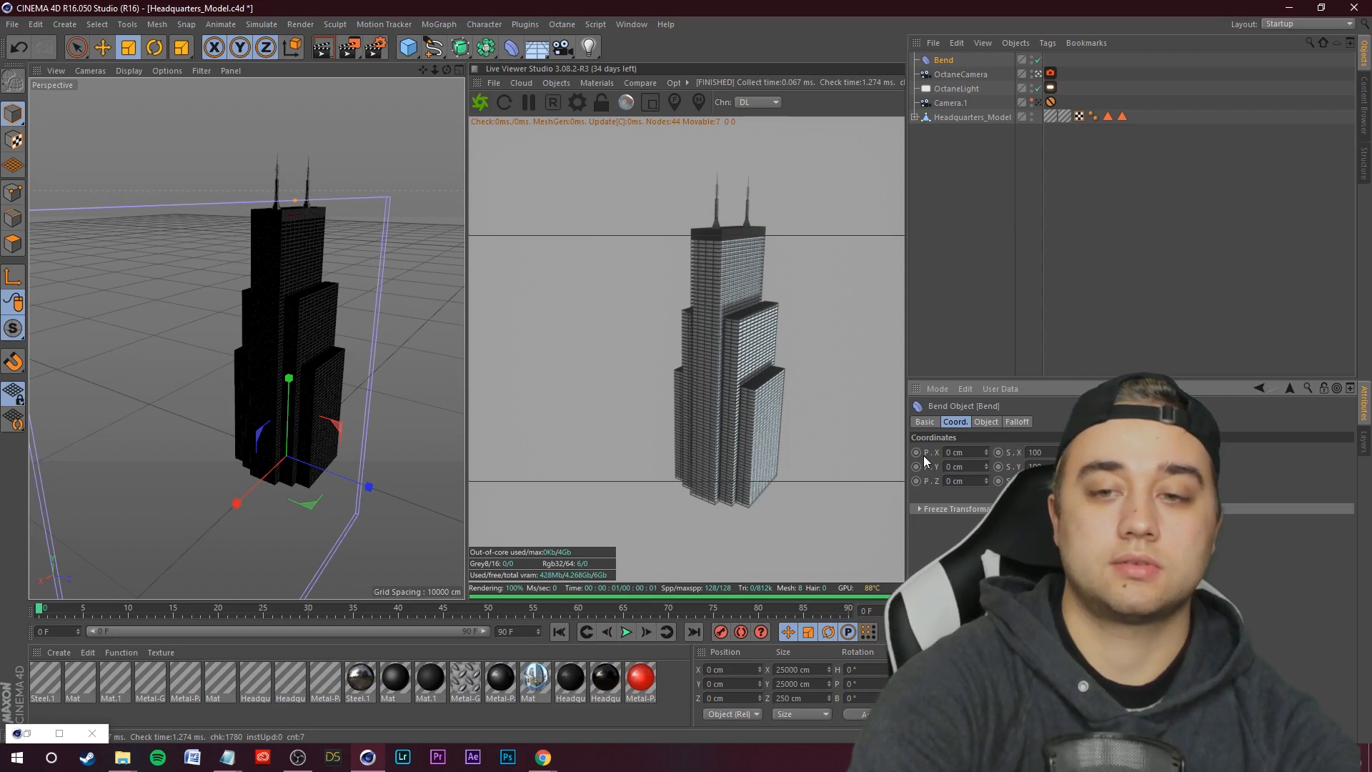
type("100")
key("Return")
- Set the Bend deformer's scale to 50 on the X, Y and Z axes
right_click_drag(411, 320, 796, 444, "alt")
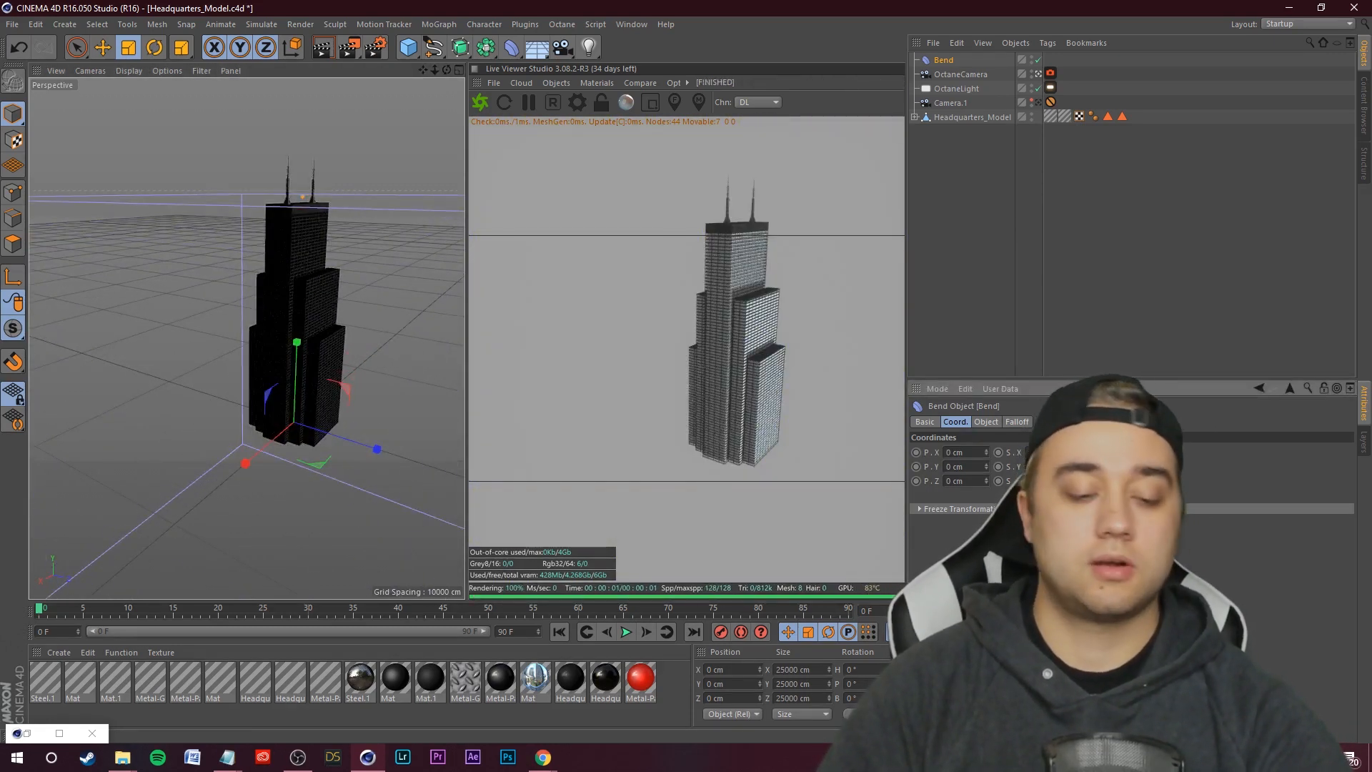
double_click(1034, 452)
type("50")
key("Tab")
type("50")
key("Return")
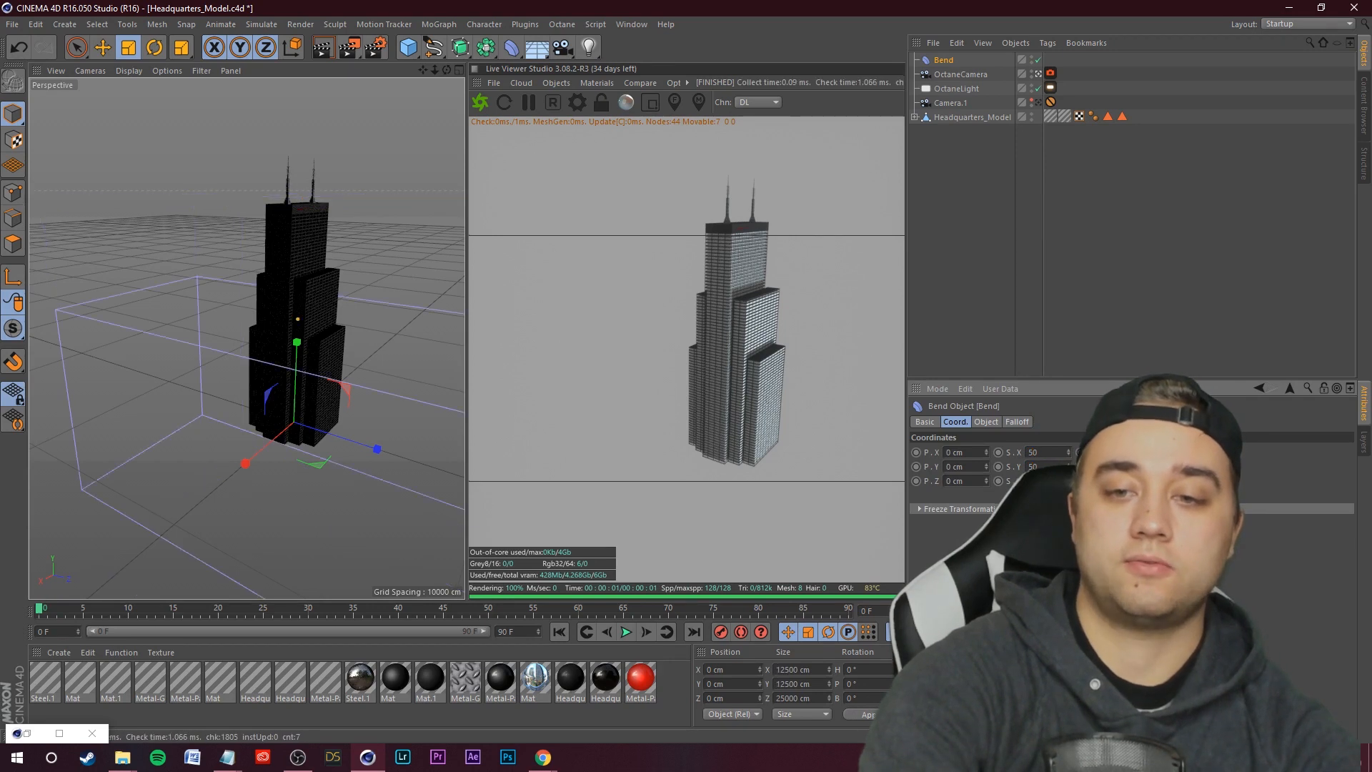
- Raise the Bend deformer to about 6187 cm in Y so it surrounds the tower, and make it a child of Headquarters_Model
key("e")
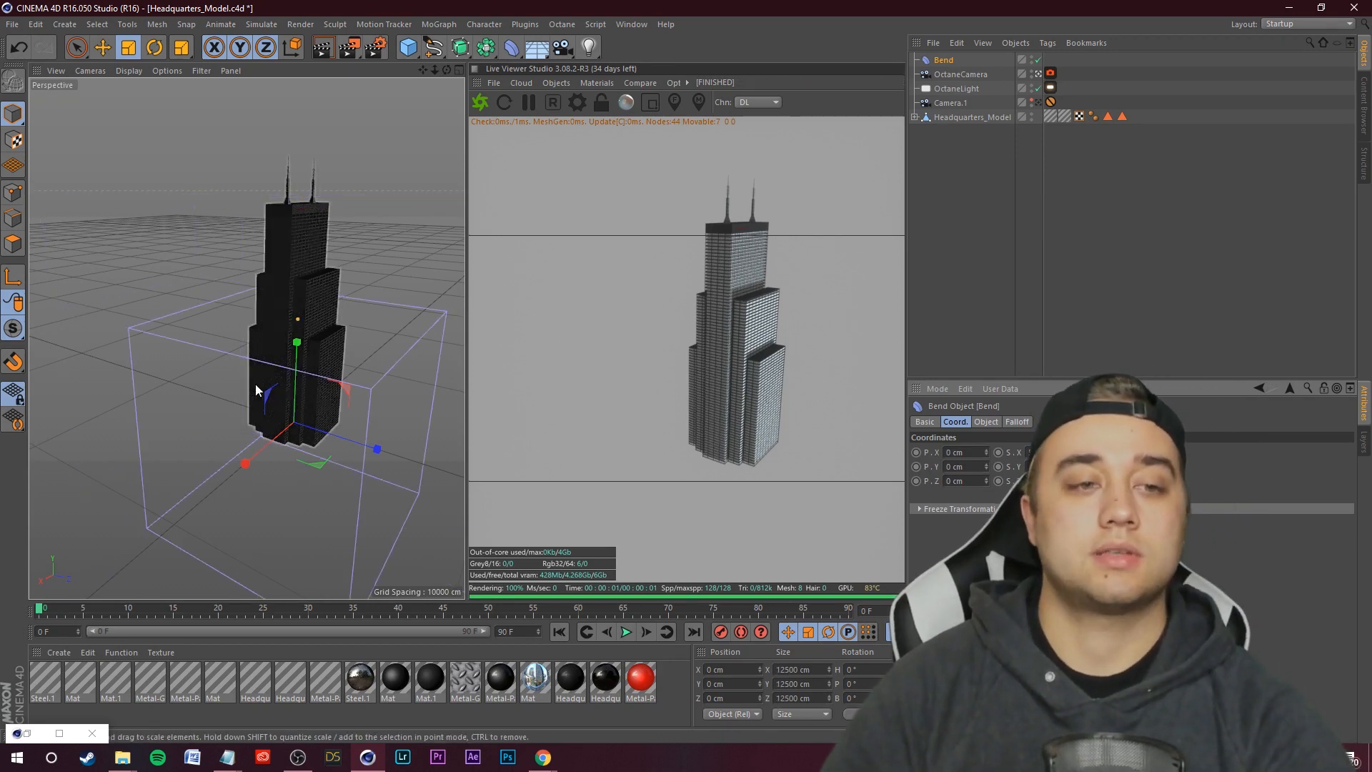
left_click_drag(298, 346, 298, 235)
left_click_drag(238, 134, 174, 140, "alt")
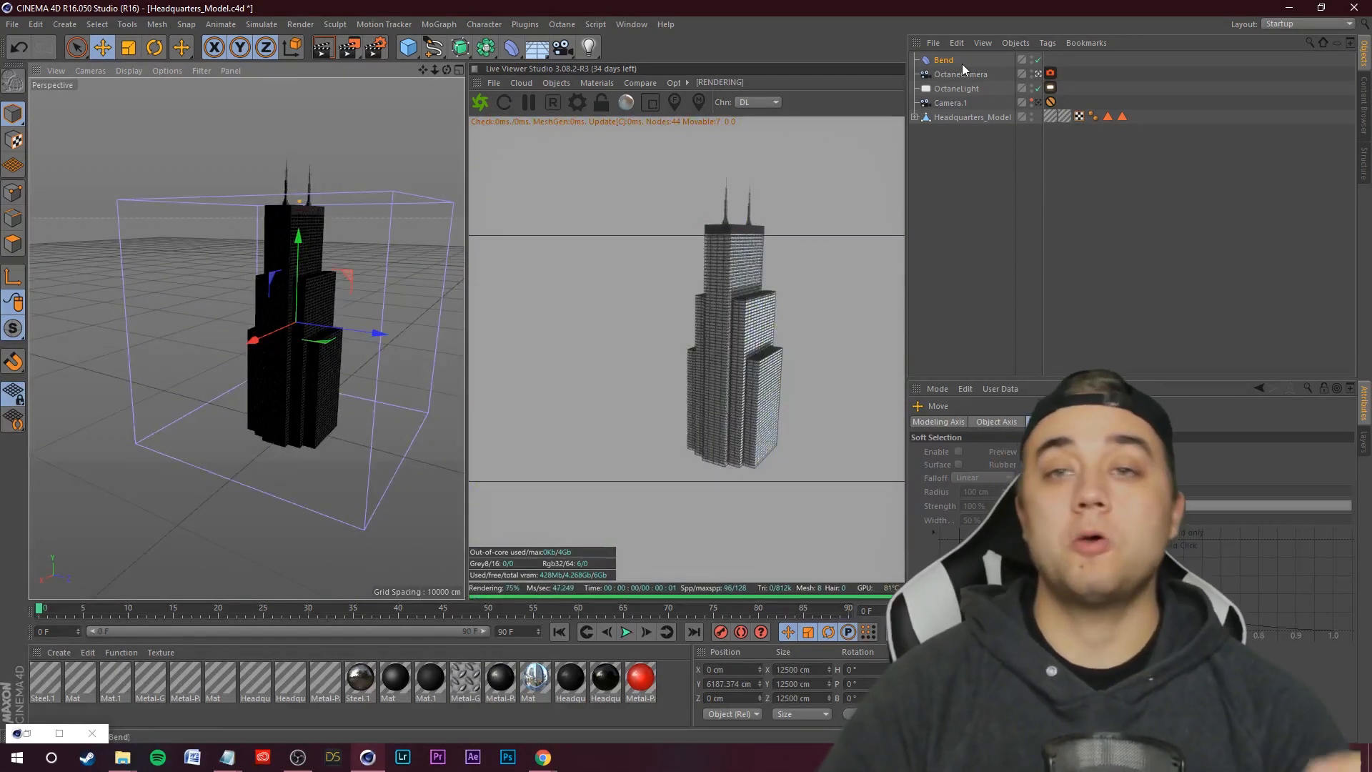
left_click_drag(950, 61, 971, 119)
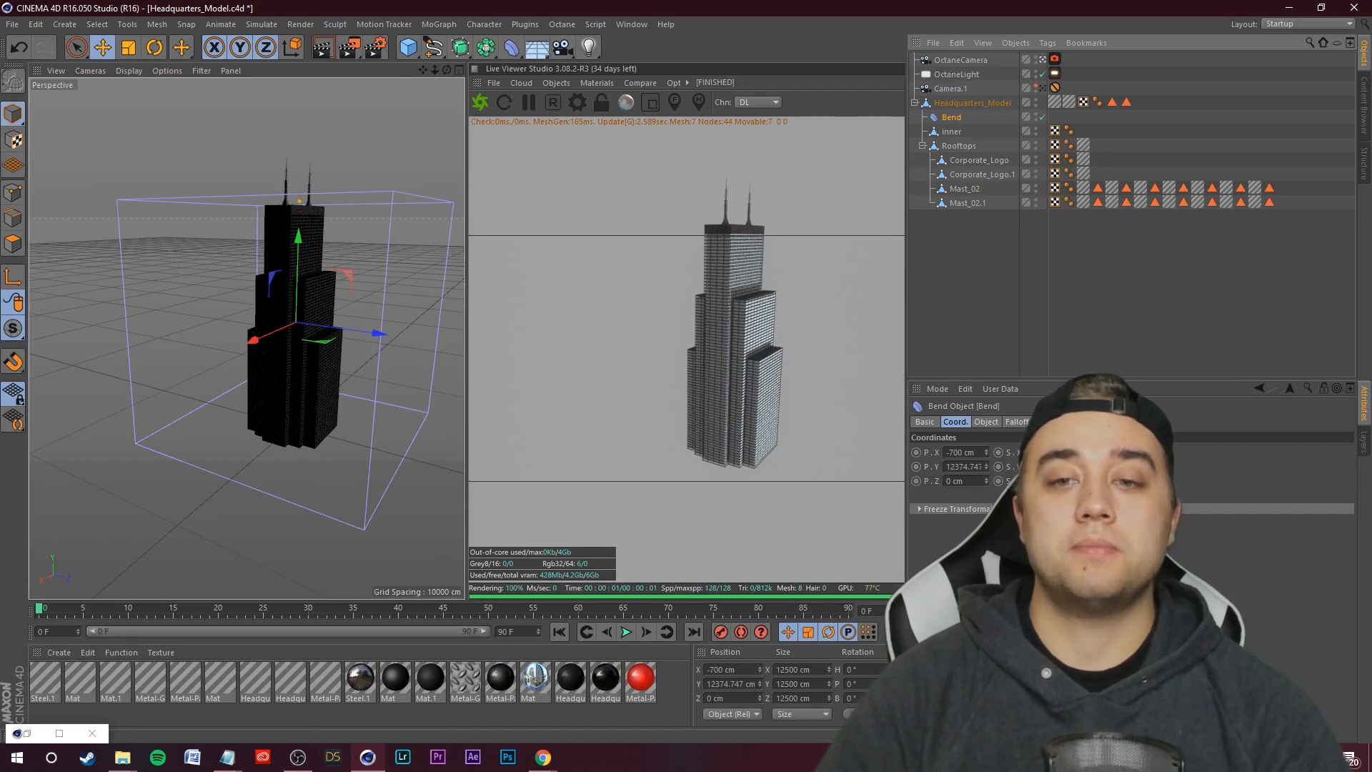
- Show the Bend's object properties in a separate window and try bending the tower with Strength 23° and Angle 10°
left_click(985, 422)
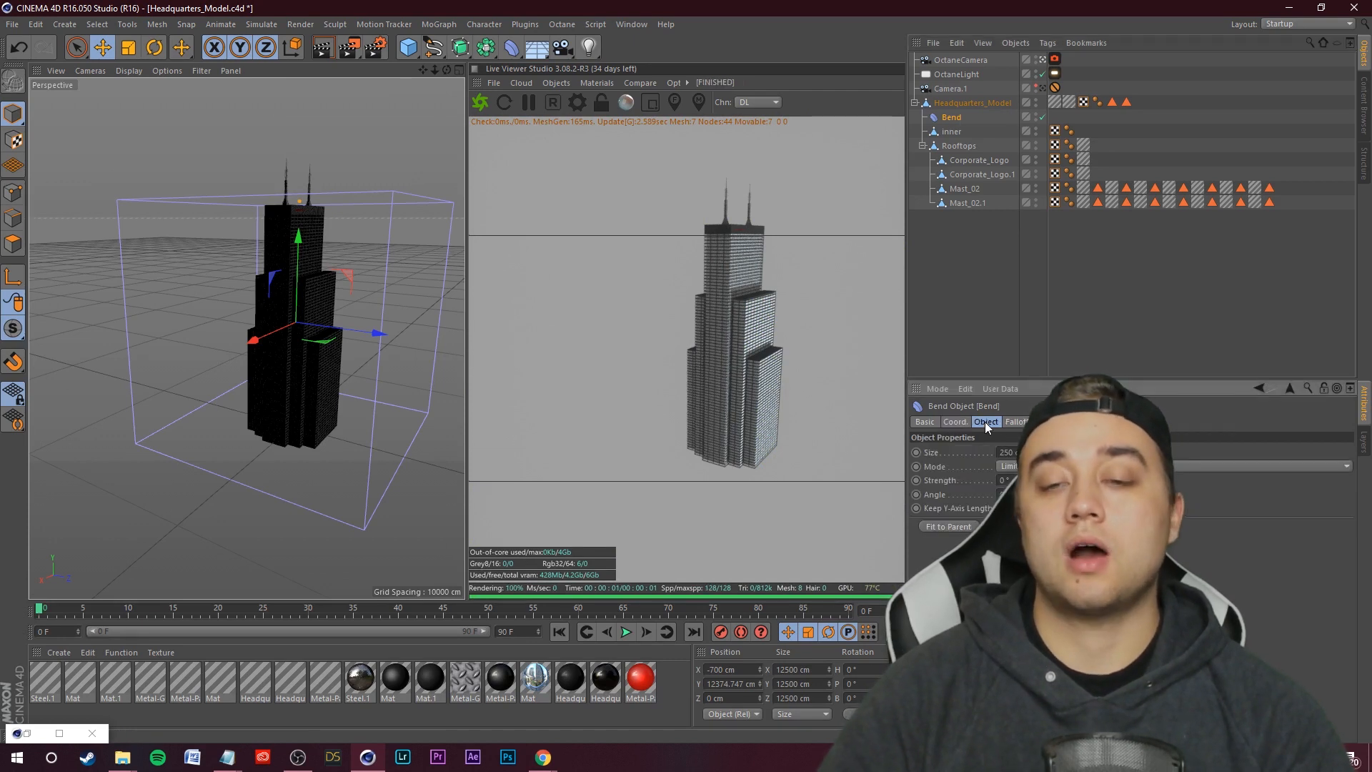
left_click(1350, 387)
left_click_drag(1136, 261, 469, 201)
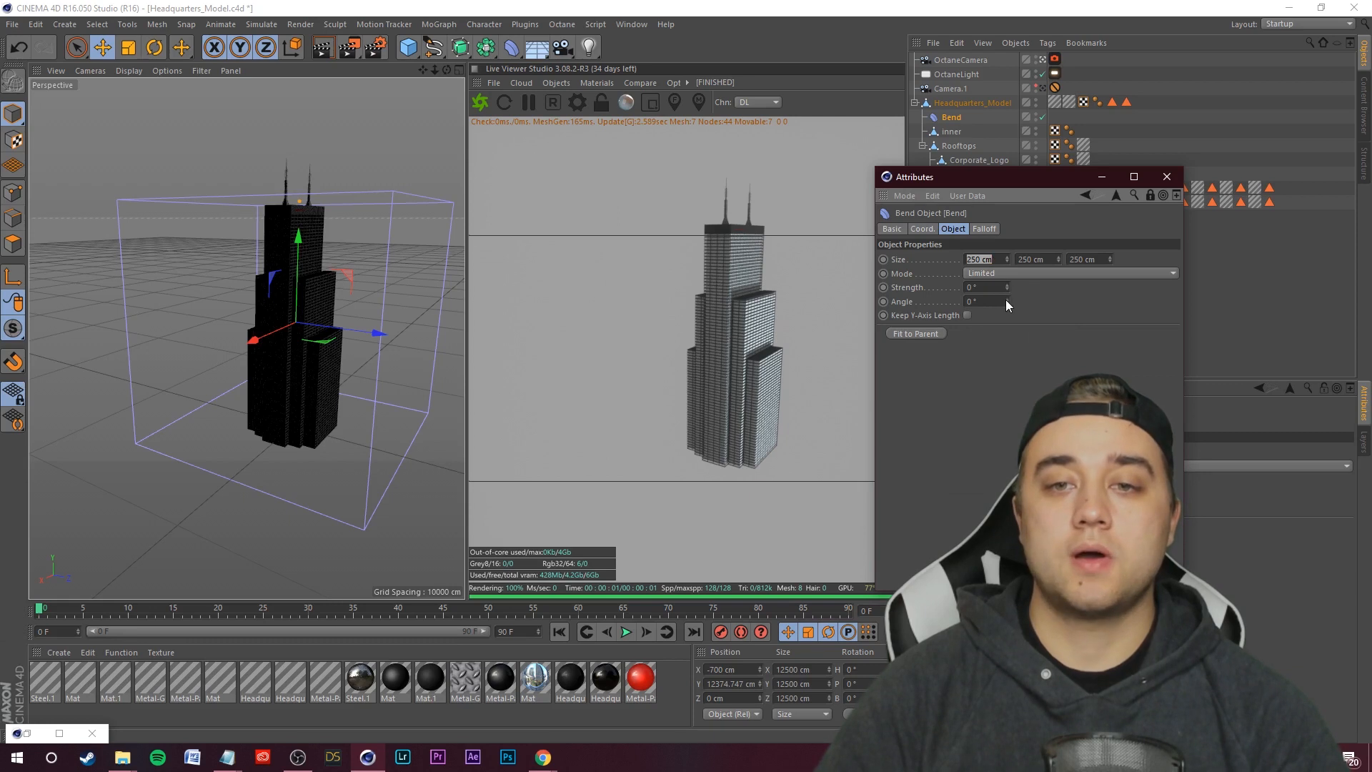
left_click_drag(1008, 300, 1008, 275)
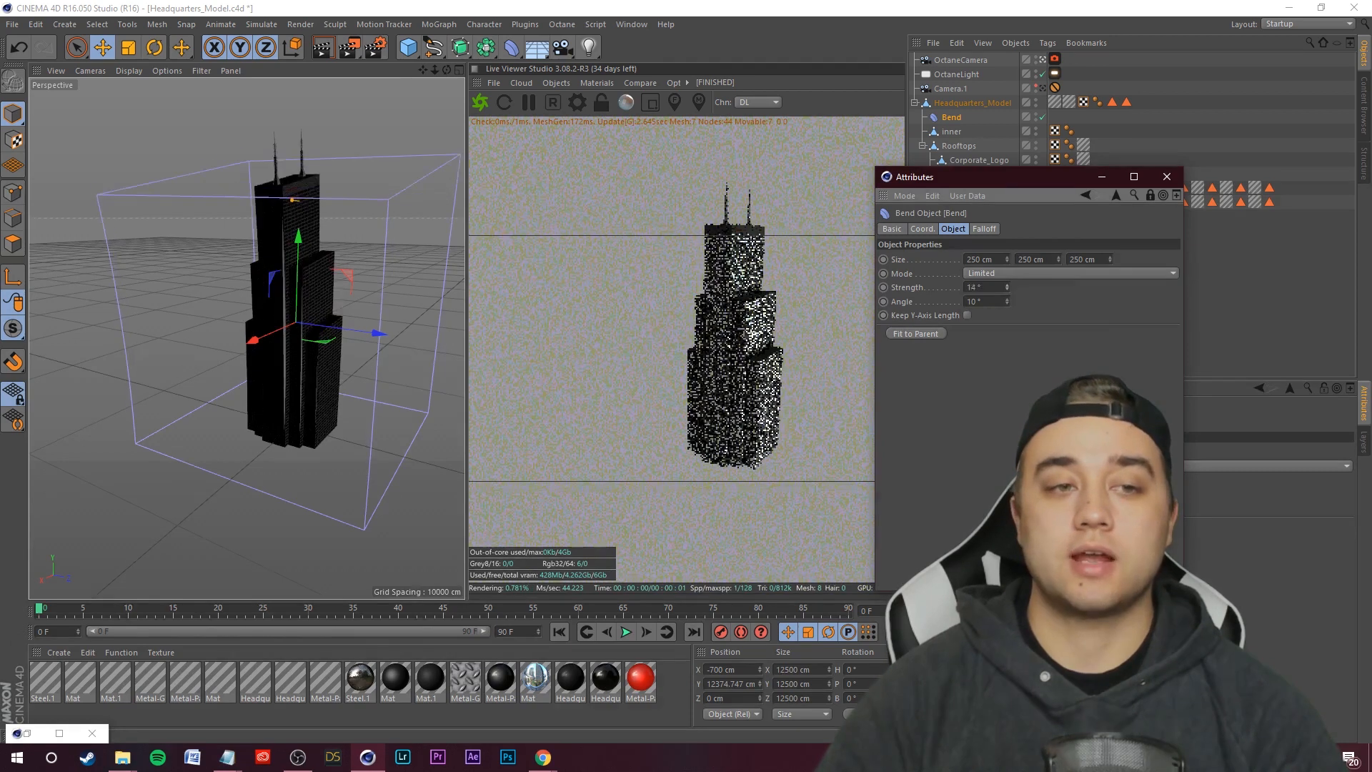
left_click_drag(1008, 275, 1009, 271)
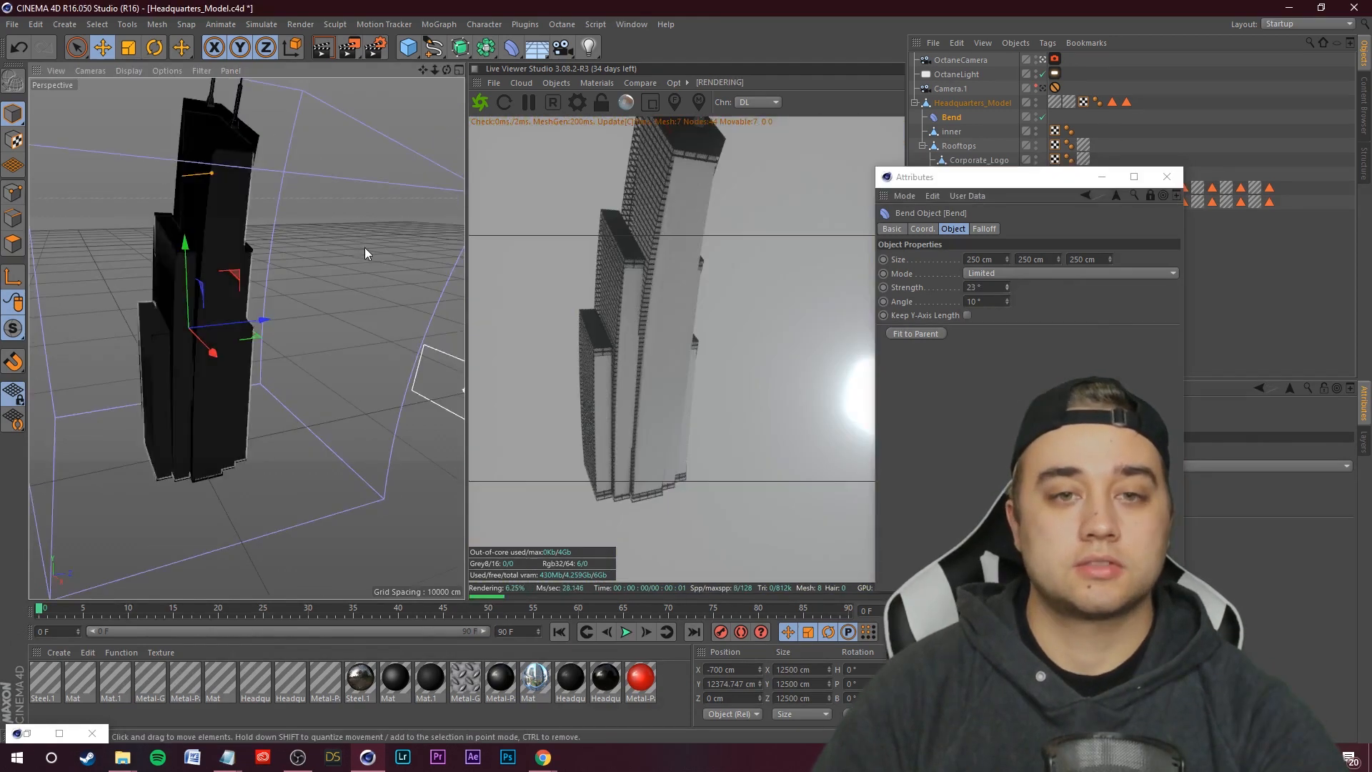
left_click_drag(364, 247, 179, 236, "alt")
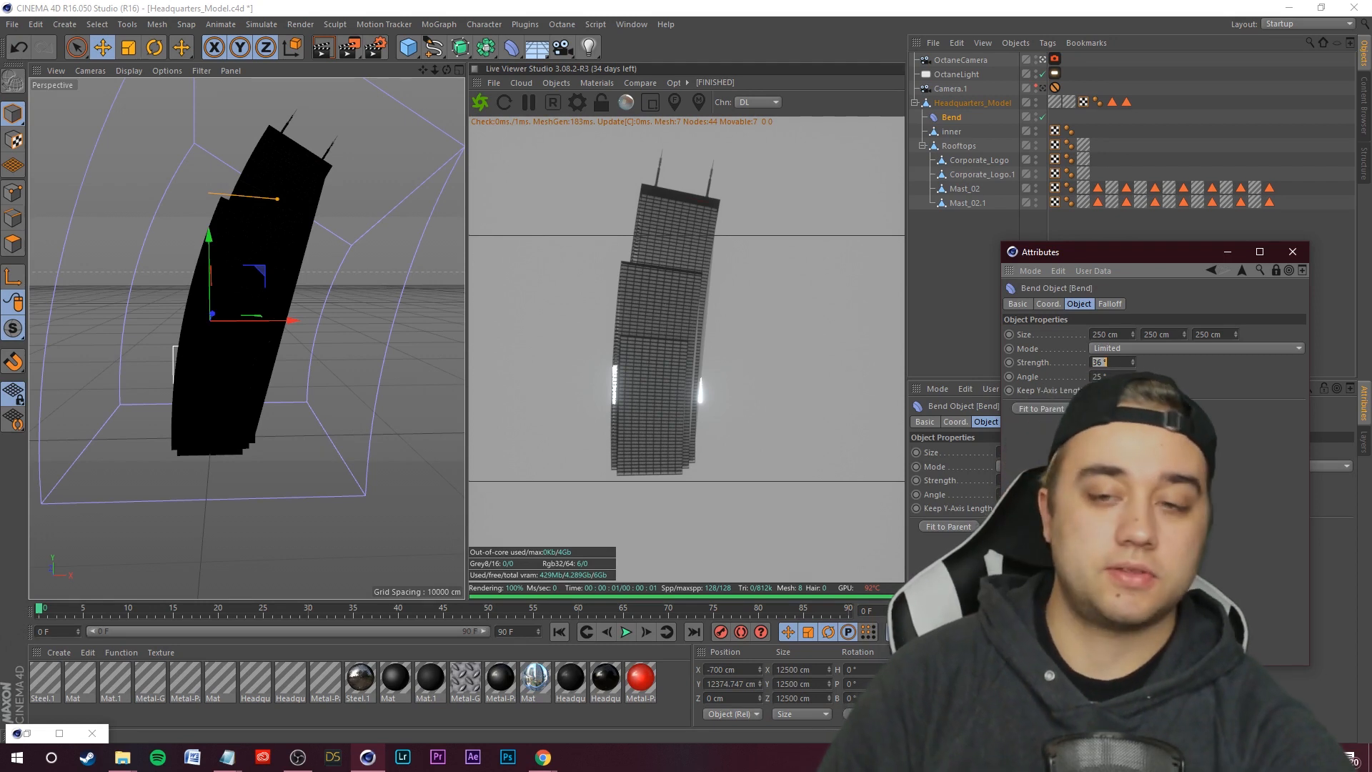
- Set the Bend's Strength to 0° and place the playhead at frame 0
type("0")
key("Return")
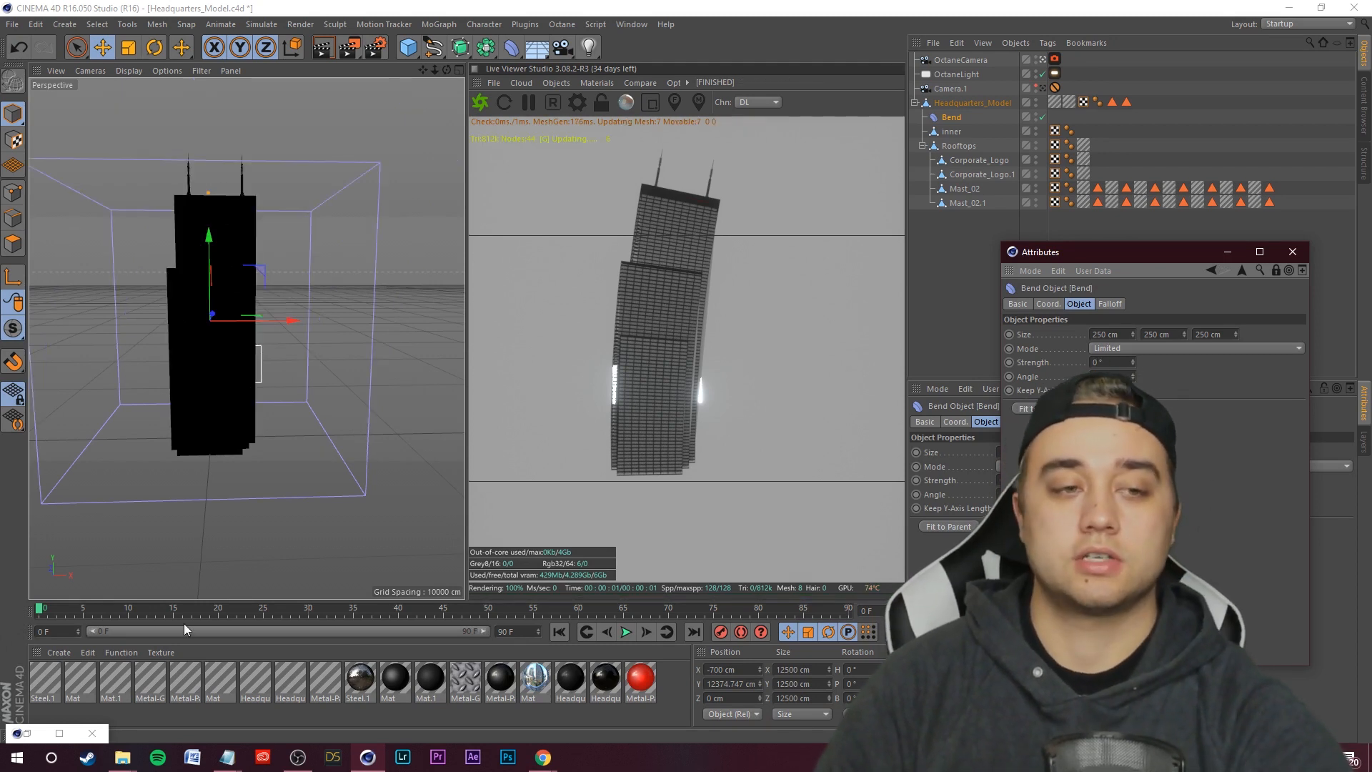
left_click(44, 611)
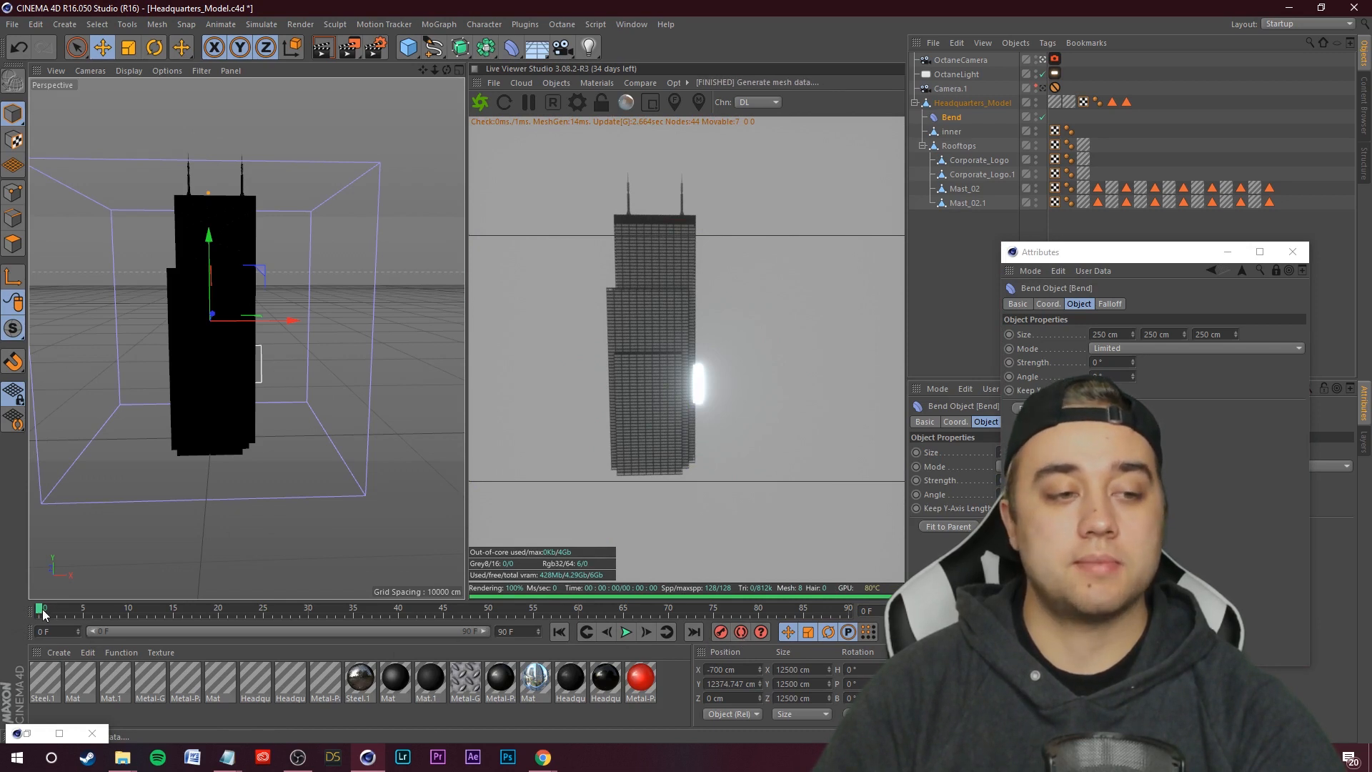
- Keyframe the Bend deformer's Strength and Angle from frame 0 to frame 60, with a Strength of 33° at frame 60
left_click(346, 609)
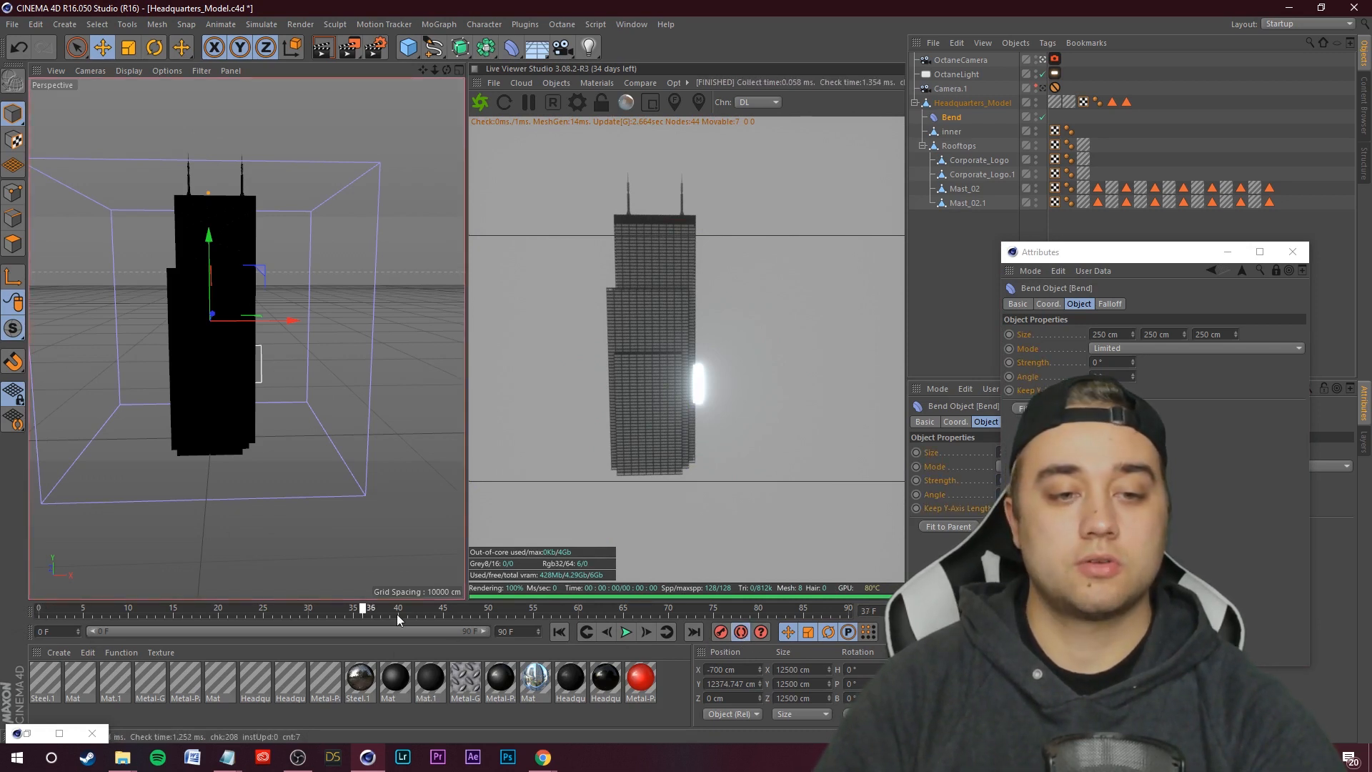
left_click_drag(526, 613, 579, 611)
left_click_drag(1134, 363, 1134, 353)
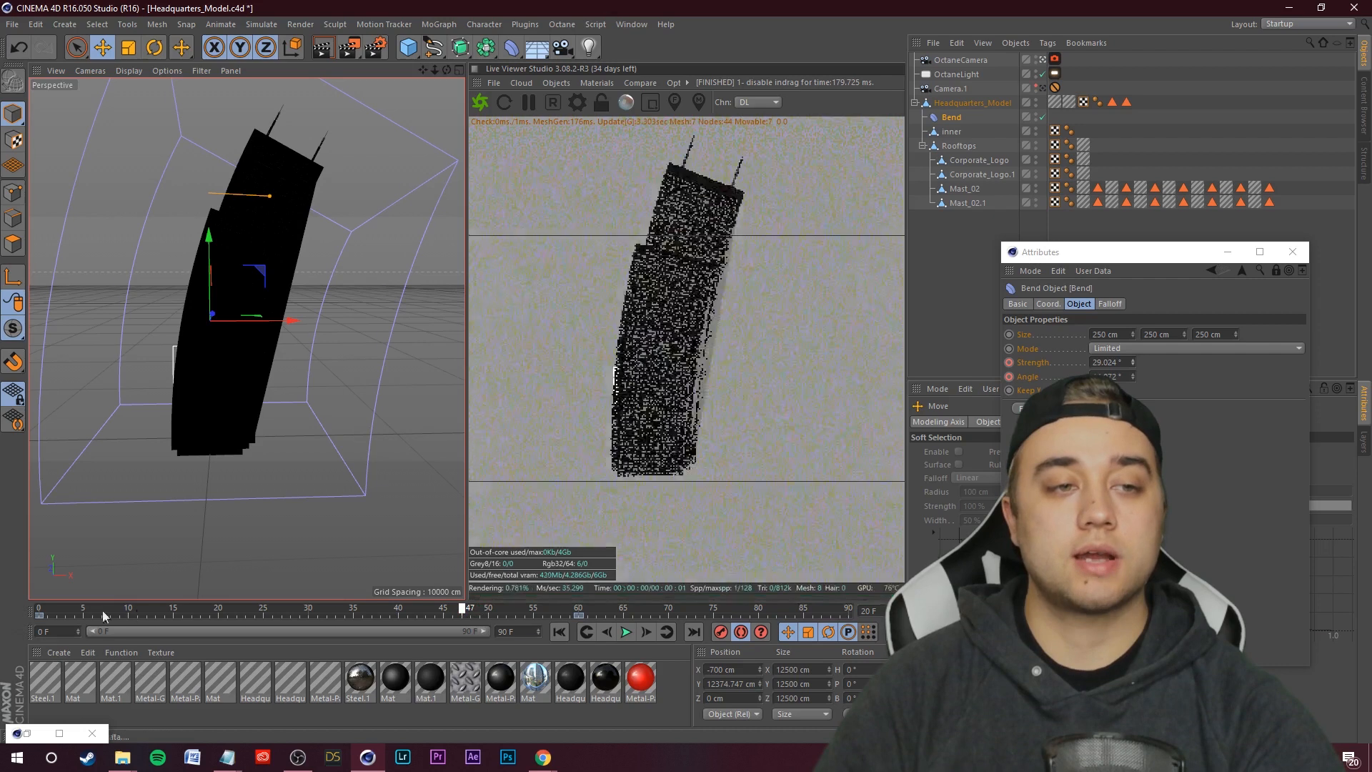
- Scrub through the tower's bend animation up to frame 60 and minimize the floating attributes window
left_click_drag(102, 610, 301, 609)
left_click_drag(551, 590, 576, 596)
mouse_move(370, 405)
left_mouse_down("alt")
mouse_move(226, 411)
mouse_move(377, 407)
left_mouse_up("alt")
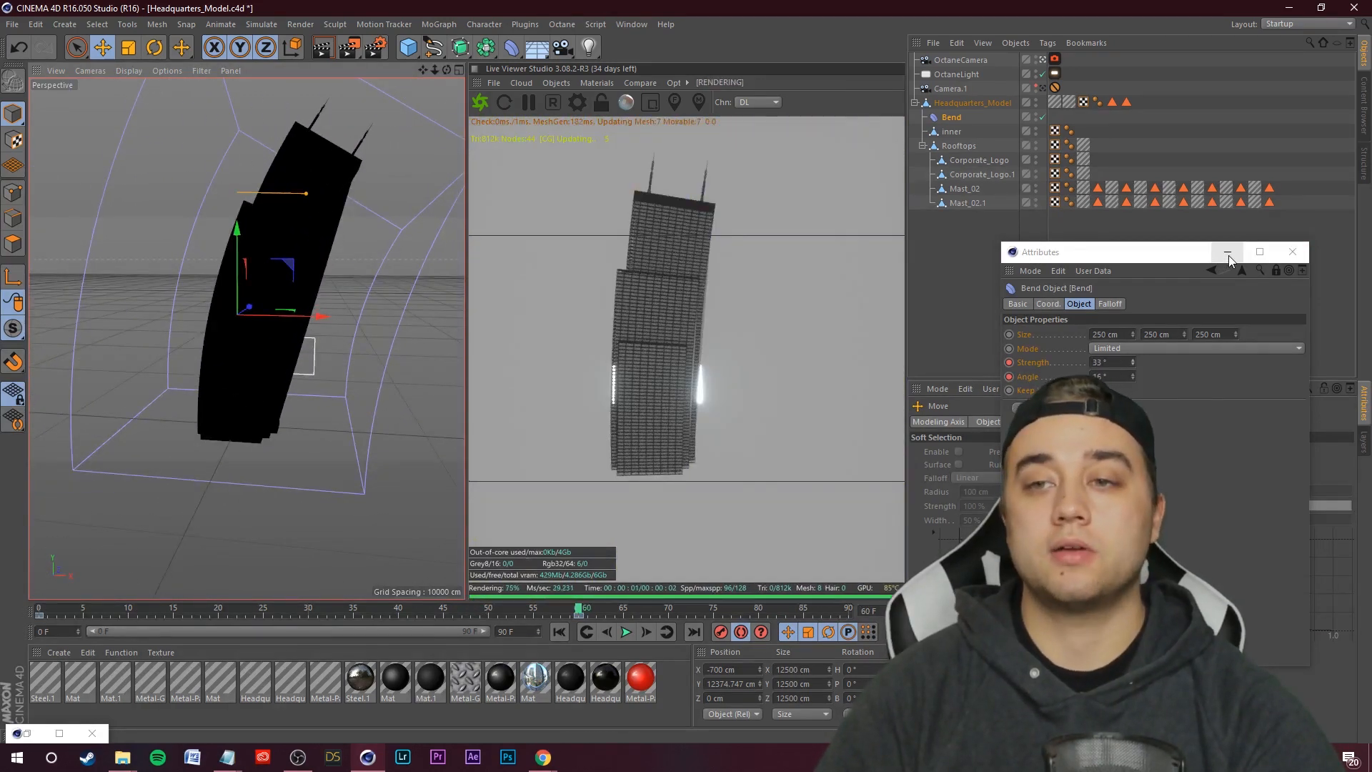
left_click(1228, 253)
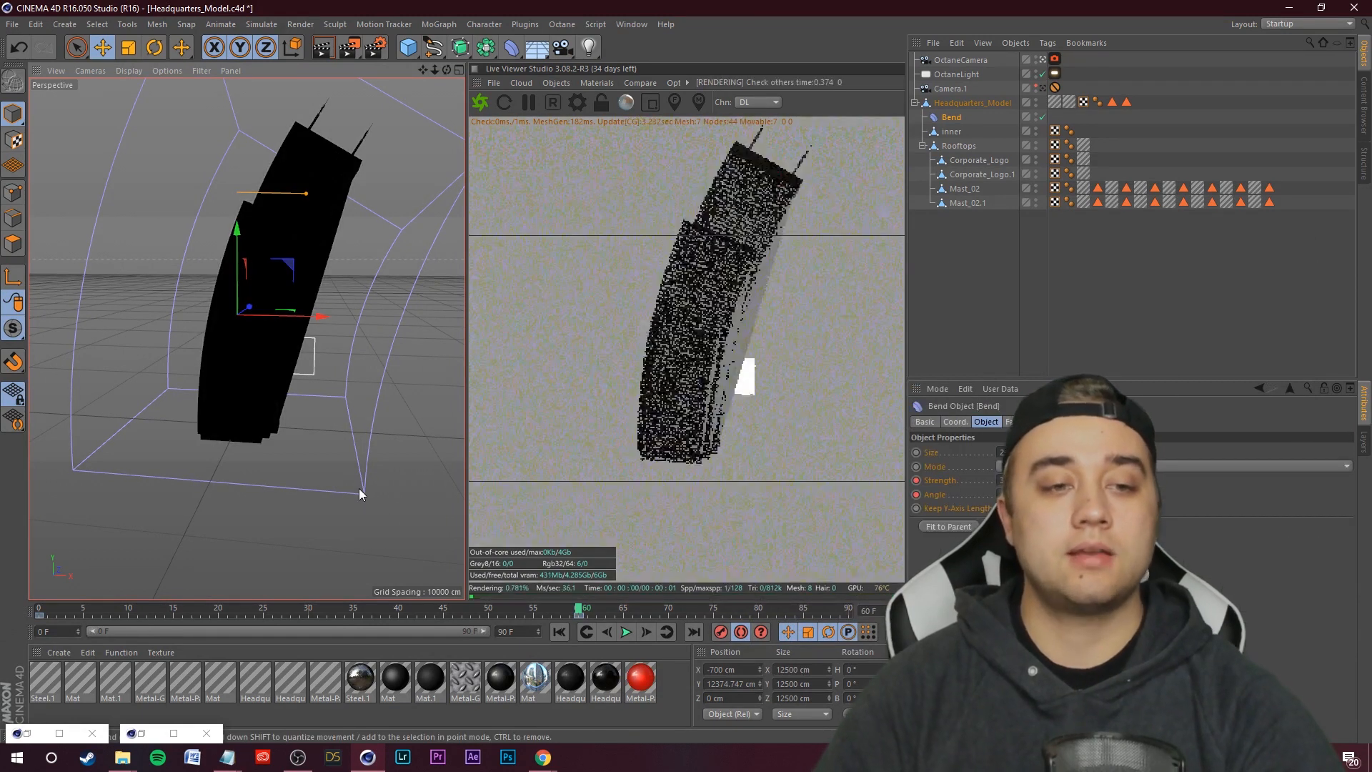
- Try raising the Bend deformer to about 25336 cm in Y so that it bends only the tower's upper part
key("ctrl+z")
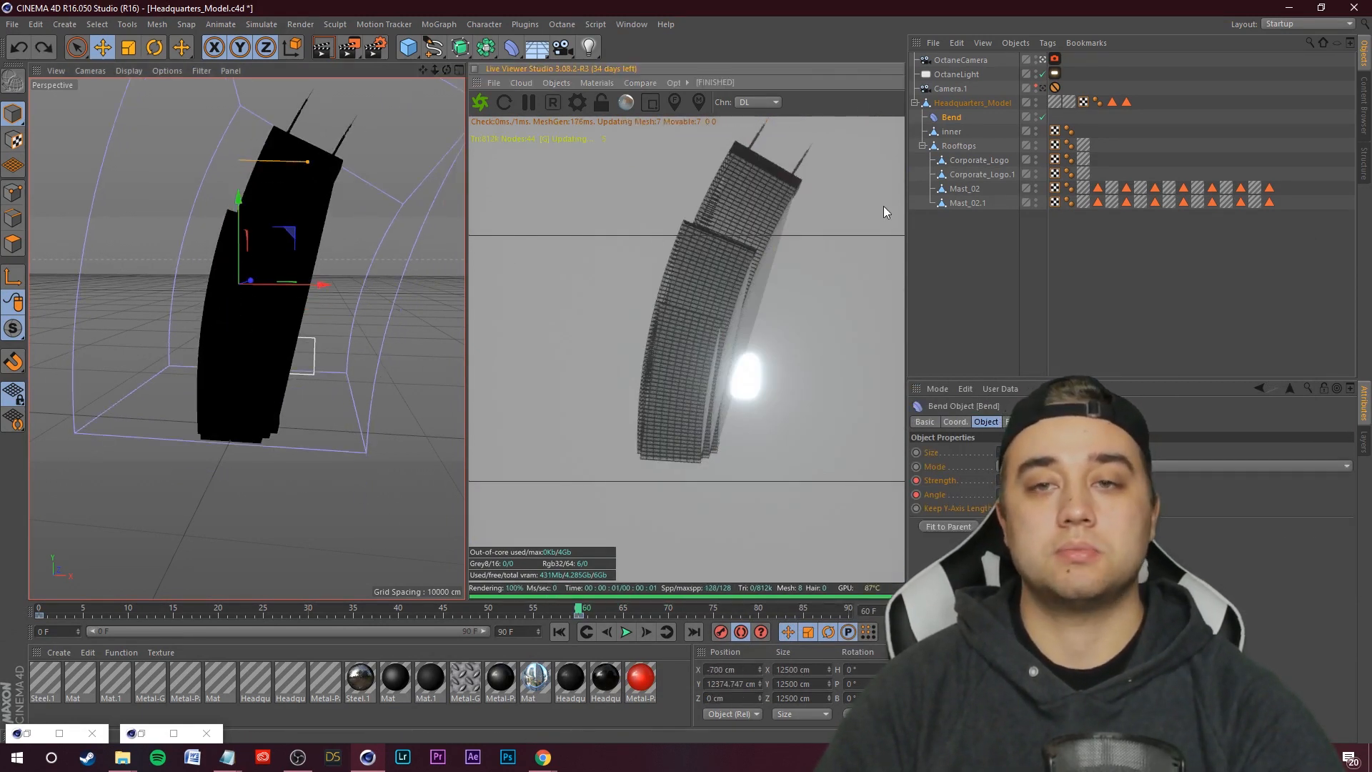
key("ctrl+y")
key("ctrl+z")
key("ctrl+y")
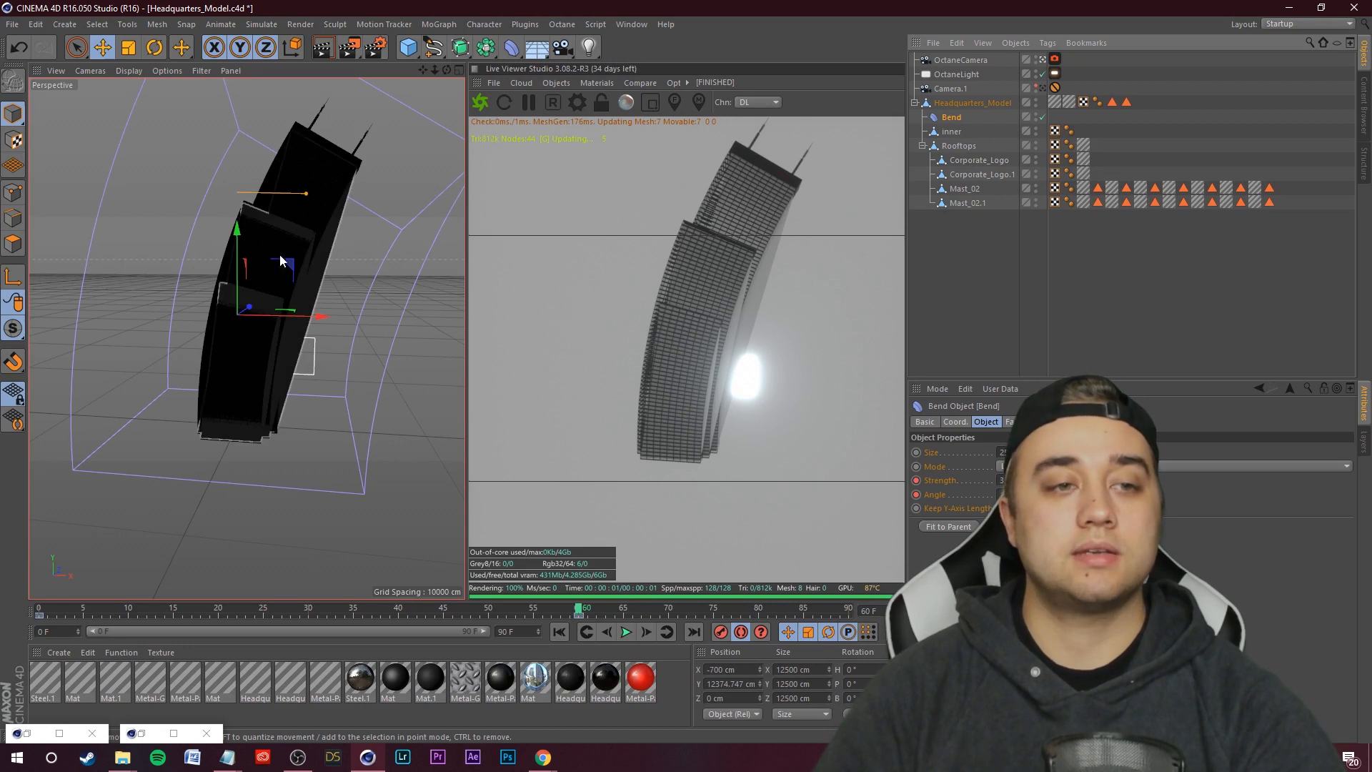
left_click_drag(238, 221, 241, 117)
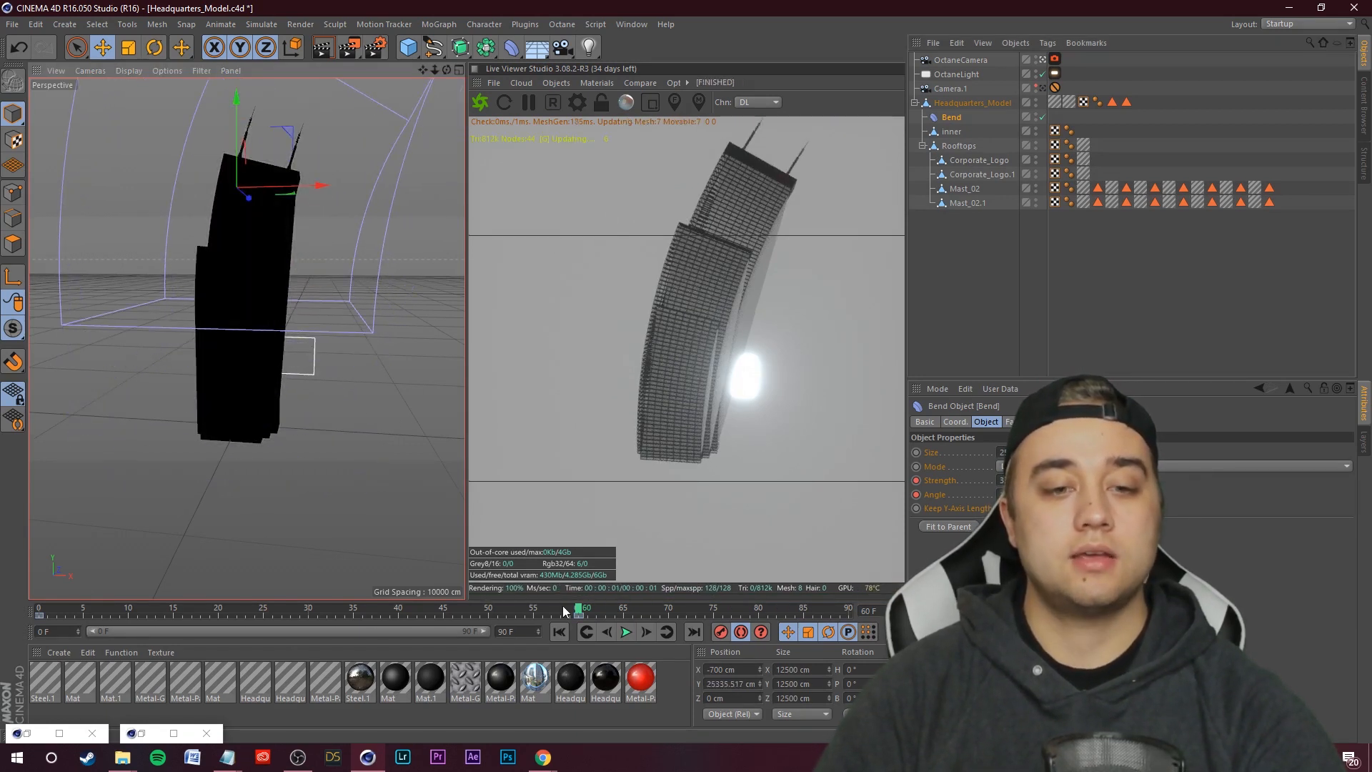
- Play back the bending tower animation and check it in the viewport and the Octane live render
left_click_drag(581, 611, 533, 597)
left_click_drag(386, 372, 538, 401, "alt")
left_click_drag(336, 432, 311, 400, "alt")
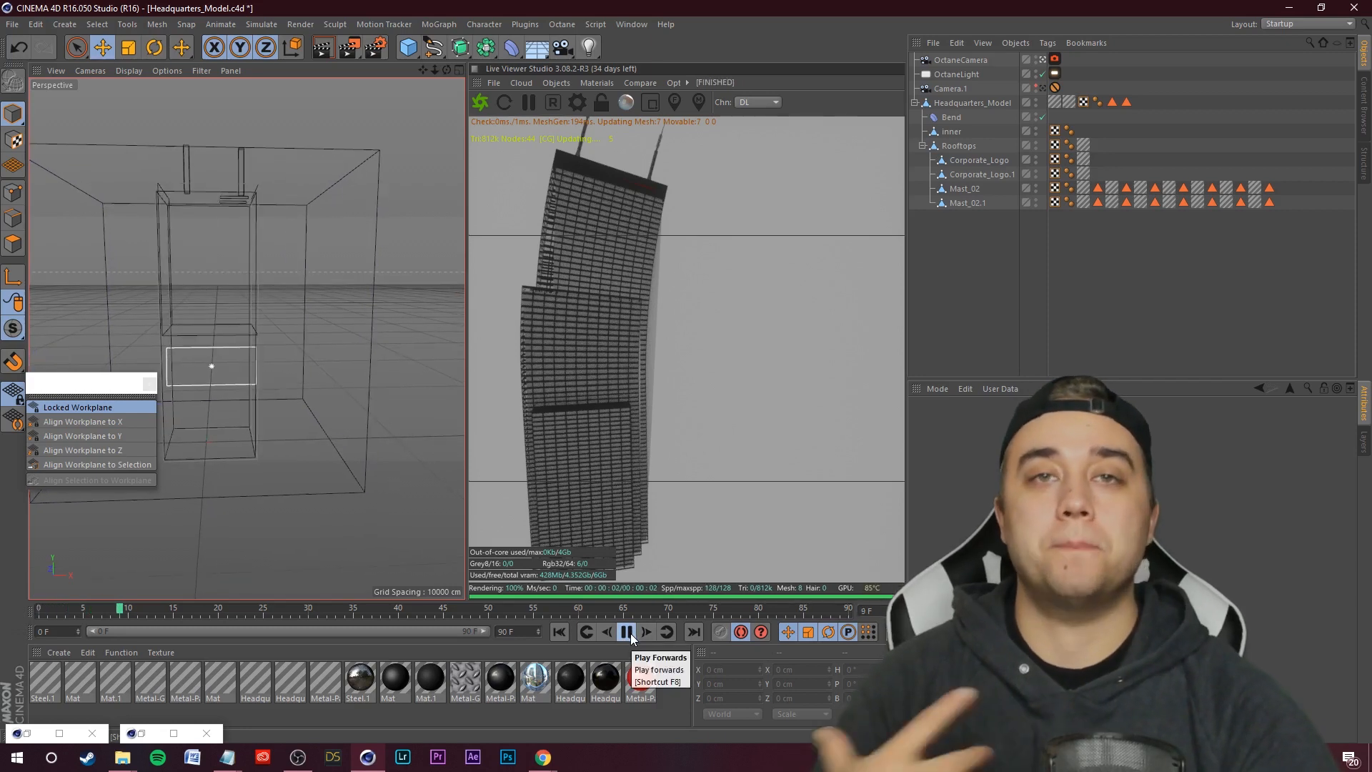
left_click(629, 632)
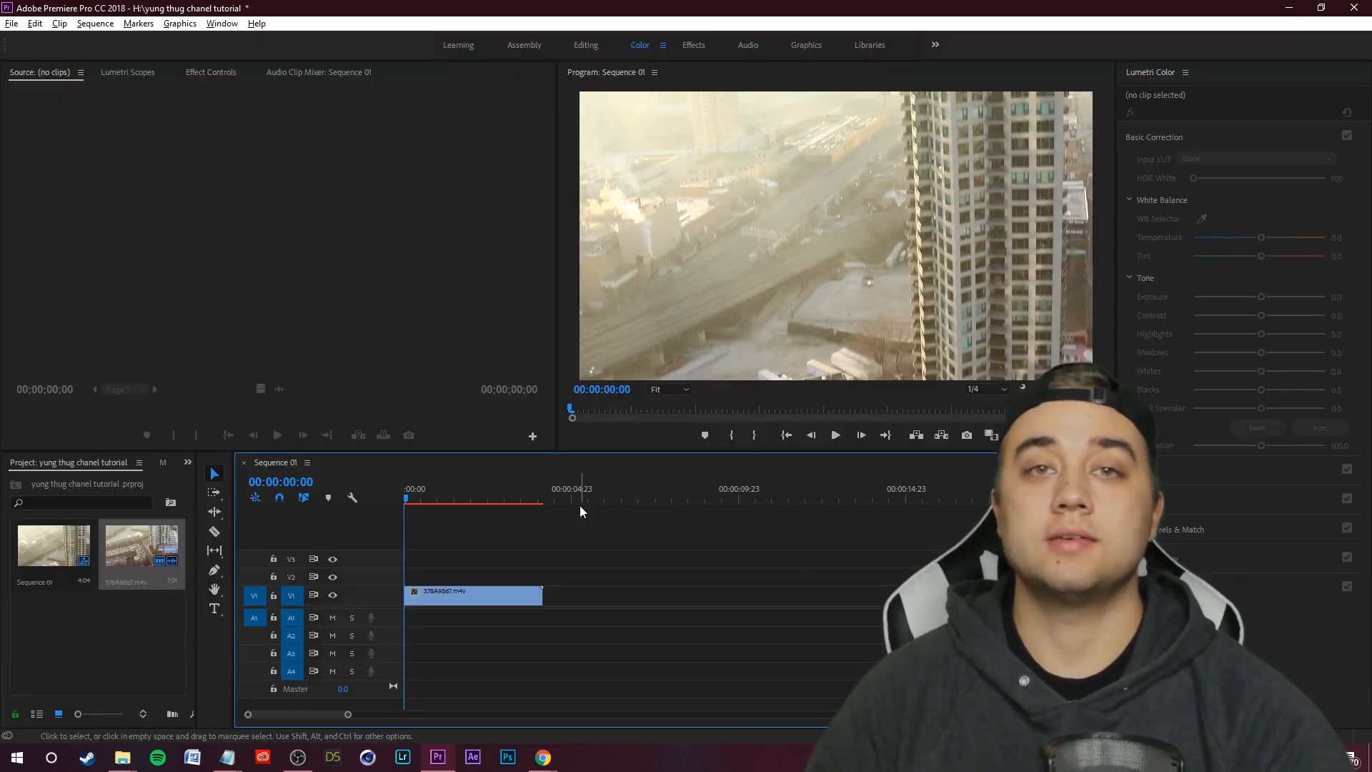
- In Premiere Pro, review the clip 378A9867.m4v and replace it with an After Effects composition
key("space")
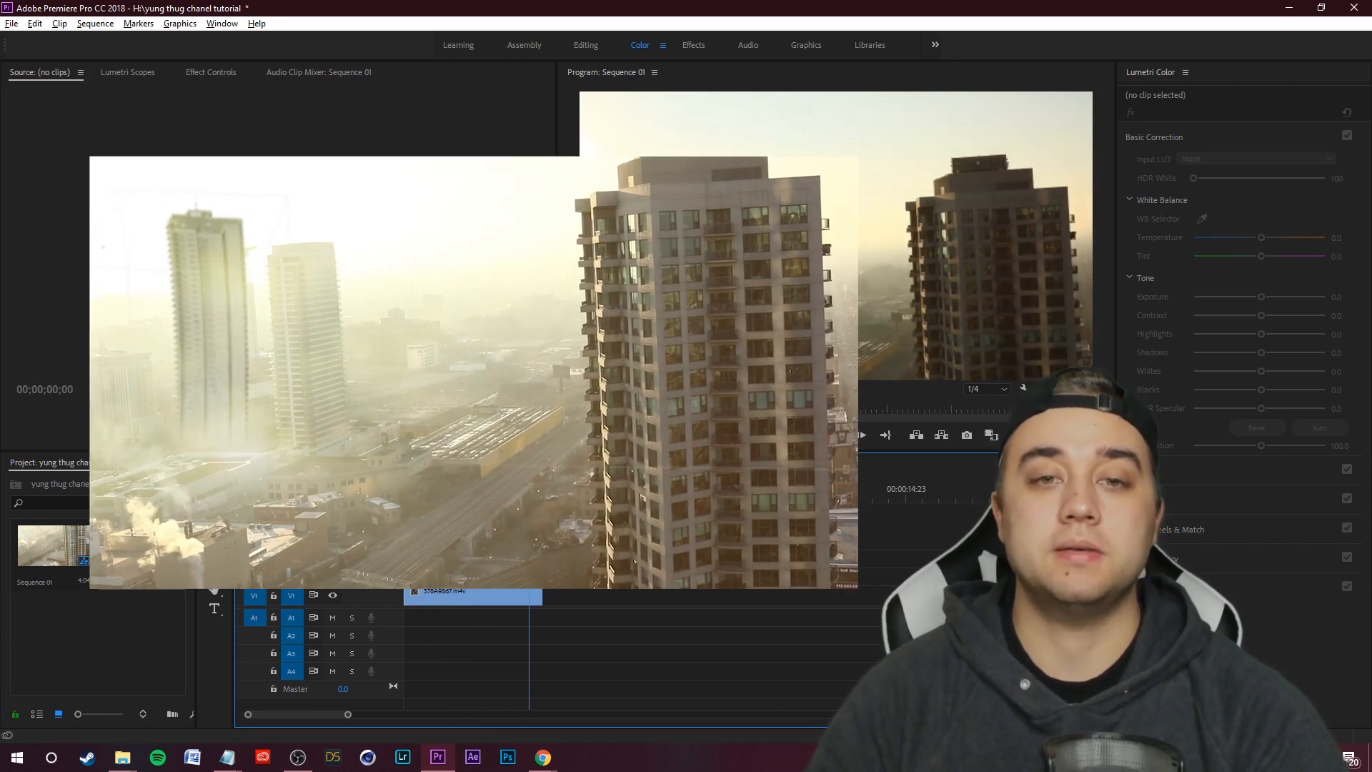
left_click_drag(541, 493, 404, 493)
key("space")
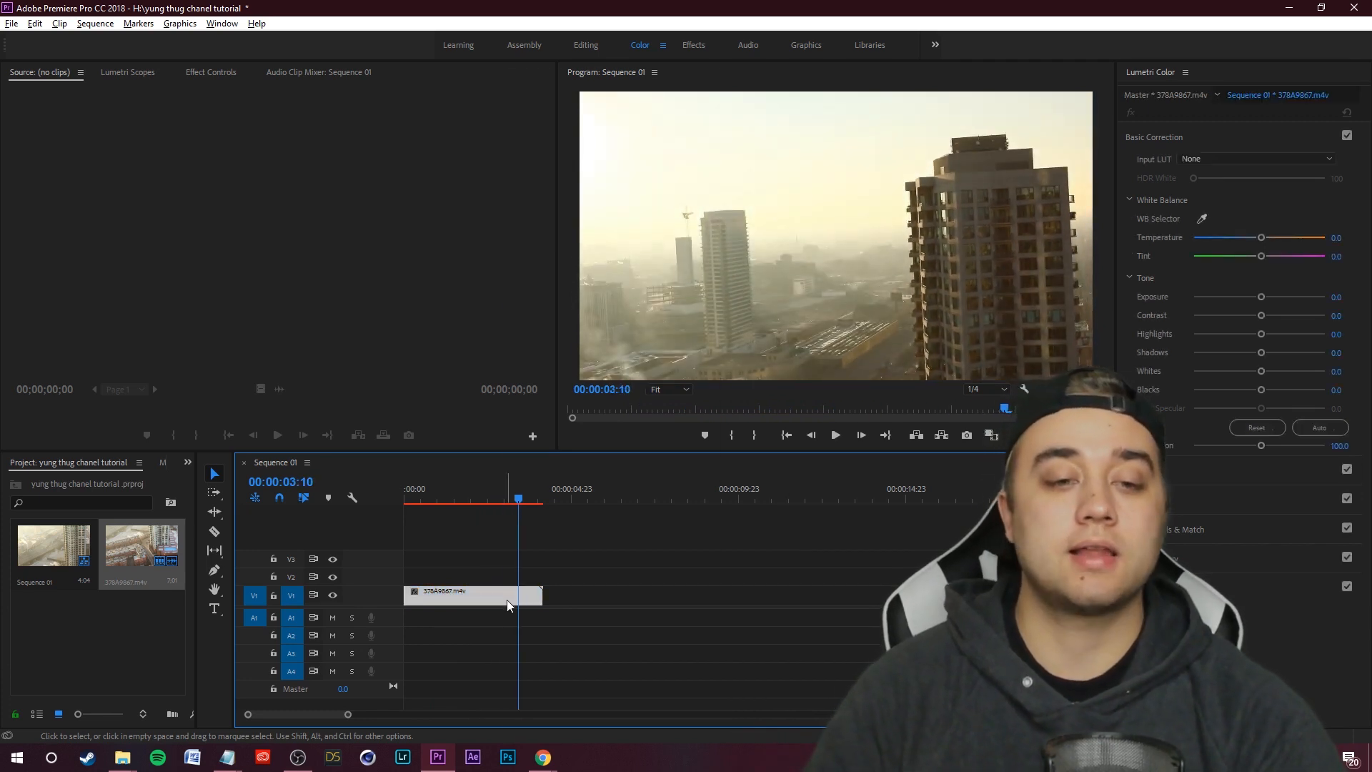
right_click(506, 597)
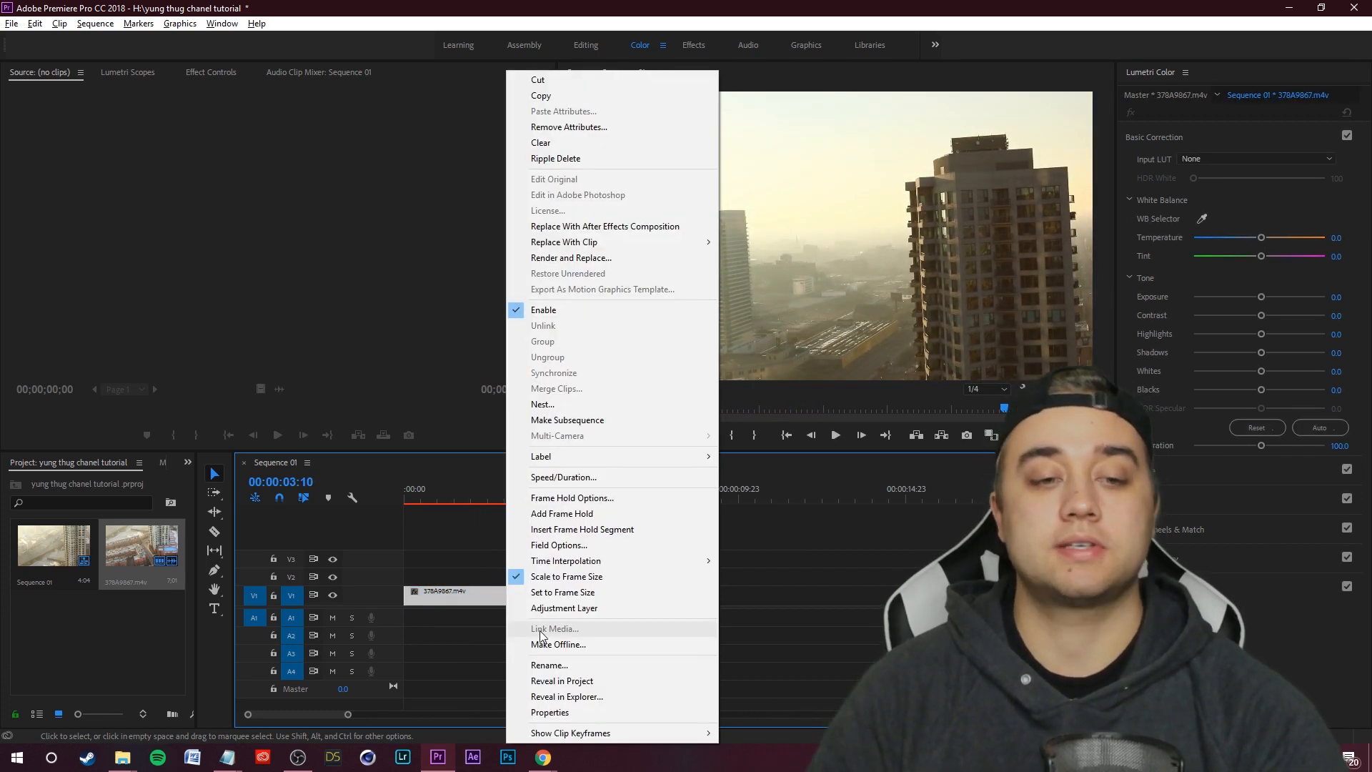
left_click(587, 227)
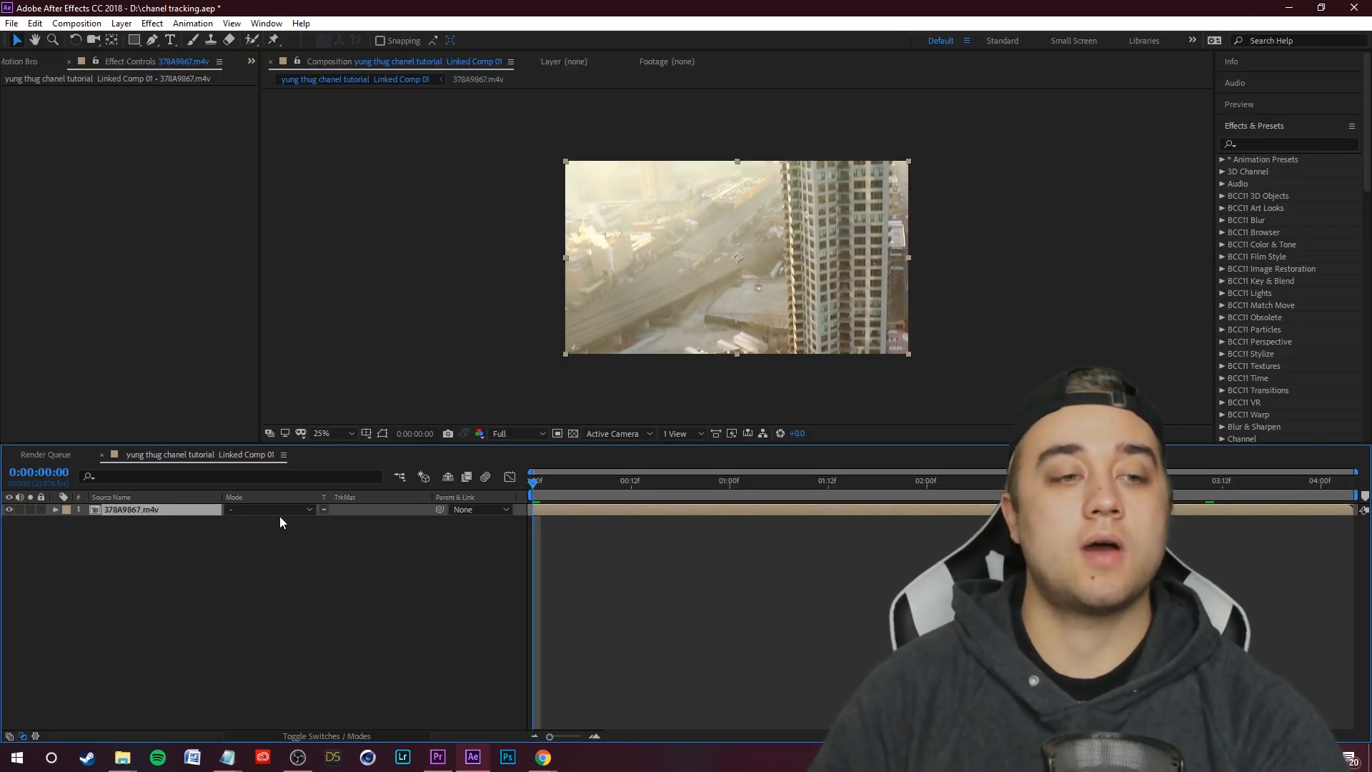
- In After Effects, open the nested composition 378A9867.m4v and select its footage layer
right_click(124, 511)
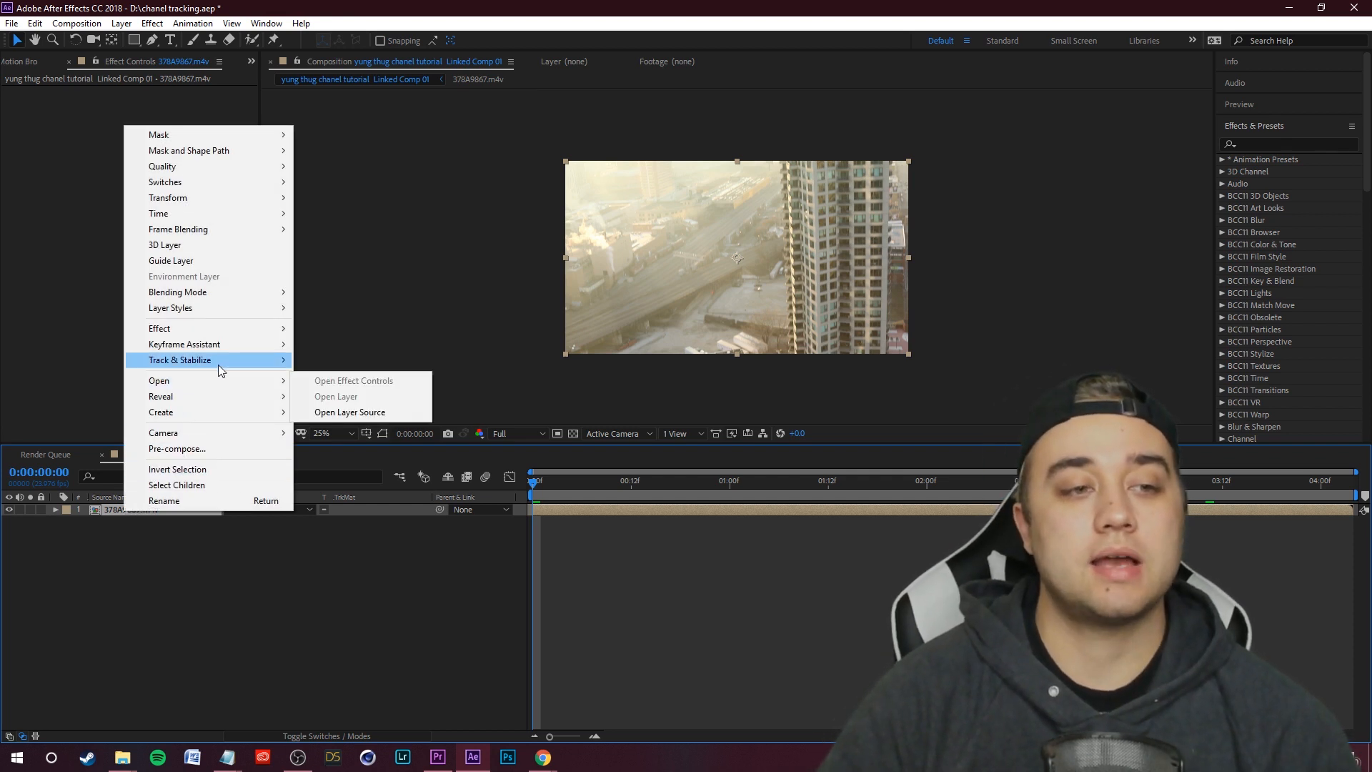
left_click(163, 526)
right_click(152, 509)
left_click(120, 517)
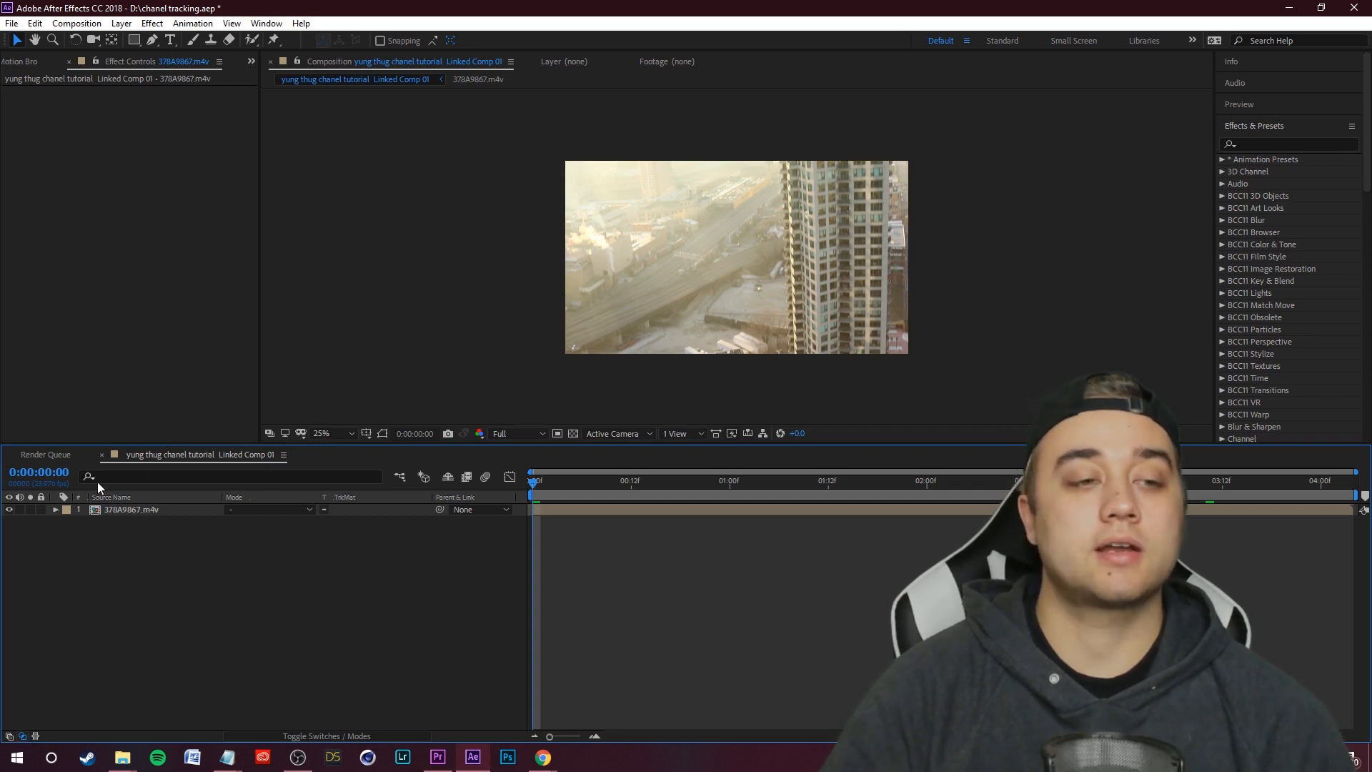
double_click(155, 510)
left_click(190, 510)
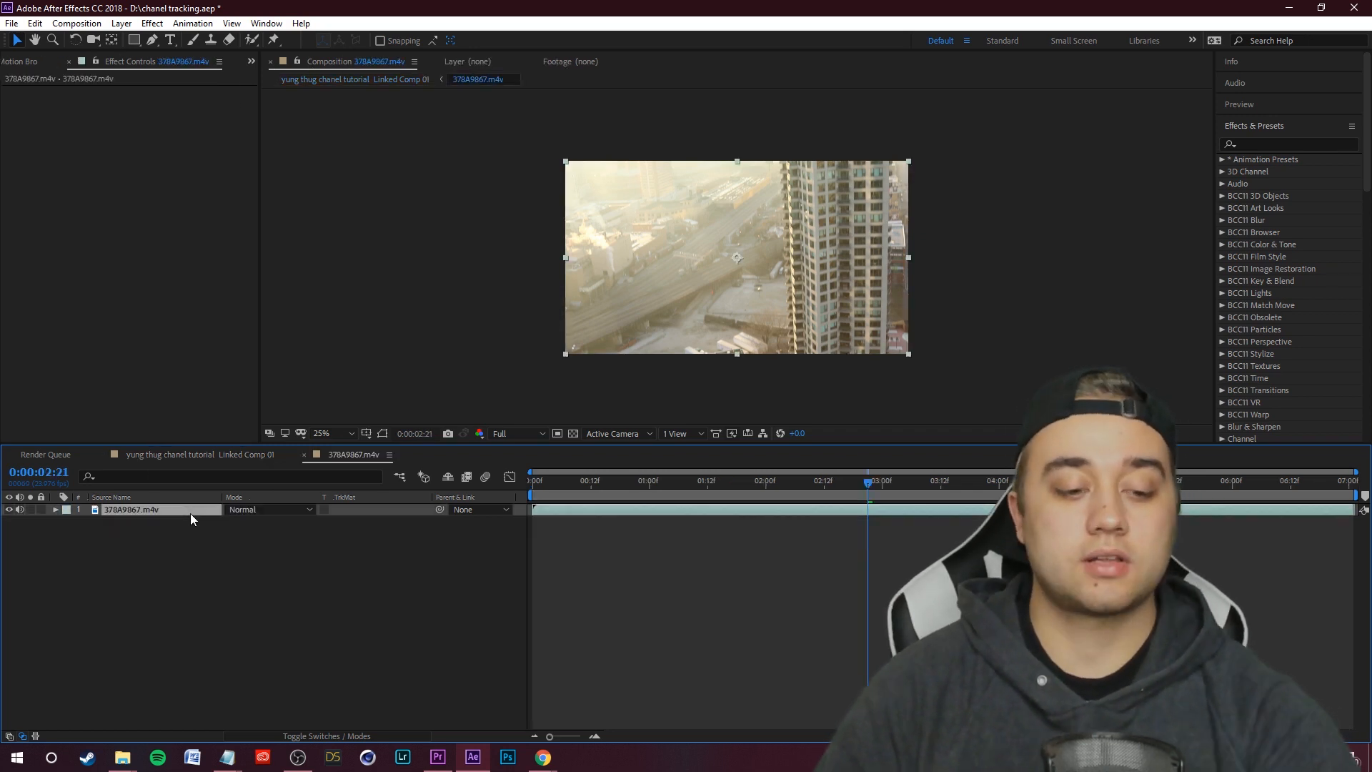
- Split the footage layer at 0:00:02:21 and delete the part before that time
key("ctrl+d")
left_click(147, 522)
key("Delete")
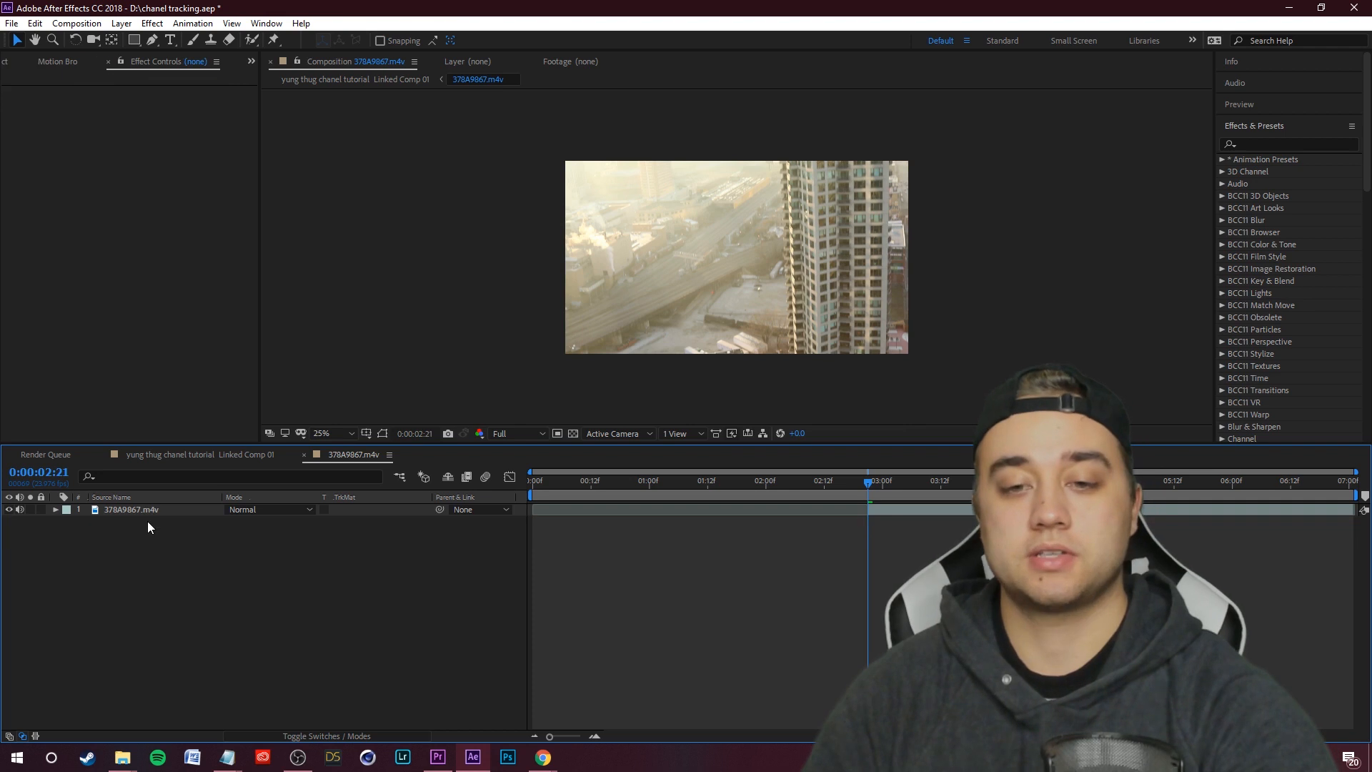
- Run Track Camera on the trimmed 378A9867.m4v layer
left_click(126, 512)
right_click(123, 508)
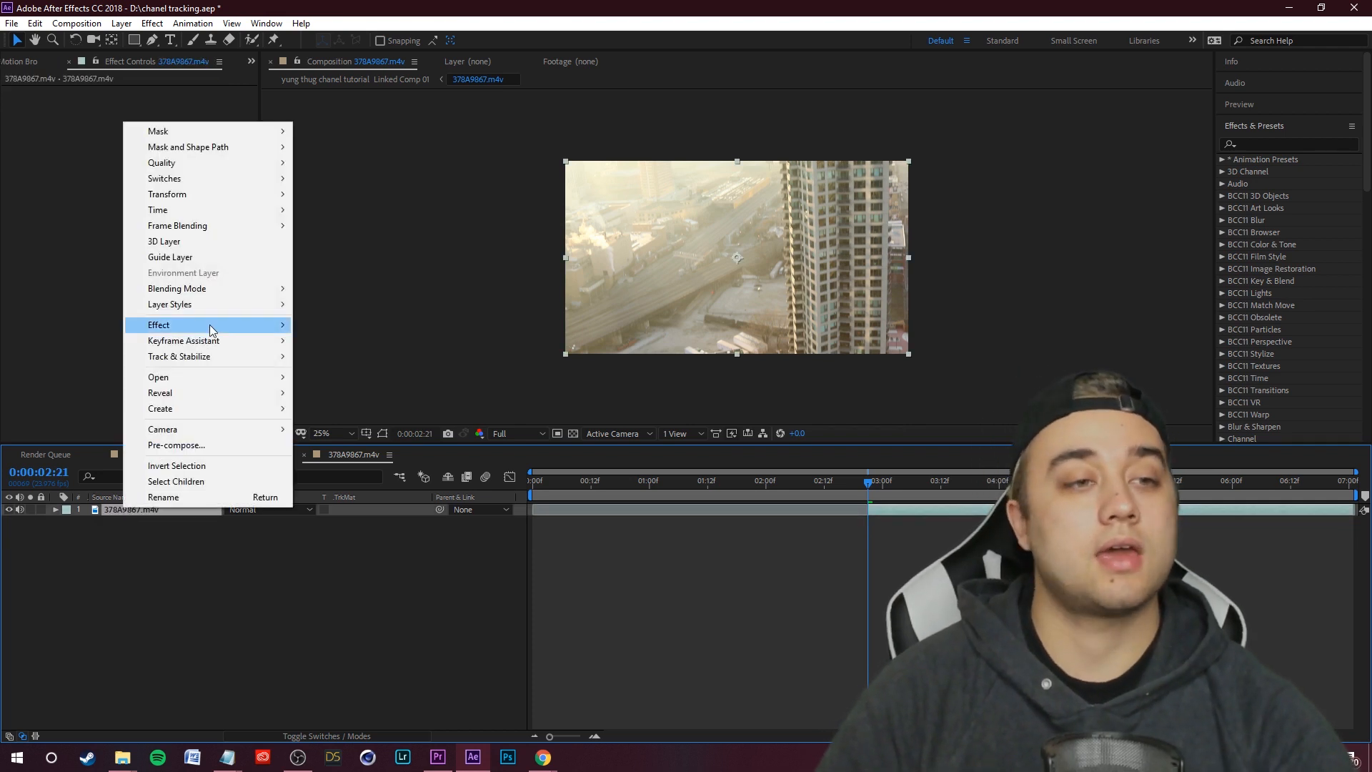
mouse_move(219, 358)
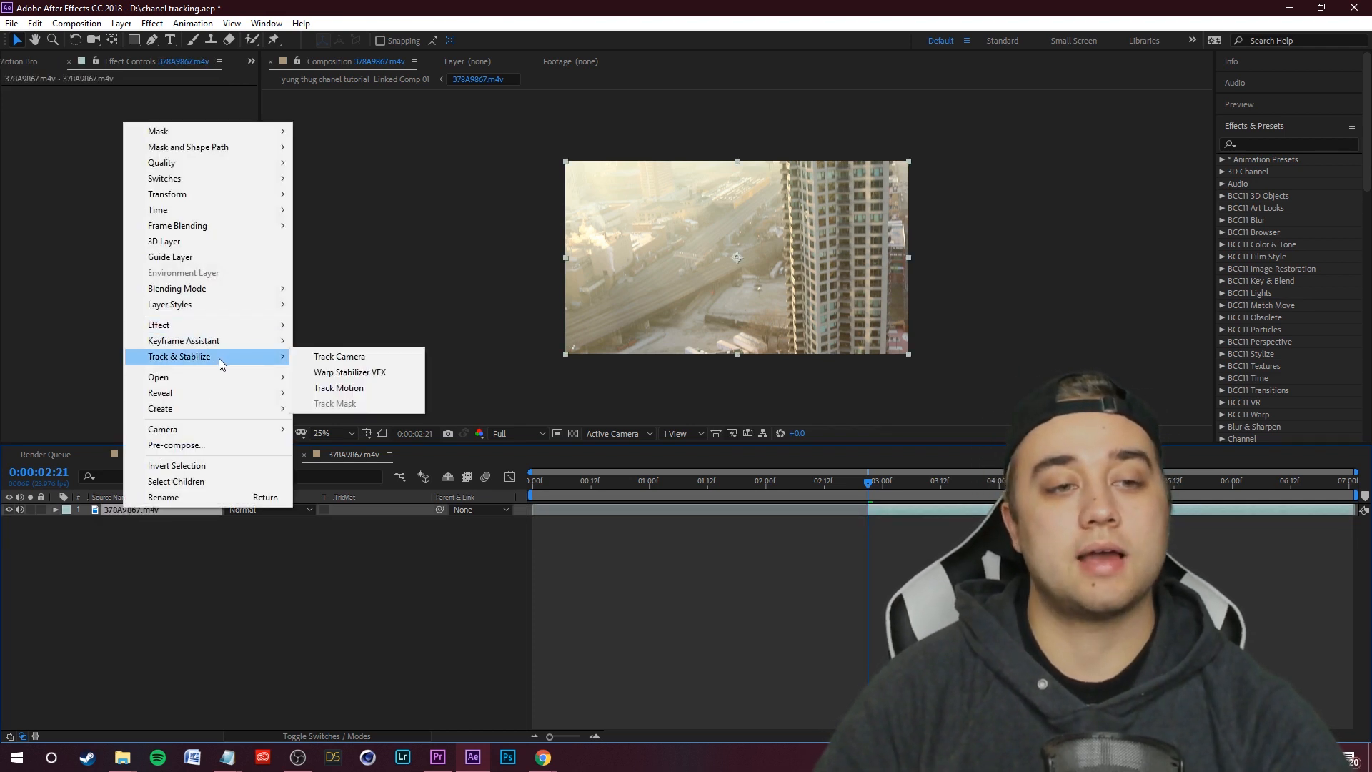
left_click(354, 363)
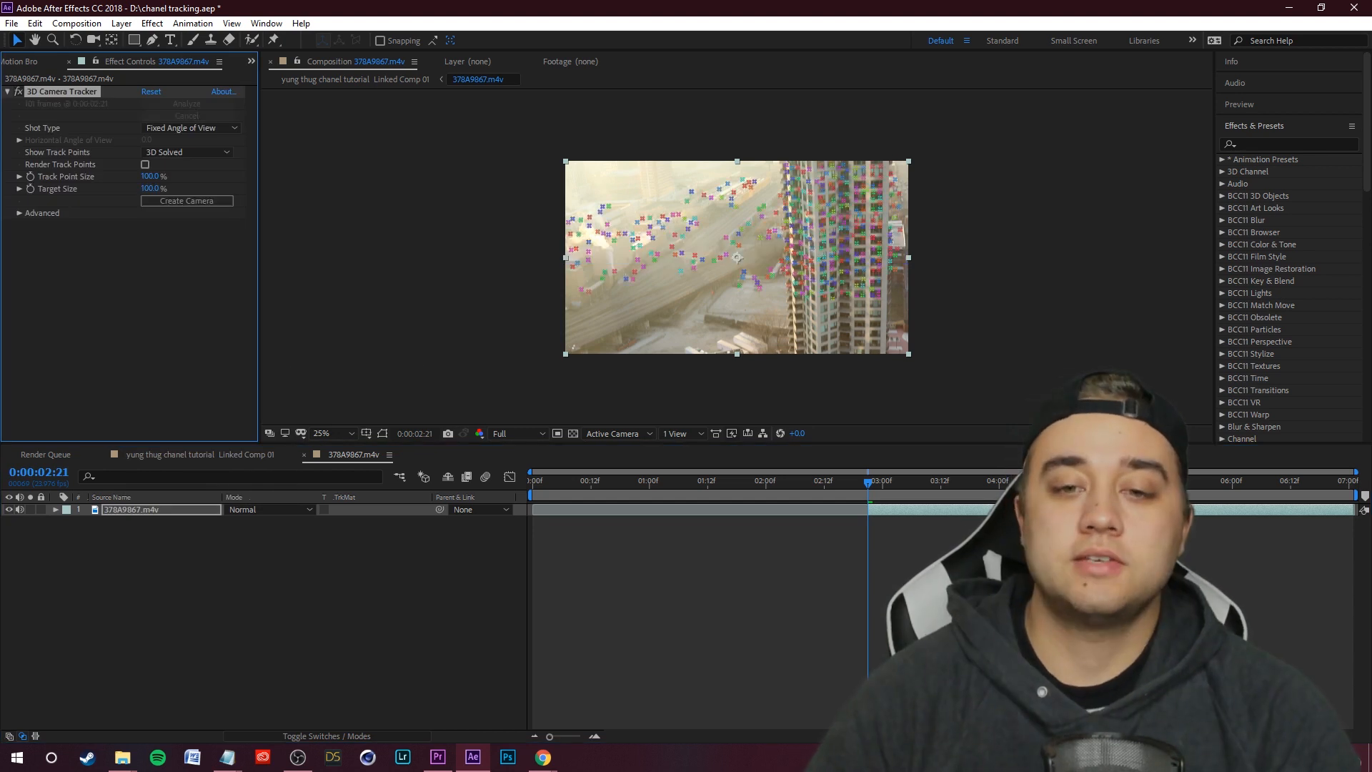
- Create a camera from the 3D Camera Tracker solve and scrub the tracked footage, returning to 0:00:02:21
left_click_drag(908, 490, 871, 543)
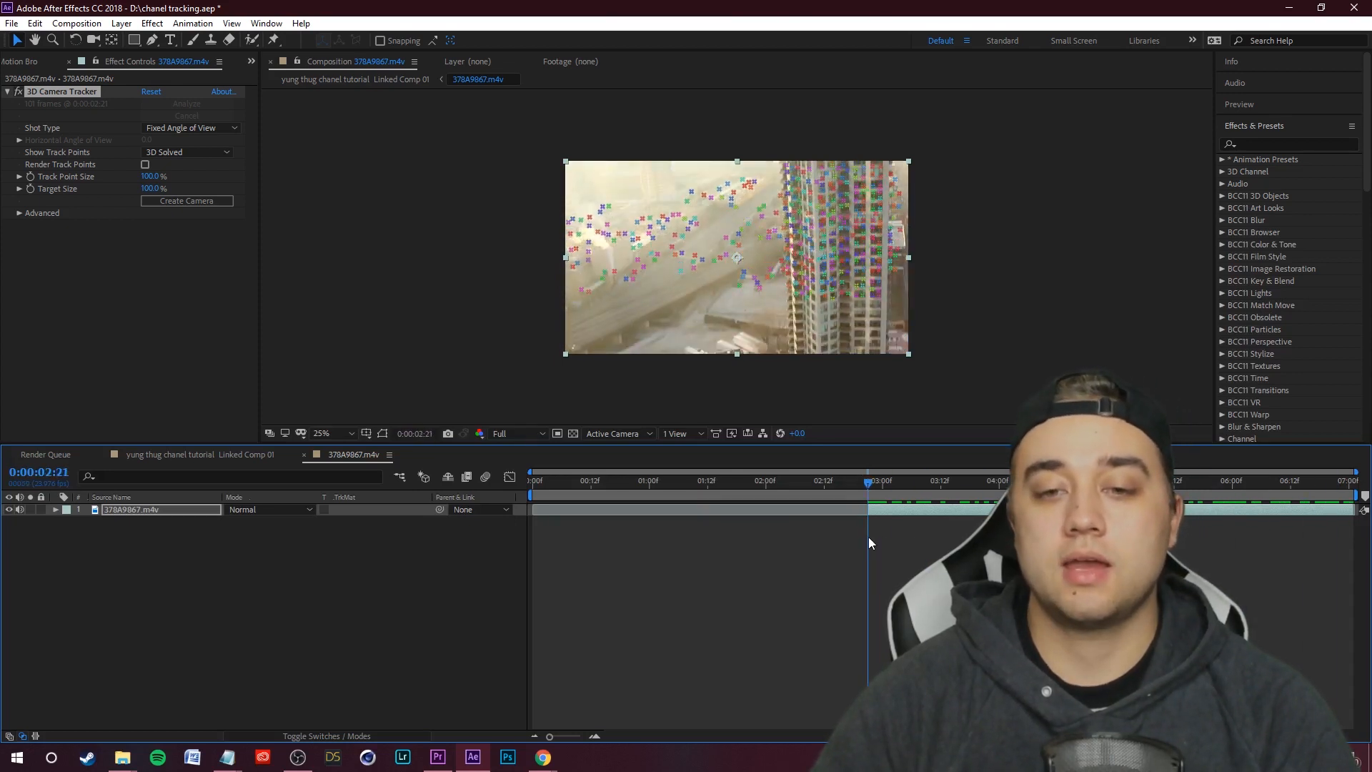
left_click(195, 203)
mouse_move(869, 484)
left_mouse_down()
mouse_move(991, 487)
mouse_move(871, 503)
left_mouse_up()
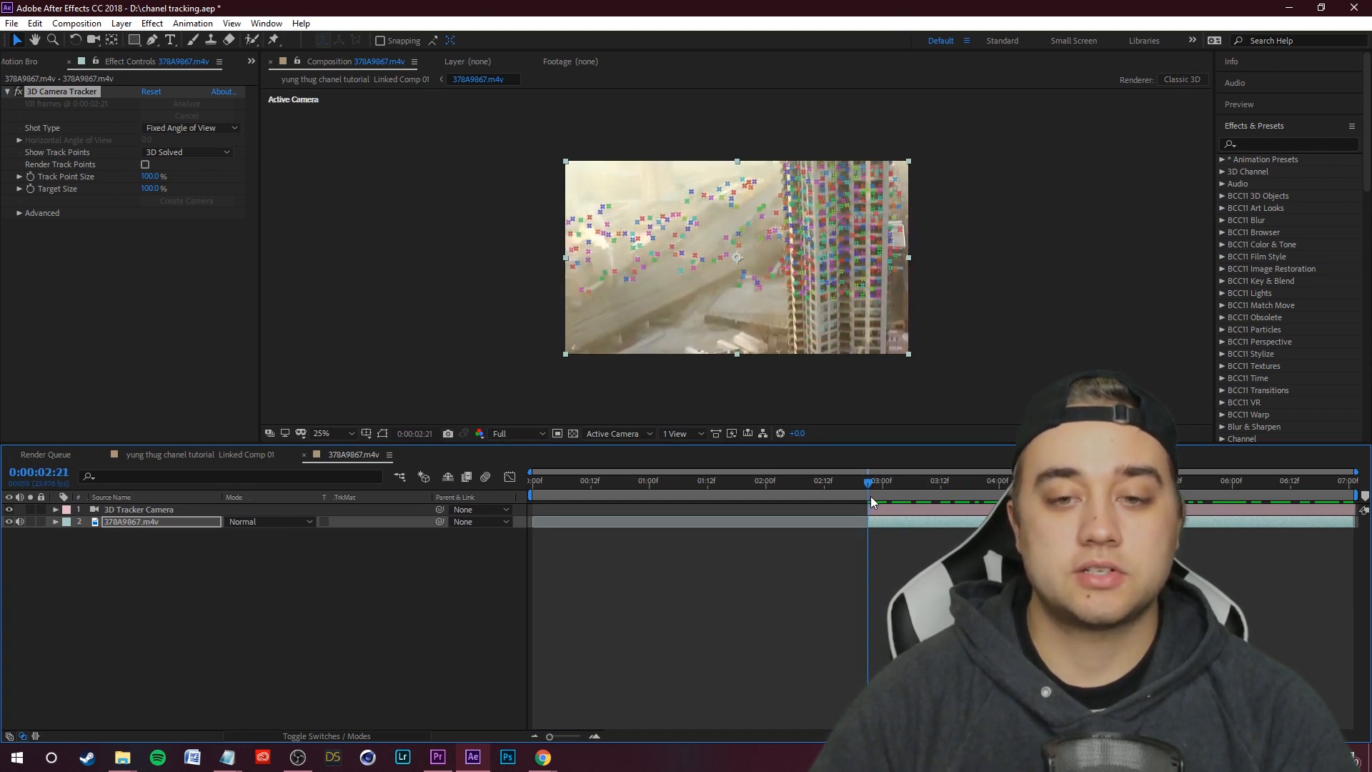
left_click(140, 511)
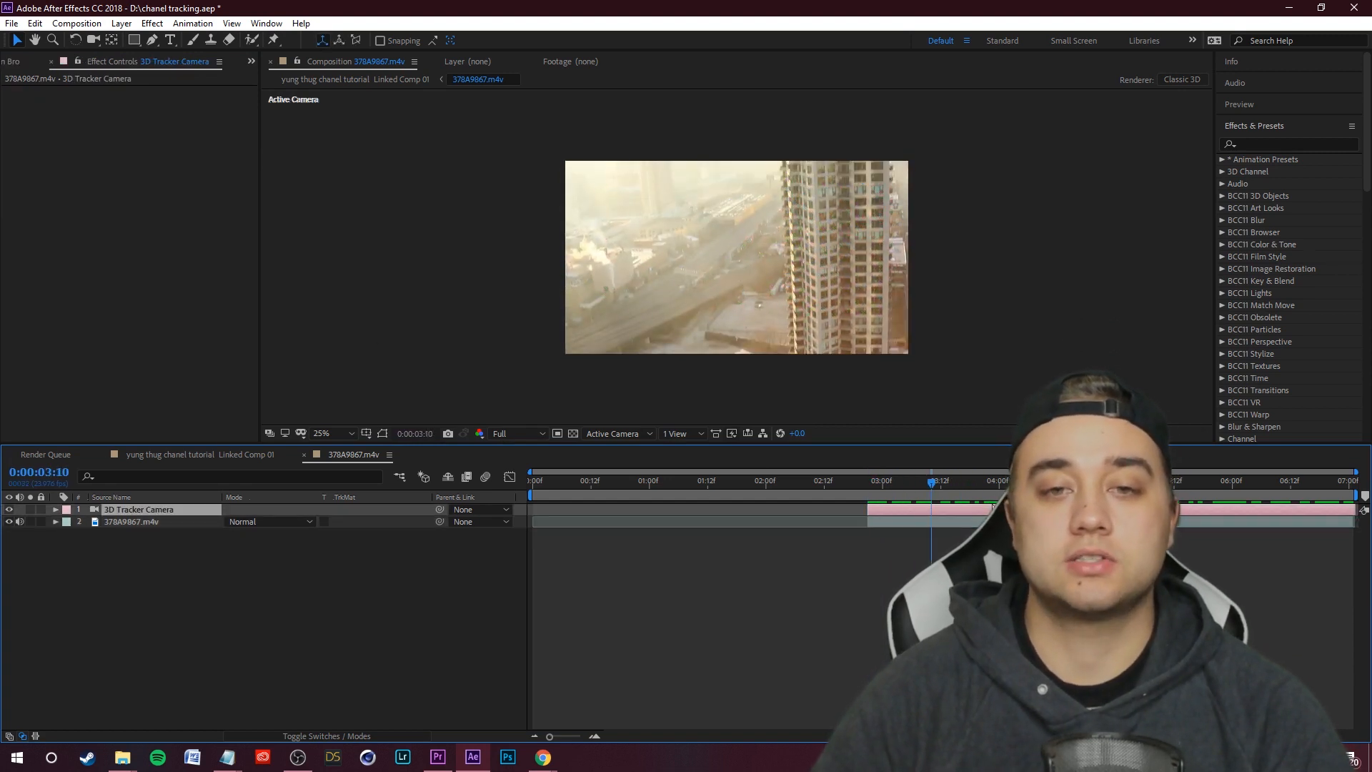
key("End")
left_click_drag(1002, 508, 865, 526)
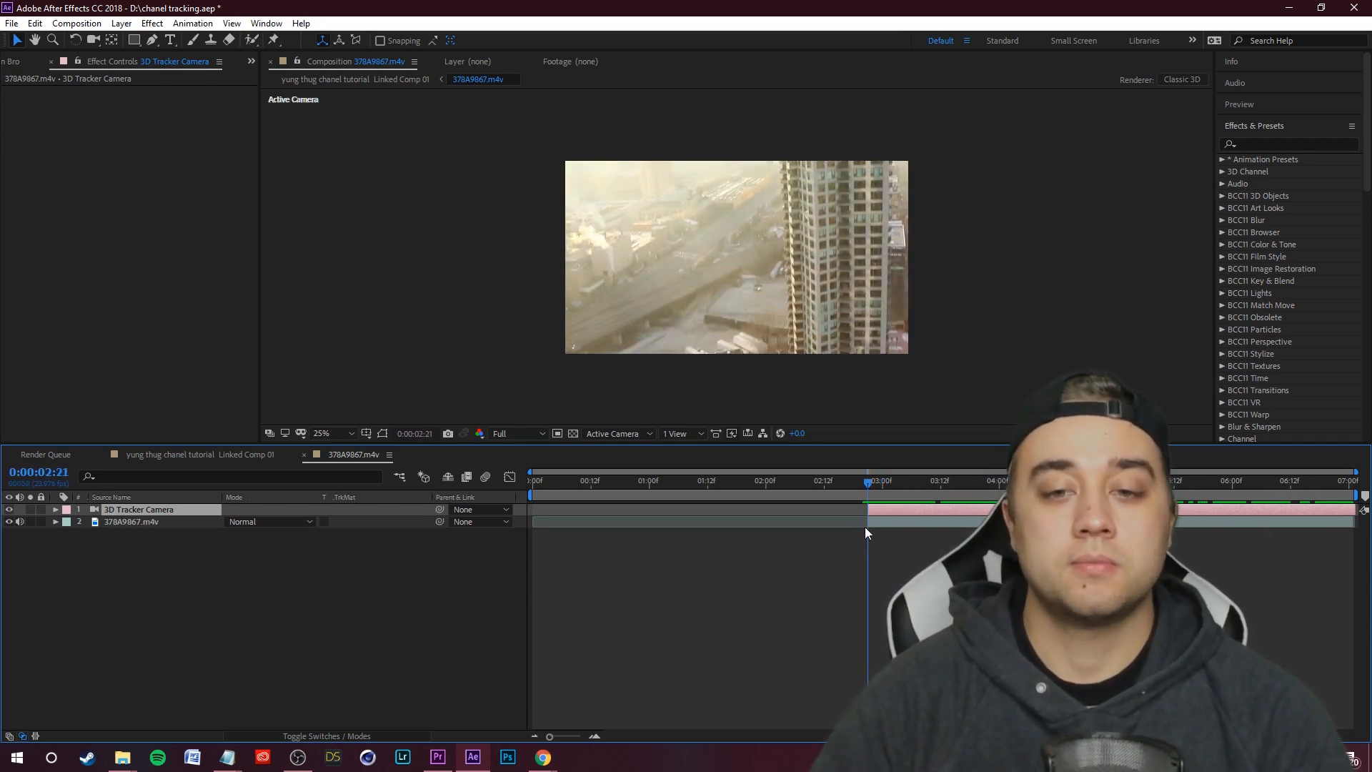
- Show the footage layer's camera track points and create a solid on the city ground beside the foreground tower at 0:00:05:13
left_click(141, 523)
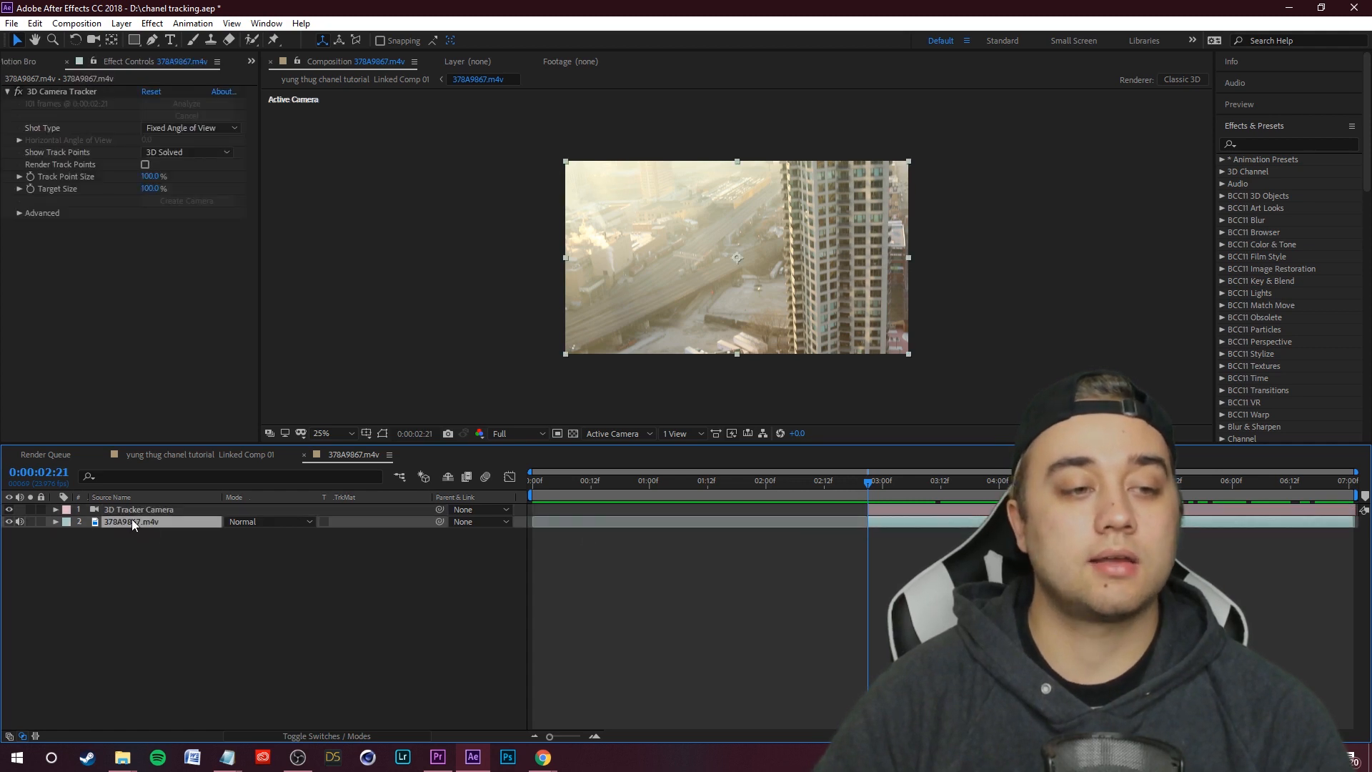
left_click(63, 91)
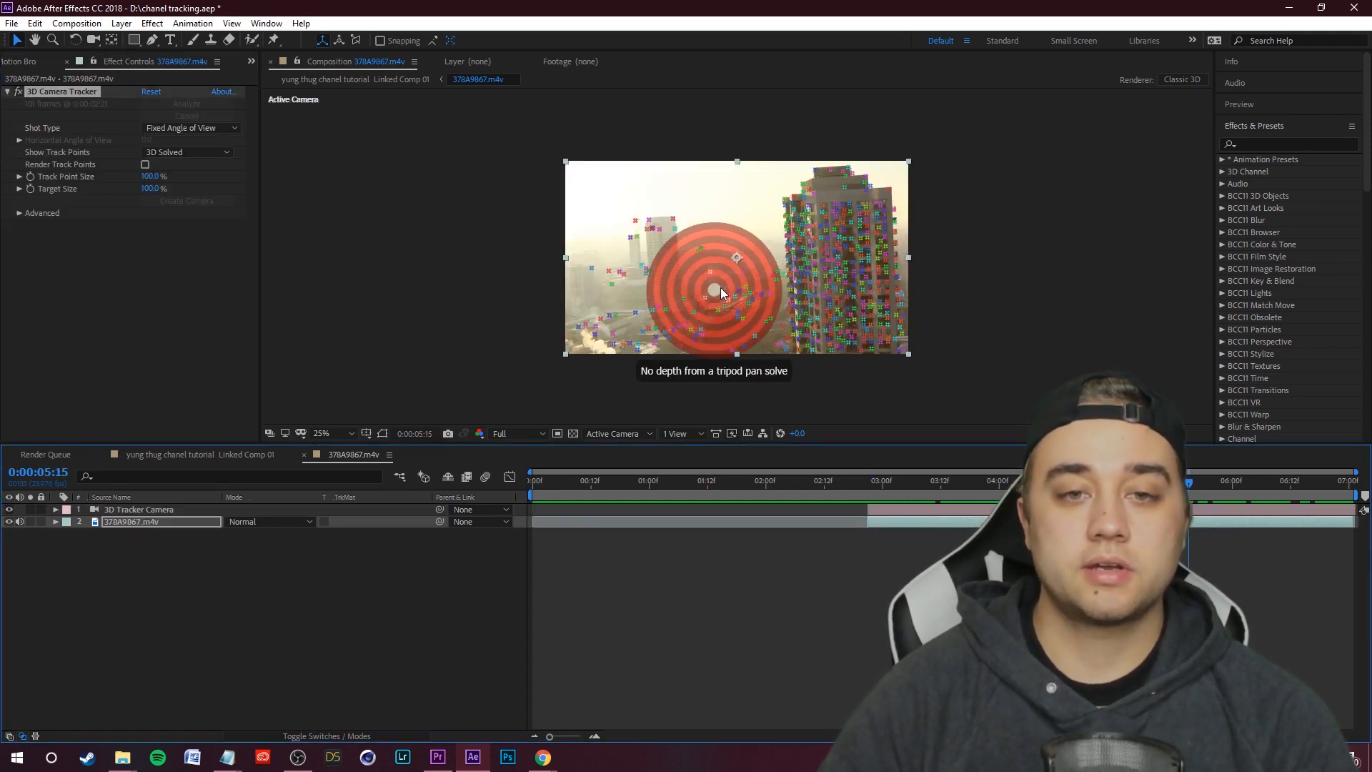
scroll(673, 329, "up", 2)
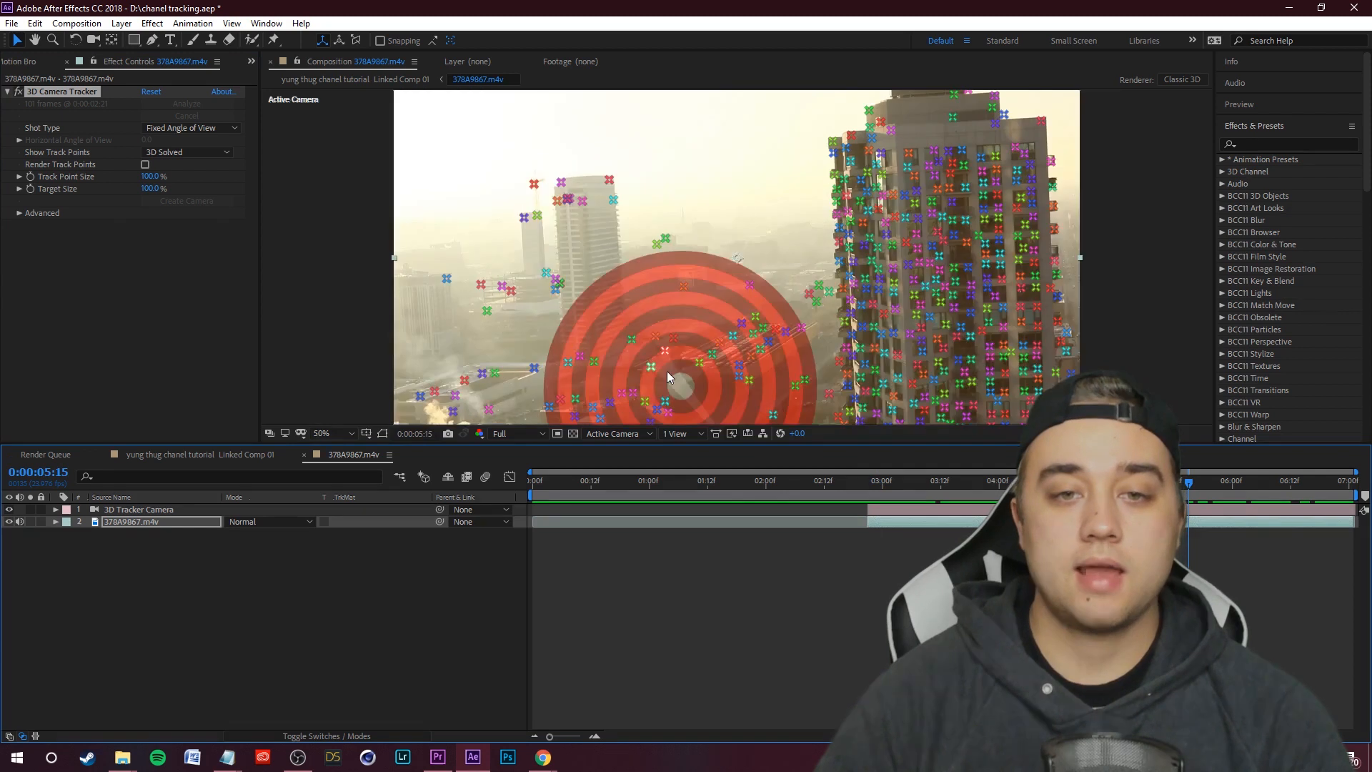
left_click_drag(1188, 482, 1151, 515)
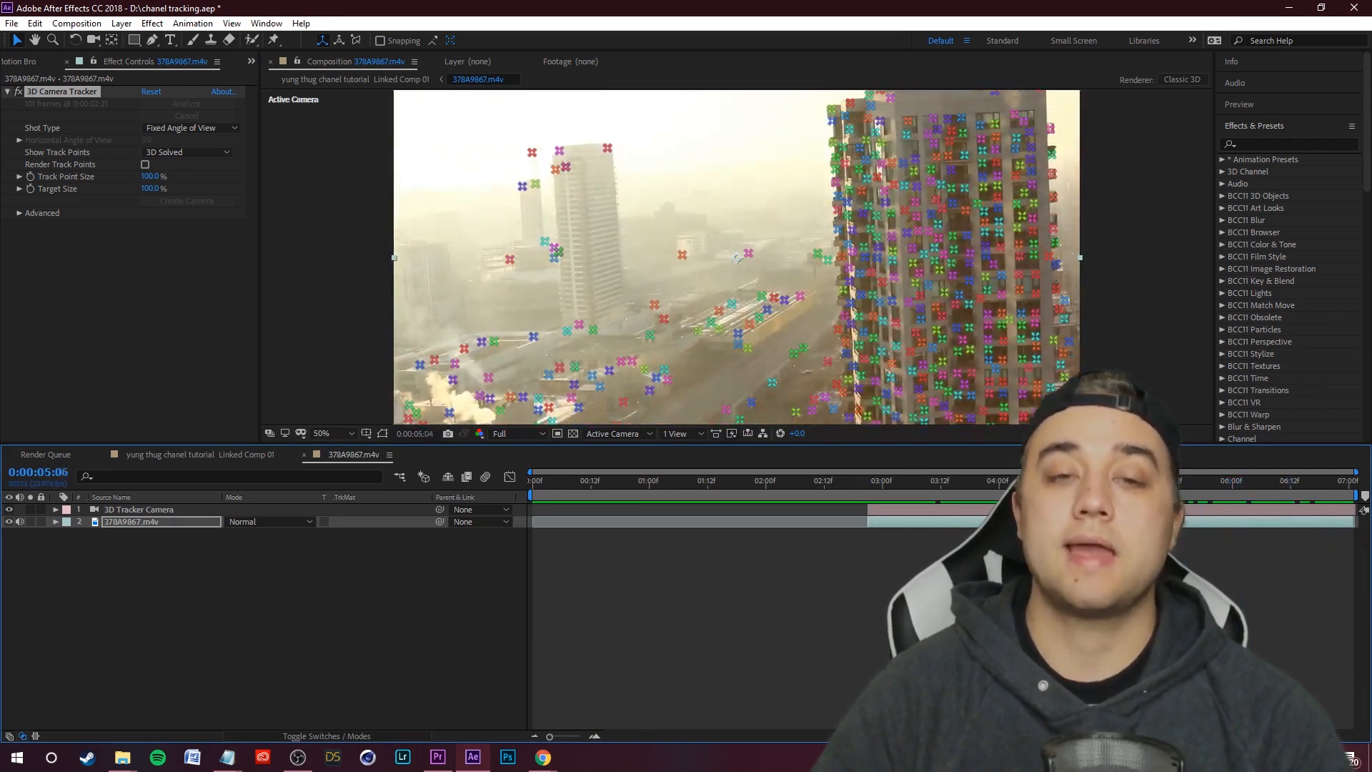
right_click(1152, 518)
left_click(1154, 554)
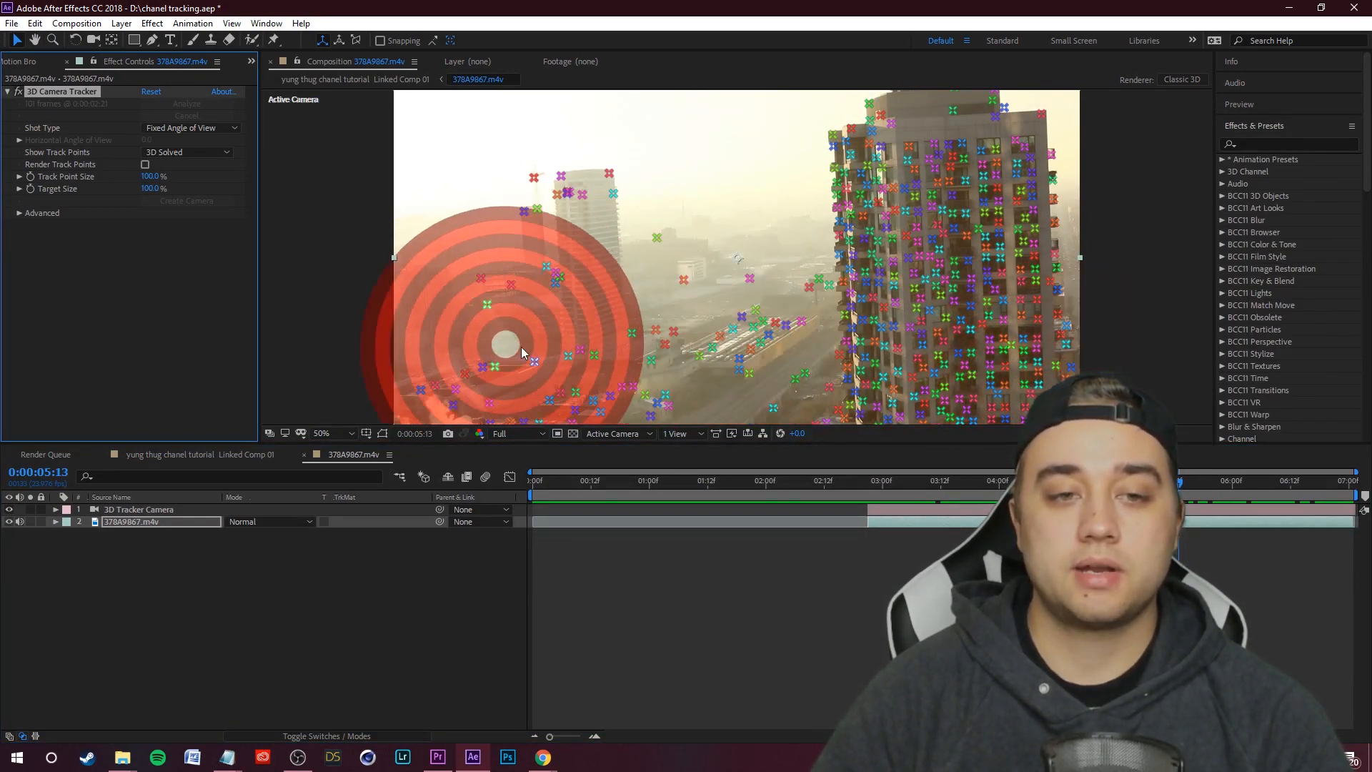
right_click(516, 346)
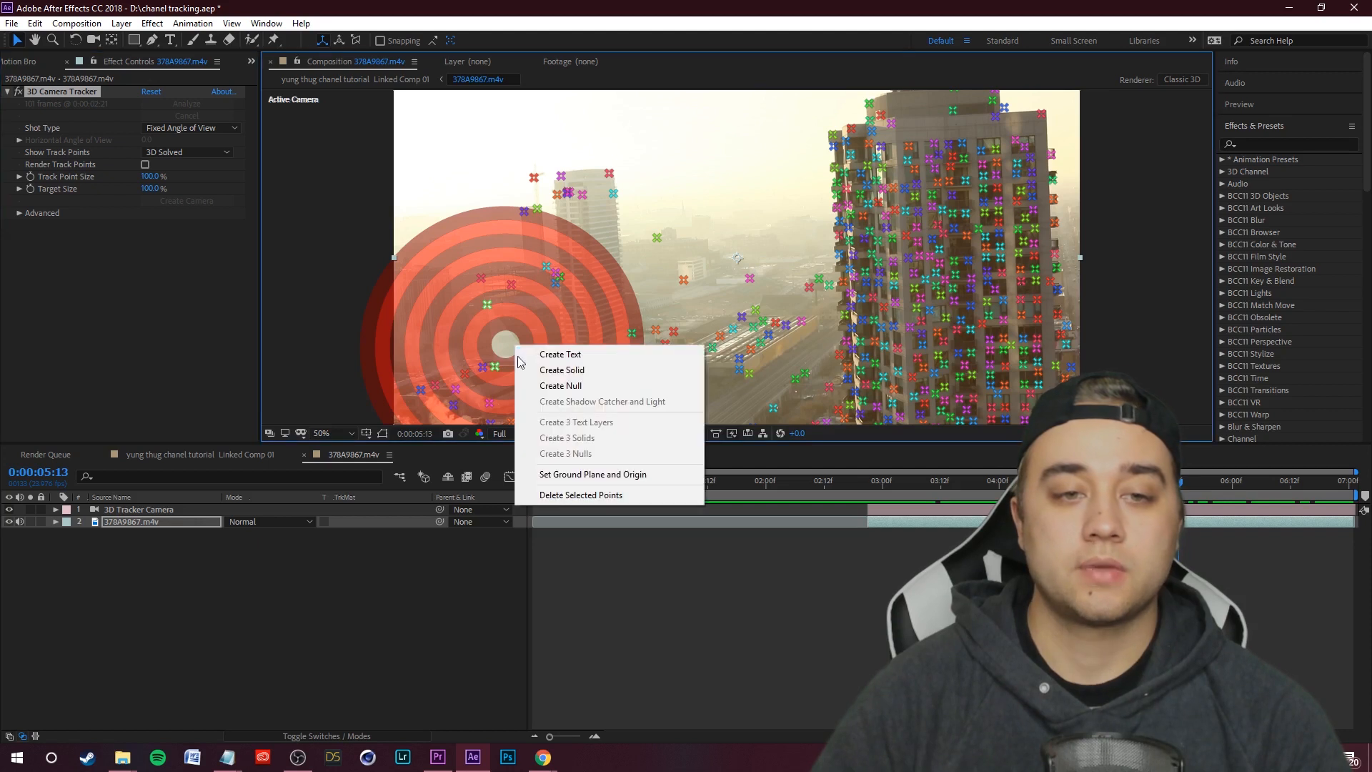
left_click(585, 371)
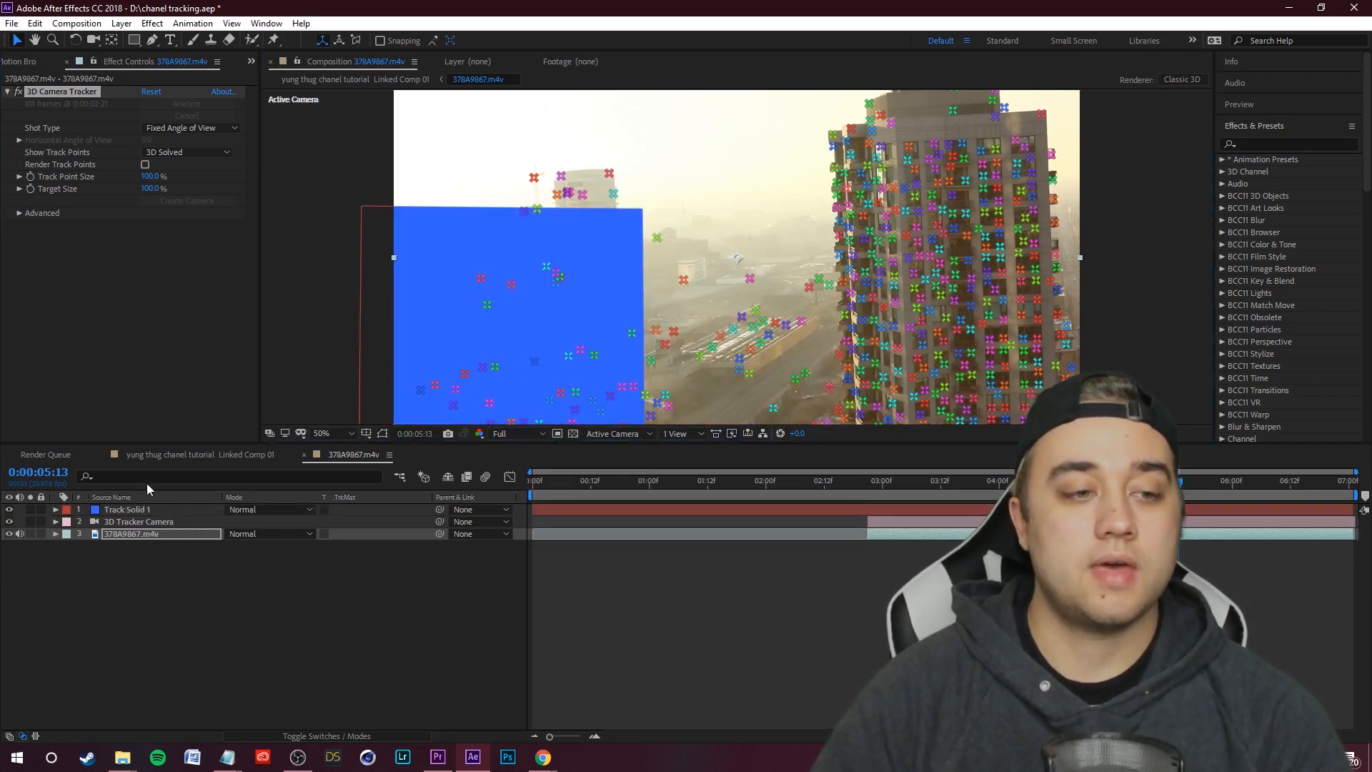
- Lay Track Solid 1 flat on the city ground by setting its X orientation to 100°, and scale it down
left_click(147, 513)
key("comma")
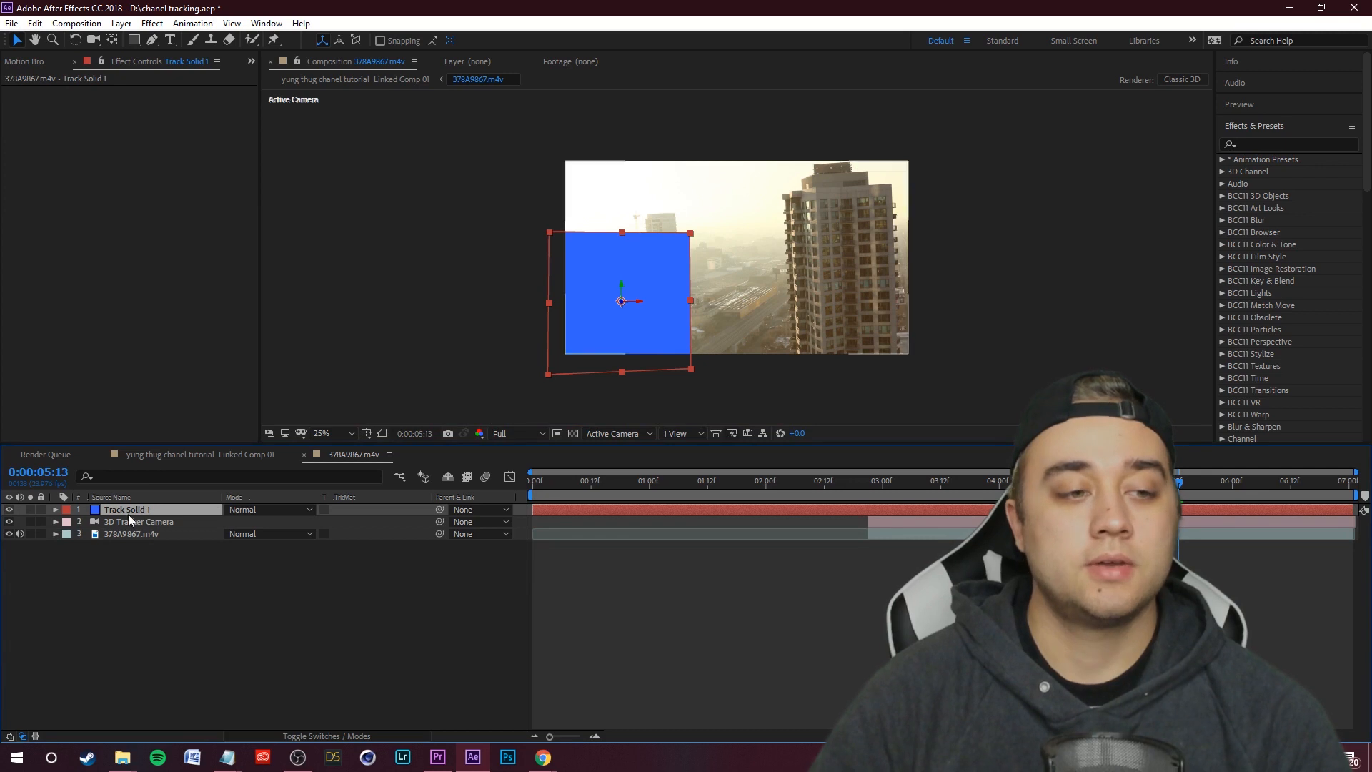
left_click(56, 509)
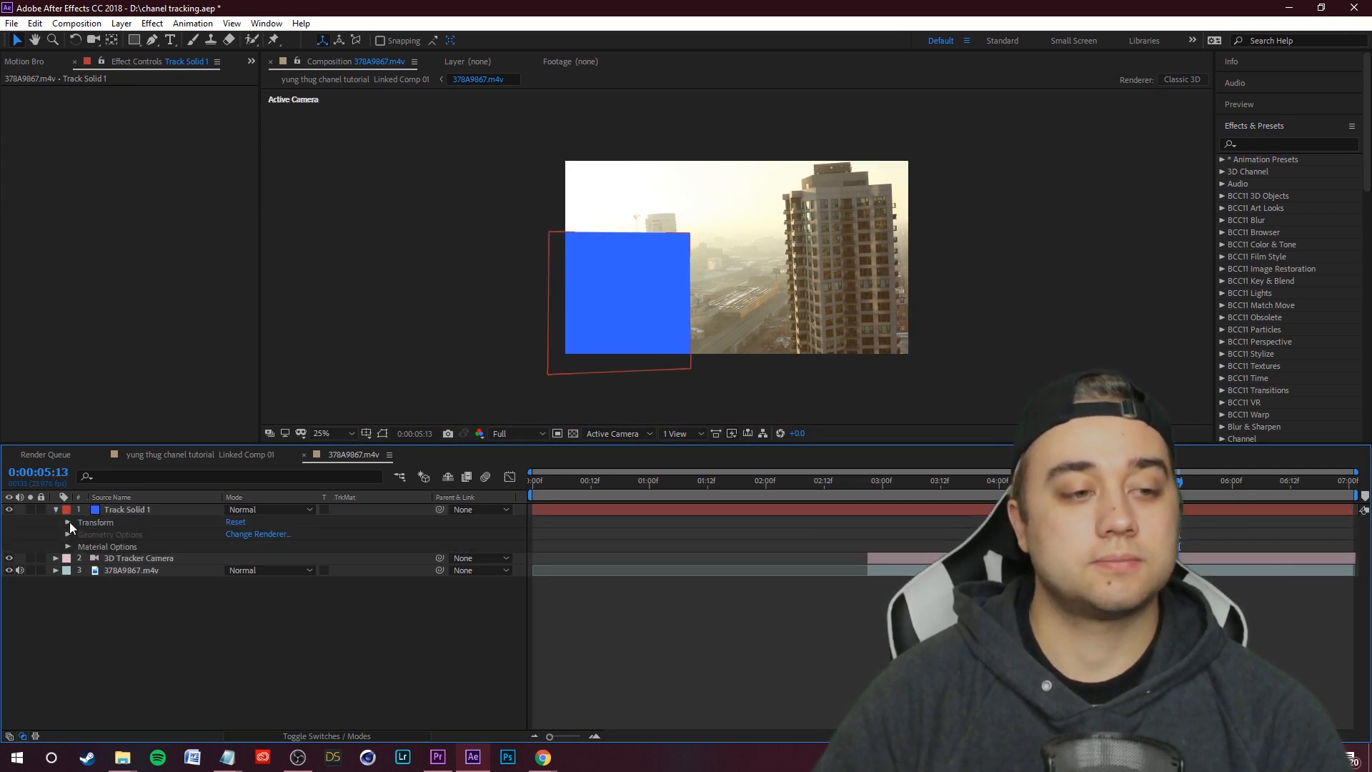
left_click(68, 523)
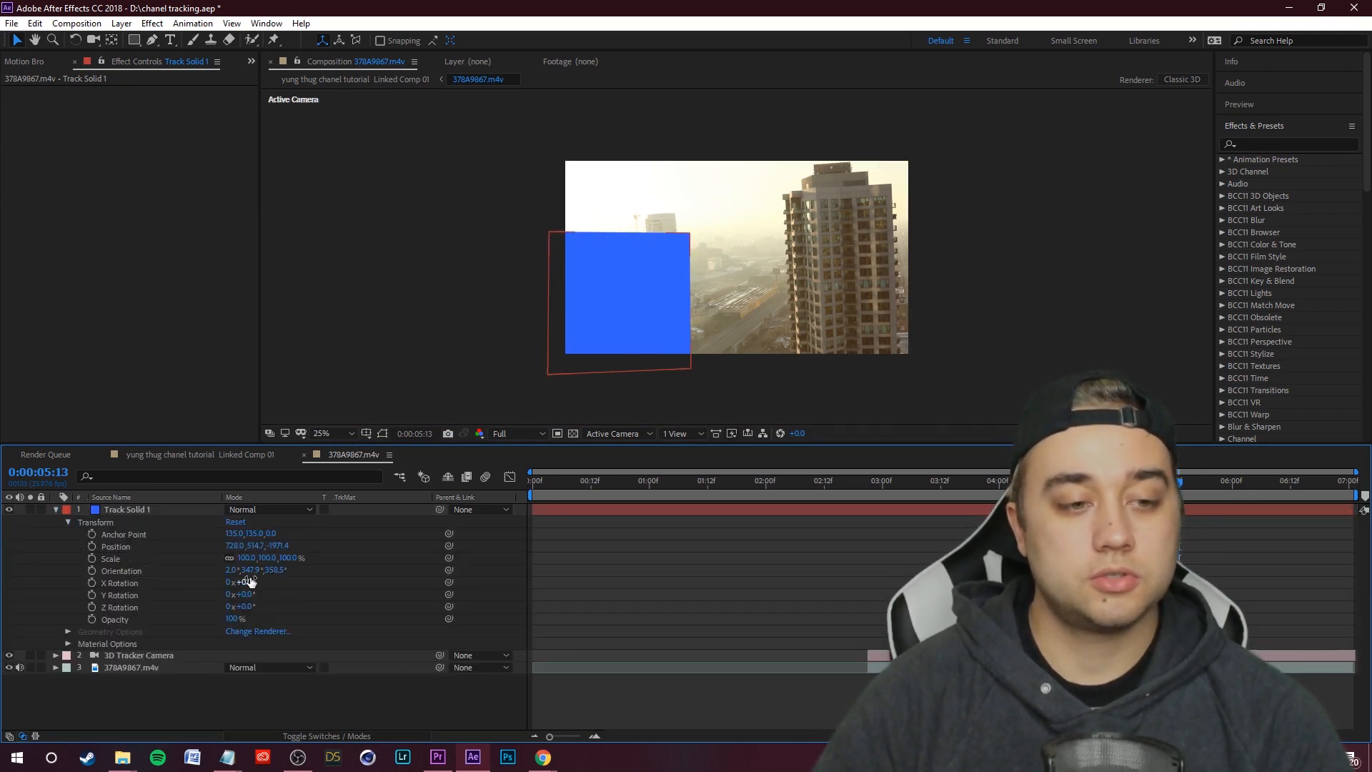
mouse_move(250, 569)
left_mouse_down()
mouse_move(236, 570)
mouse_move(264, 562)
left_mouse_up()
key("ctrl+z")
key("ctrl+z")
key("ctrl+z")
key("ctrl+z")
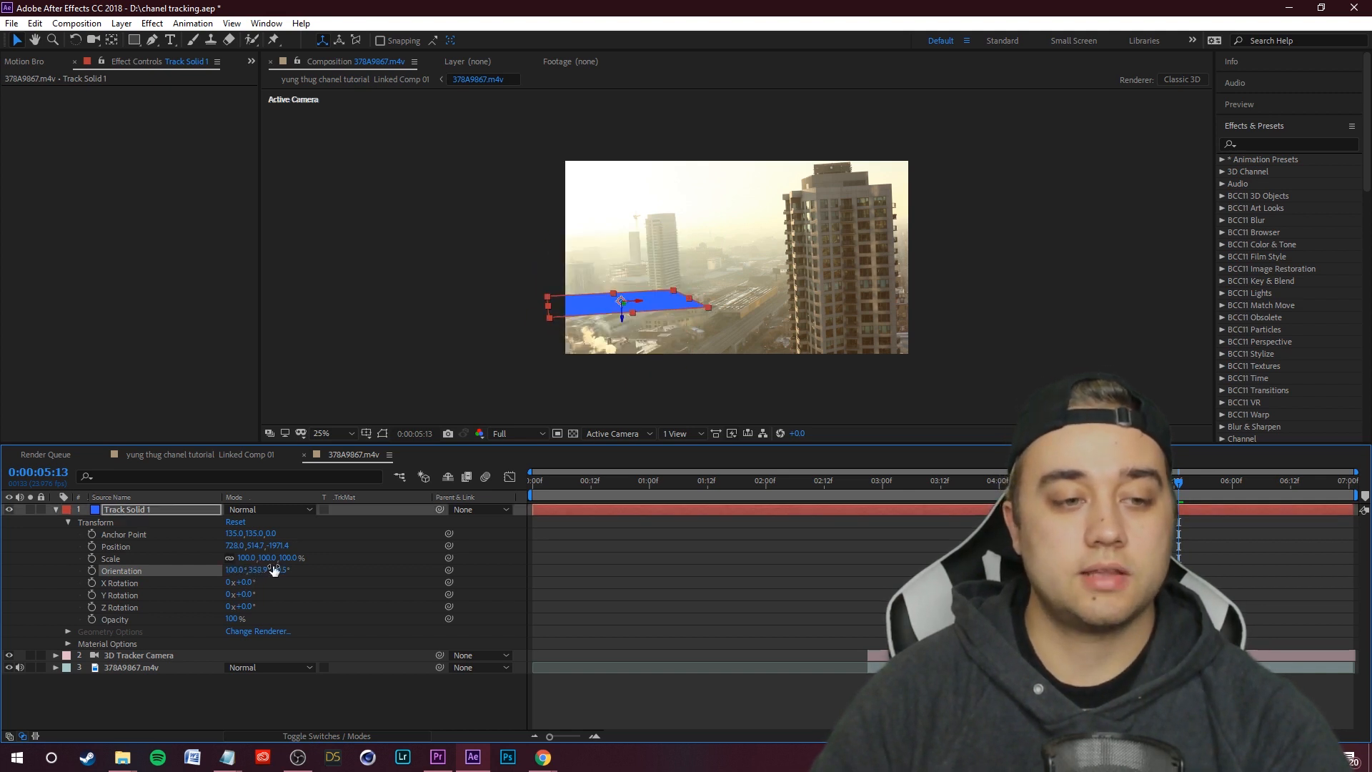
left_click_drag(709, 308, 683, 304)
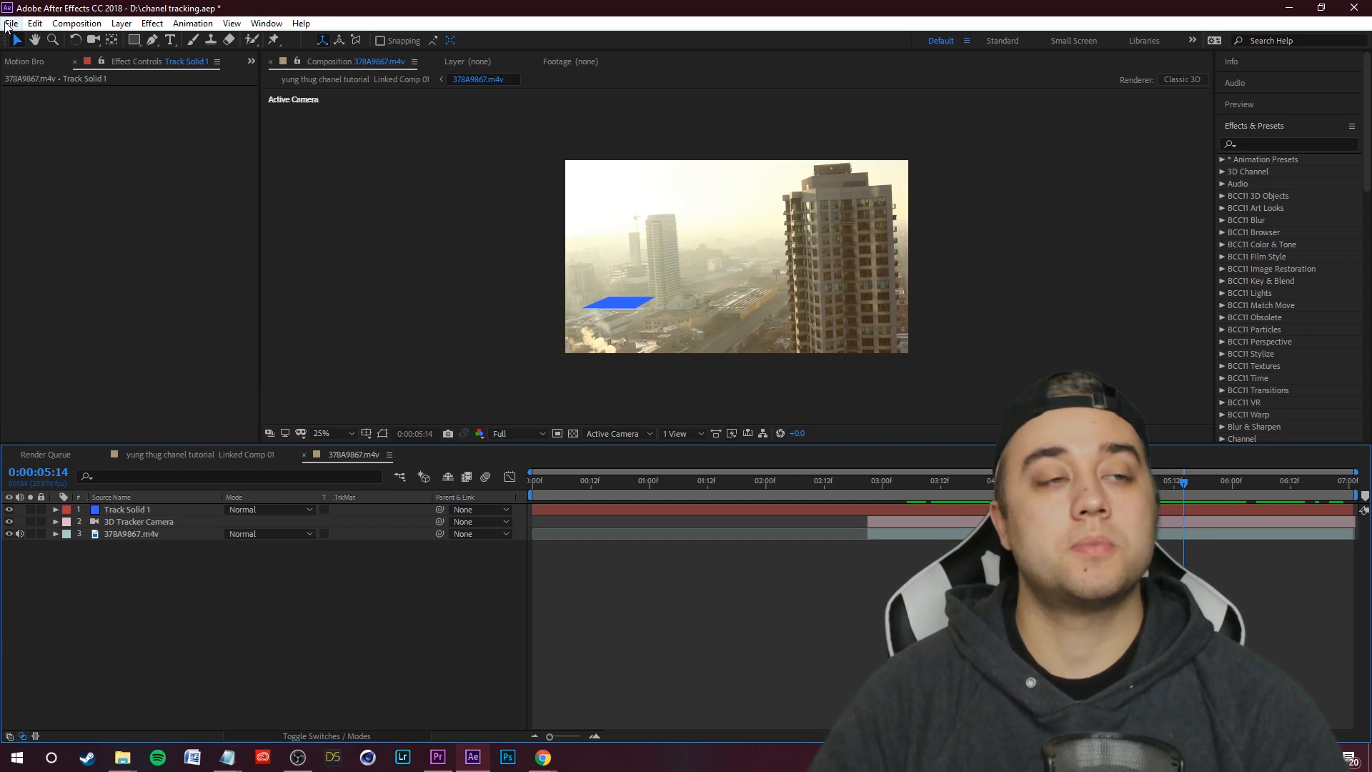
- Export the composition with the MAXON Cinema 4D Exporter as BENDY BUILDING TRACKING INFO on the Seagate Expansion Drive (H:)
left_click(6, 25)
mouse_move(156, 259)
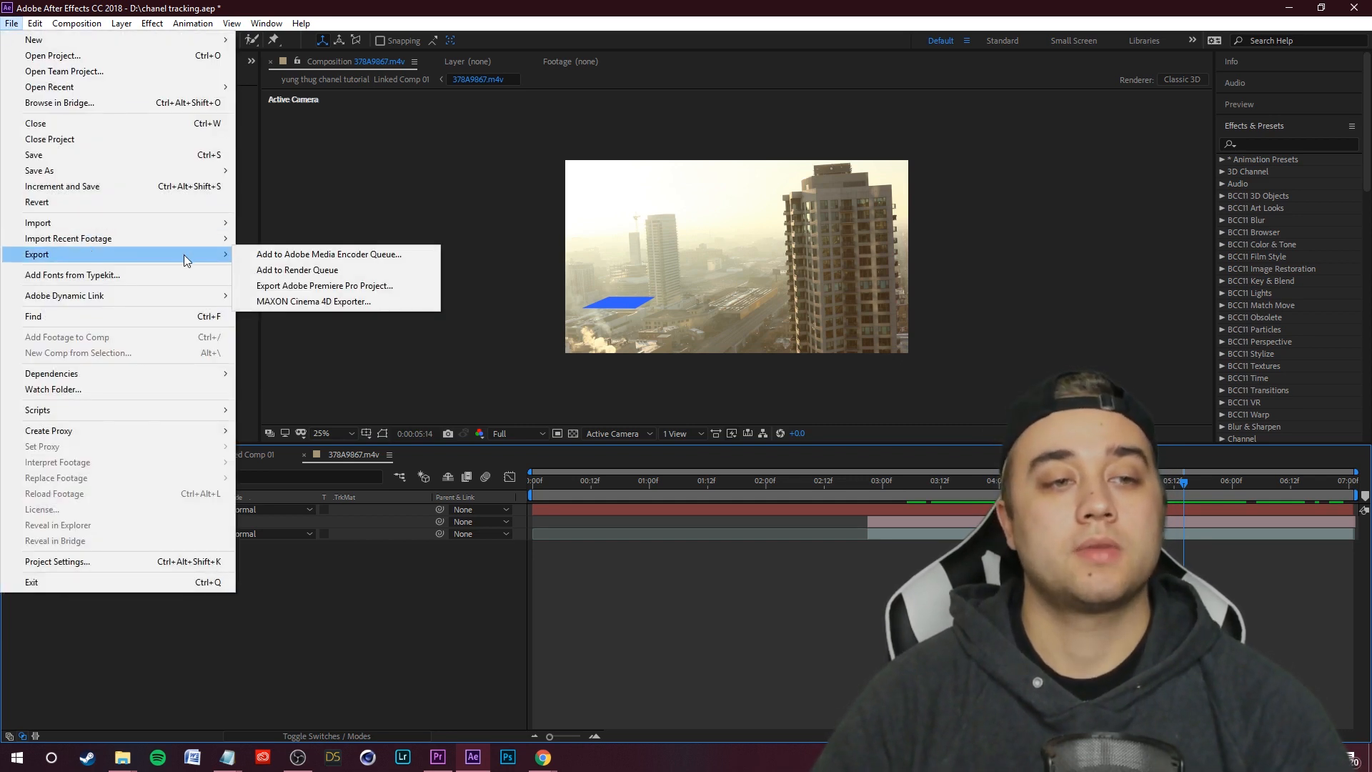
left_click(311, 301)
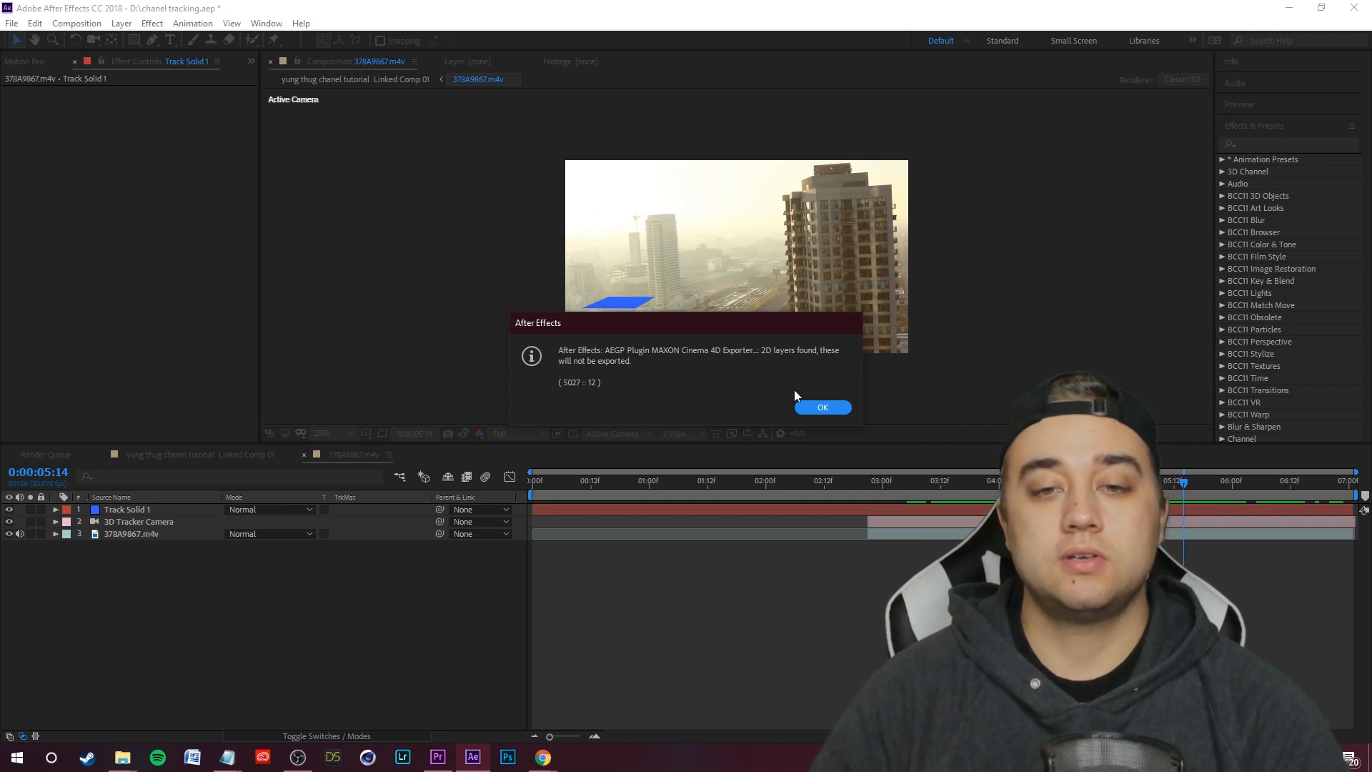
left_click(821, 407)
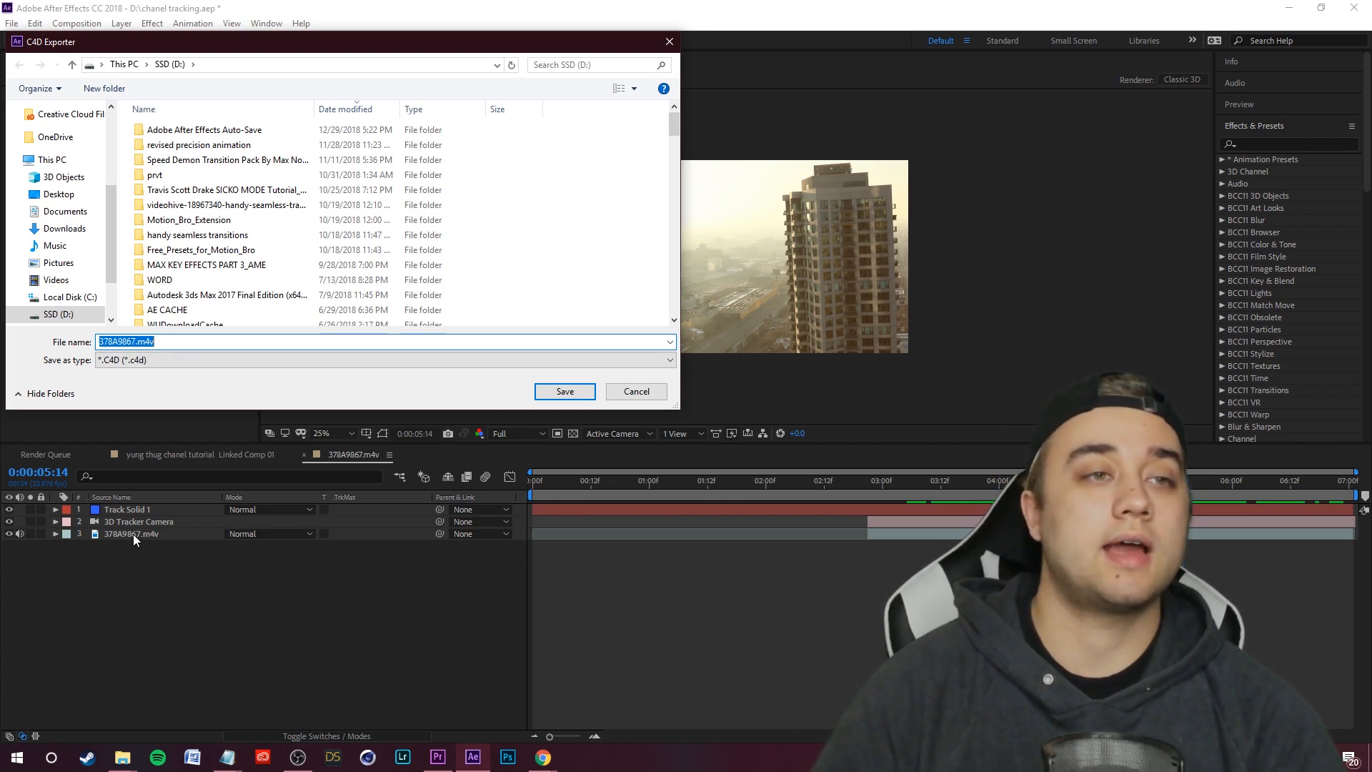
scroll(64, 315, "down", 2)
left_click(79, 264)
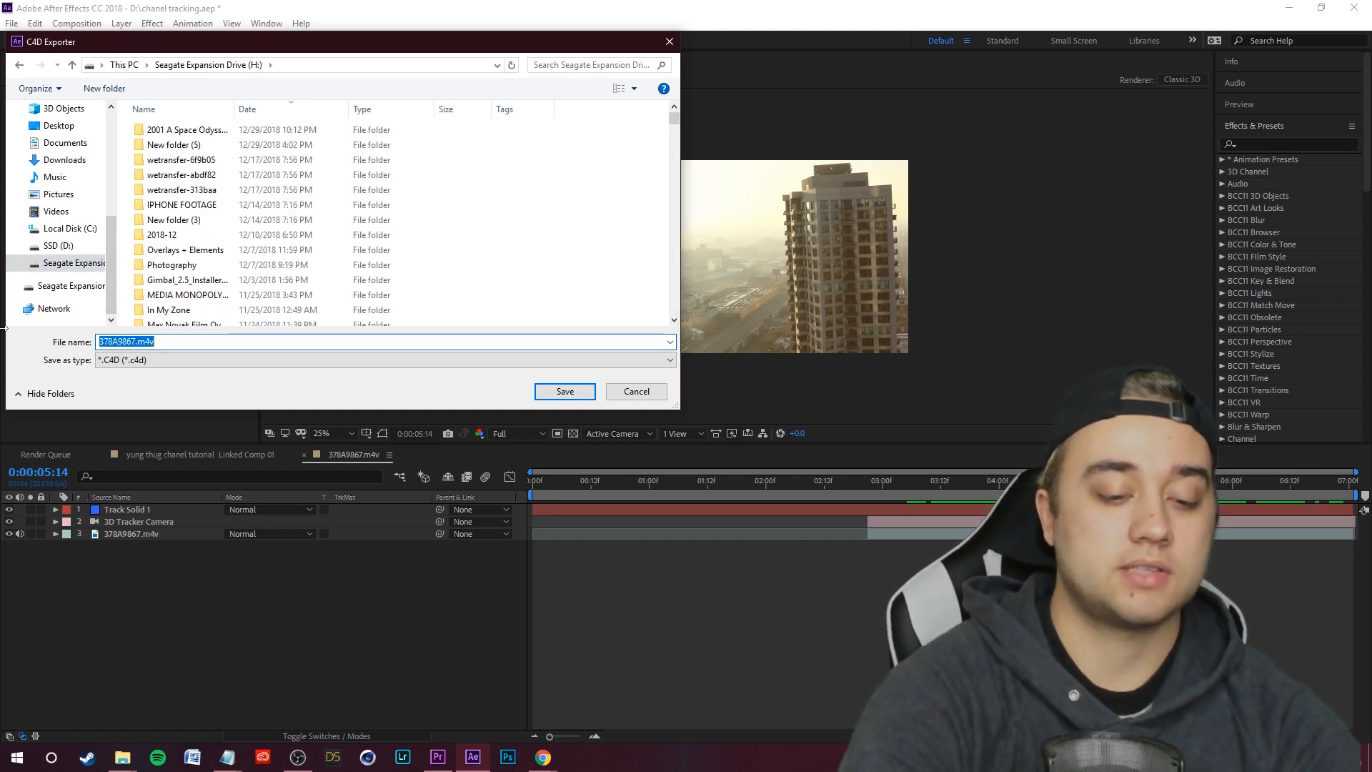
type("BENDY ")
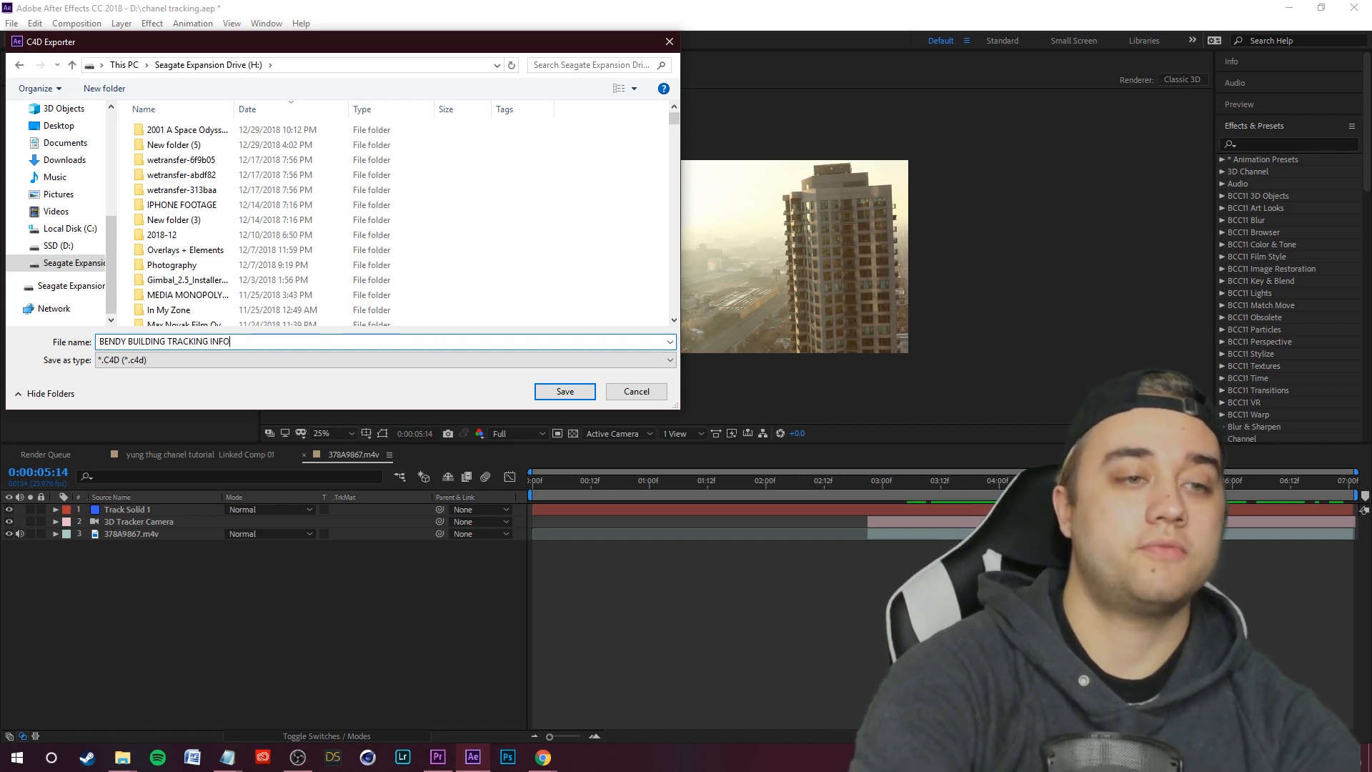
type("BUILDING TRACKING INFO")
left_click(566, 392)
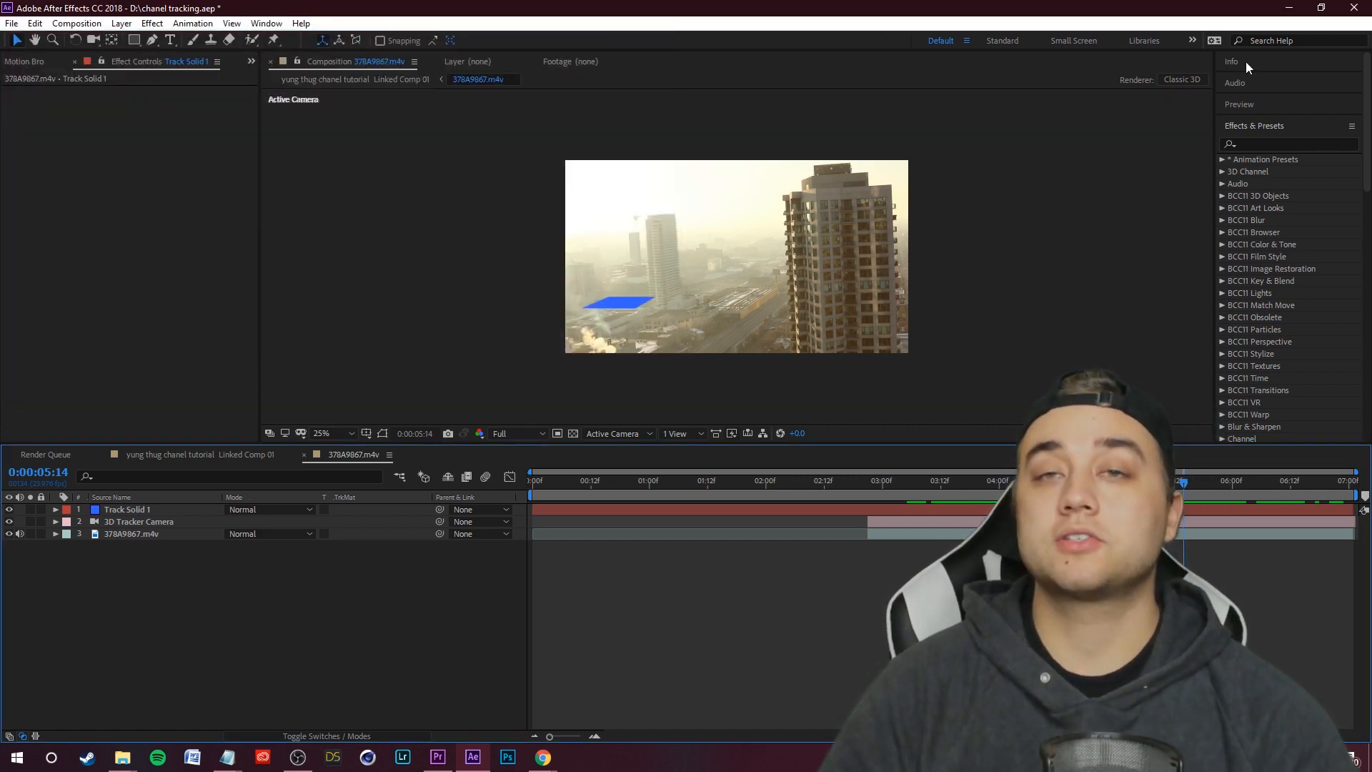
- Close After Effects, saving the changes to chanel tracking.aep, and save the open Premiere Pro project
left_click(1350, 10)
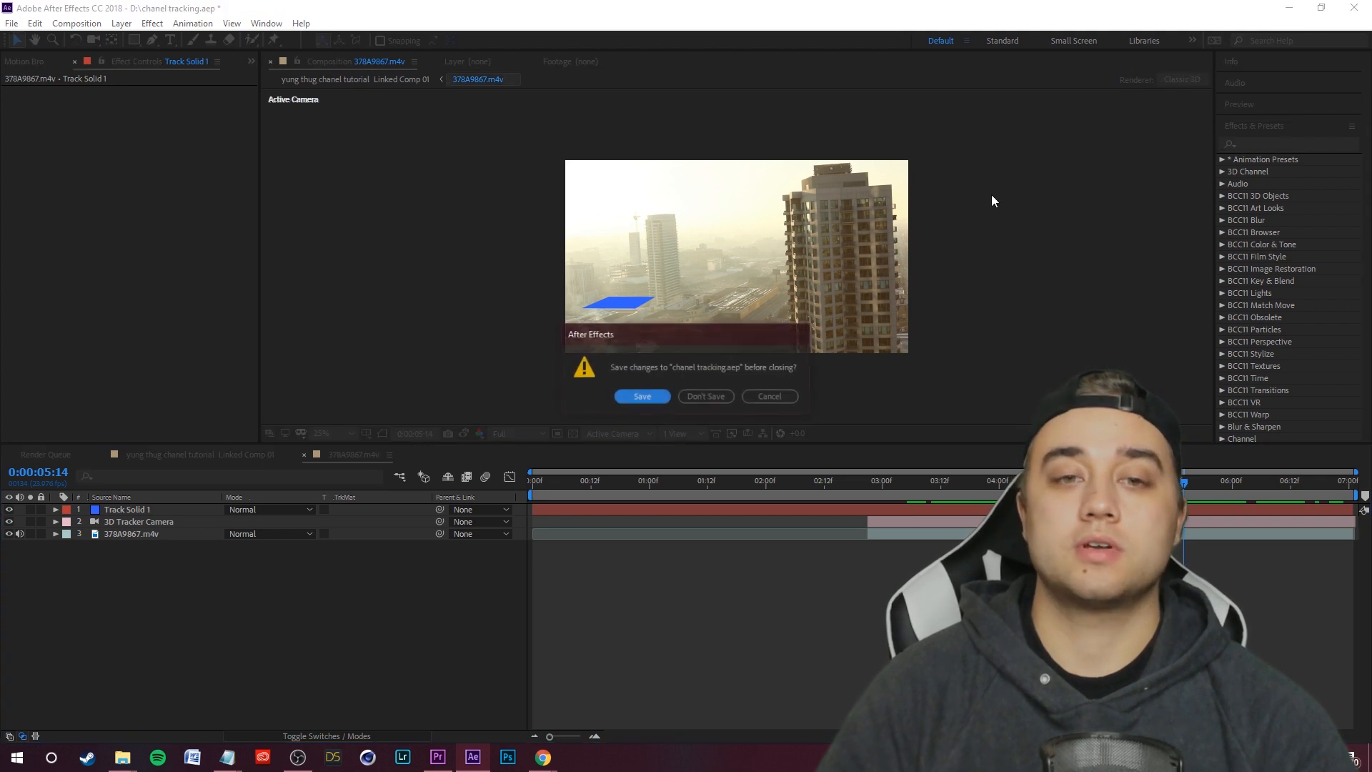
left_click(647, 396)
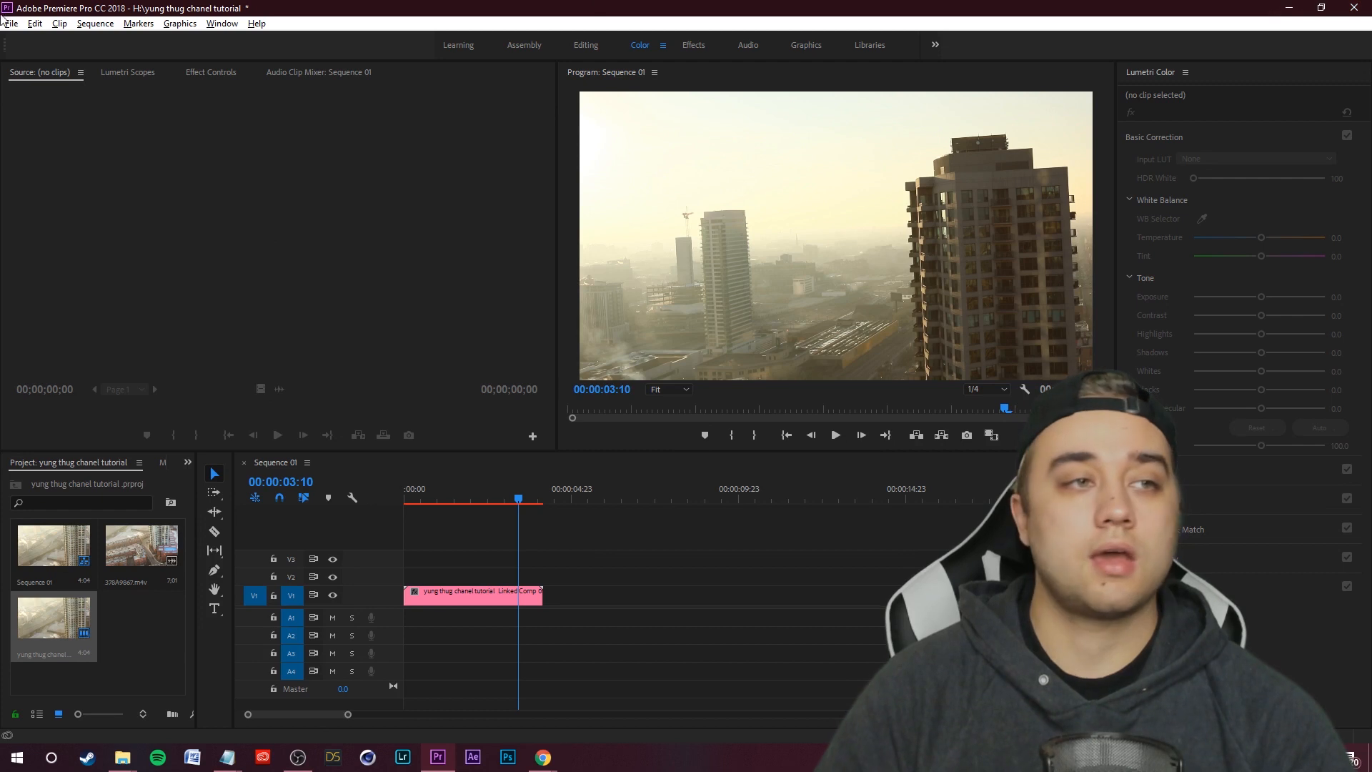
left_click(11, 23)
left_click(45, 189)
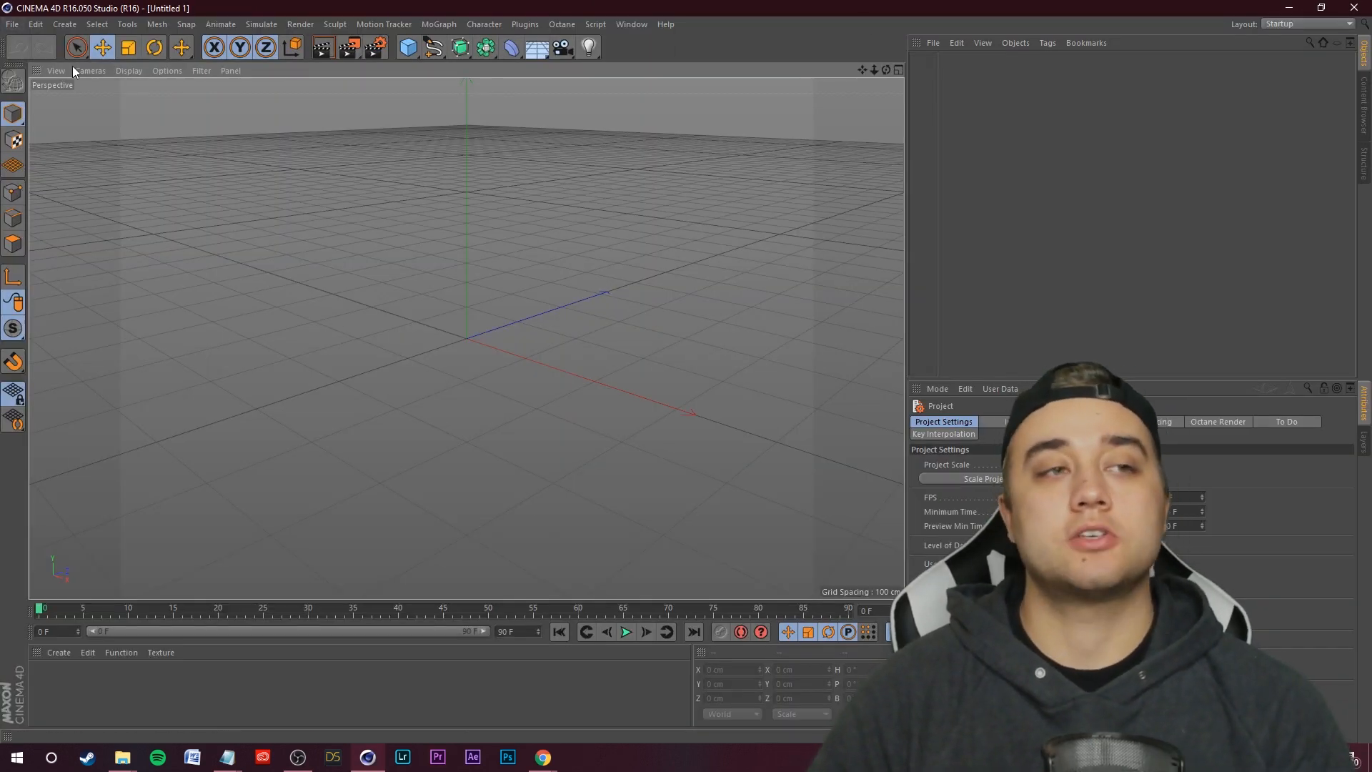
- Open BENDY BUILDING TRACKING INFO.c4d in Cinema 4D and scrub the tracked camera animation to frame 137
left_click(13, 25)
left_click(33, 60)
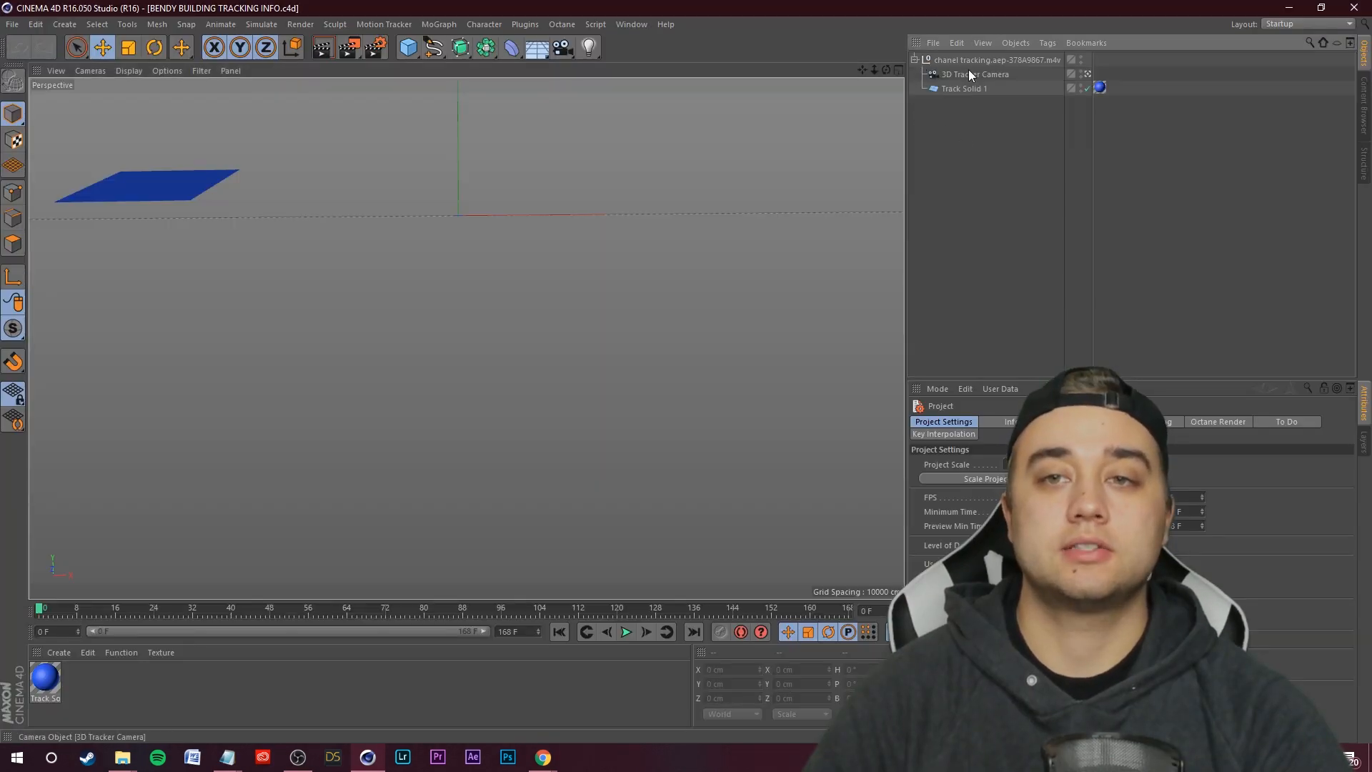
left_click(994, 76)
left_click_drag(41, 616, 374, 621)
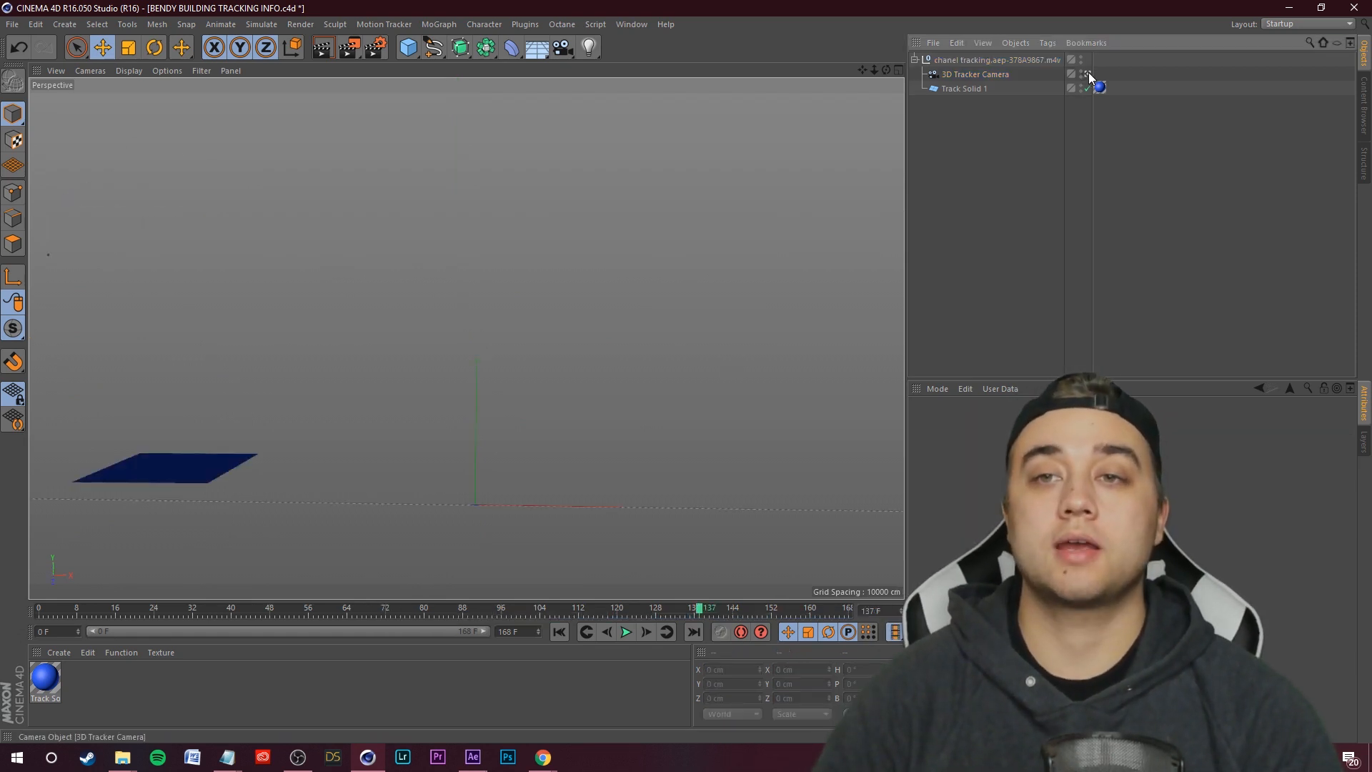
- Leave the 3D Tracker Camera view and frame the track solid on the ground in the free perspective view
left_click(1087, 73)
scroll(563, 343, "down", 10)
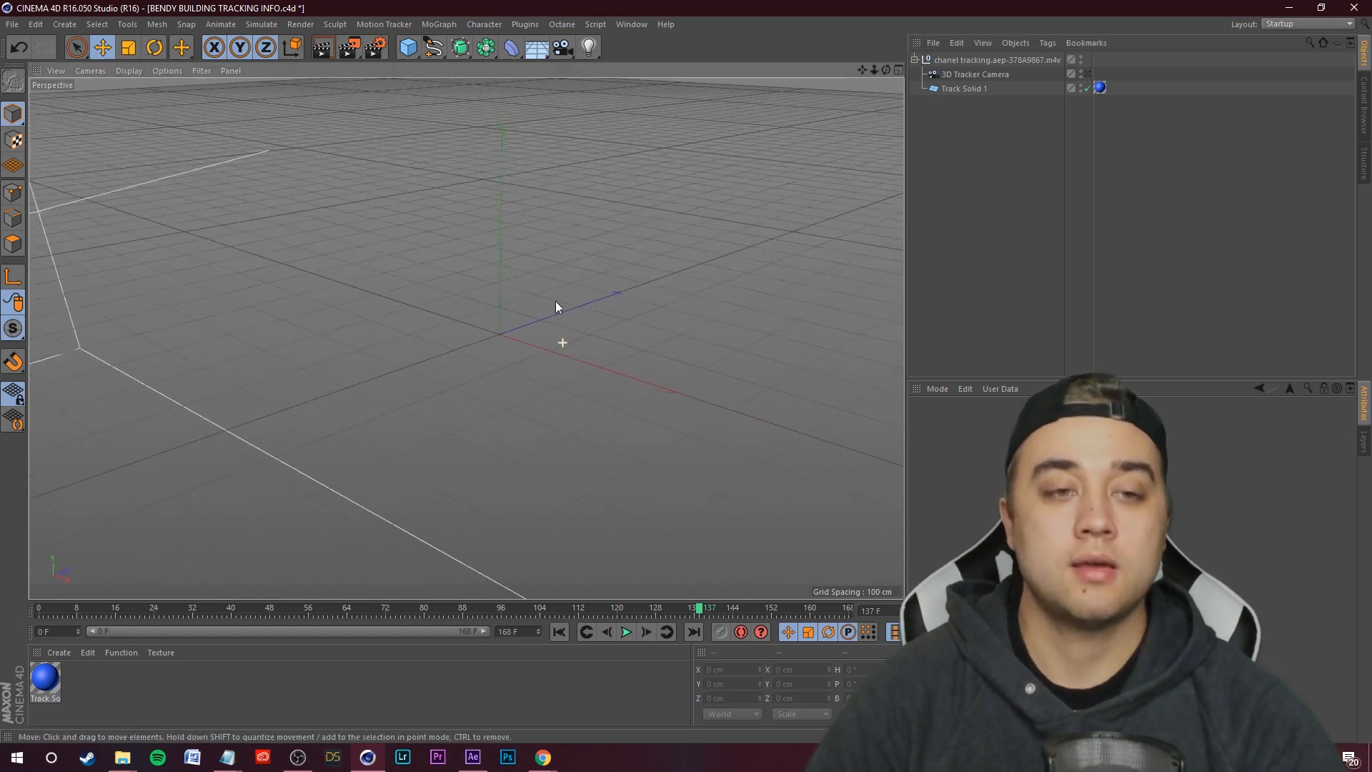
left_click_drag(863, 70, 1115, 81)
scroll(429, 343, "up", 14)
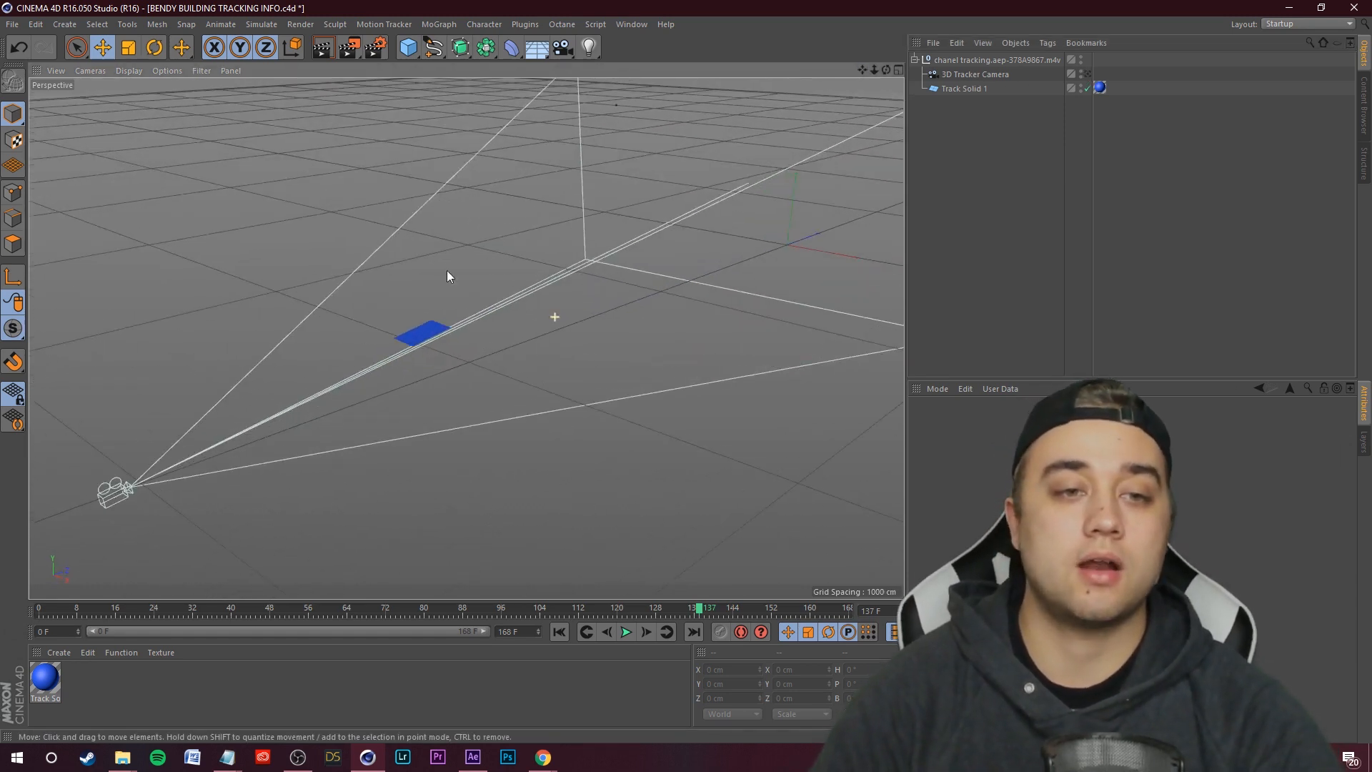
left_click_drag(452, 292, 559, 276, "alt")
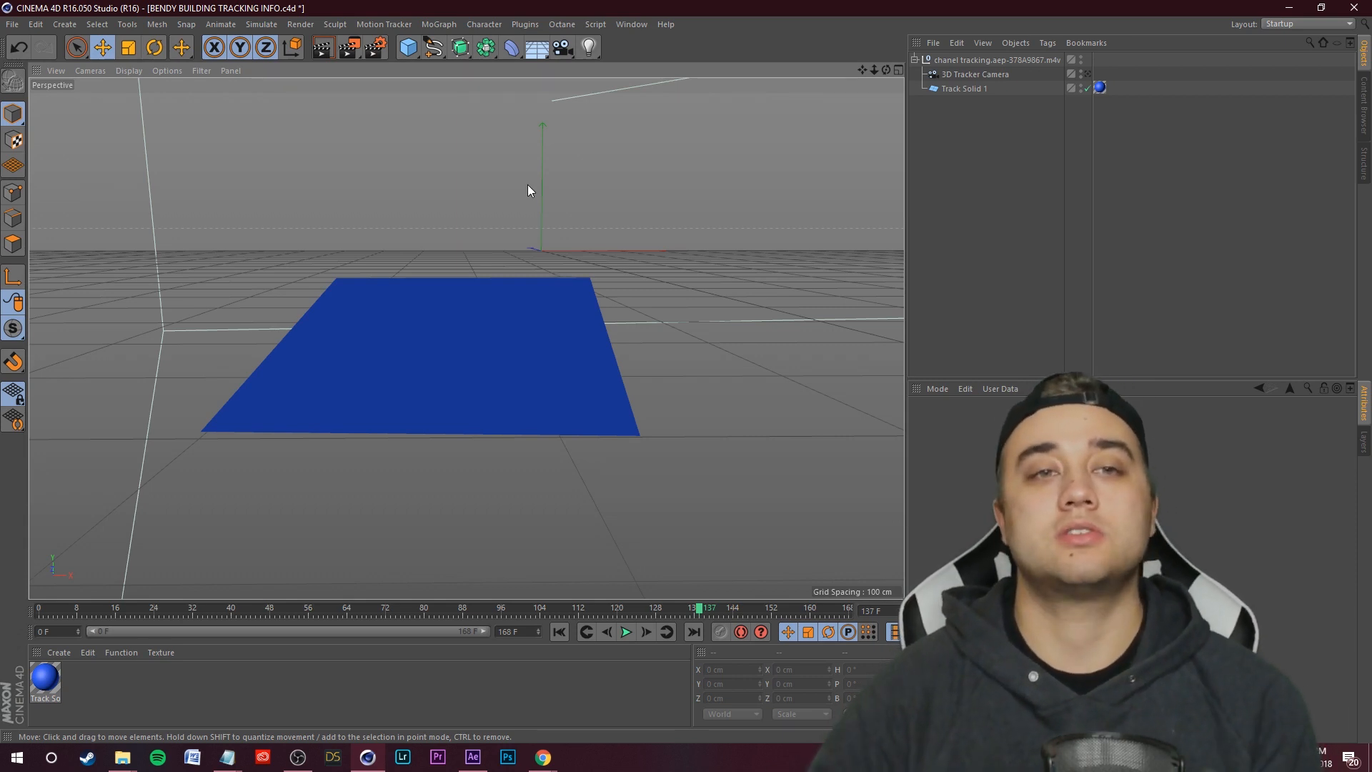
- Open the Content Browser in its own window and go to the 4_Pre-made Buildings presets in Building_Kit_1.3
left_click(1366, 100)
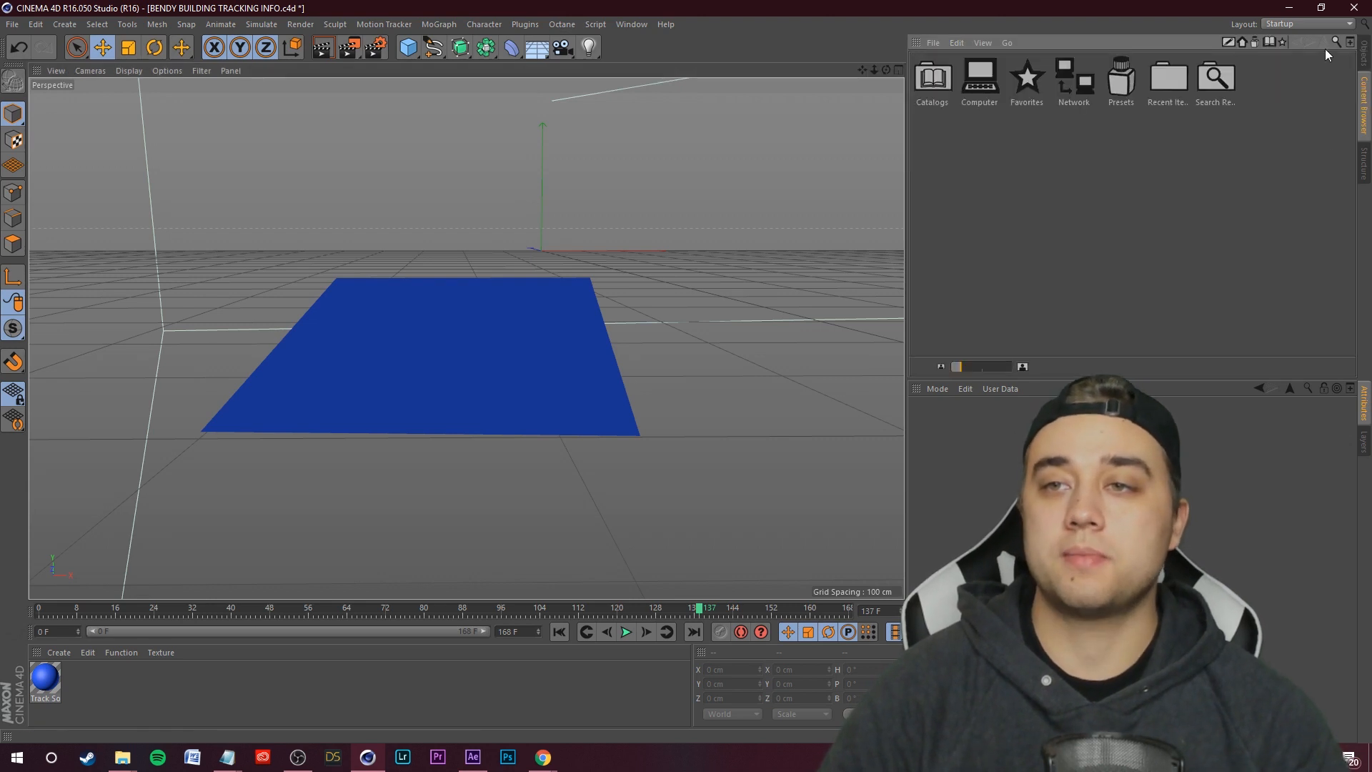
left_click(1352, 45)
left_click_drag(838, 10, 521, 84)
left_click(215, 155)
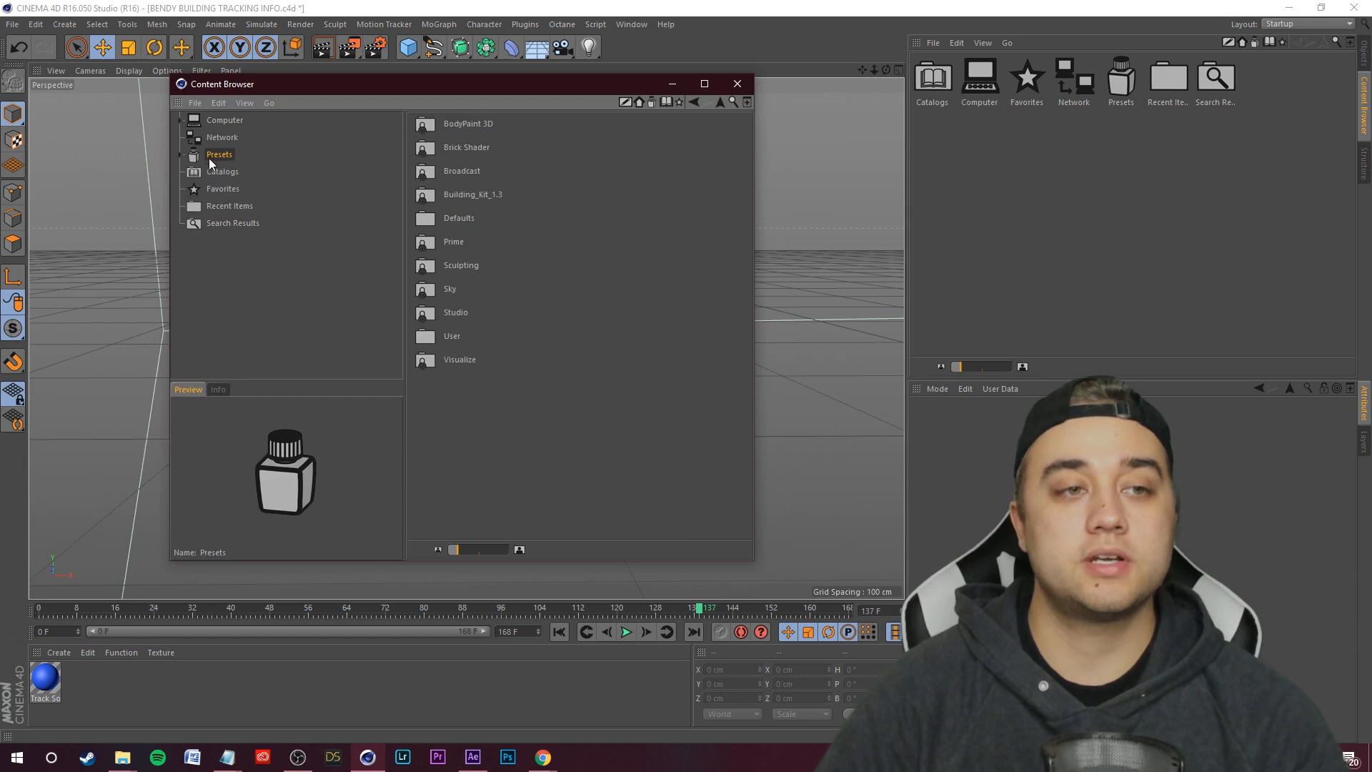
double_click(457, 192)
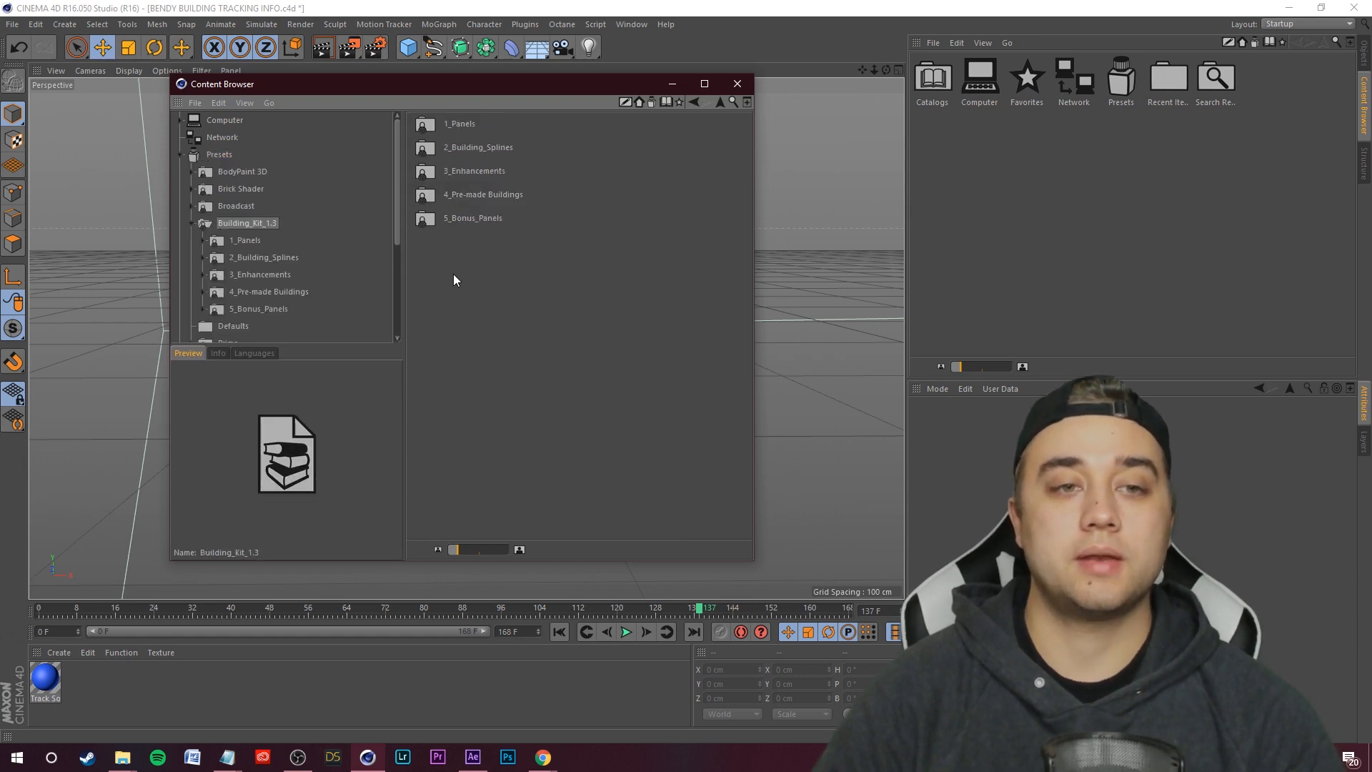
double_click(462, 194)
- Preview several pre-made building models and open Washington_Park_Model.c4d
left_click(454, 170)
left_click(458, 196)
left_click(469, 235)
left_click(473, 313)
left_click(473, 359)
left_click(469, 430)
left_click(452, 334)
left_click(460, 455)
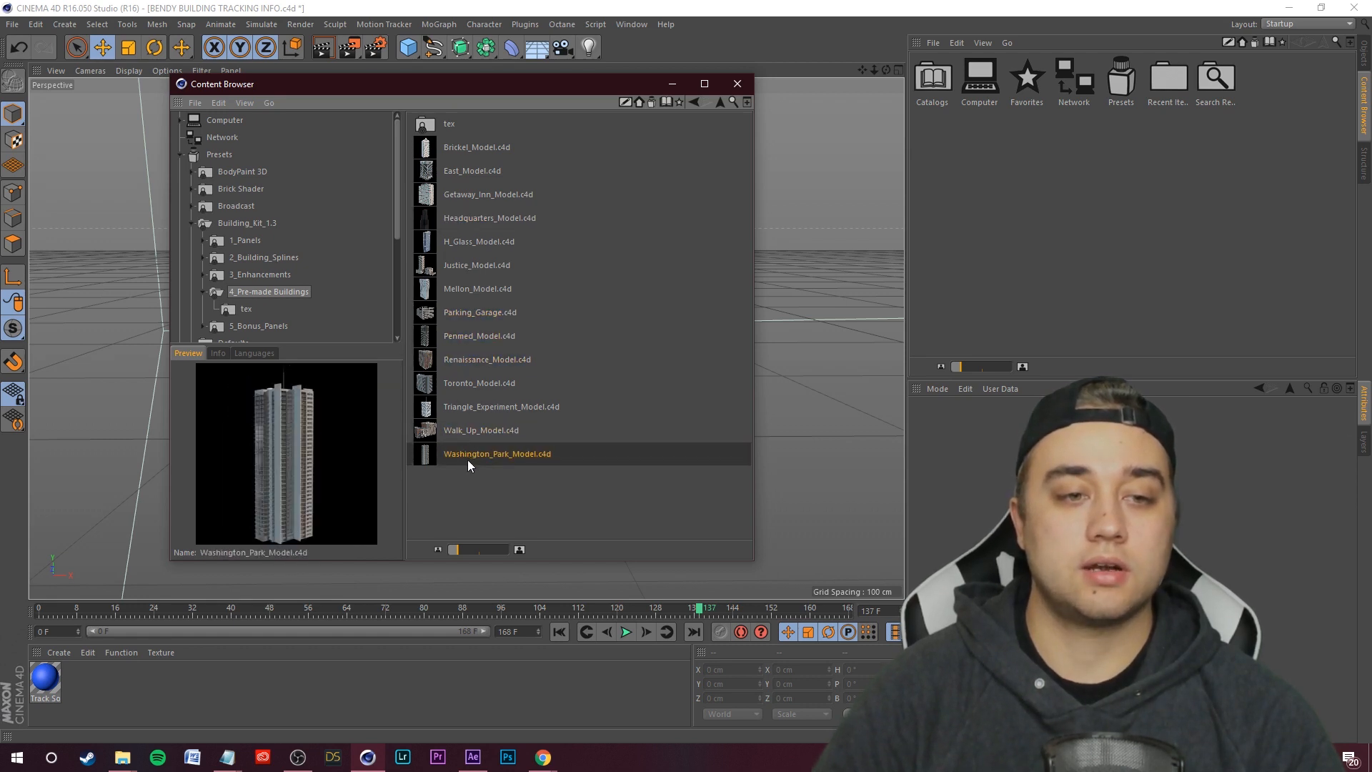
double_click(470, 455)
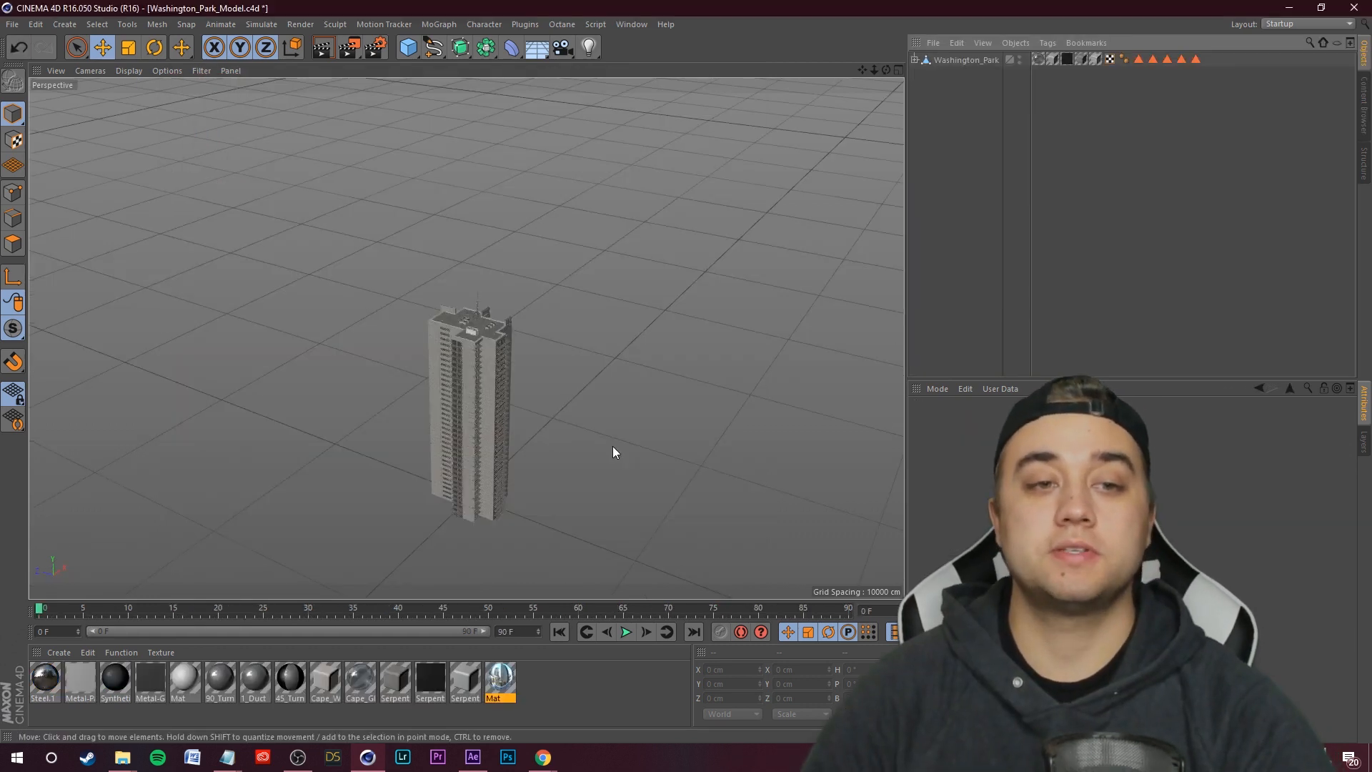
- Copy the Washington_Park building with its materials into the BENDY BUILDING TRACKING INFO.c4d project
left_click(915, 61)
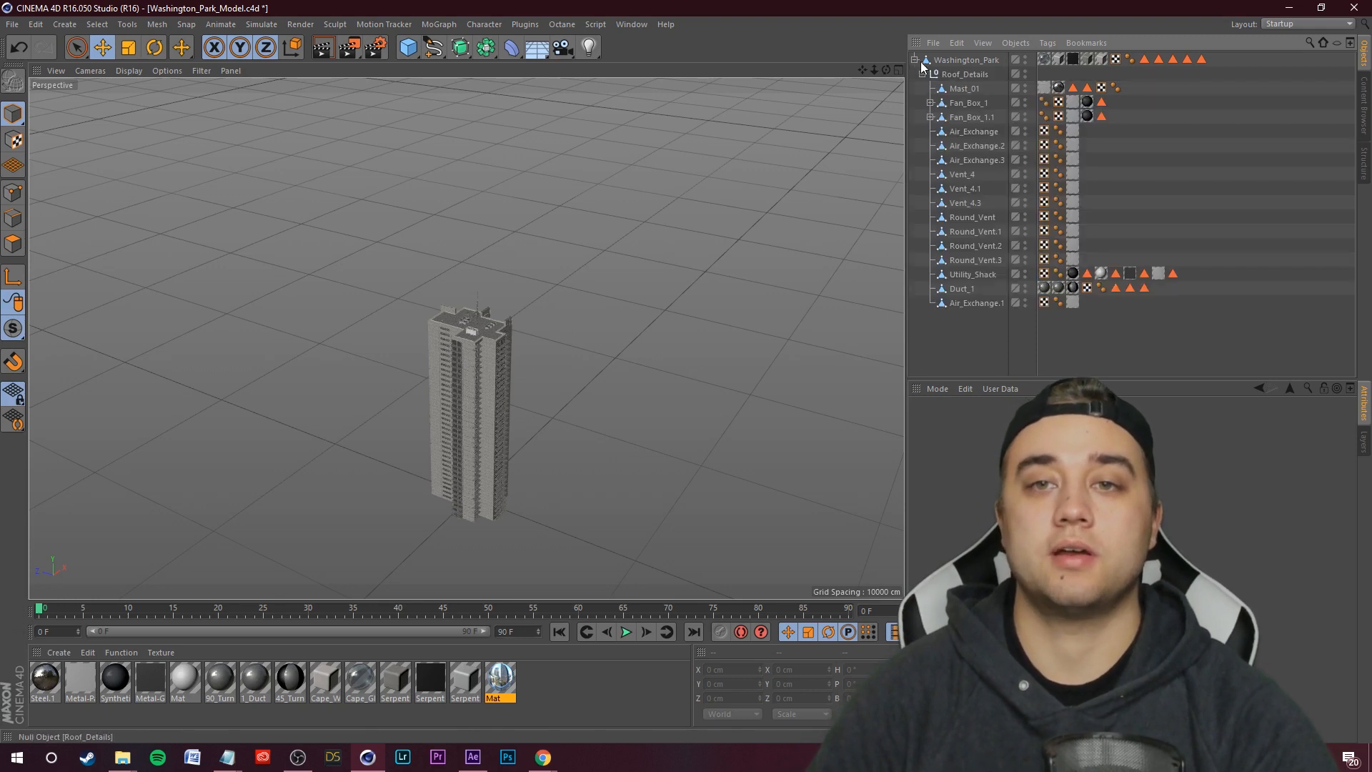
left_click(915, 60)
left_click(952, 62)
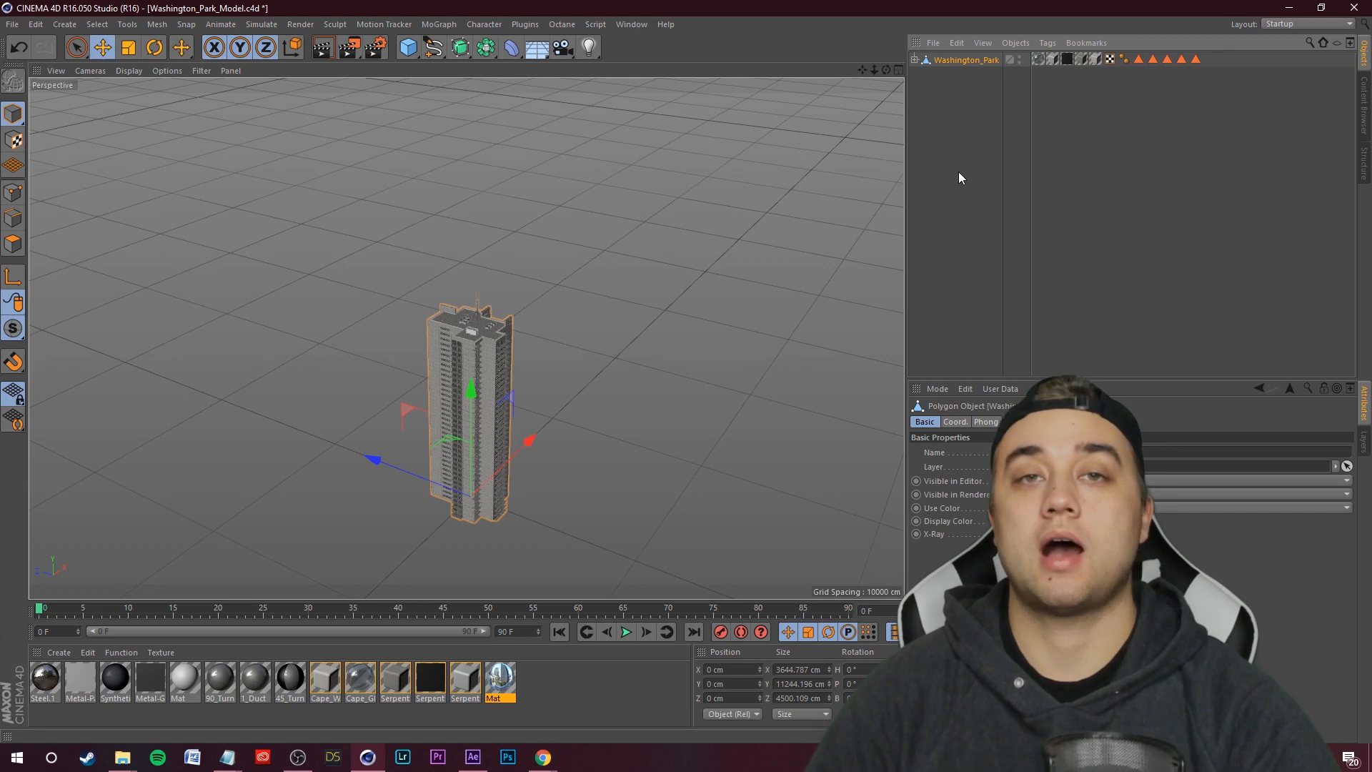
key("v")
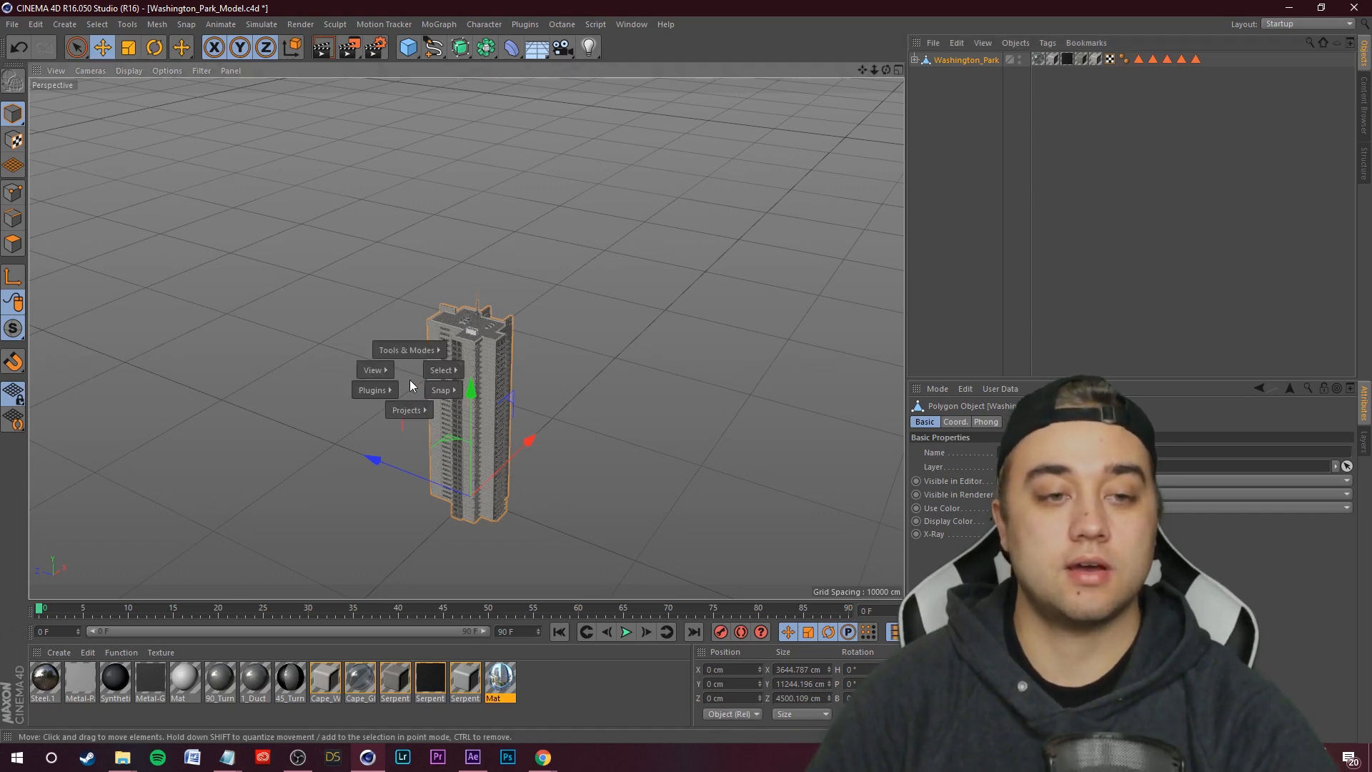
mouse_move(408, 411)
left_click(387, 441)
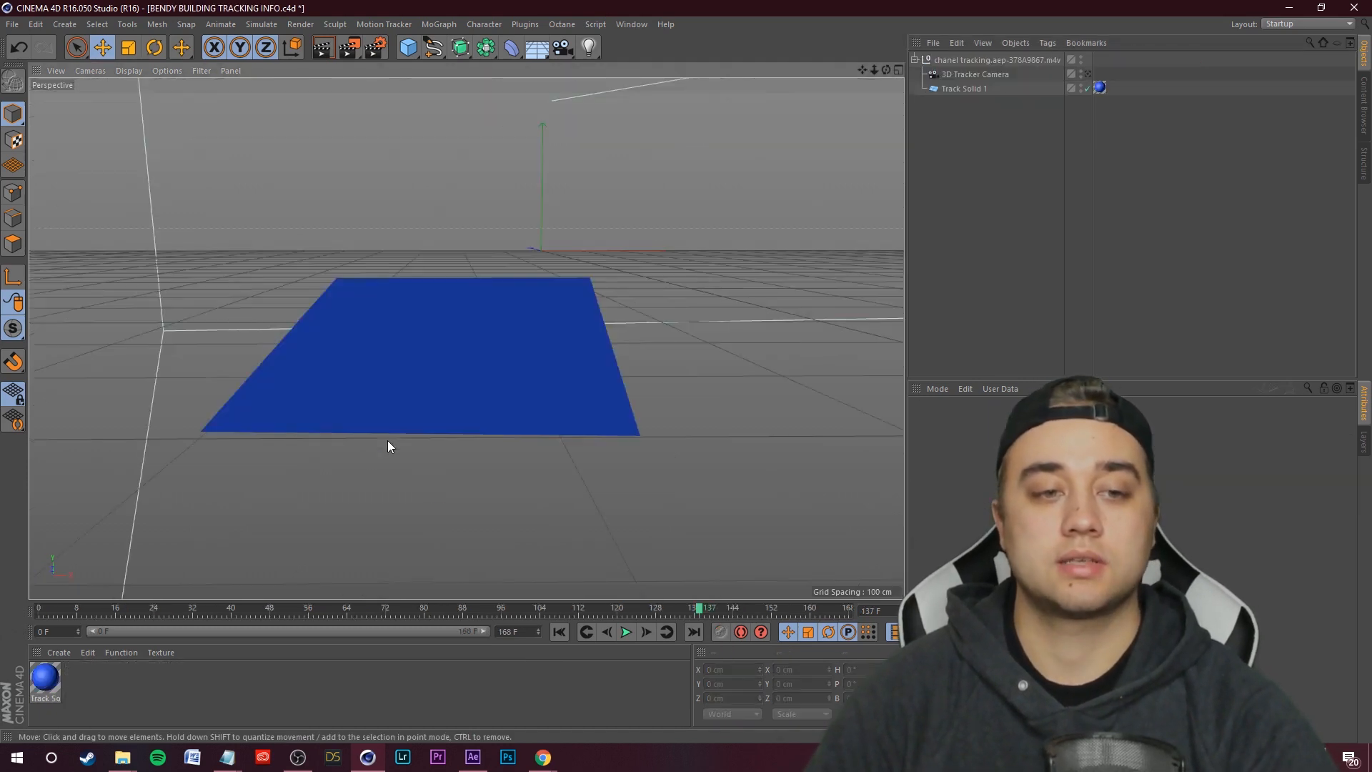
left_click(1018, 138)
scroll(682, 246, "down", 3)
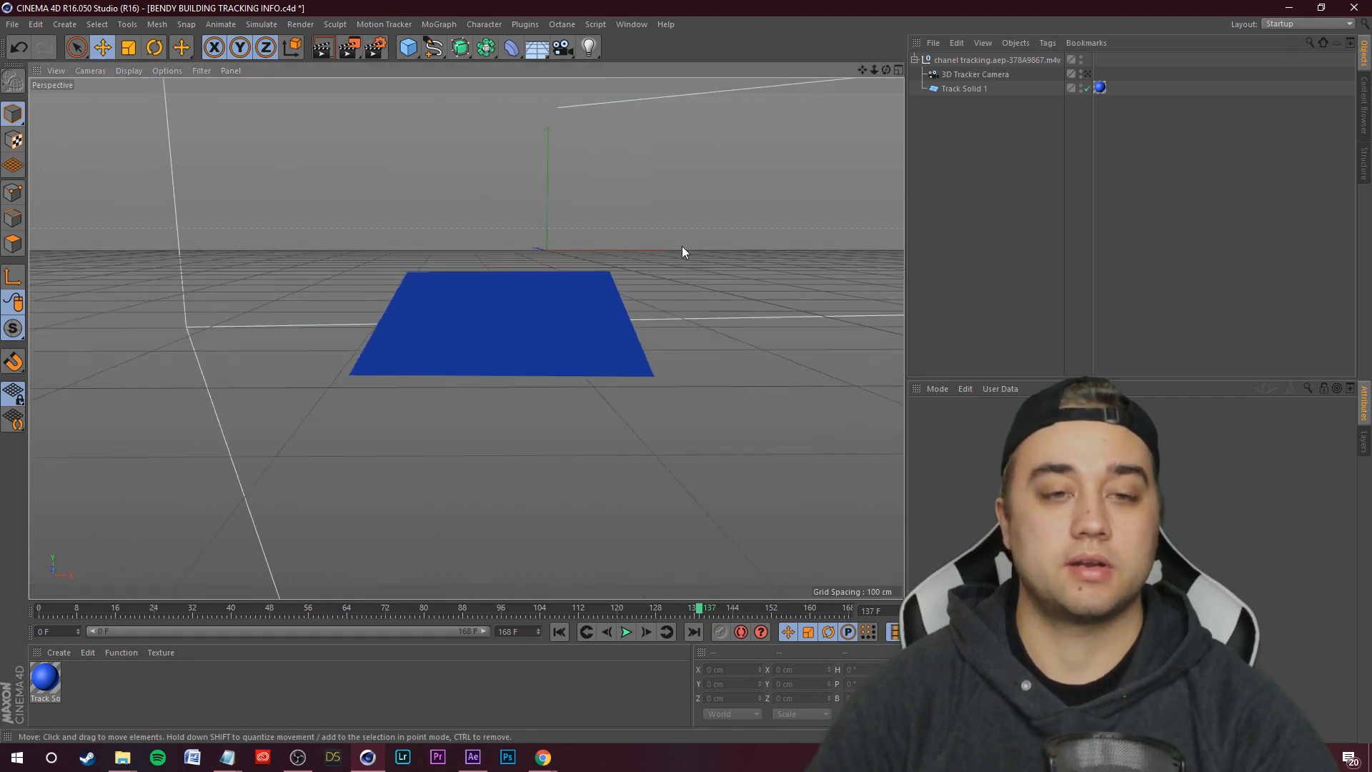
key("ctrl+v")
left_click(740, 451)
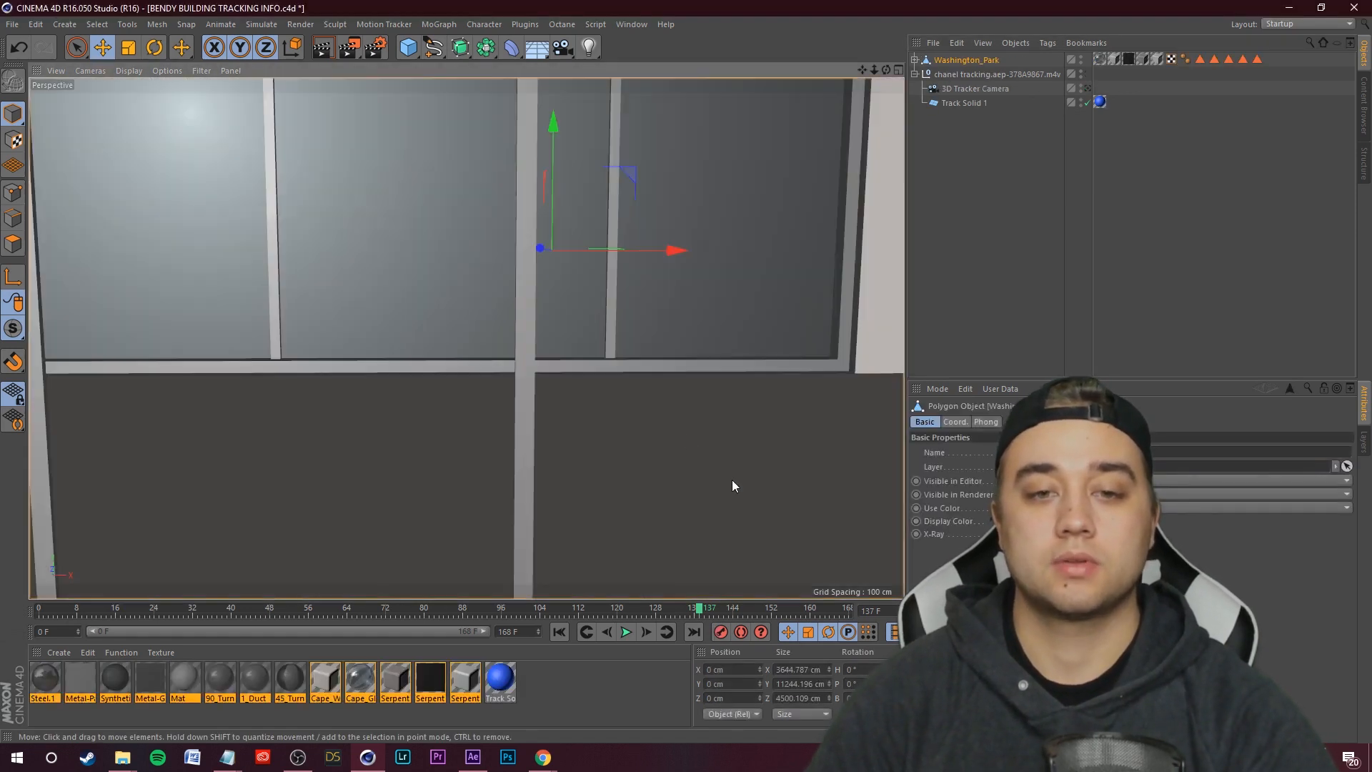
- Scale the Washington_Park building to 0.1 on the X, Y and Z axes
scroll(629, 401, "down", 5)
scroll(609, 379, "down", 10)
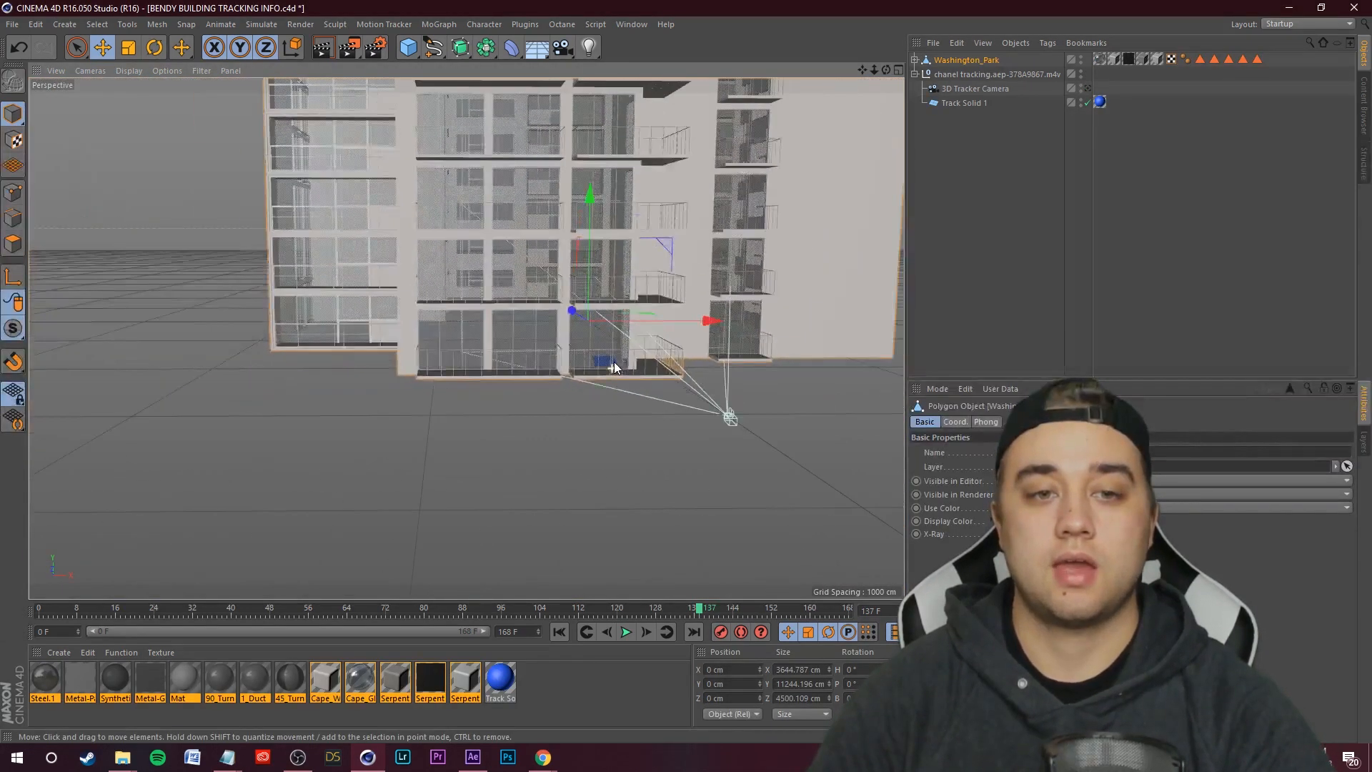
scroll(646, 325, "up", 3)
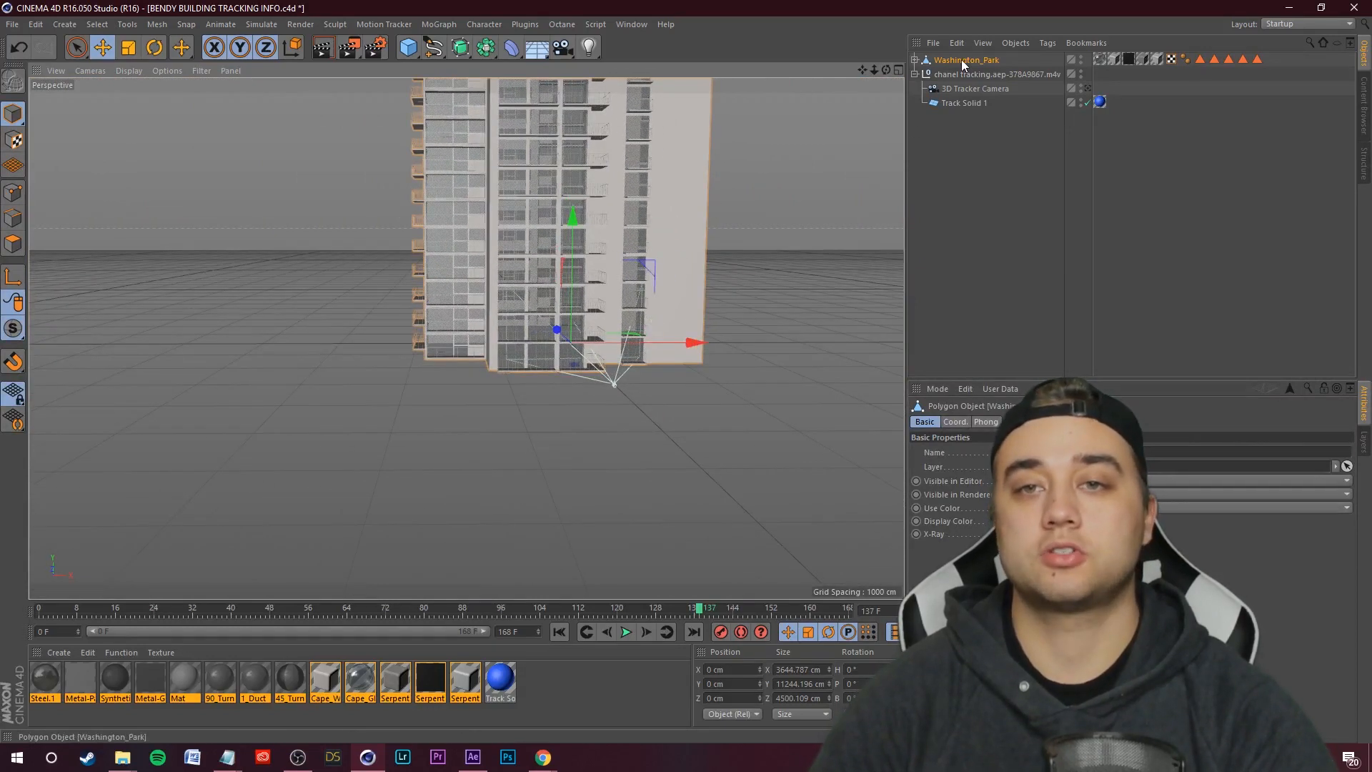
left_click(959, 422)
type("0.1")
key("Tab")
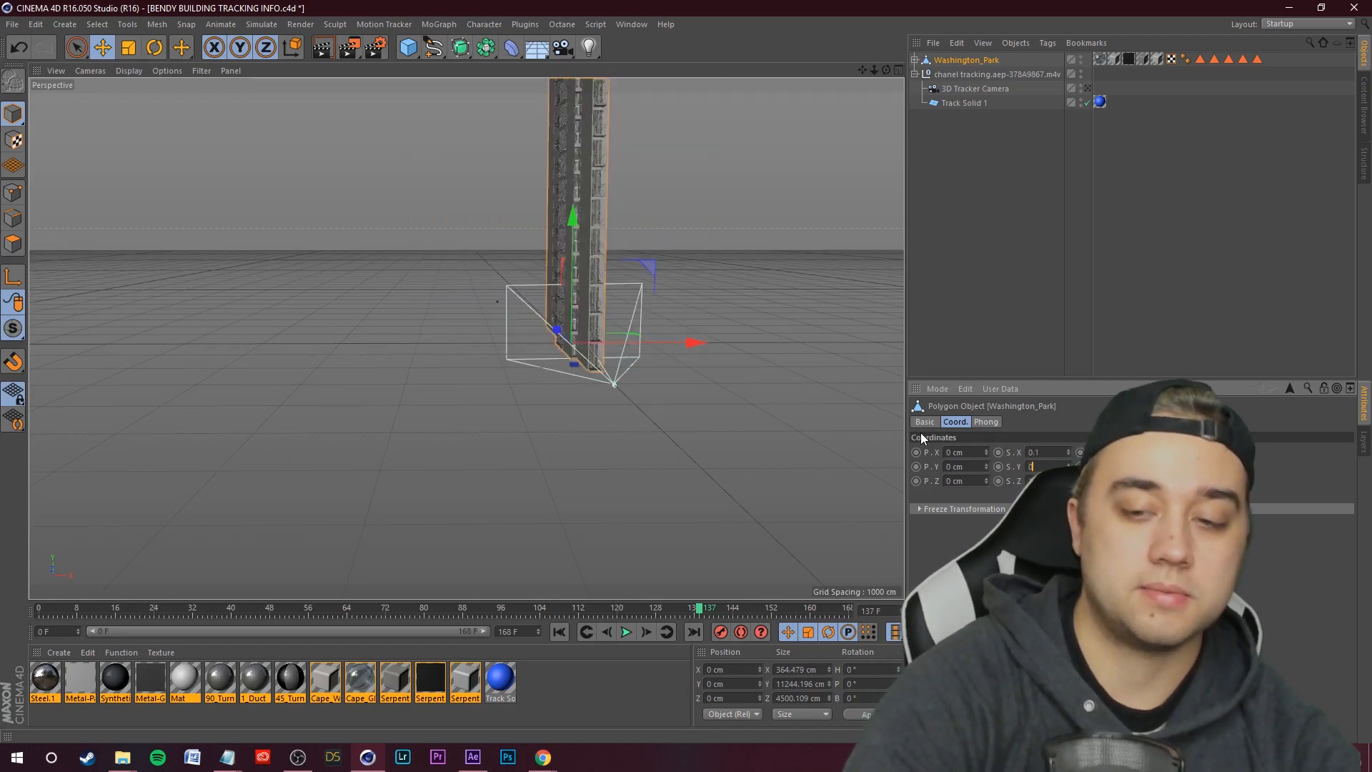
key("Return")
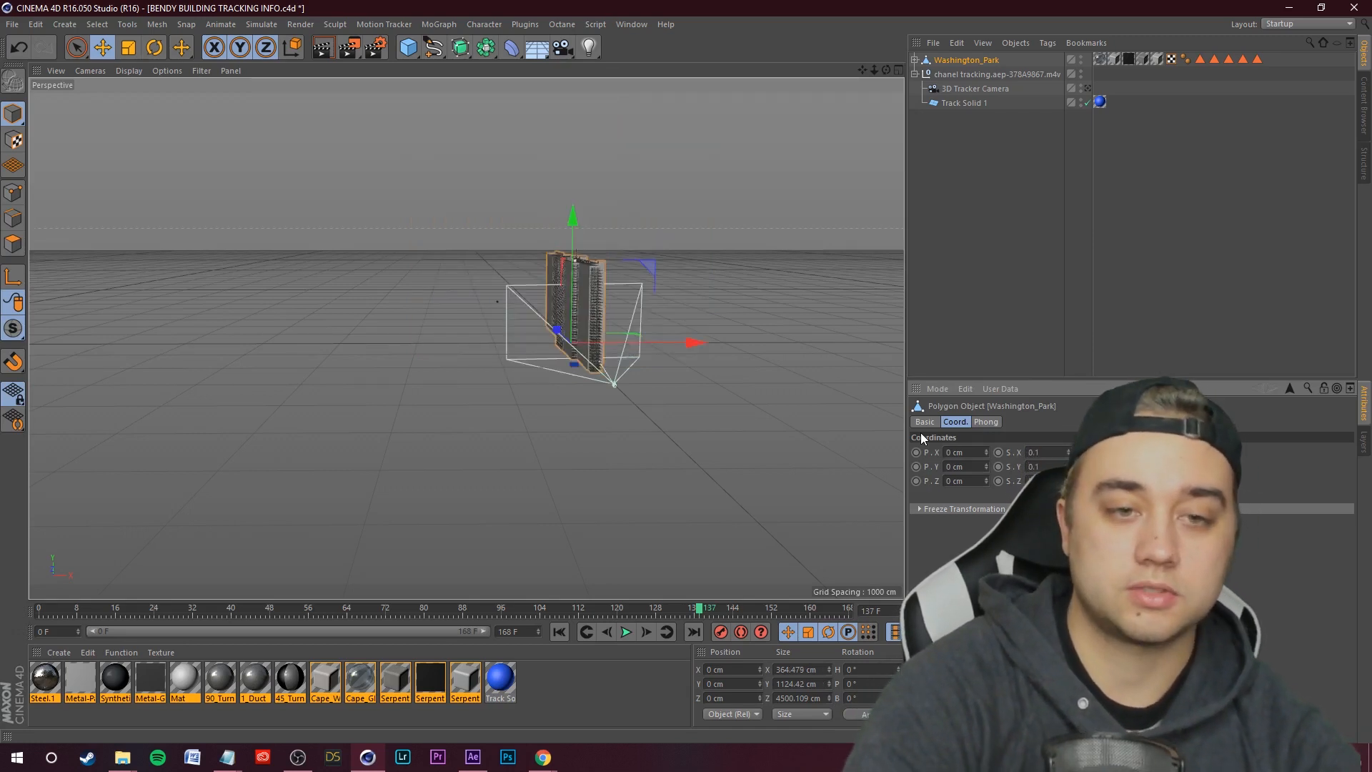
key("Return")
scroll(599, 368, "up", 7)
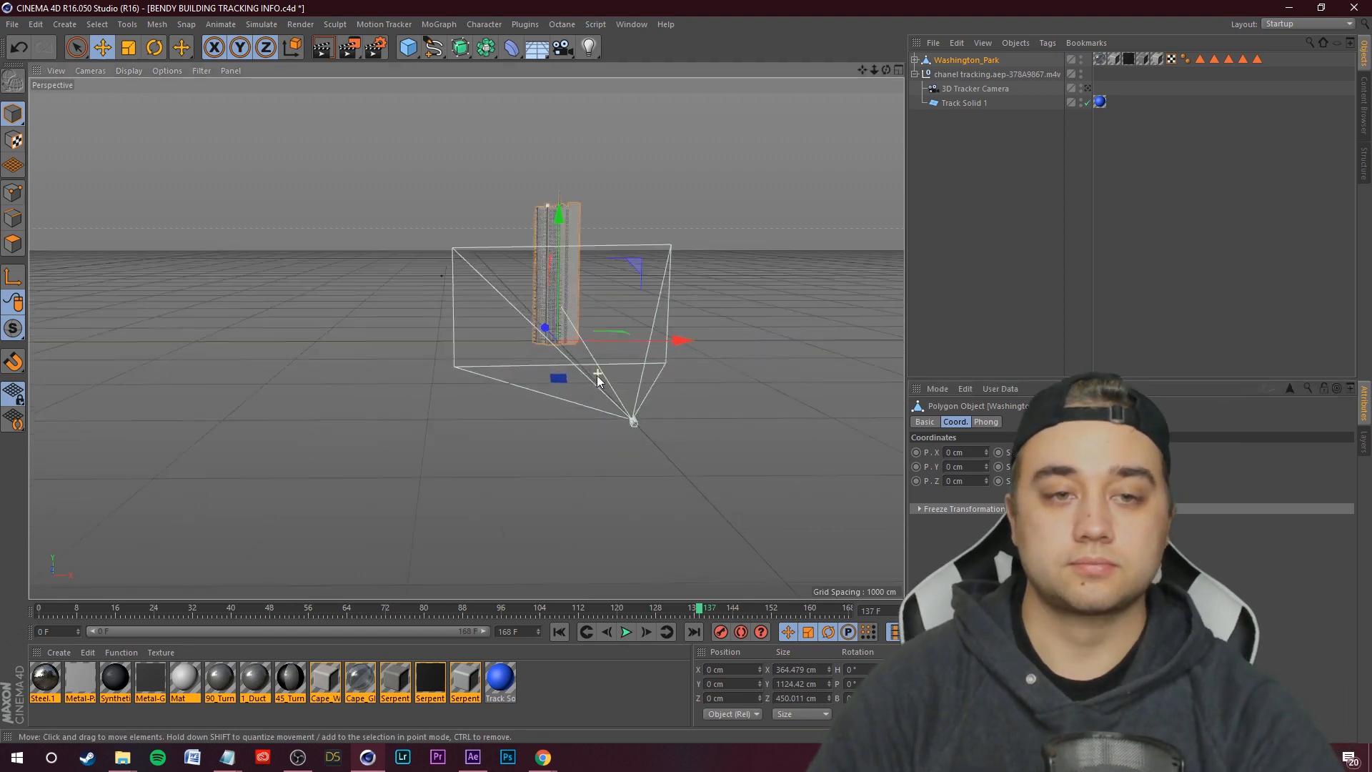
- Scale the Washington_Park building to 0.05 on the X, Y and Z axes
scroll(604, 336, "up", 5)
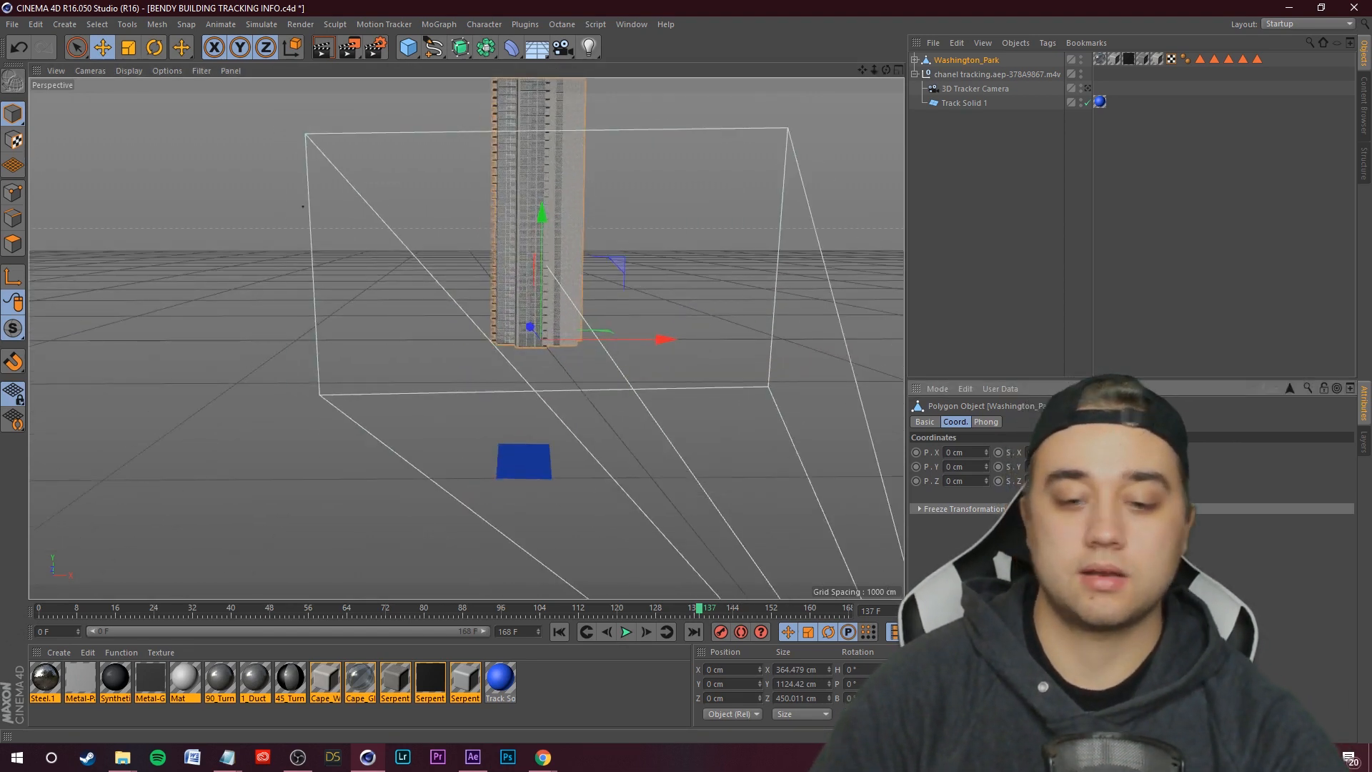
type("0.05")
key("Tab")
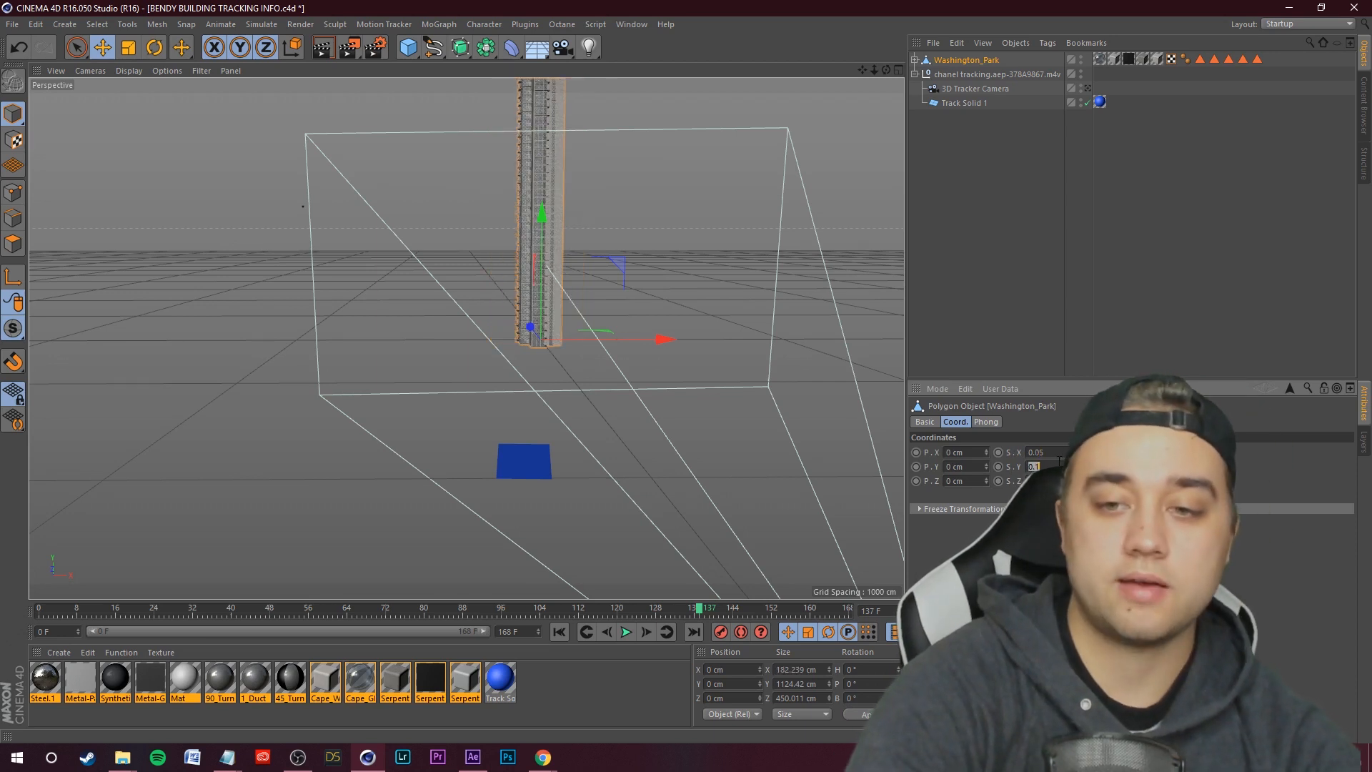
- Move the building onto the blue Track Solid 1 at about X -228, Z -1926 cm and rotate its heading to about -105°
left_click_drag(529, 327, 569, 474)
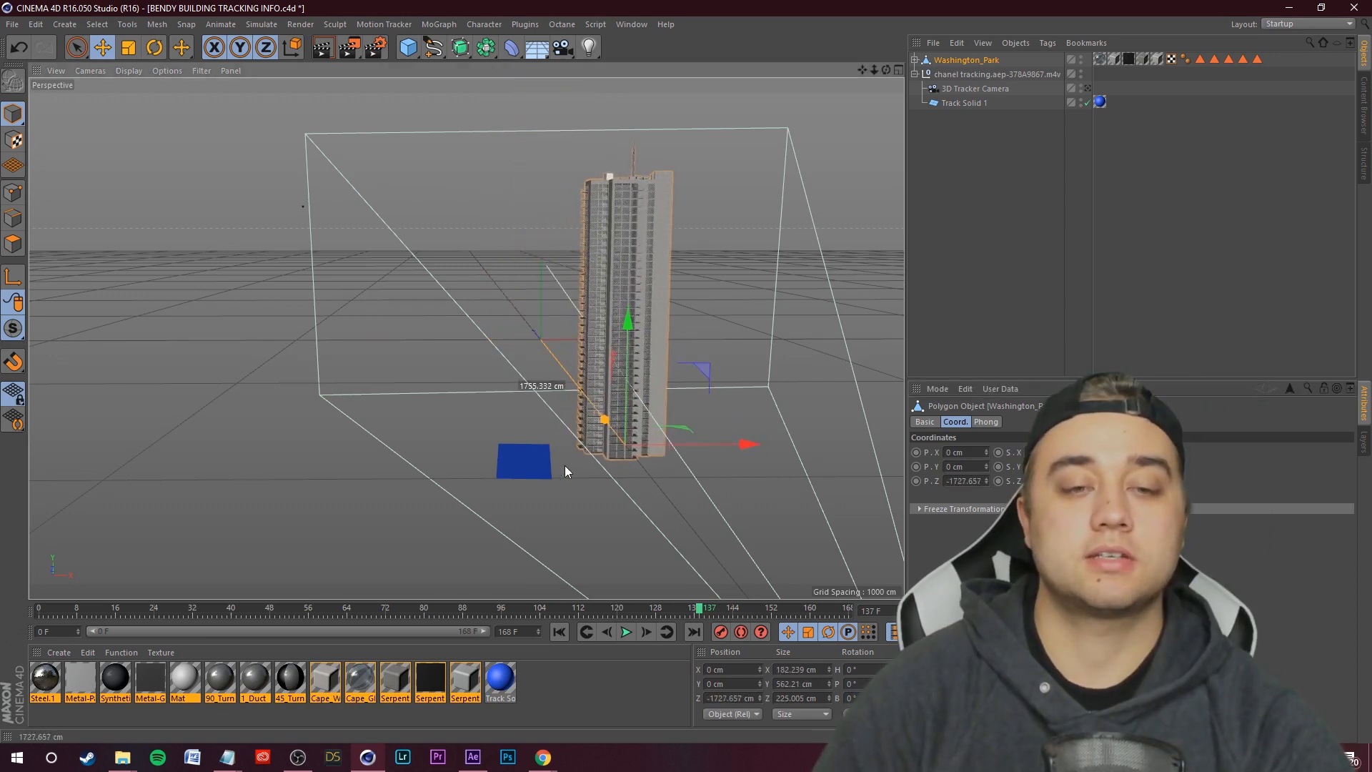
left_click_drag(752, 449, 658, 477)
left_click_drag(519, 430, 521, 447)
left_click_drag(761, 420, 542, 488, "alt")
key("r")
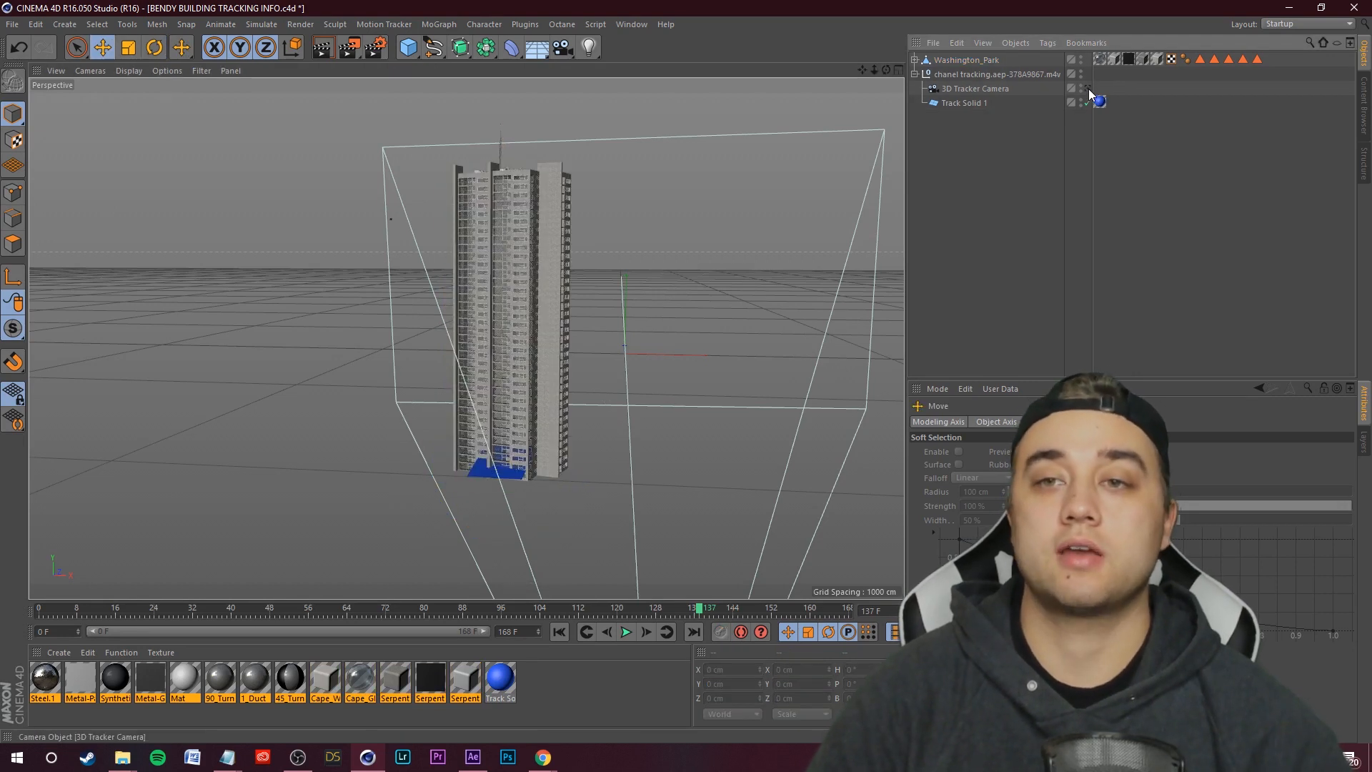
- Scale the building down to about 266 cm tall and reposition it on the track solid, checking its placement through the 3D Tracker Camera
left_click(1088, 88)
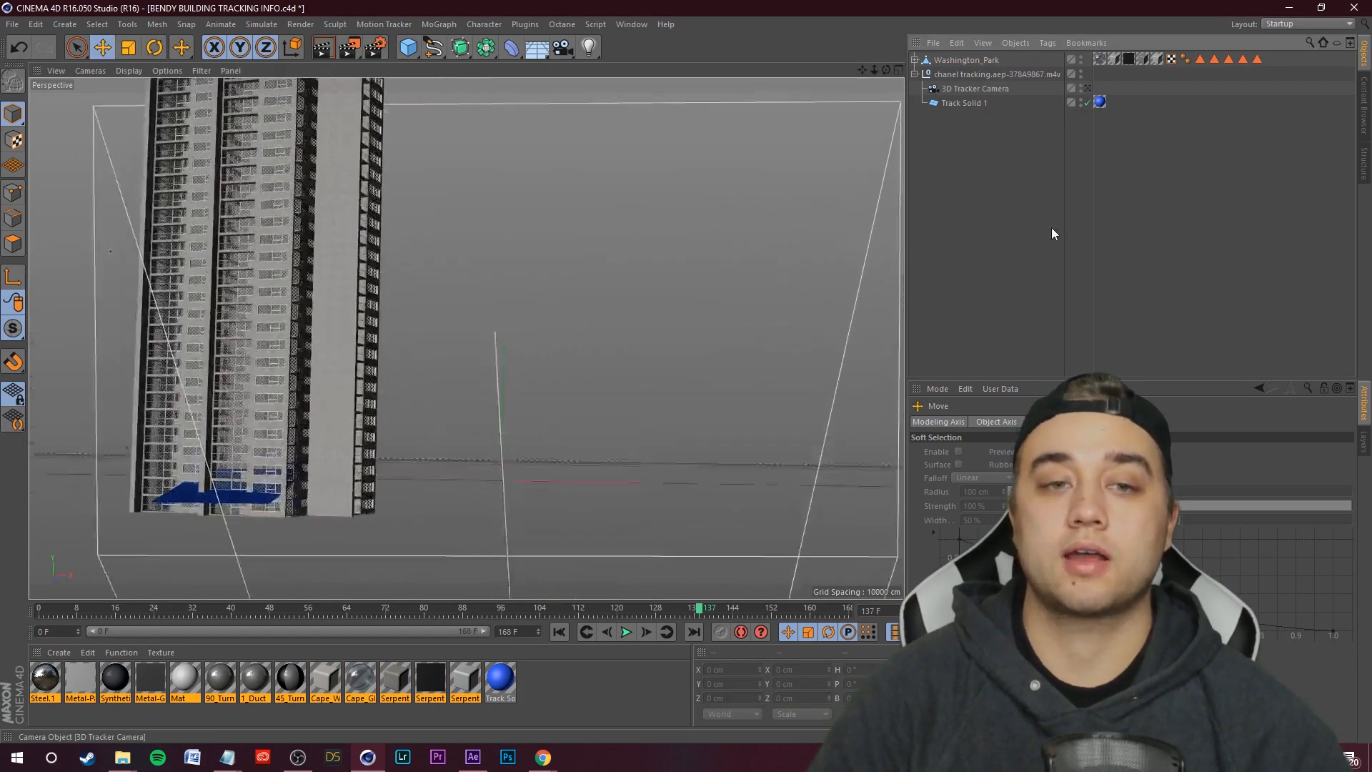
left_click_drag(702, 609, 565, 612)
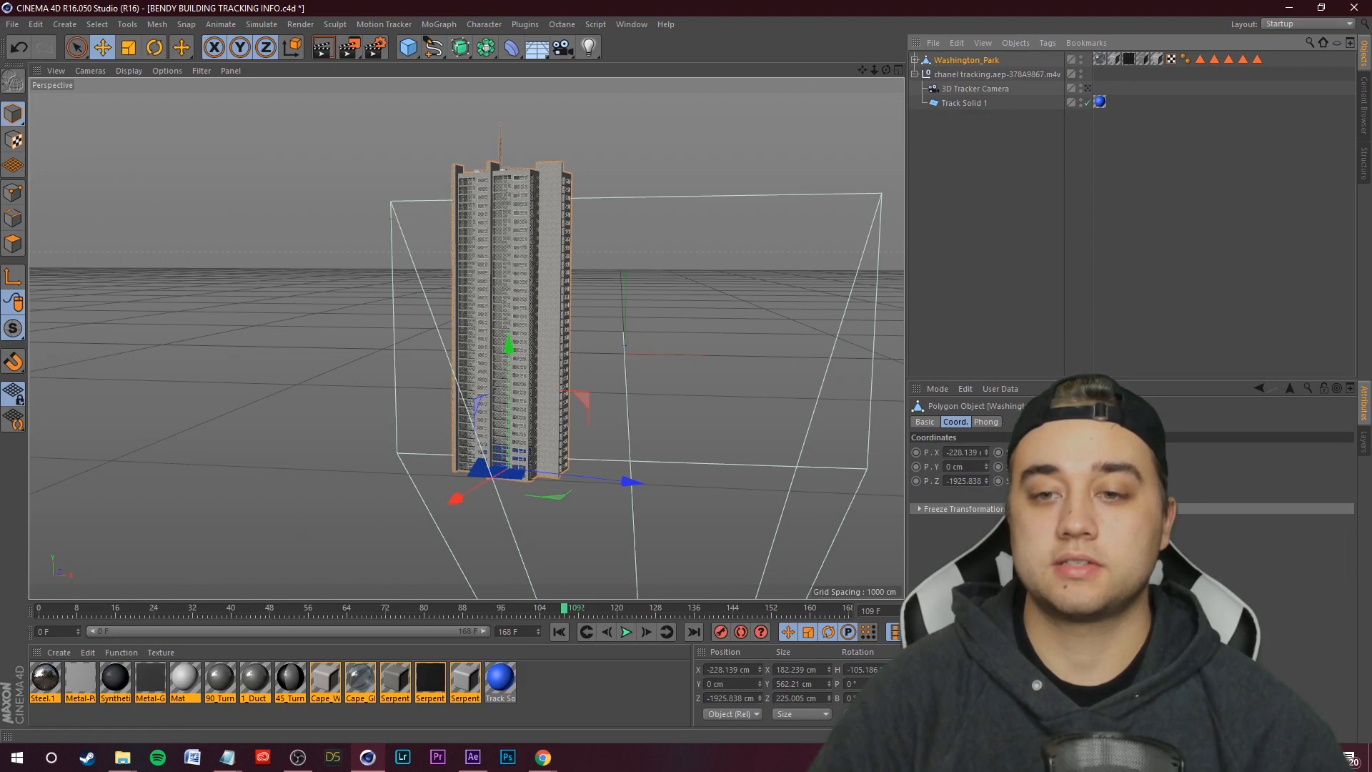
left_click(136, 48)
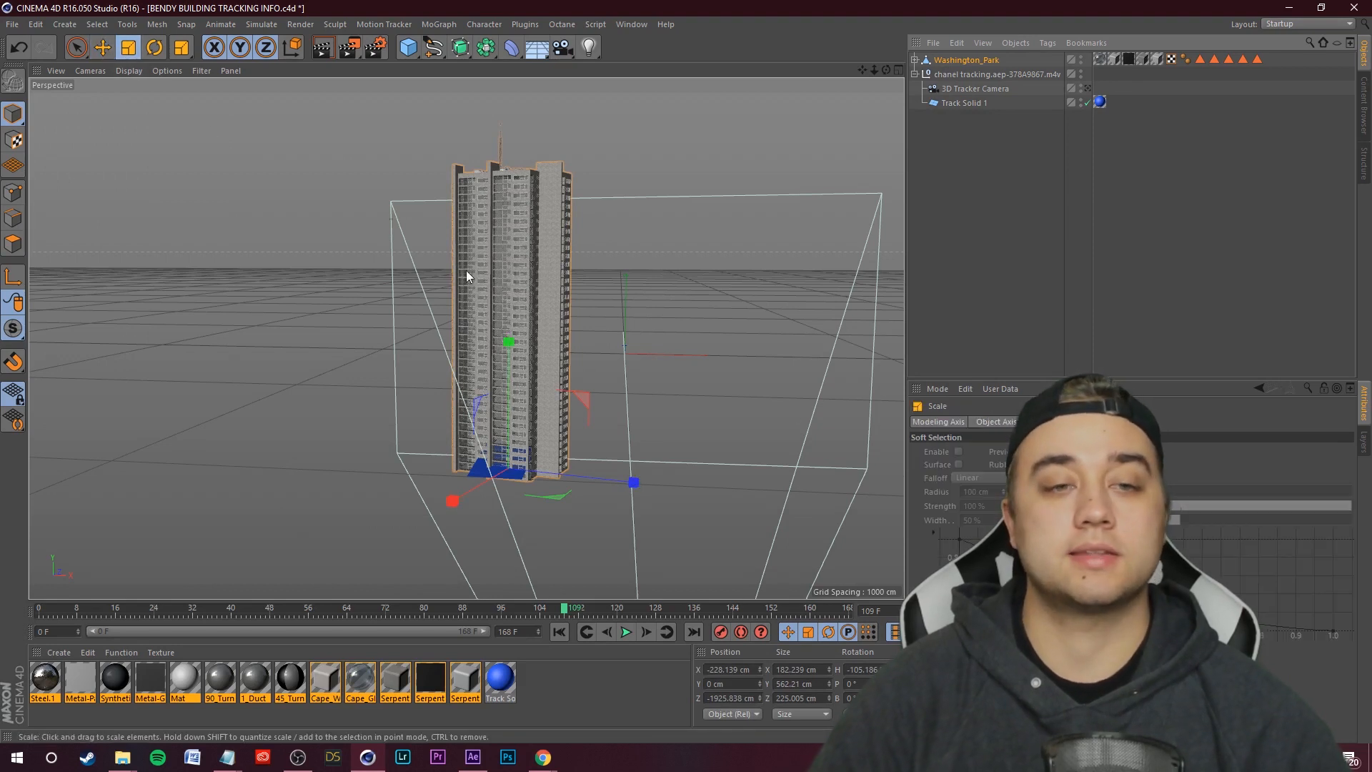
left_click(483, 443)
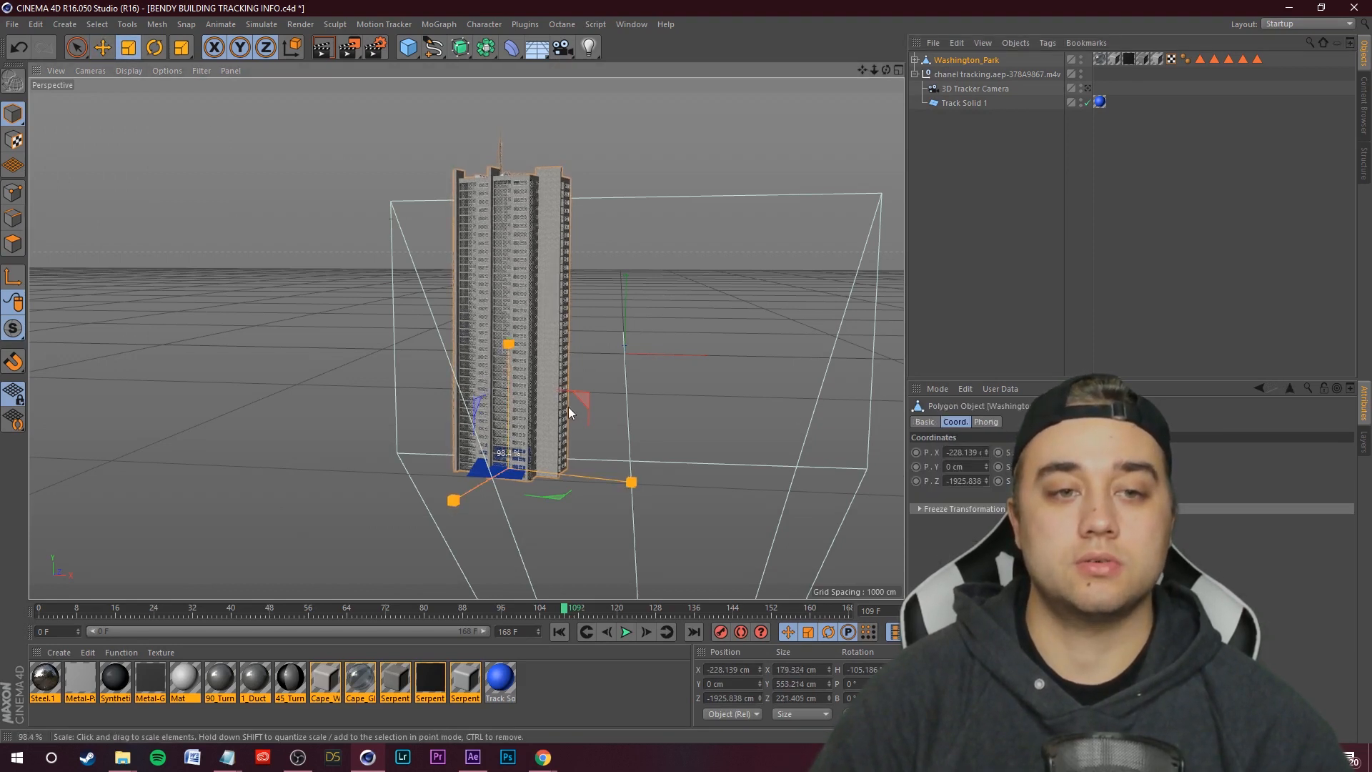
left_click_drag(542, 412, 195, 429)
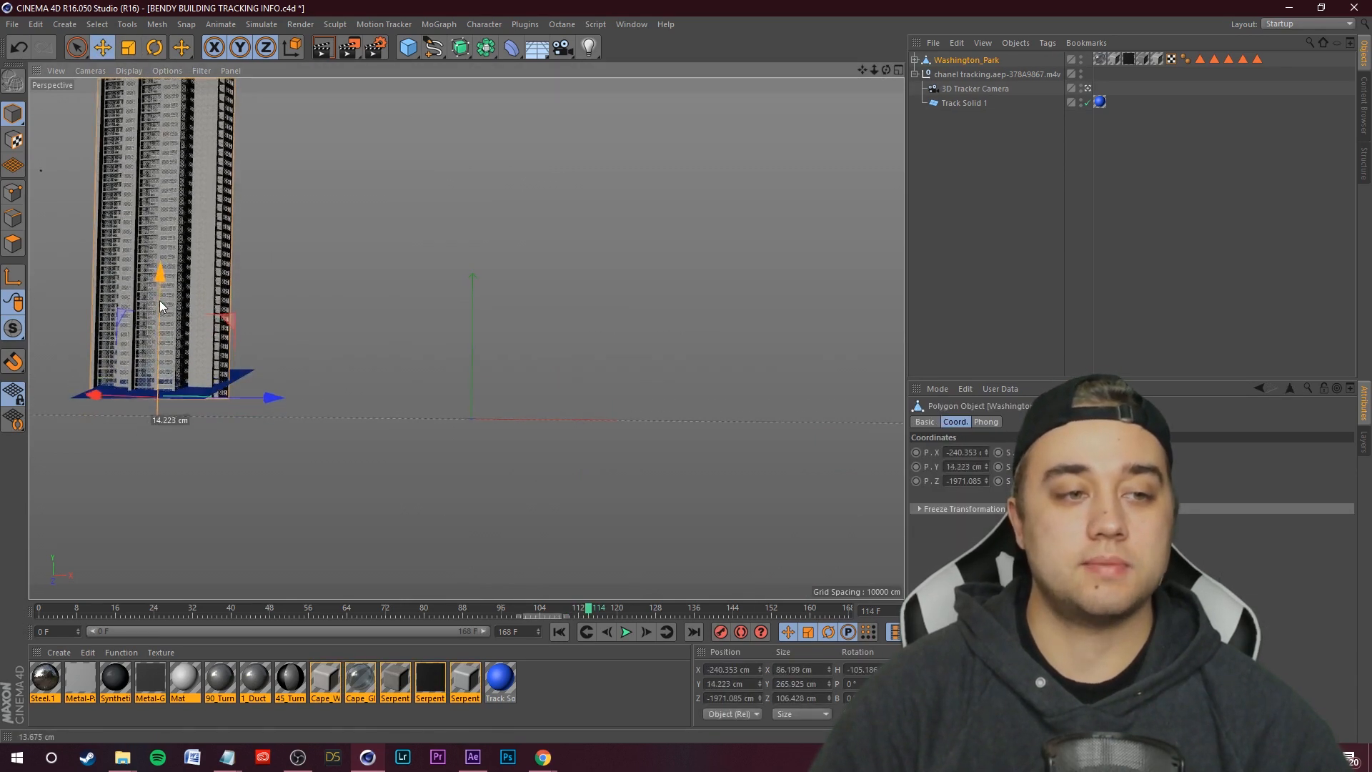
left_click(943, 288)
left_click(1088, 89)
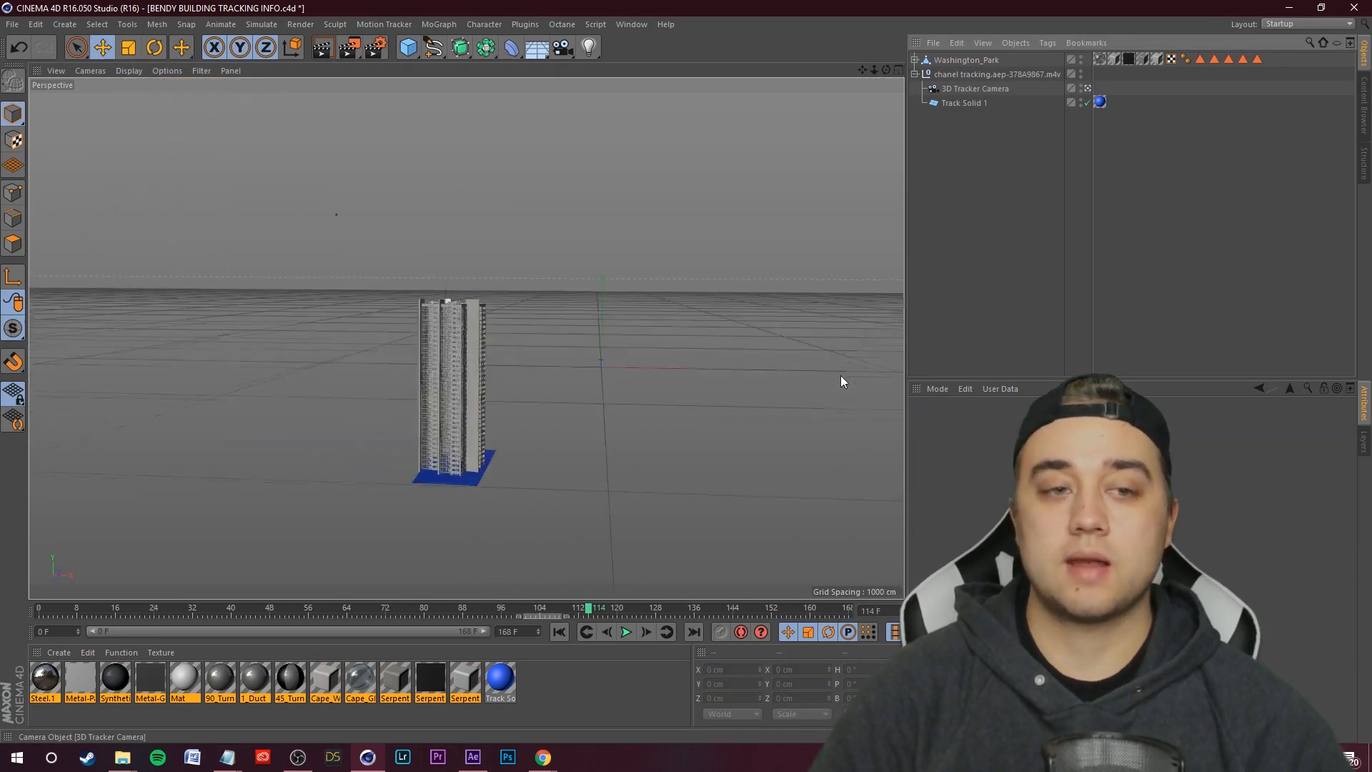
- Add a Bend deformer to the scene for the Washington_Park building
scroll(744, 443, "down", 2)
scroll(554, 429, "up", 2)
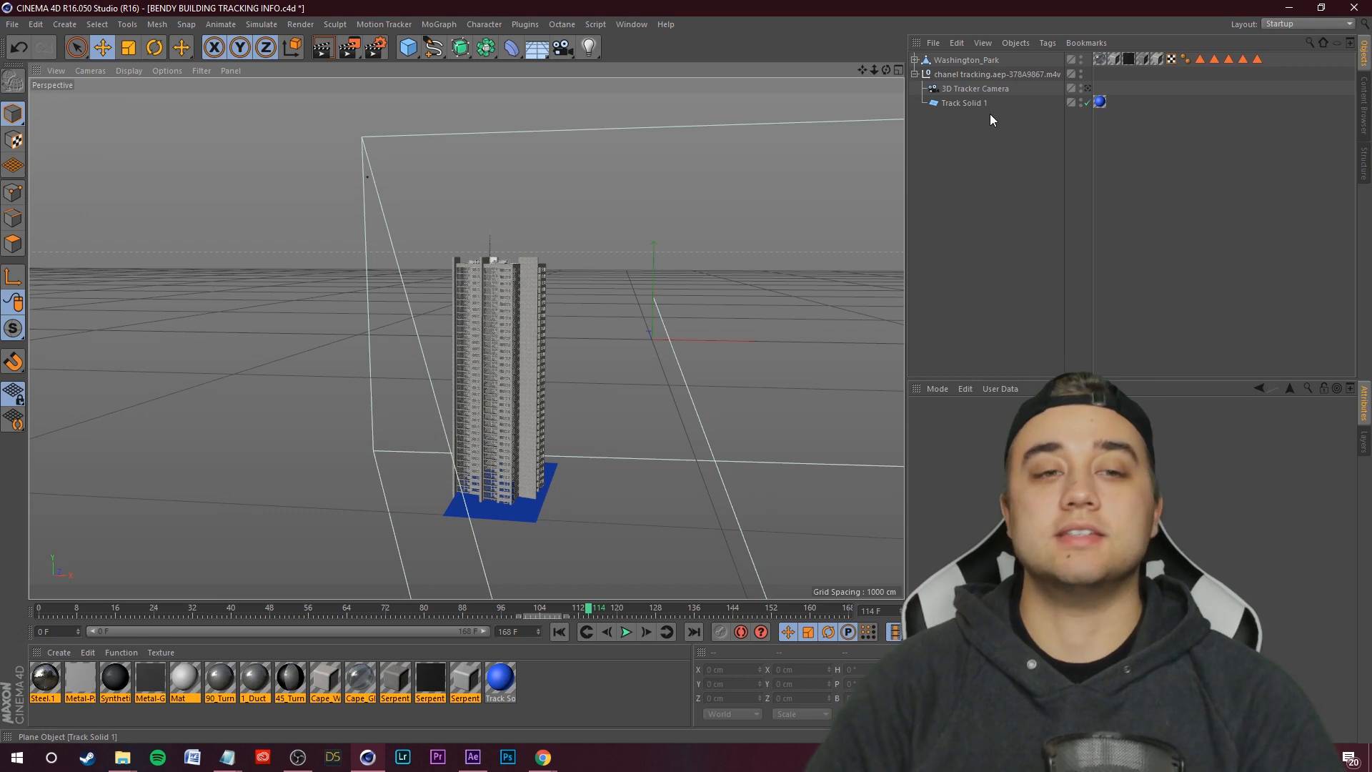
left_click(946, 62)
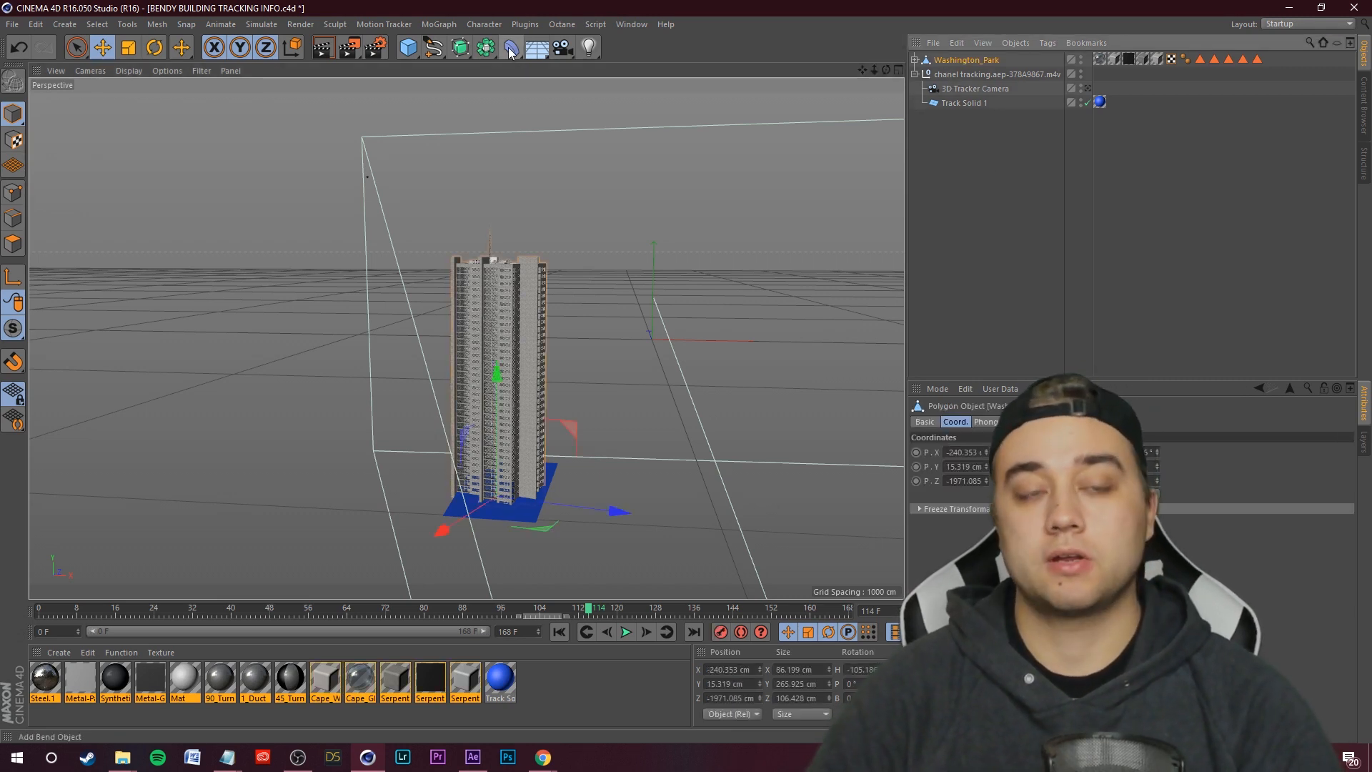
left_click_drag(511, 50, 560, 73)
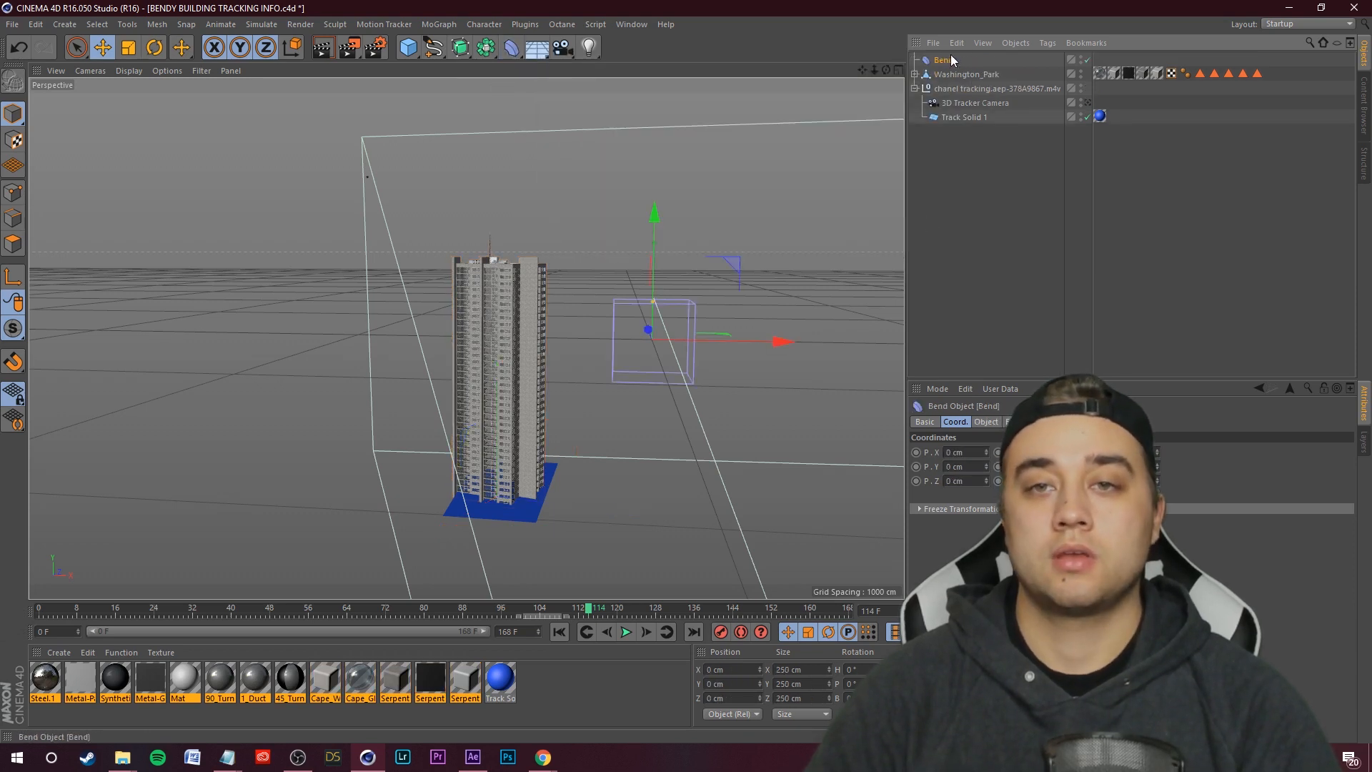
- Move the Bend deformer so it encloses the building, at about X -262, Y 135, Z -1981 cm
left_click_drag(737, 346, 644, 355)
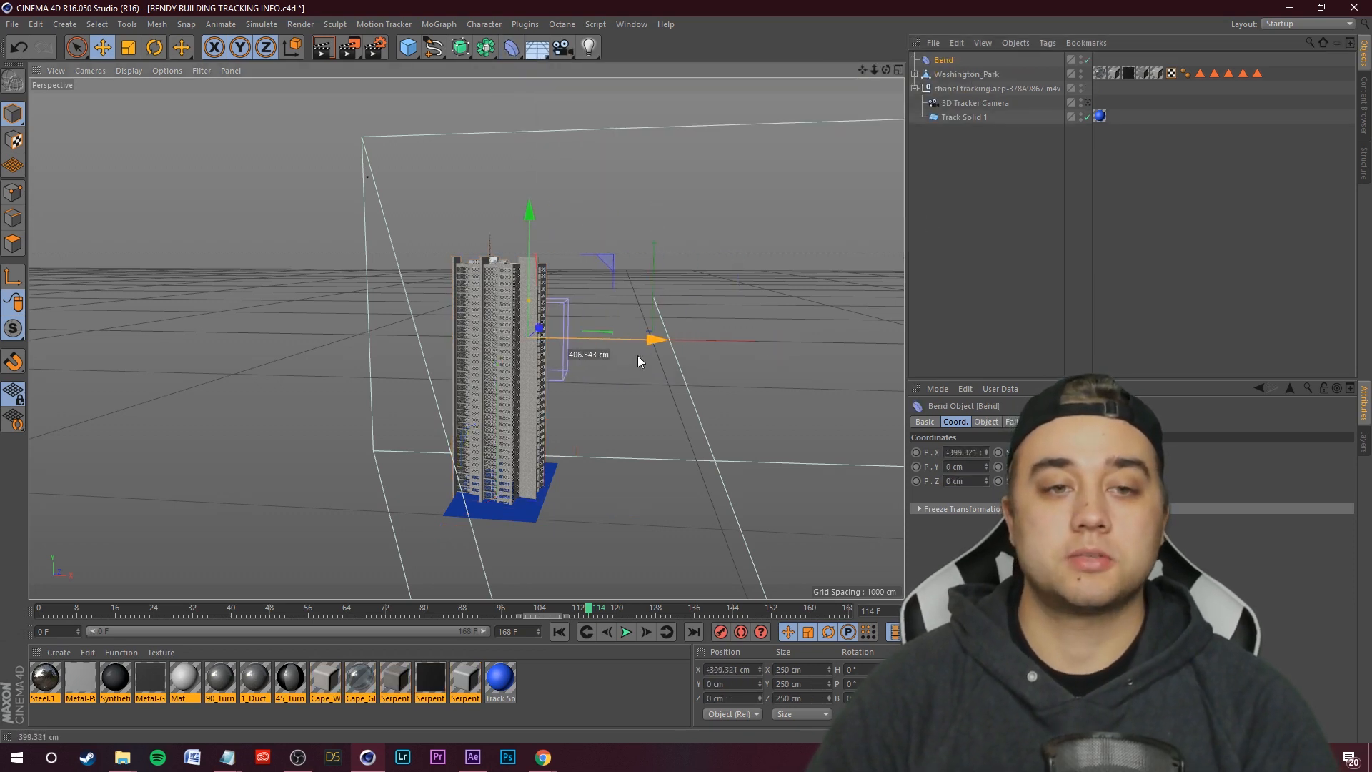
left_click_drag(768, 303, 665, 262, "alt")
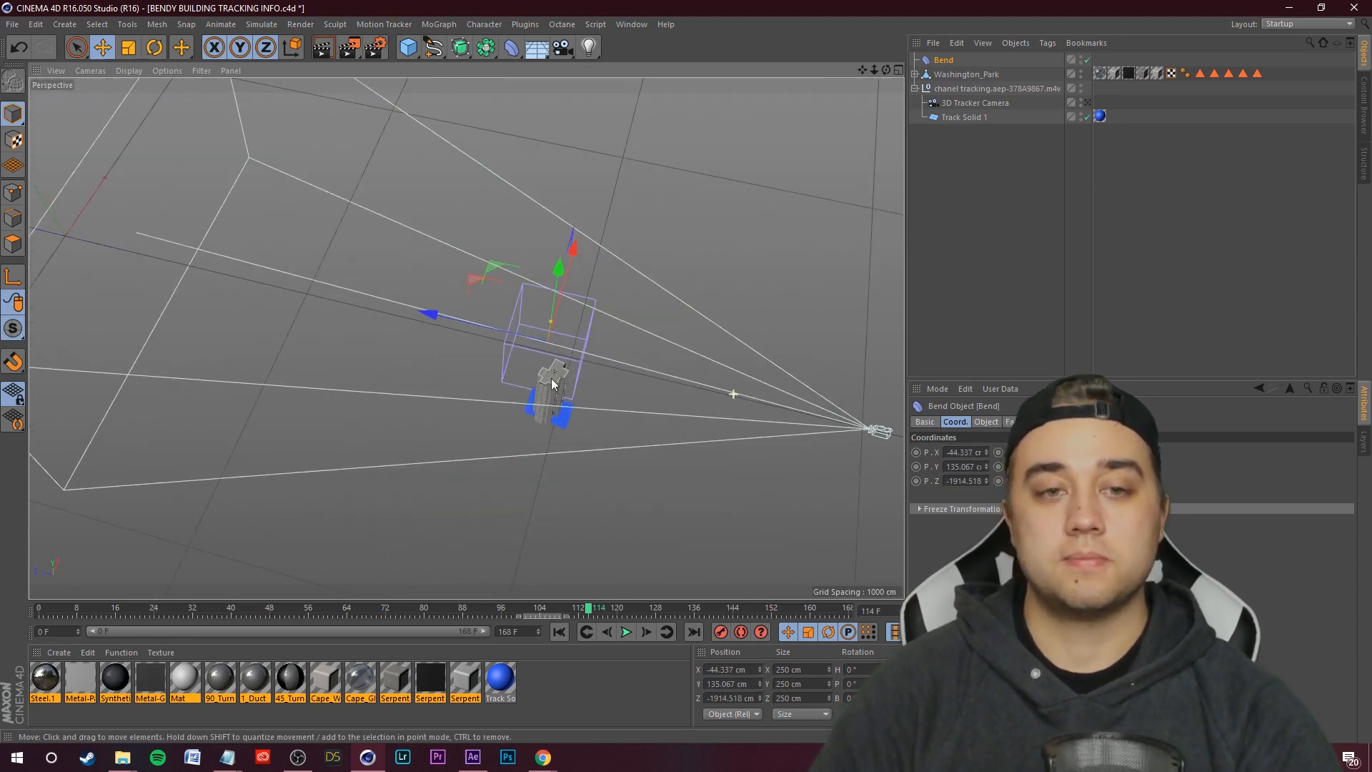
left_click_drag(732, 392, 757, 411, "alt")
left_click_drag(571, 262, 563, 329)
left_click_drag(421, 392, 443, 398)
left_click_drag(759, 415, 655, 363, "alt")
scroll(654, 357, "up", 5)
- Rotate the Washington_Park building to a heading of about -91° and shift it to about X -231, Z -1992 cm inside the Bend cage
left_click(155, 49)
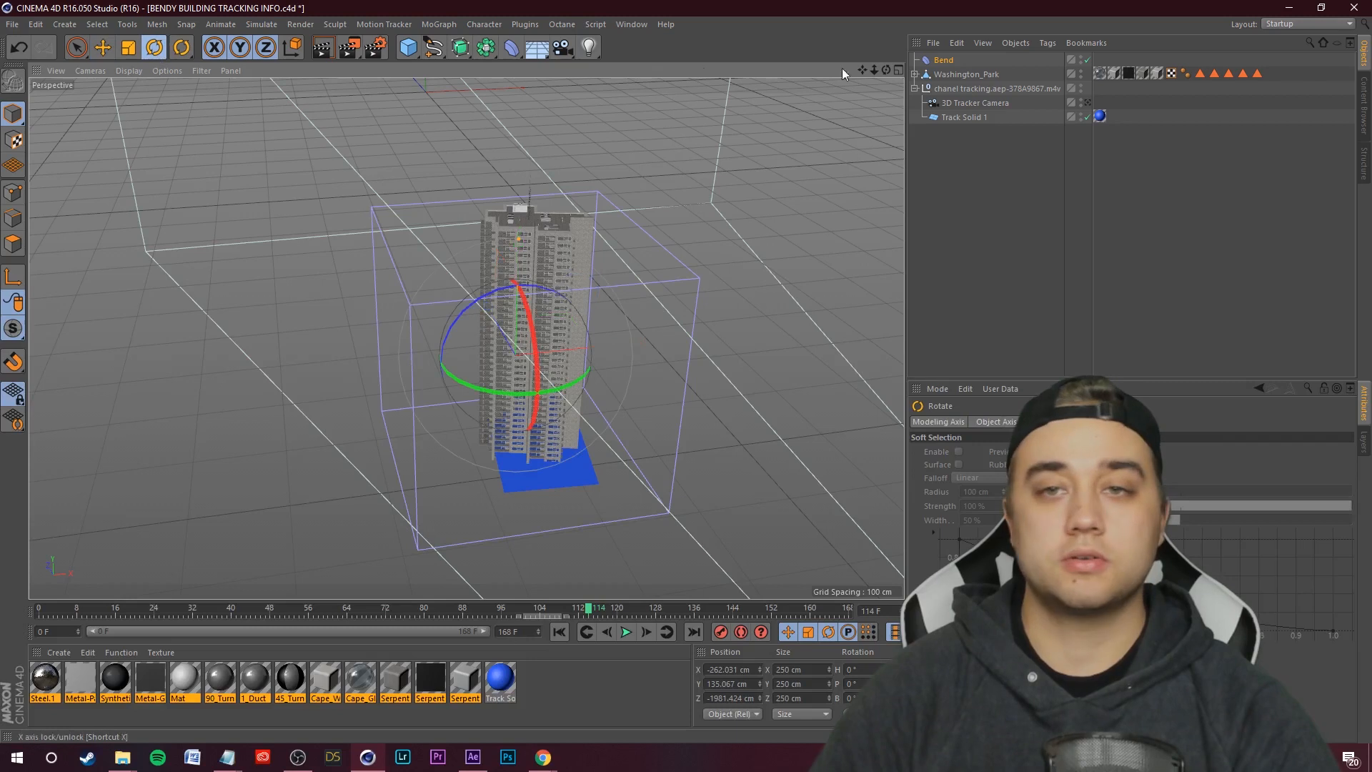
left_click(962, 75)
left_click_drag(551, 490, 569, 491)
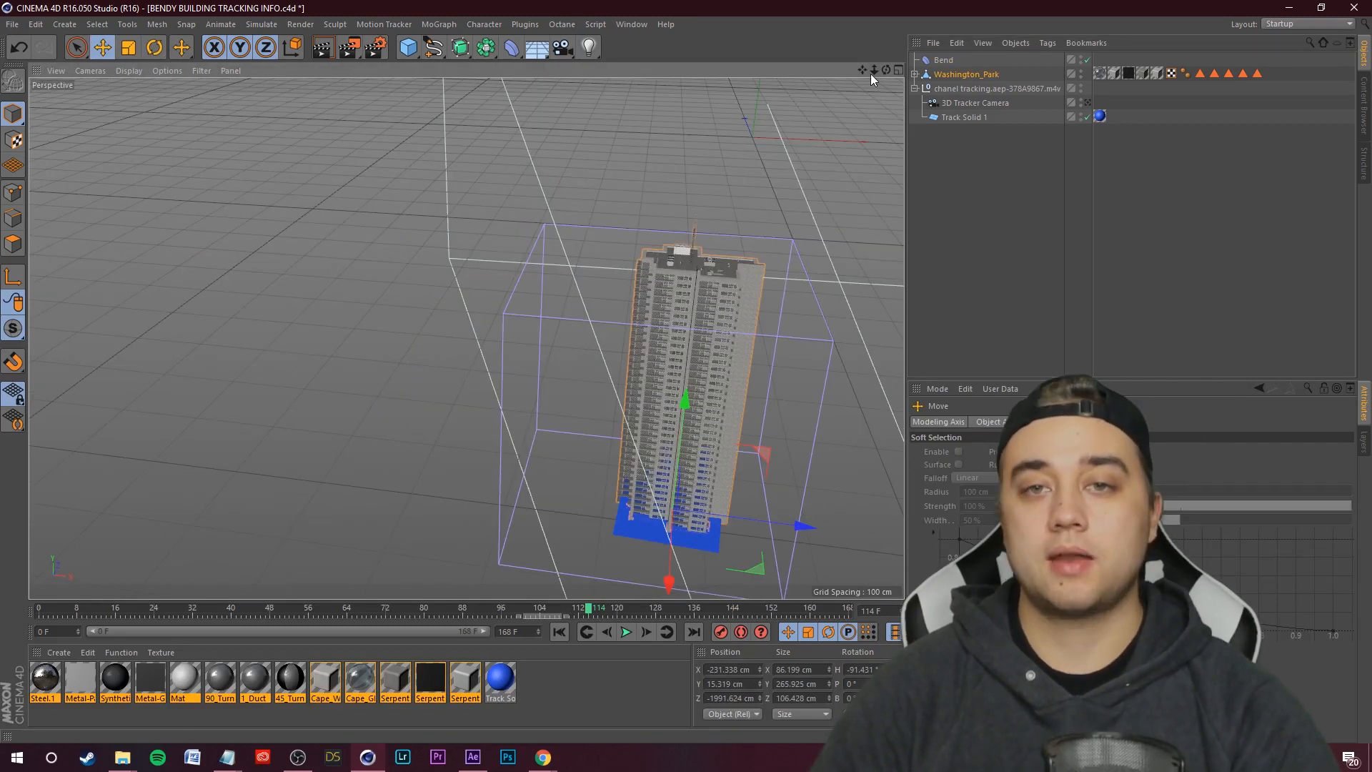
- Make the Bend deformer a child of the Washington_Park object
left_click_drag(864, 70, 655, 23)
left_click(588, 632)
left_click(944, 61)
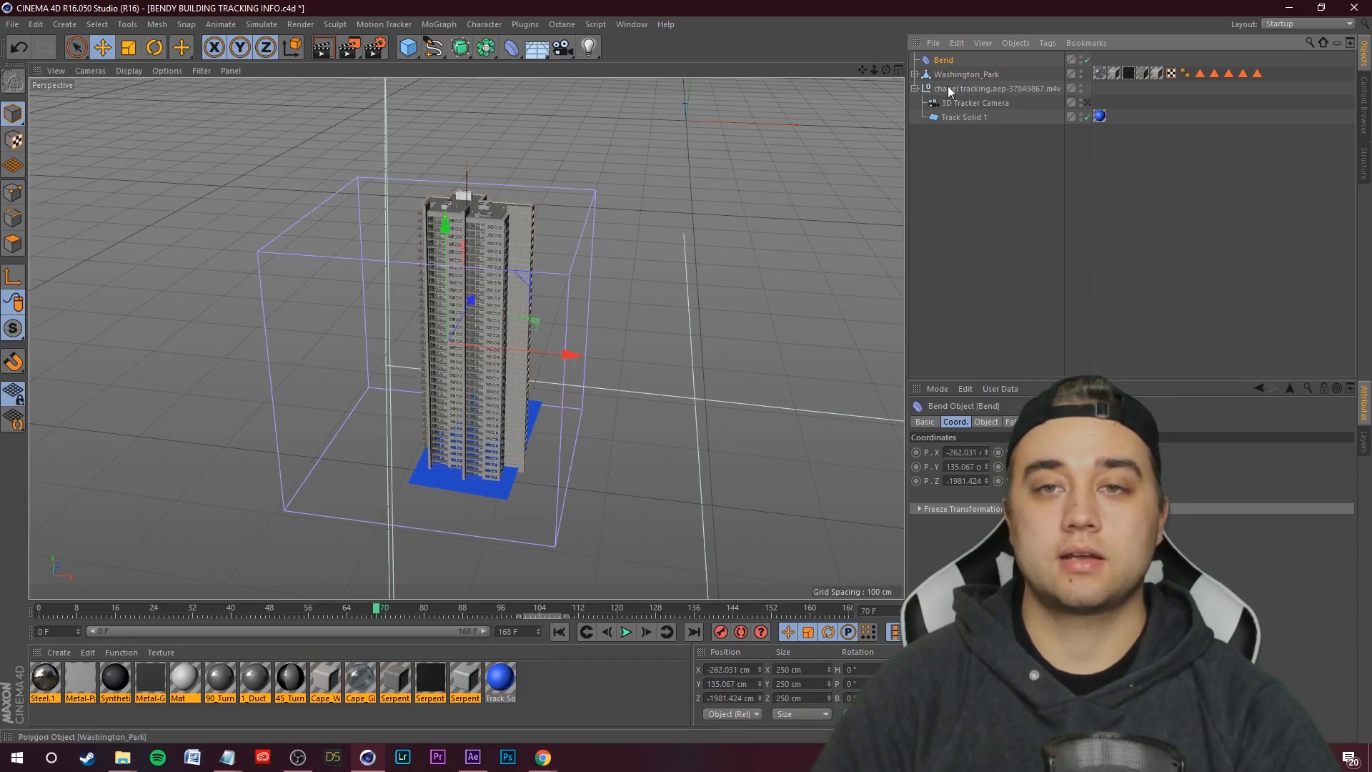
left_click_drag(948, 81, 951, 75)
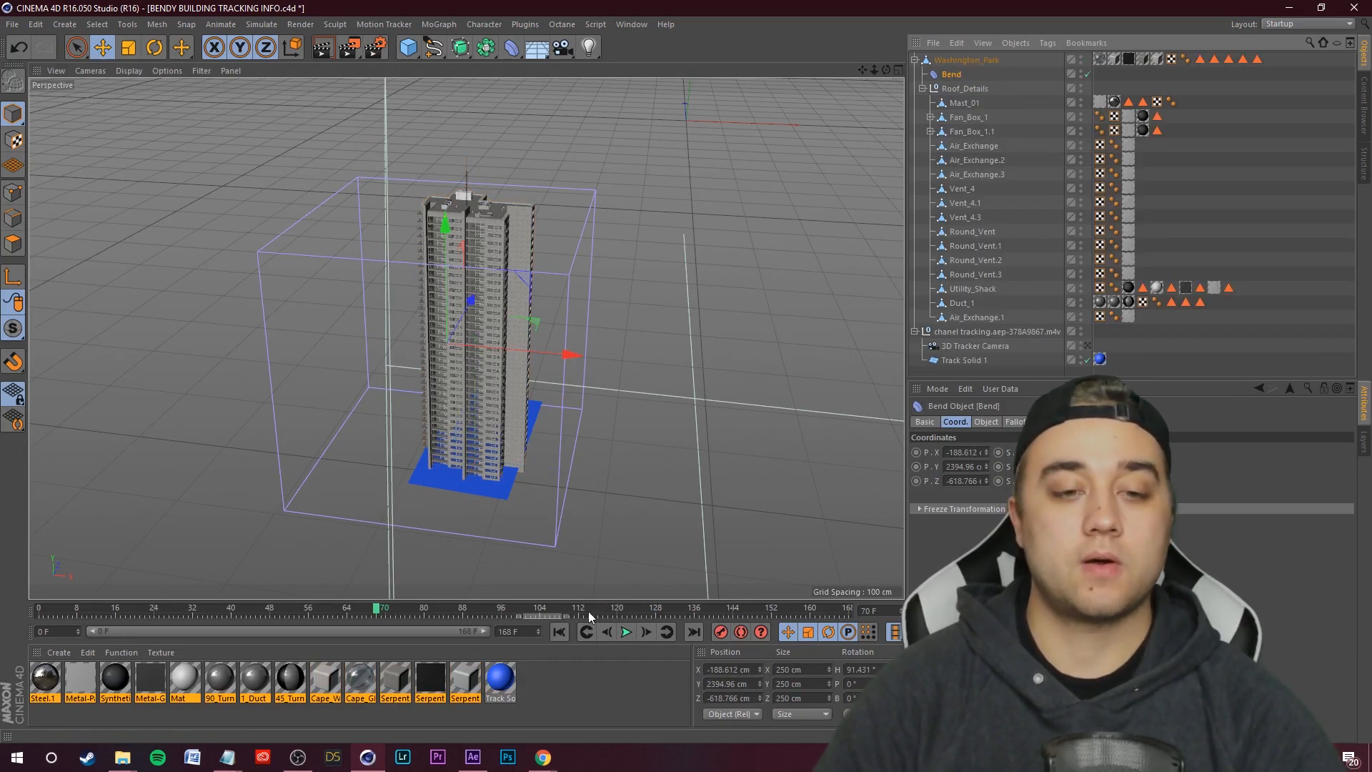
- Turn on automatic keyframing and, at frame 168, set the Bend's strength to 45° and its angle to about 332°
left_click(744, 634)
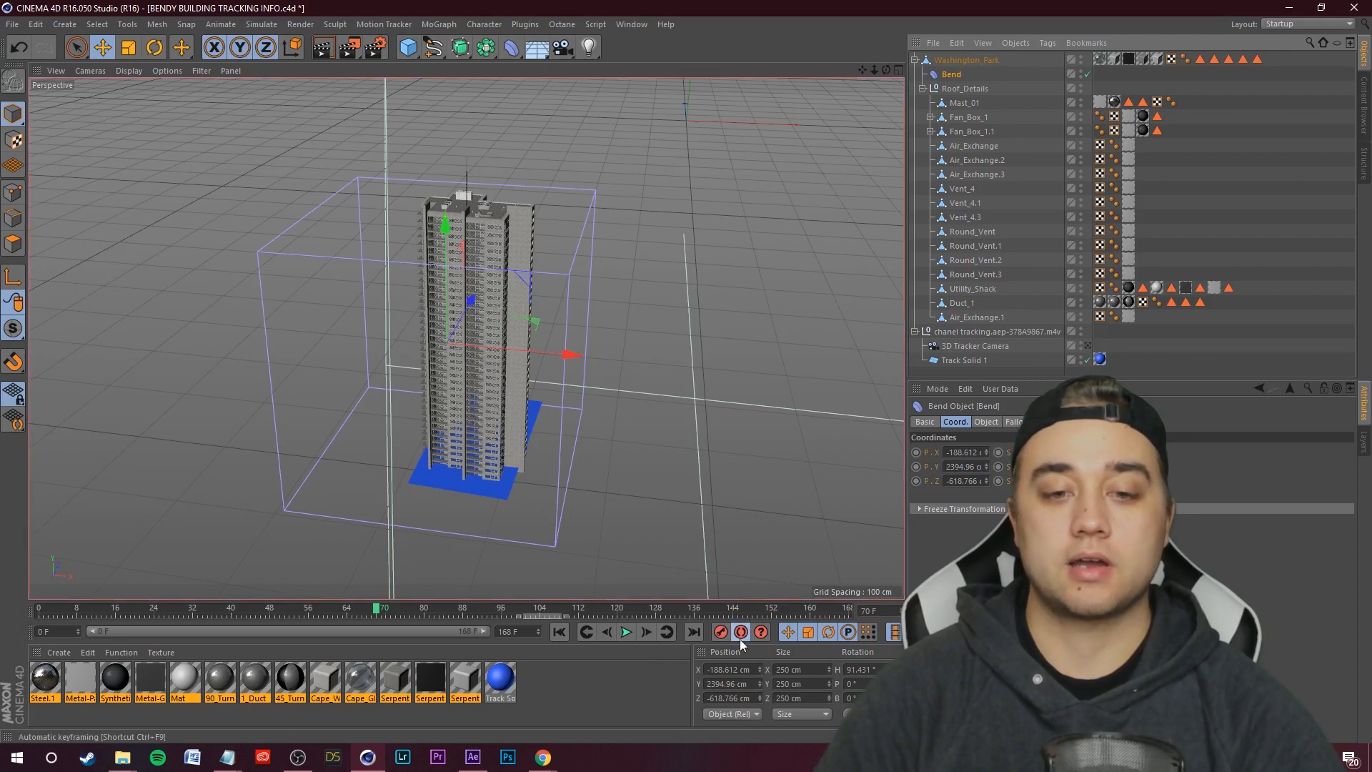
left_click_drag(383, 614, 862, 616)
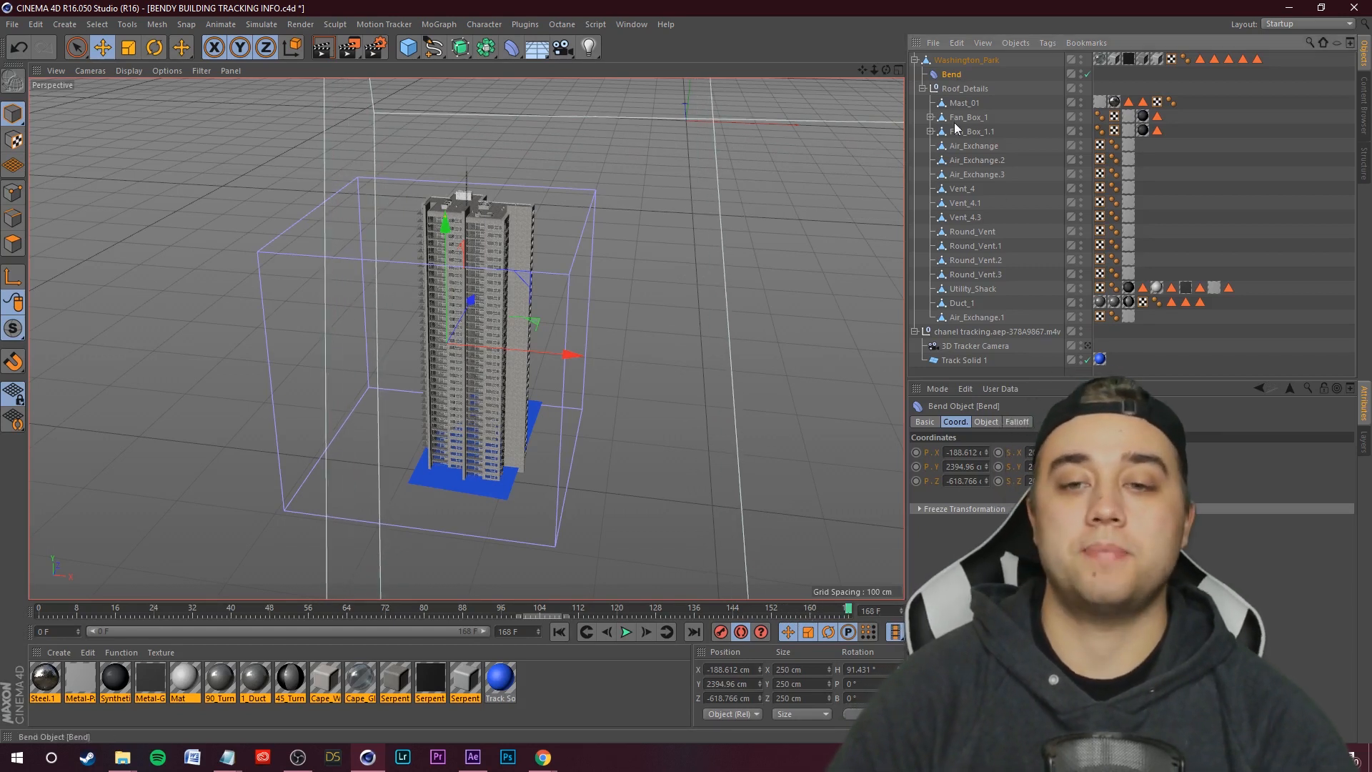
left_click(987, 423)
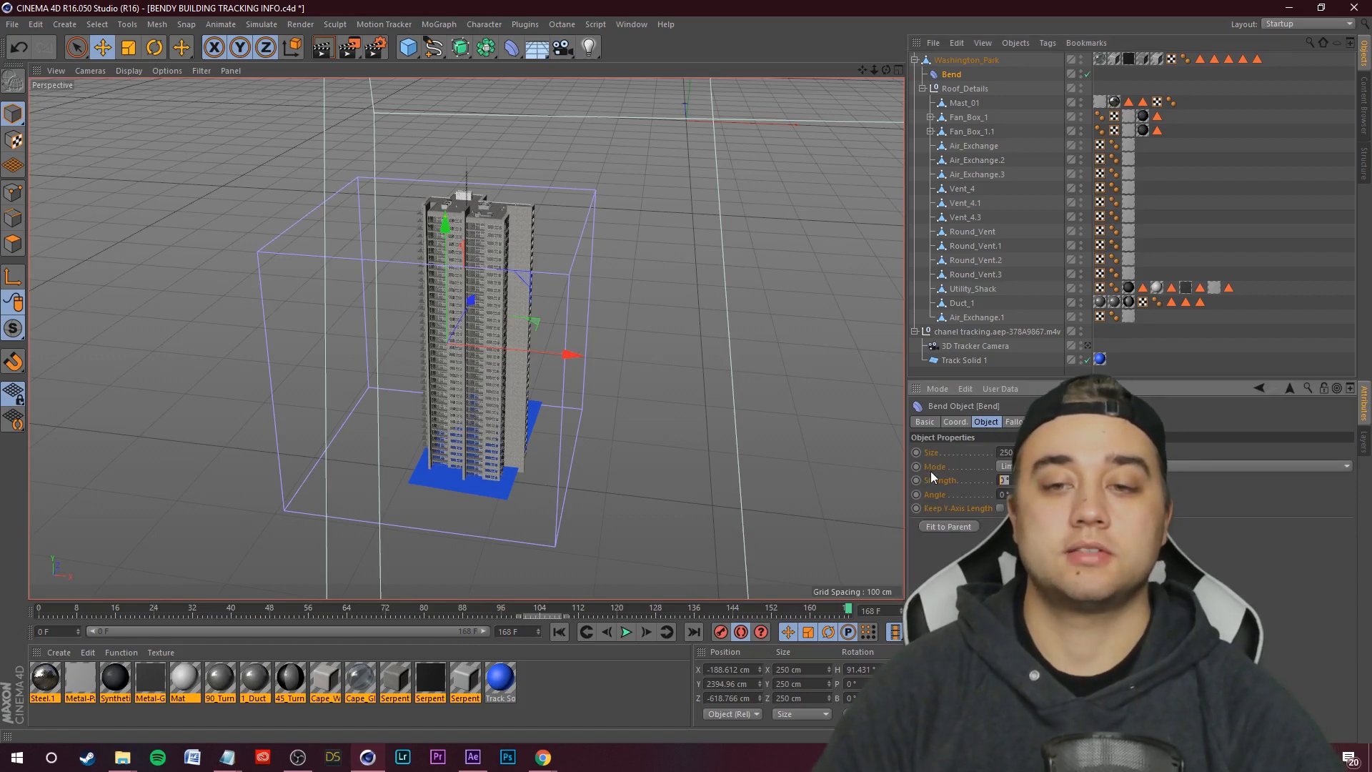
type("0")
key("Return")
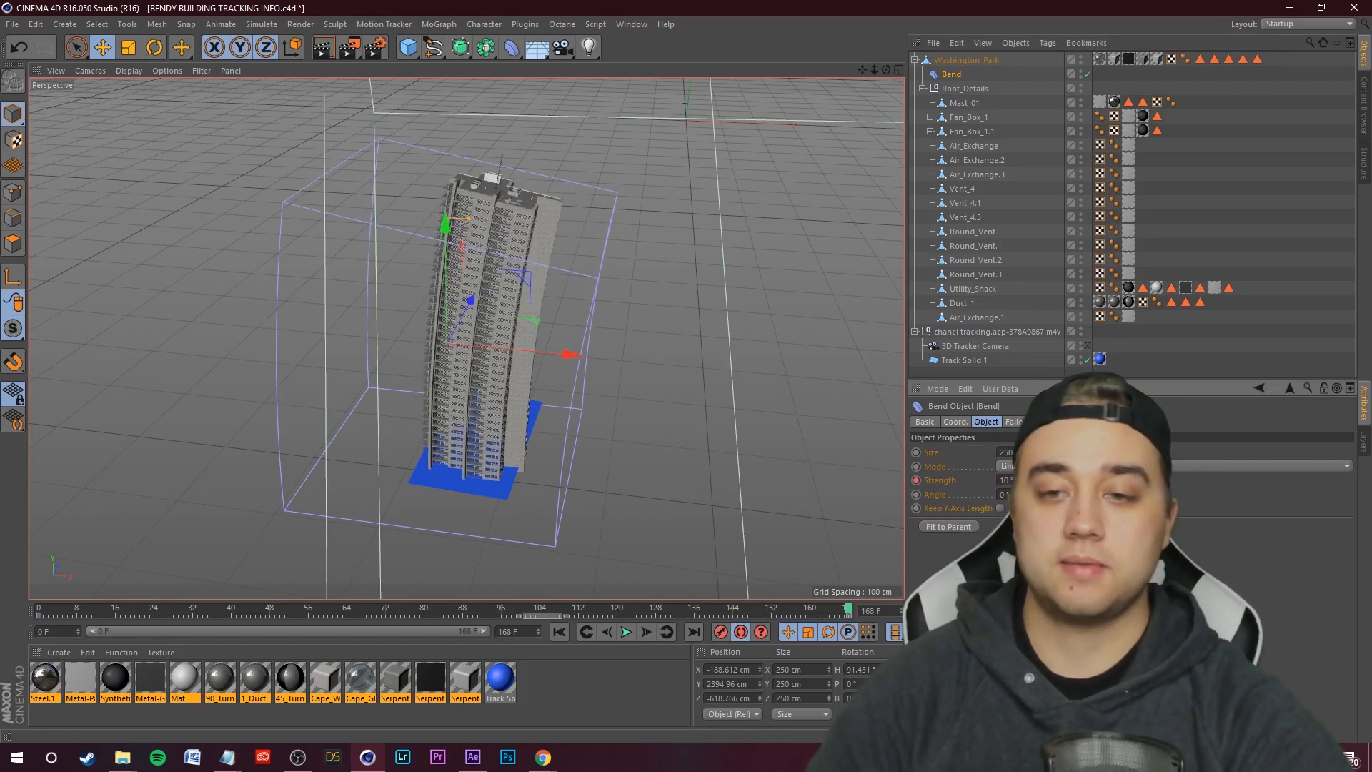
left_click_drag(1050, 495, 1051, 455)
- Preview the bending animation by playing it through the 3D Tracker Camera and scrubbing it in the free perspective view
left_click_drag(851, 611, 518, 610)
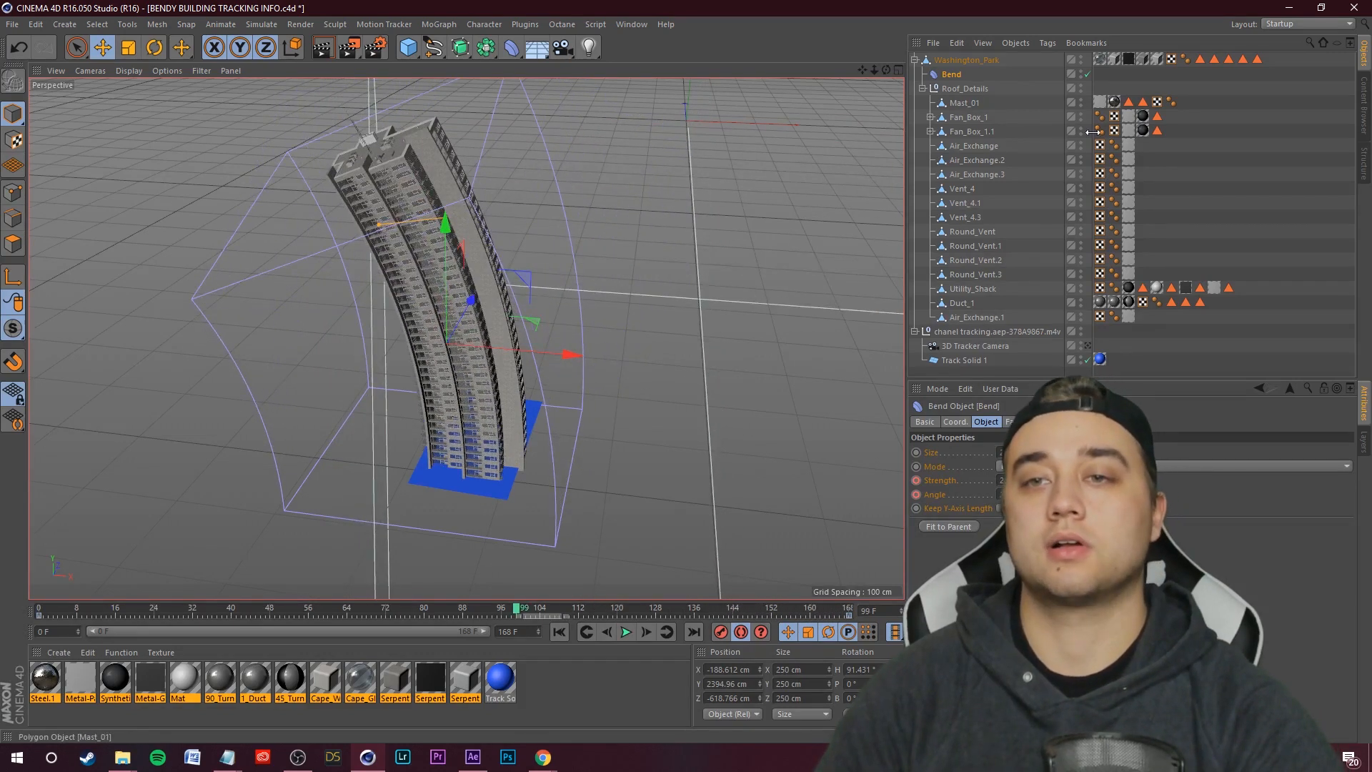
left_click(1088, 346)
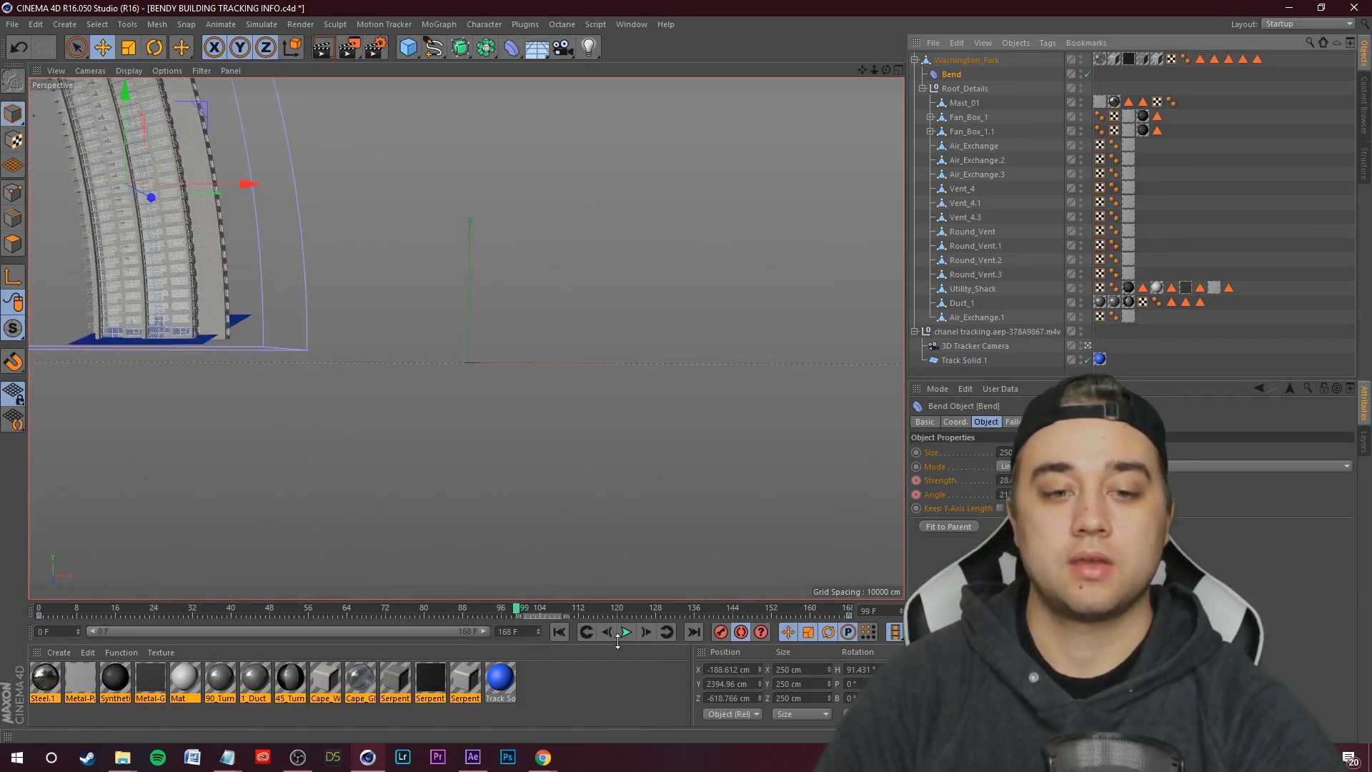
left_click(622, 637)
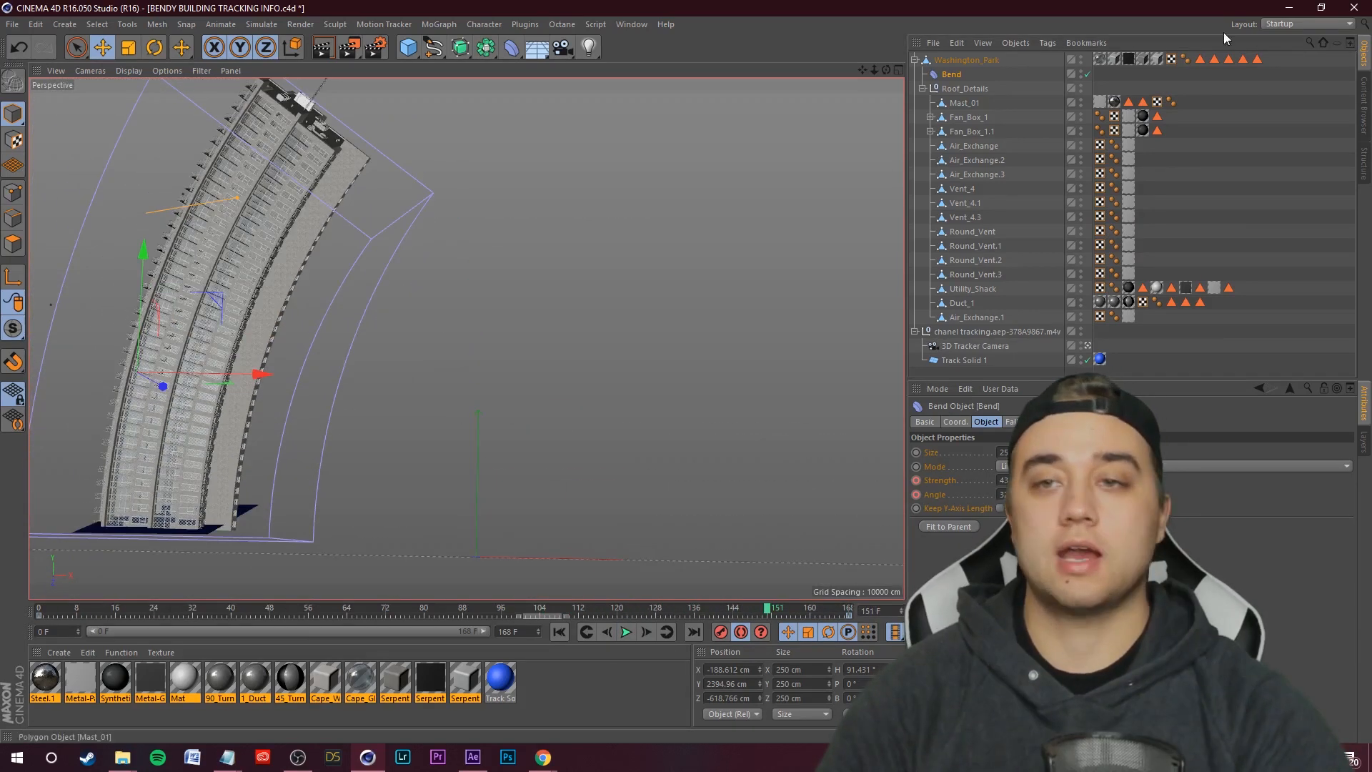
left_click(1087, 347)
left_click_drag(563, 352, 675, 270, "alt")
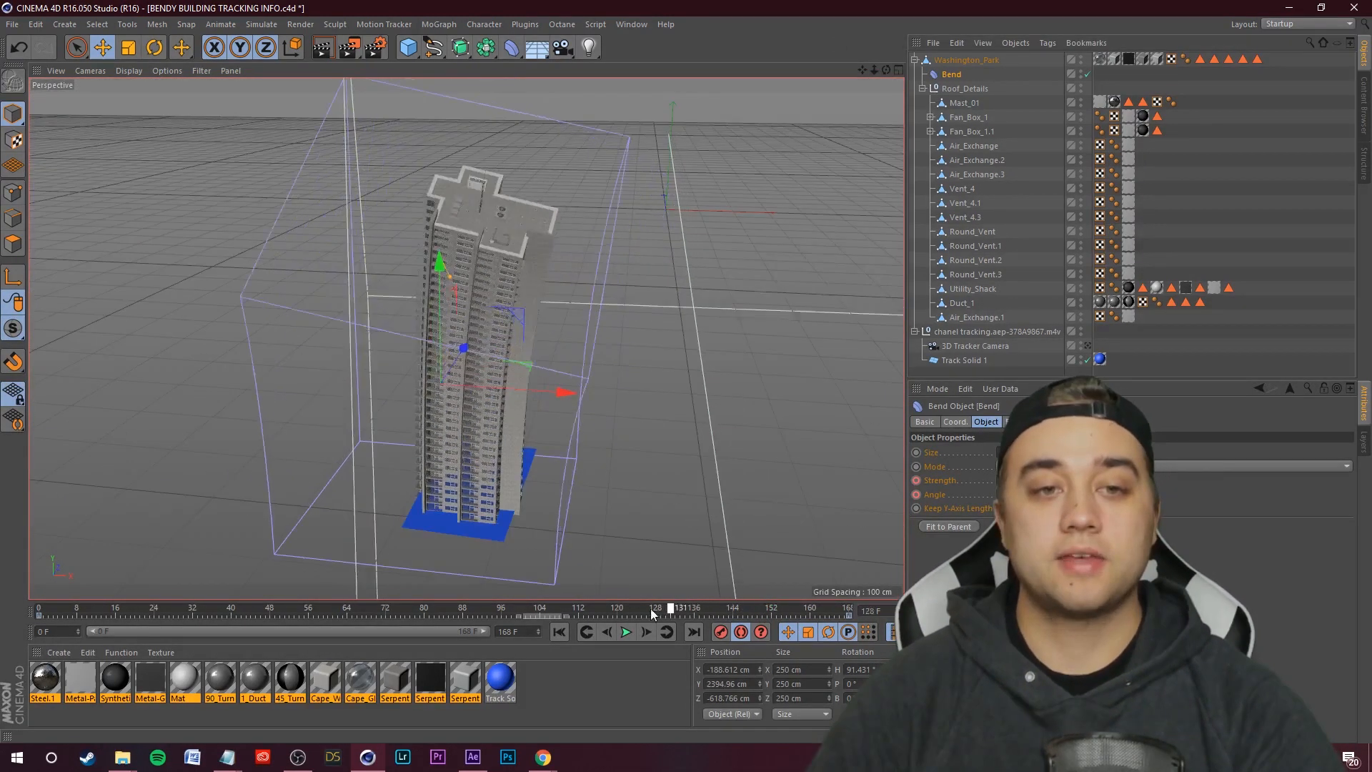
left_click_drag(653, 611, 850, 602)
- Save the Cinema 4D project, switch to After Effects and open the yung thug chanel tutorial Linked Comp 01 composition
left_click(13, 24)
left_click(45, 115)
left_click(473, 757)
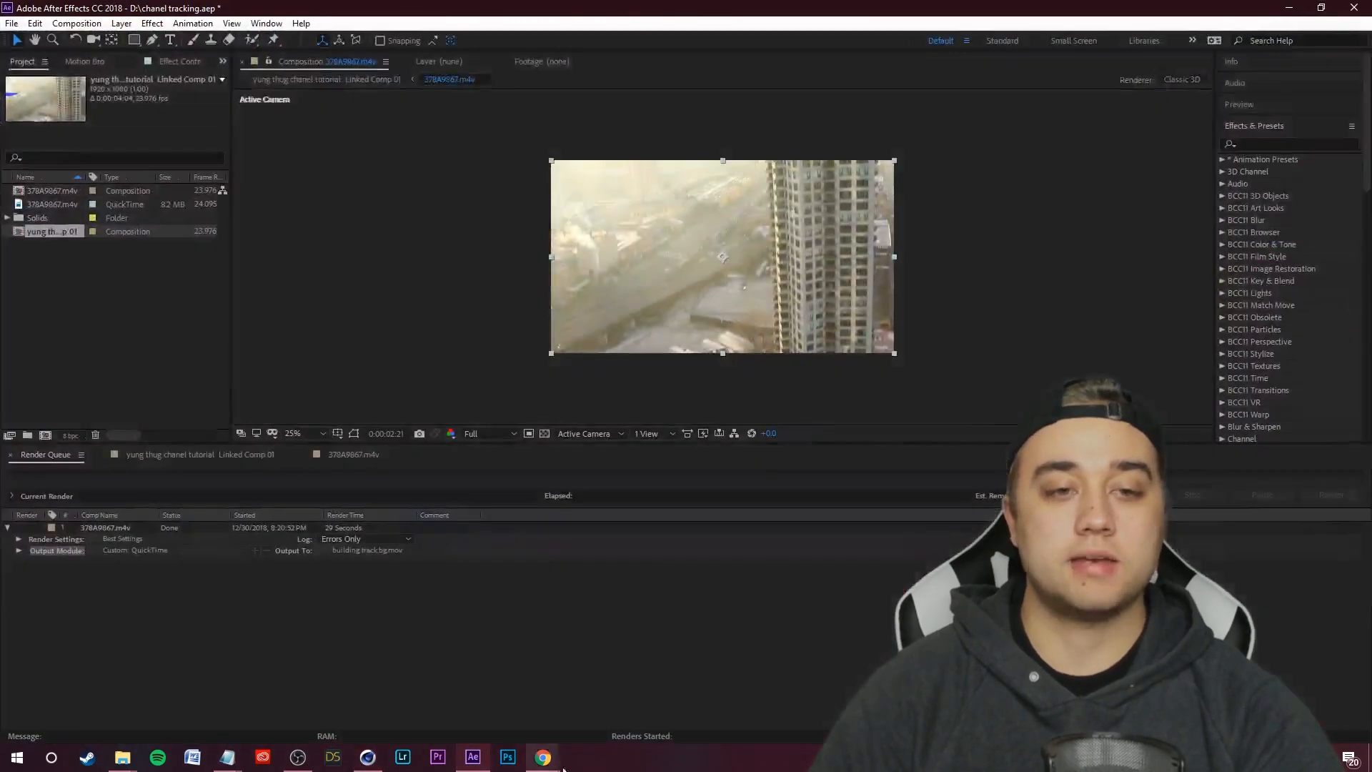
left_click(204, 455)
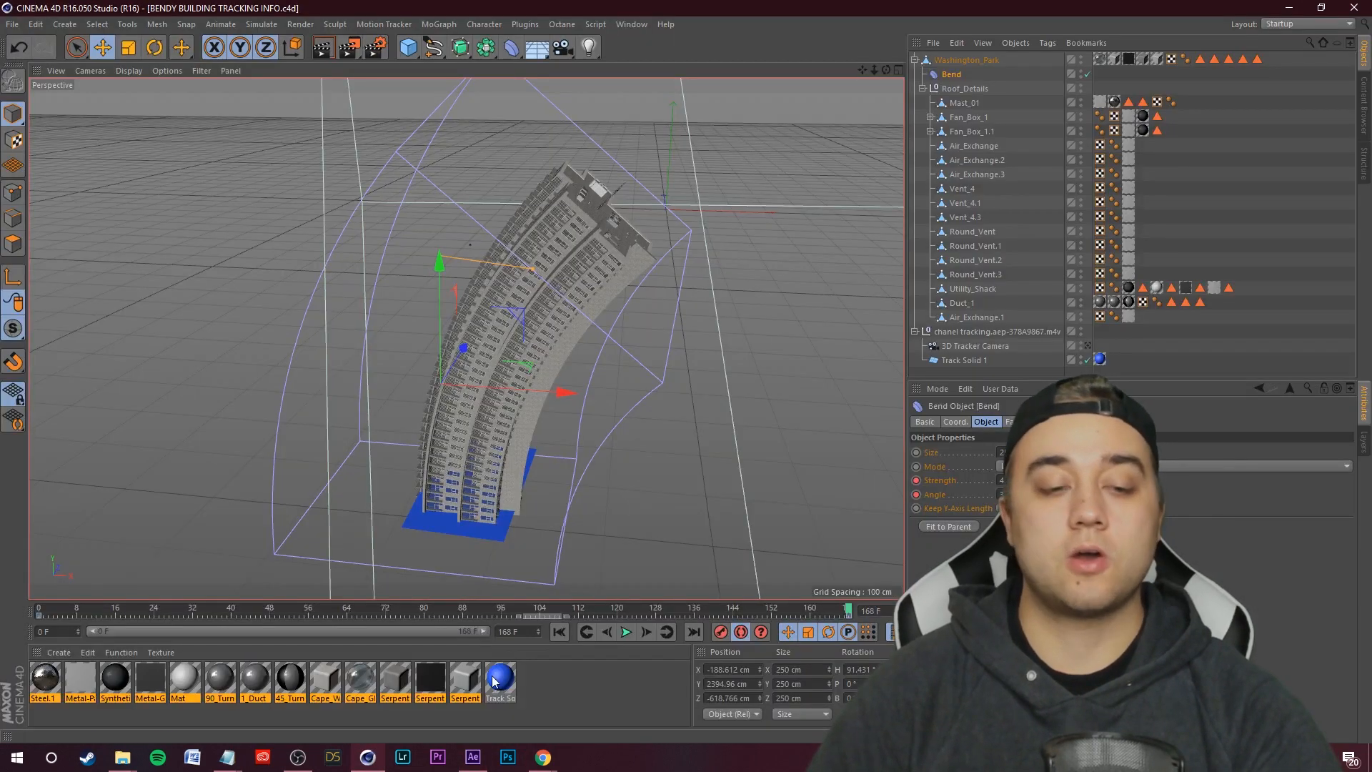
- Hide the Track Solid 1 plane in Cinema 4D and save the BENDY BUILDING TRACKING INFO.c4d project
left_click(1082, 357)
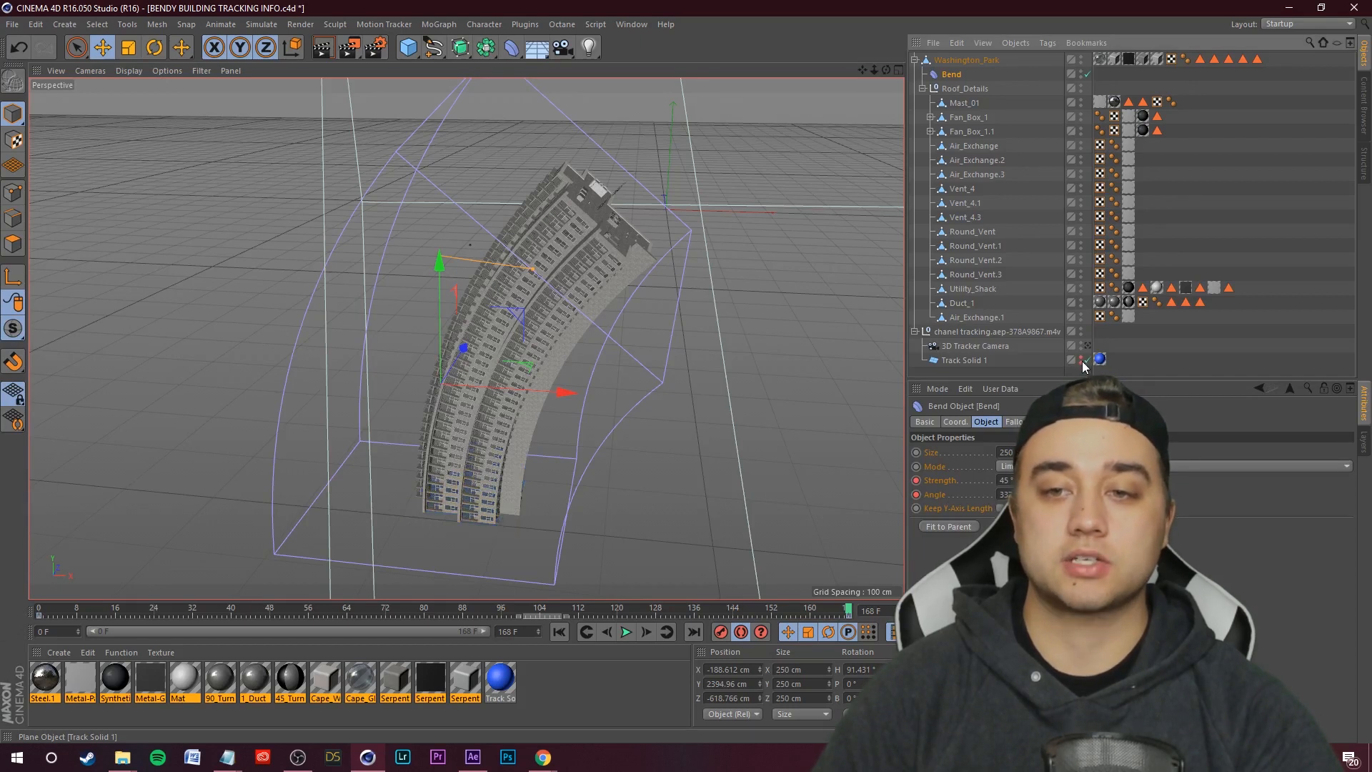
left_click(12, 23)
left_click(29, 142)
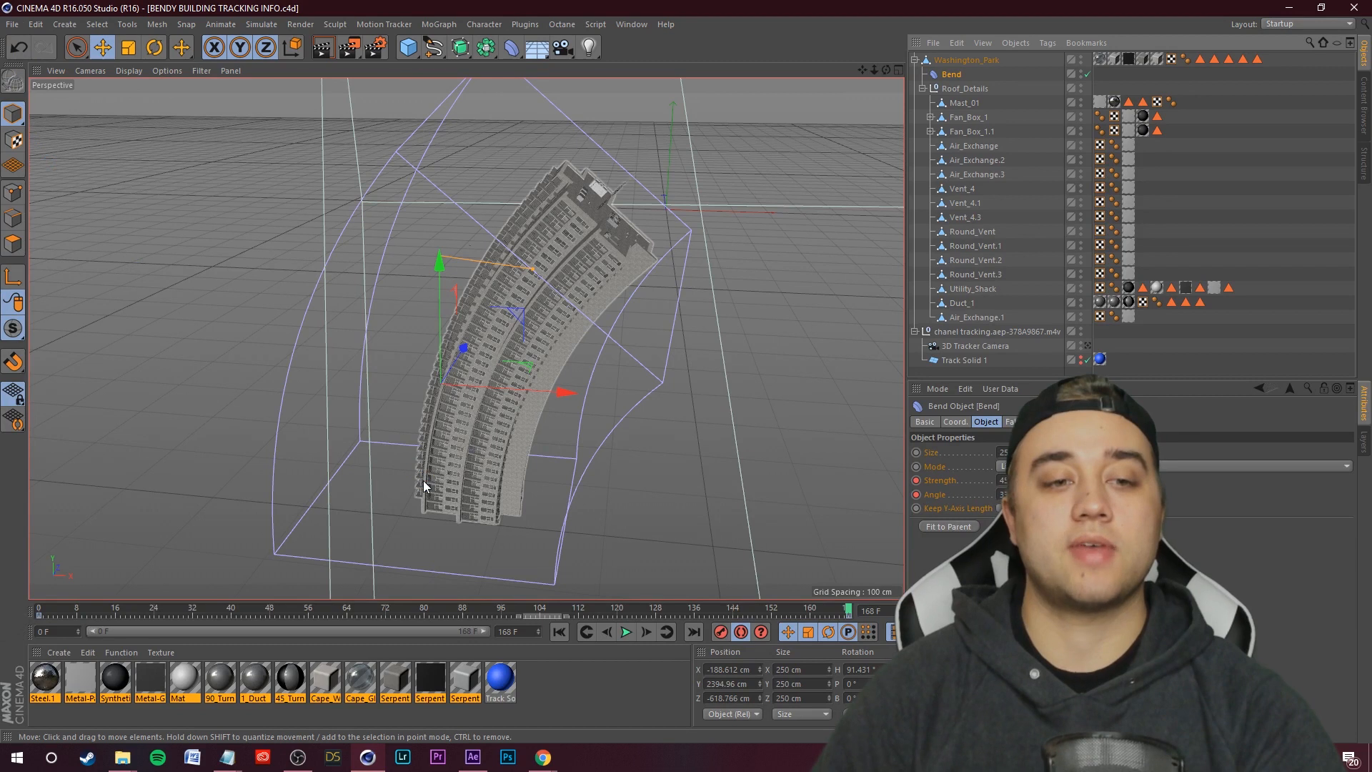
- Switch to After Effects and bring BENDY BUILDING TRACKING INFO.c4d from the Seagate Expansion Drive into the linked composition's timeline
left_click(479, 762)
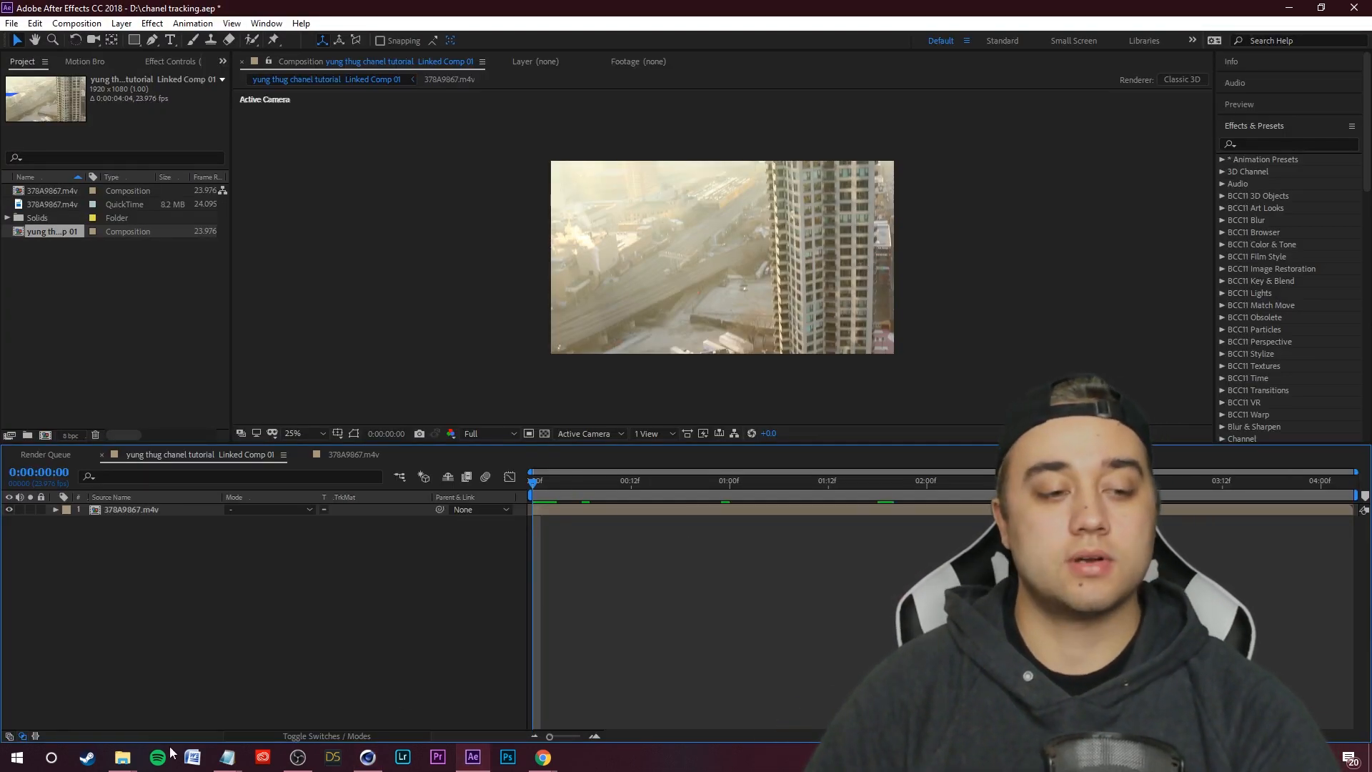
left_click(122, 757)
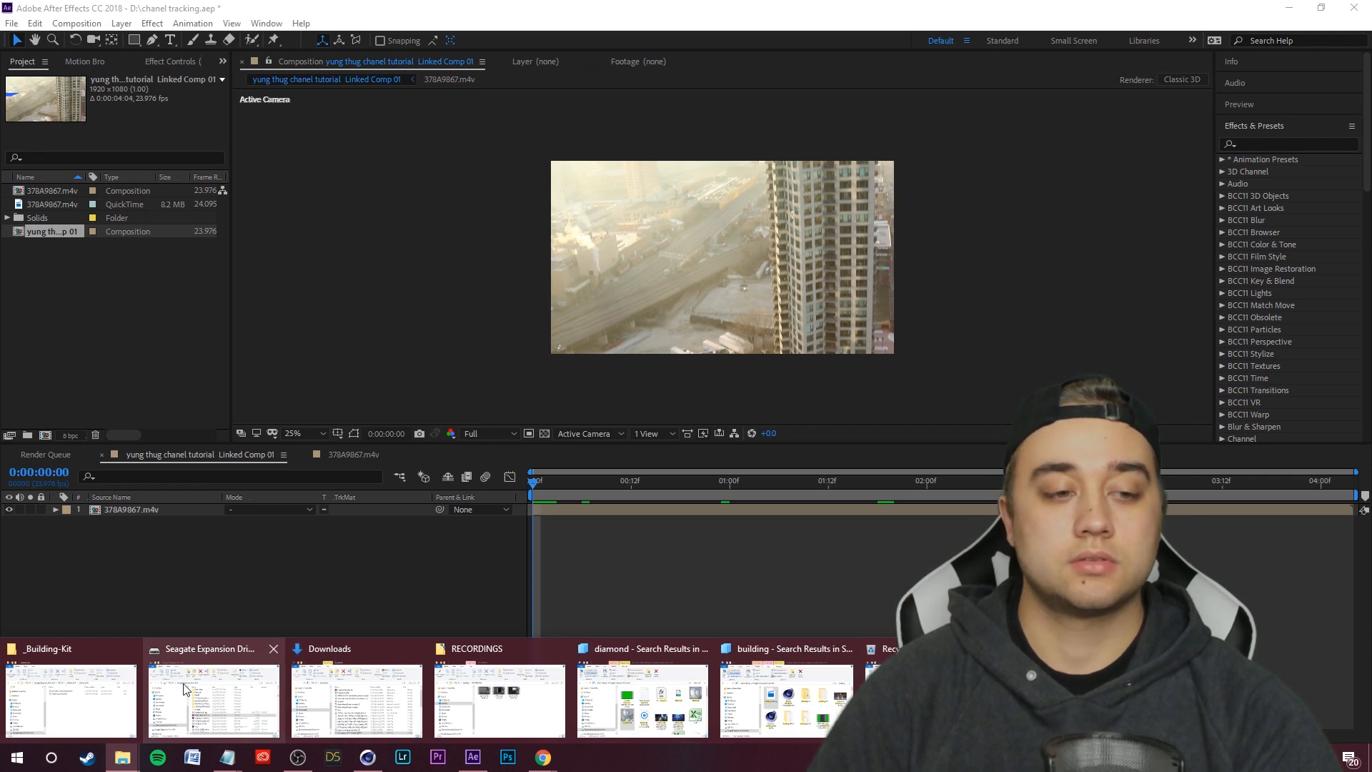
left_click(183, 689)
left_click_drag(771, 357, 266, 567)
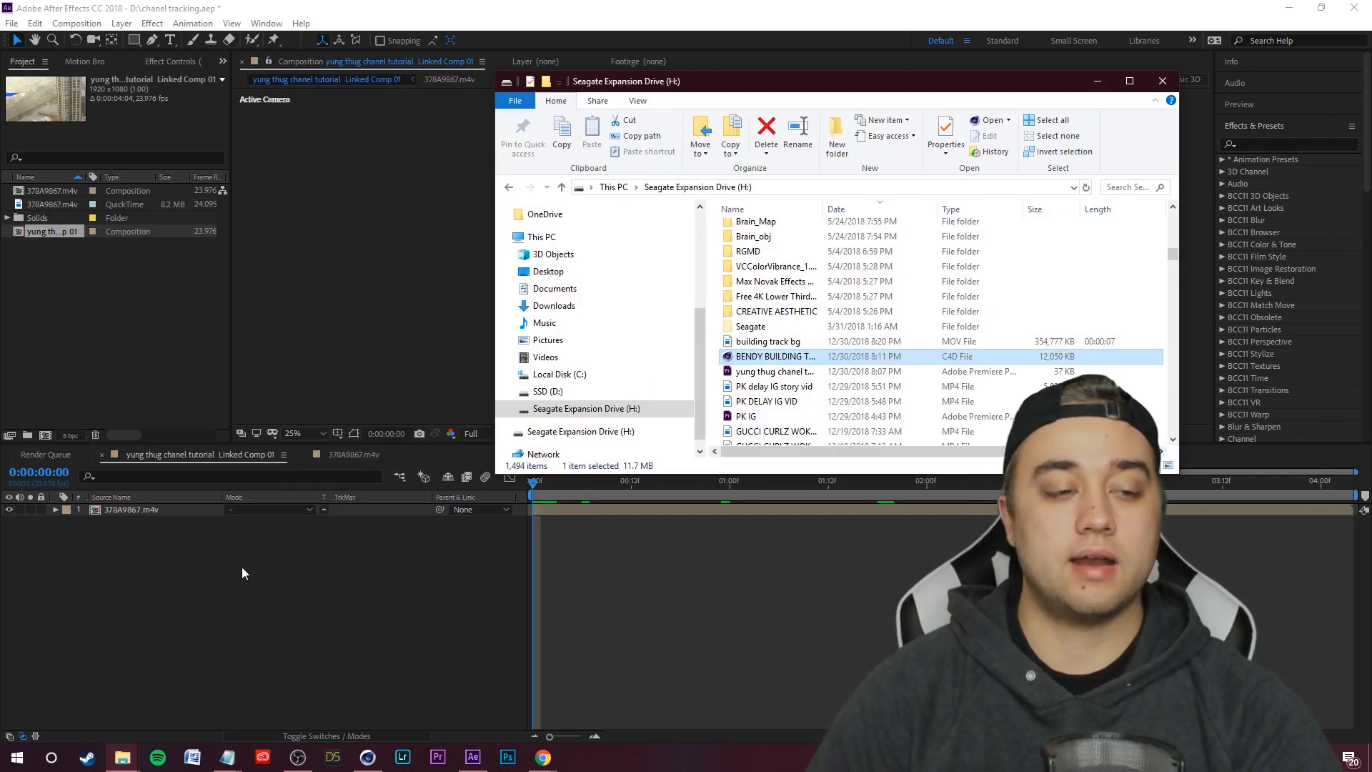
left_click(1097, 81)
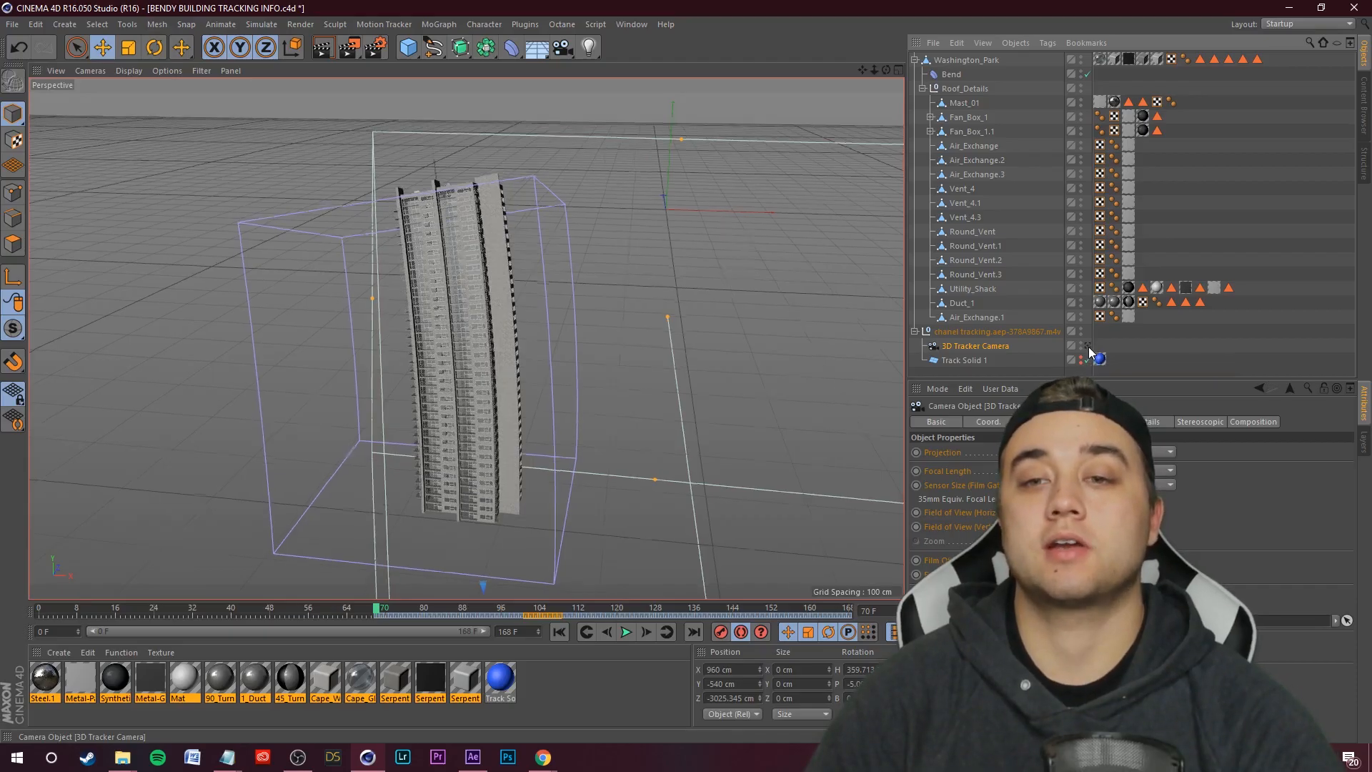
- Look through the 3D Tracker Camera, save the Cinema 4D project, and scrub the linked composition in After Effects to check the building
left_click(1087, 346)
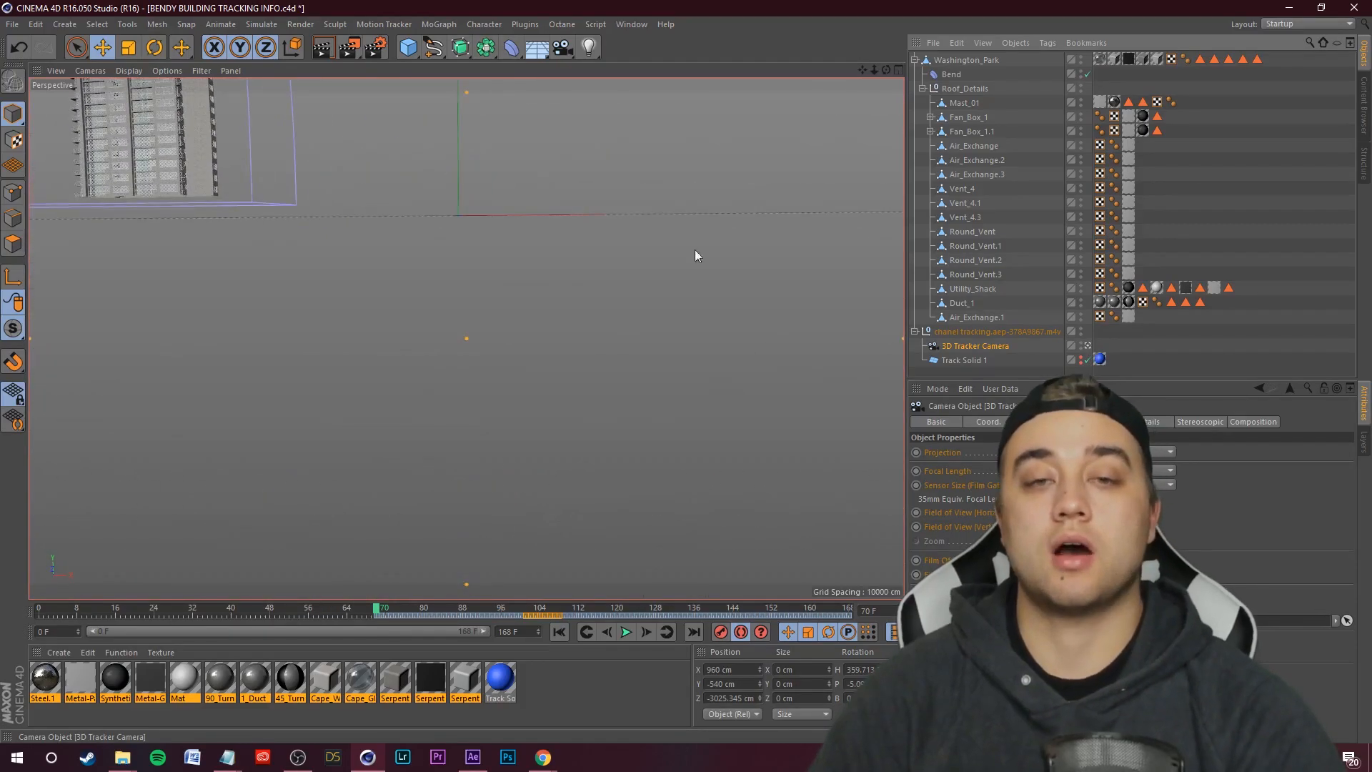
left_click(12, 25)
left_click(42, 142)
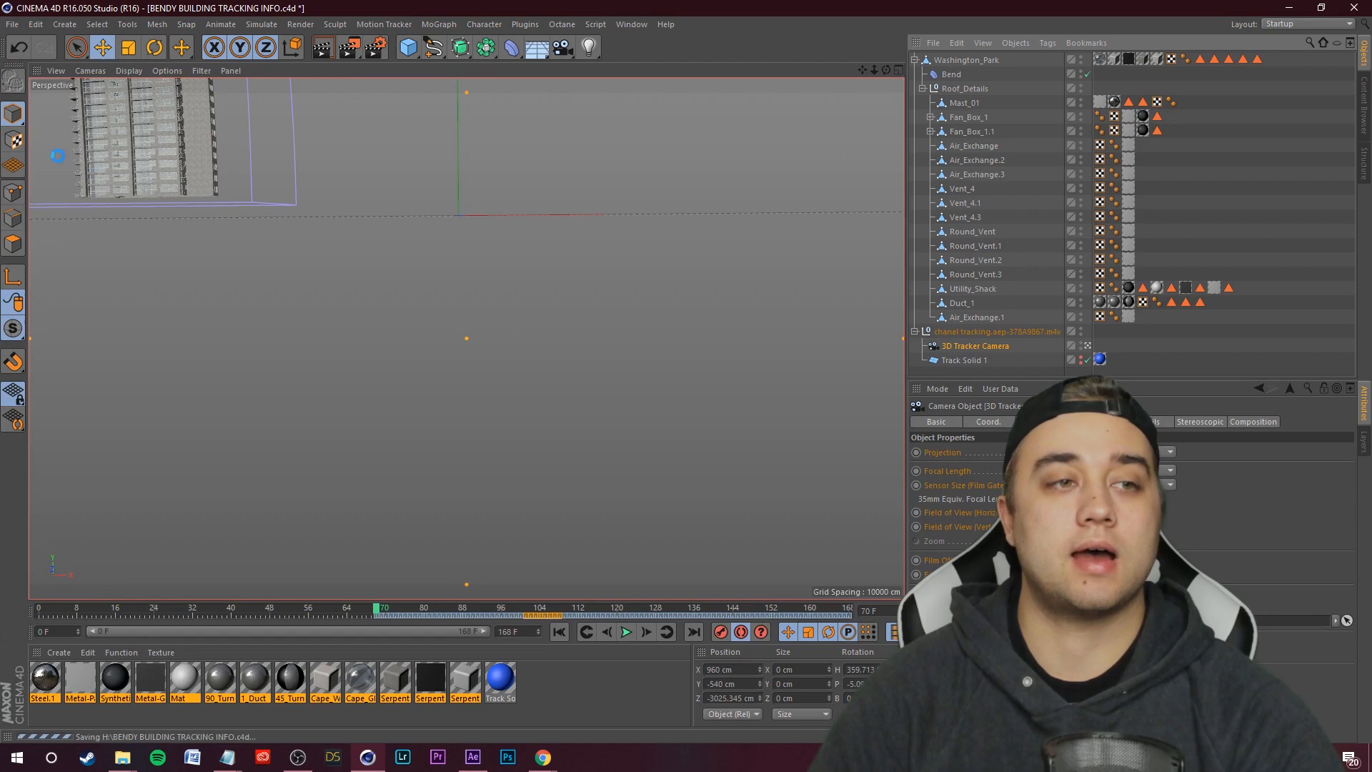
left_click(472, 757)
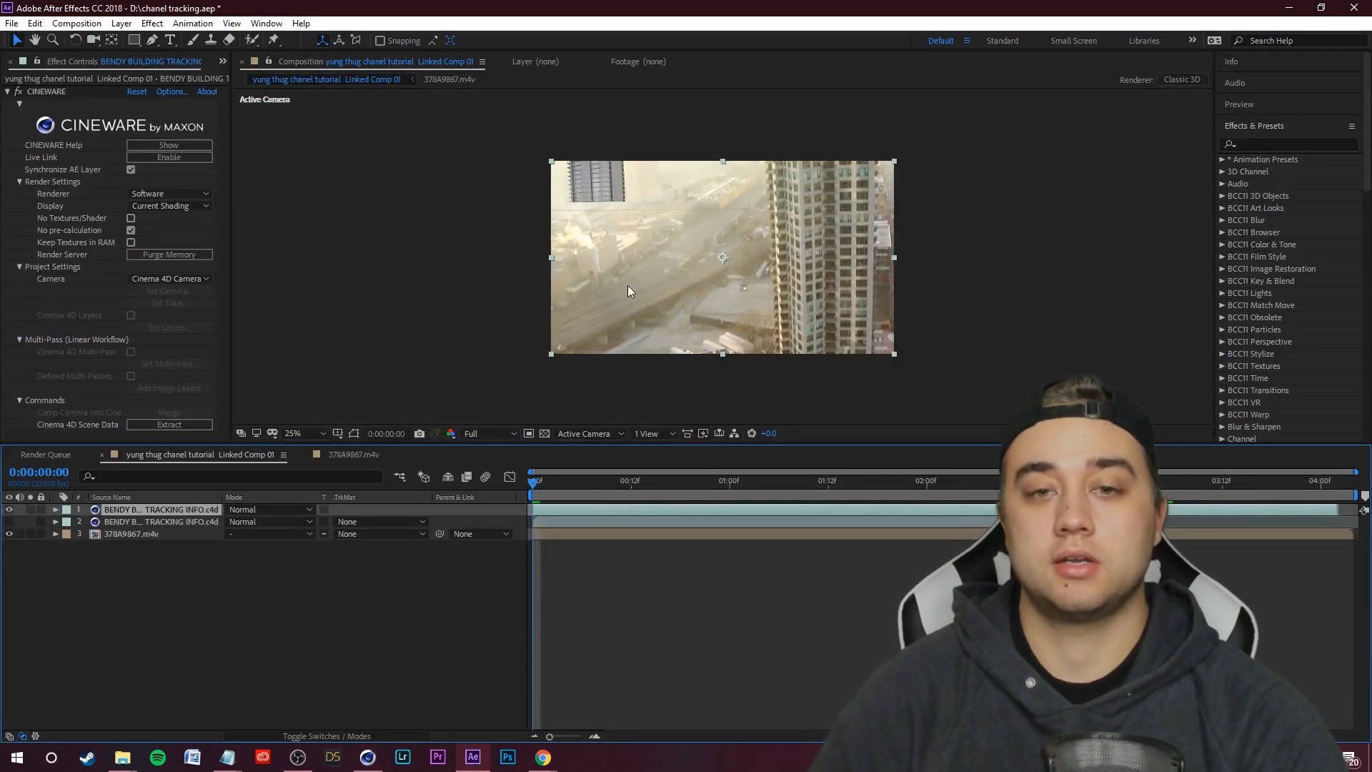
left_click_drag(533, 478, 572, 483)
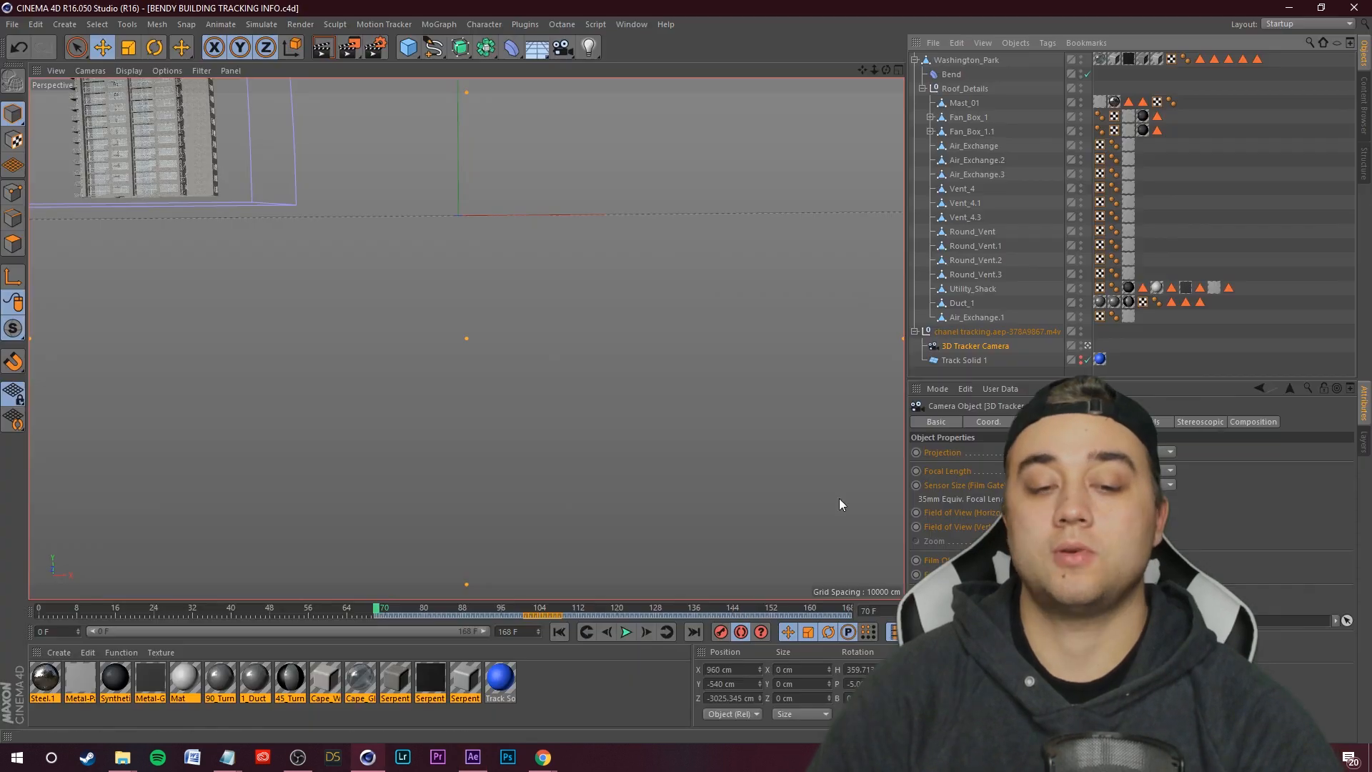
- Return to Cinema 4D, leave the 3D Tracker Camera view and move the Washington_Park building along its Z axis
left_click(1087, 346)
left_click_drag(608, 207, 489, 266, "alt")
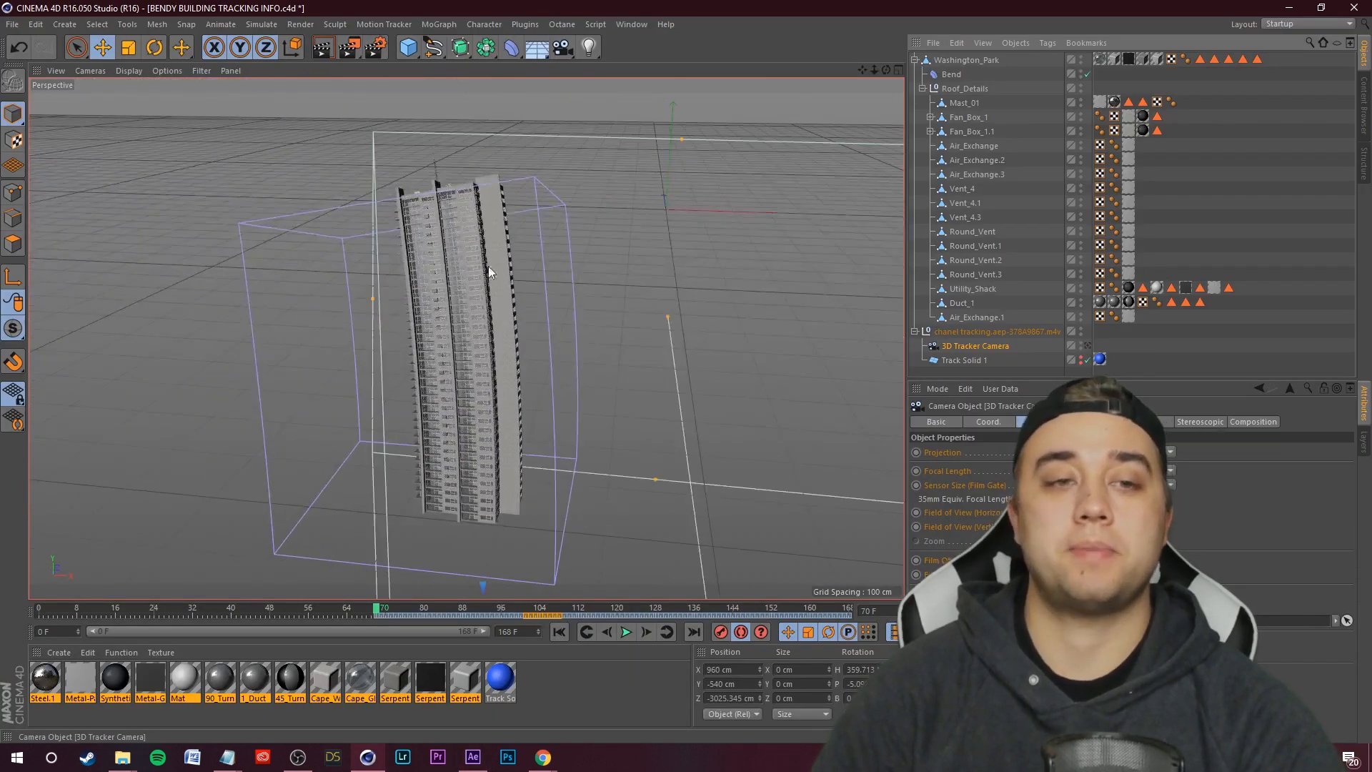
left_click(452, 308)
left_click_drag(556, 516, 446, 504)
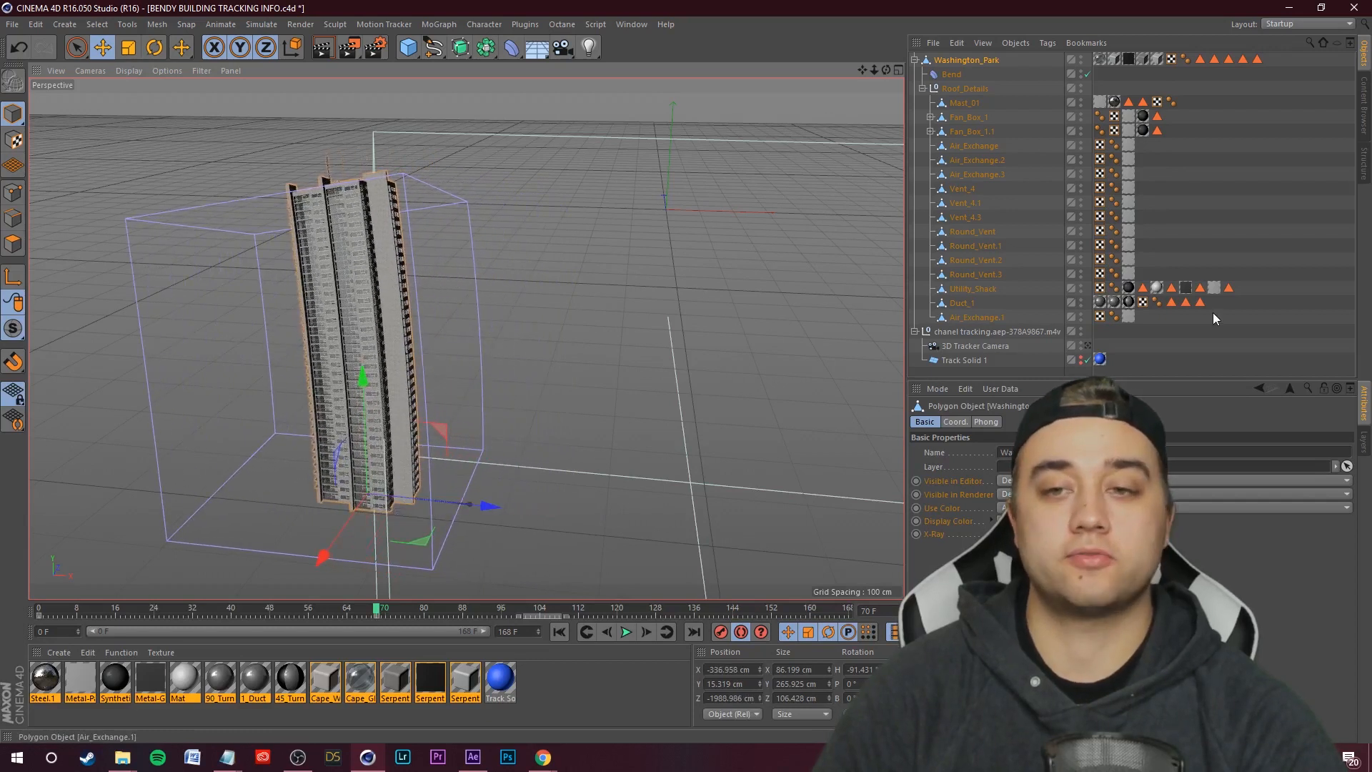
- Restore the 3D Tracker Camera view, save the project and check the building's placement over the footage in After Effects
left_click(1088, 346)
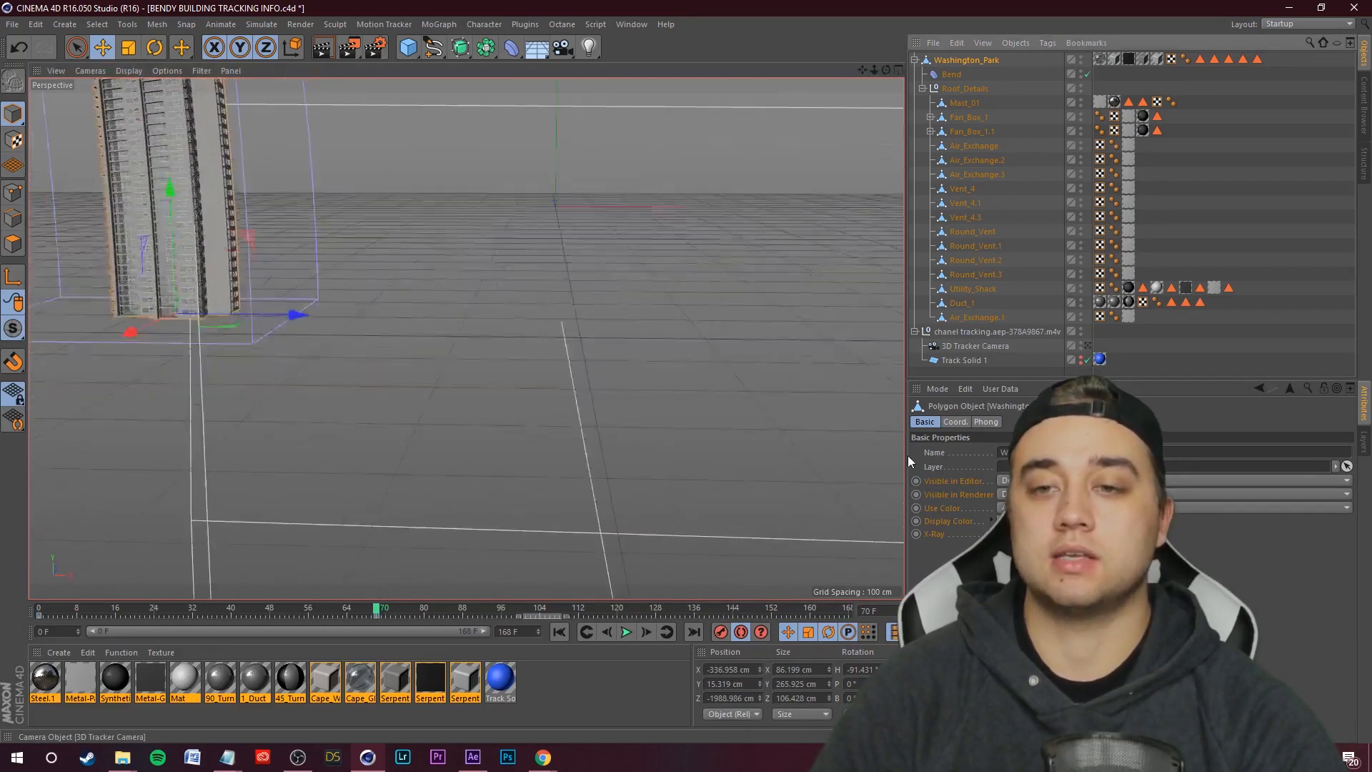
left_click(20, 28)
left_click(62, 144)
left_click(485, 757)
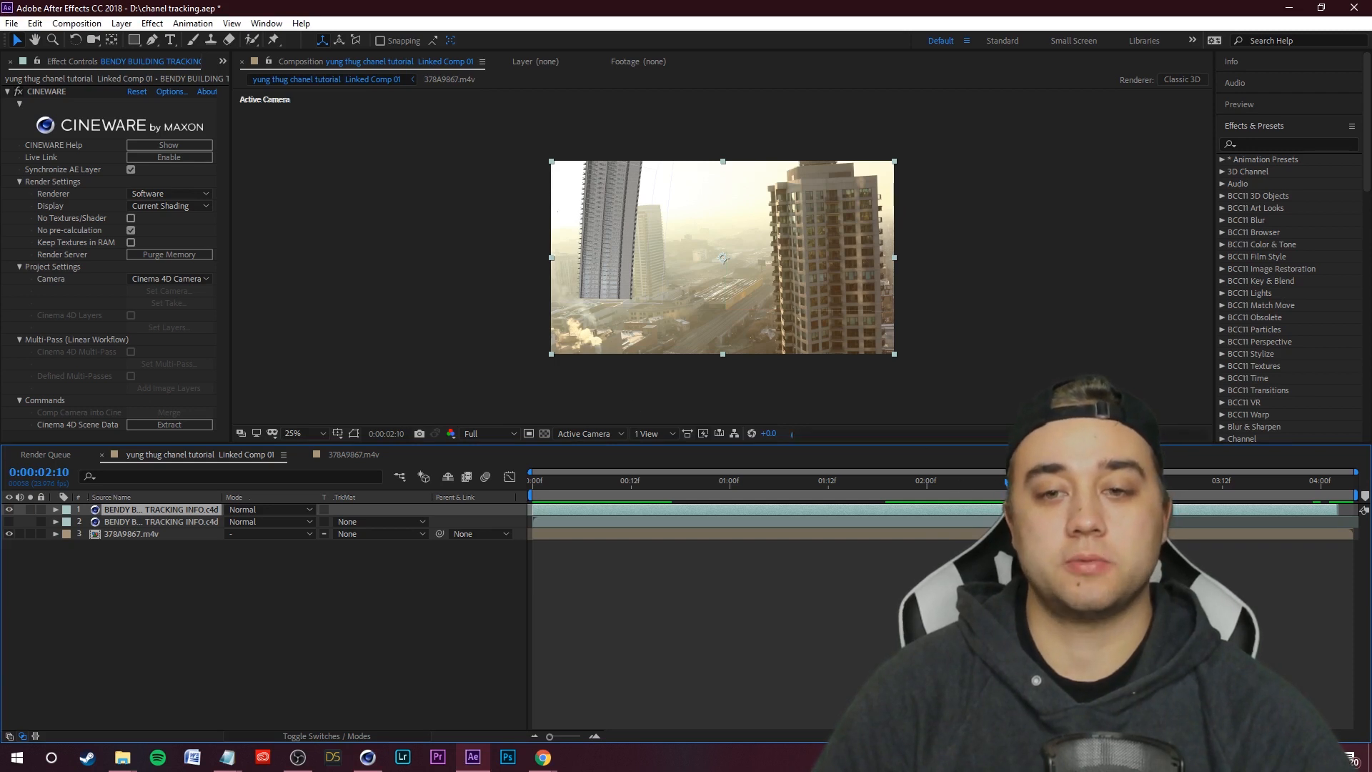
left_click(779, 481)
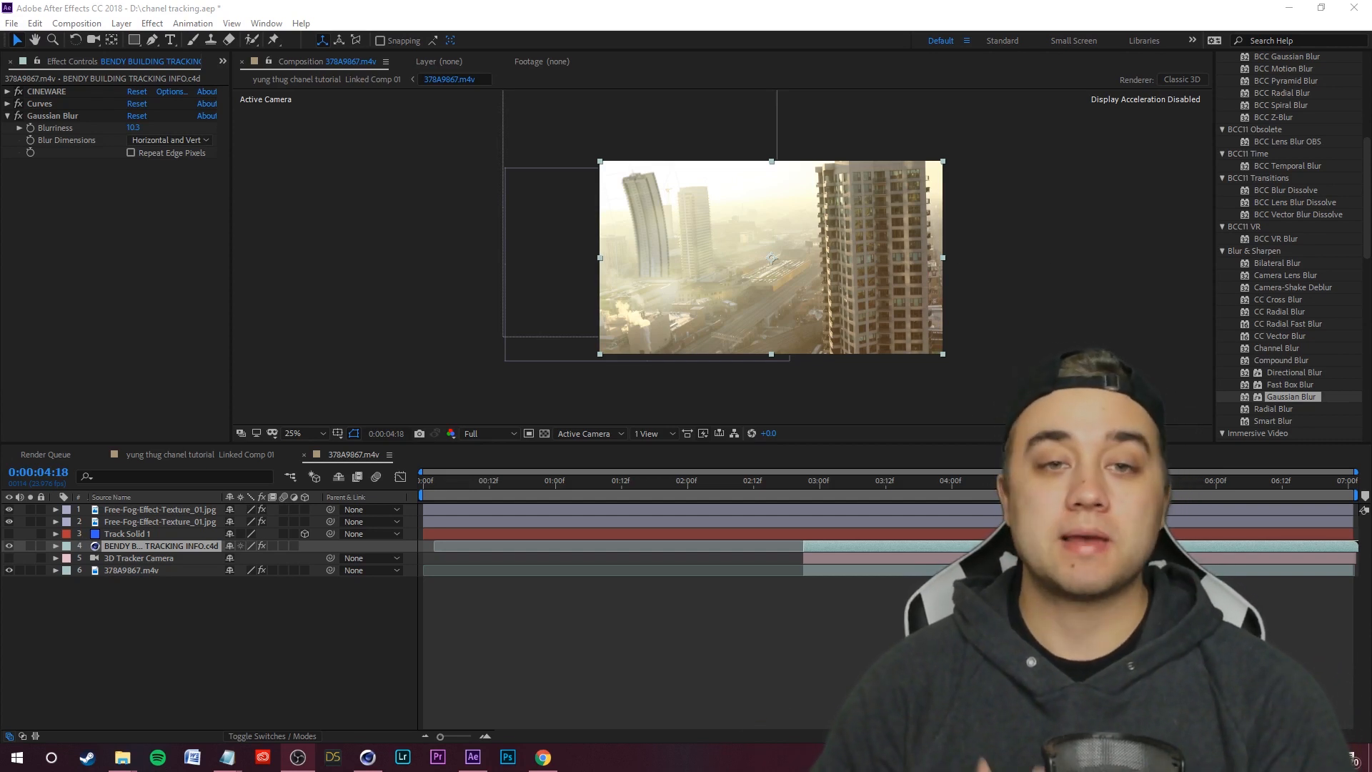
- Scrub the 378A9867.m4v composition, glance at its Cinema 4D scene, and compare the shot with and without the fog layers
left_click_drag(1051, 481, 1095, 482)
left_click(377, 763)
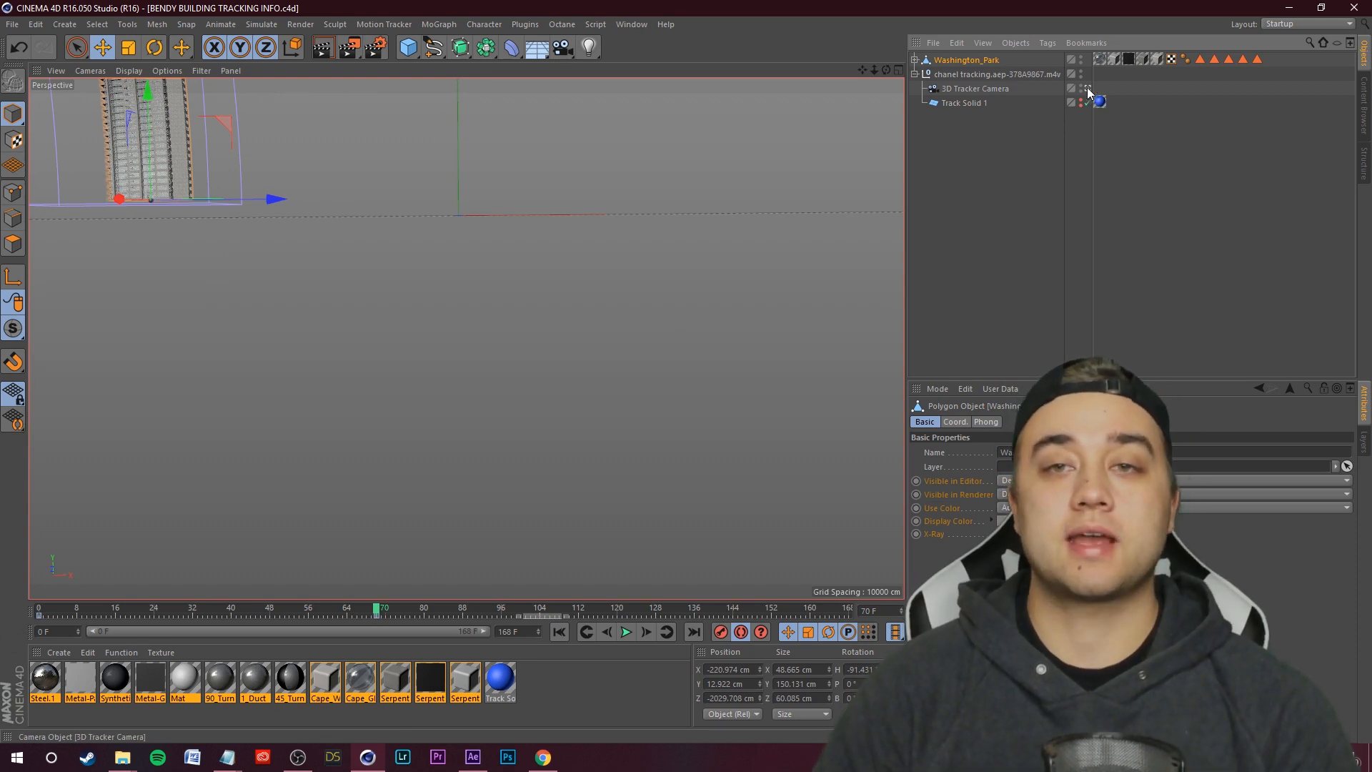
left_click(471, 761)
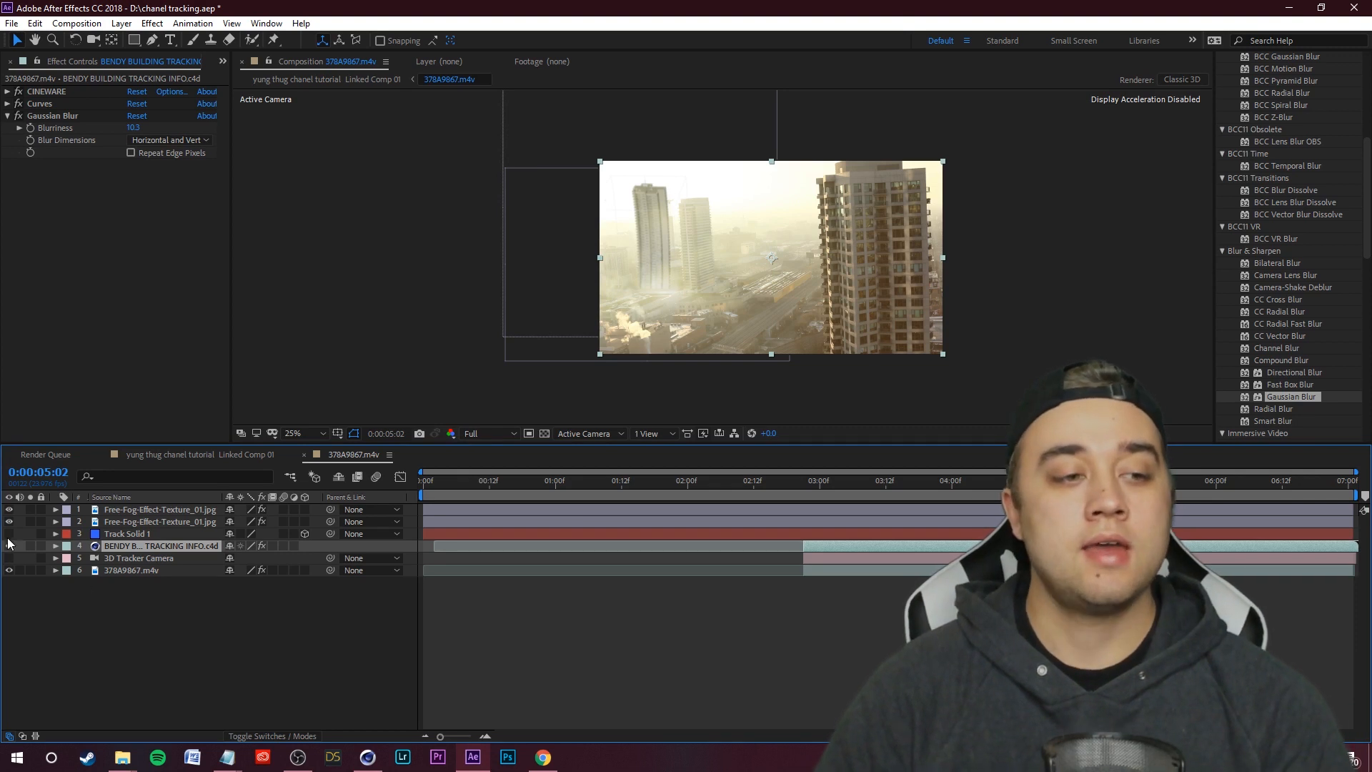
left_click_drag(10, 521, 10, 508)
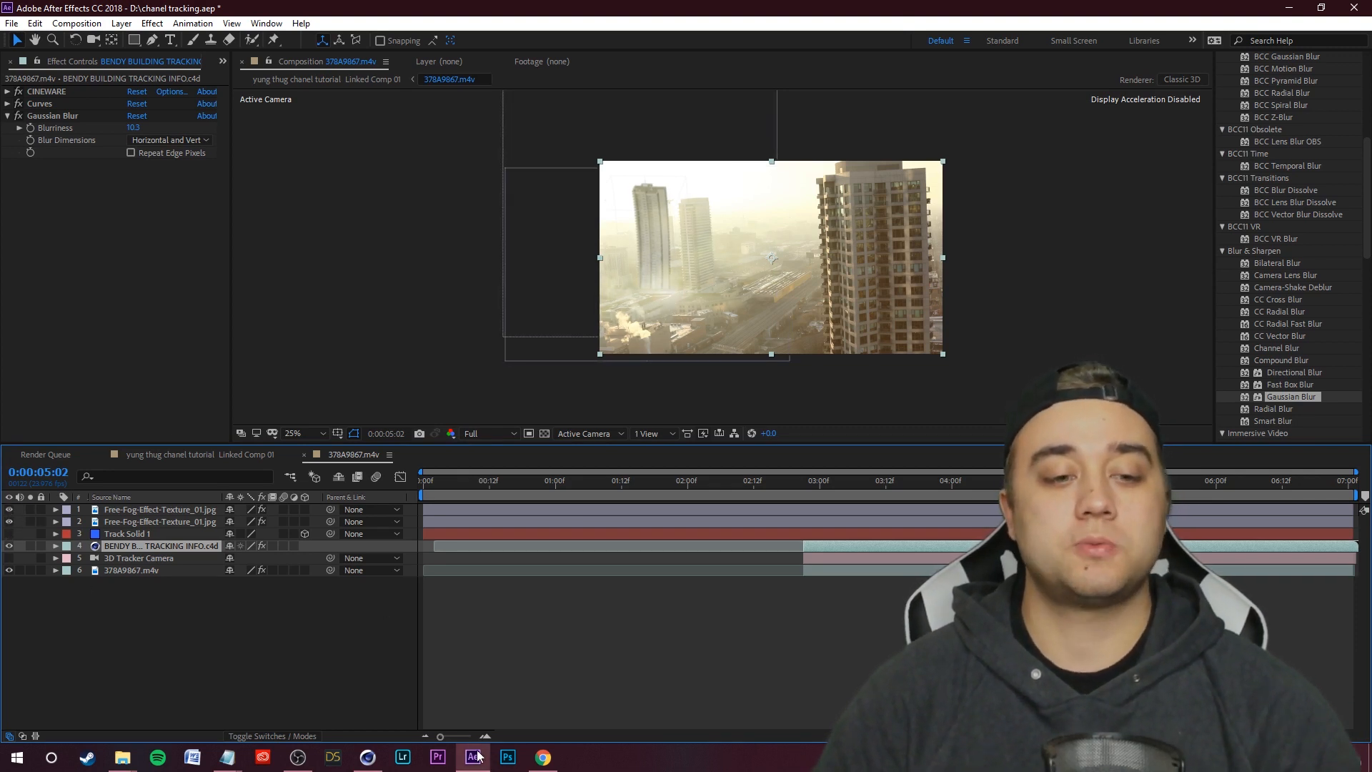
left_click(541, 768)
left_click(541, 768)
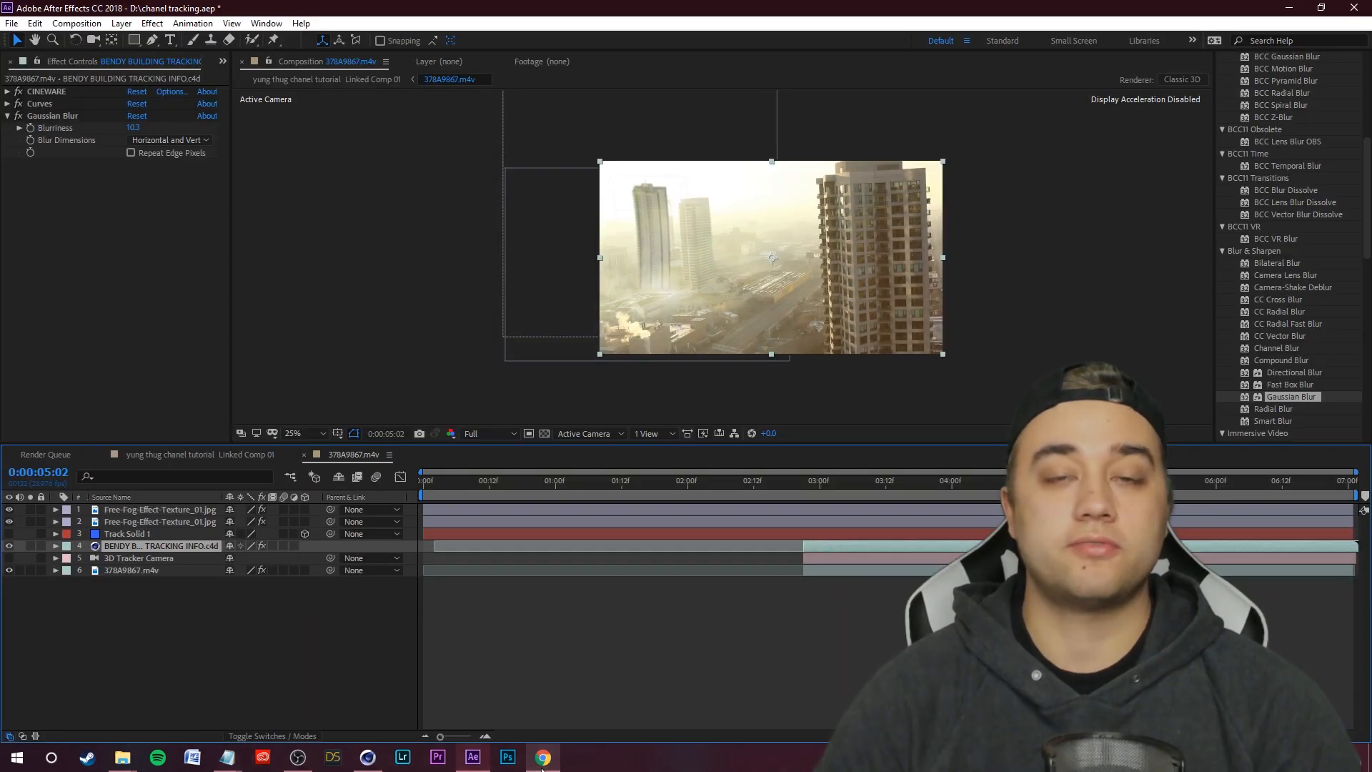
- Inspect the second Free-Fog-Effect-Texture_01.jpg layer, its blending mode and its coverage around the building's base up close
double_click(160, 521)
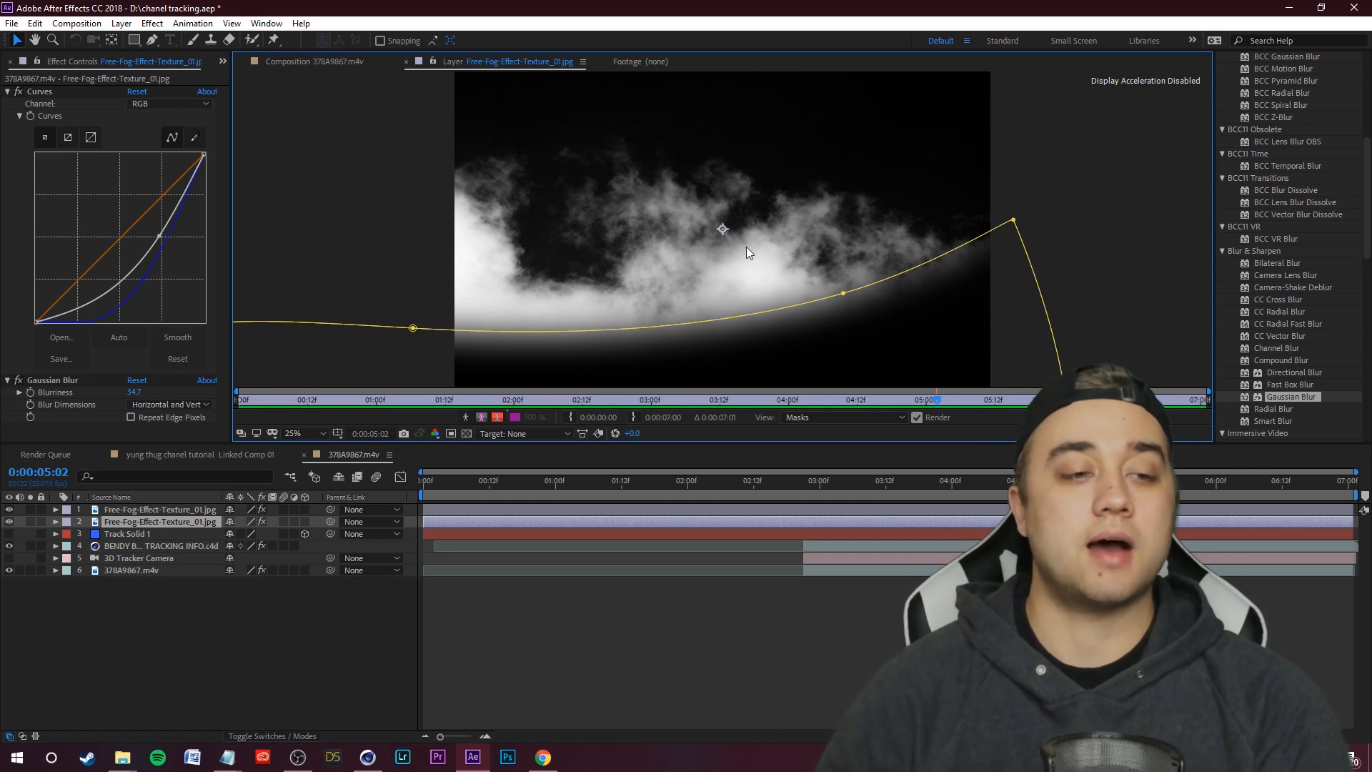
left_click(326, 64)
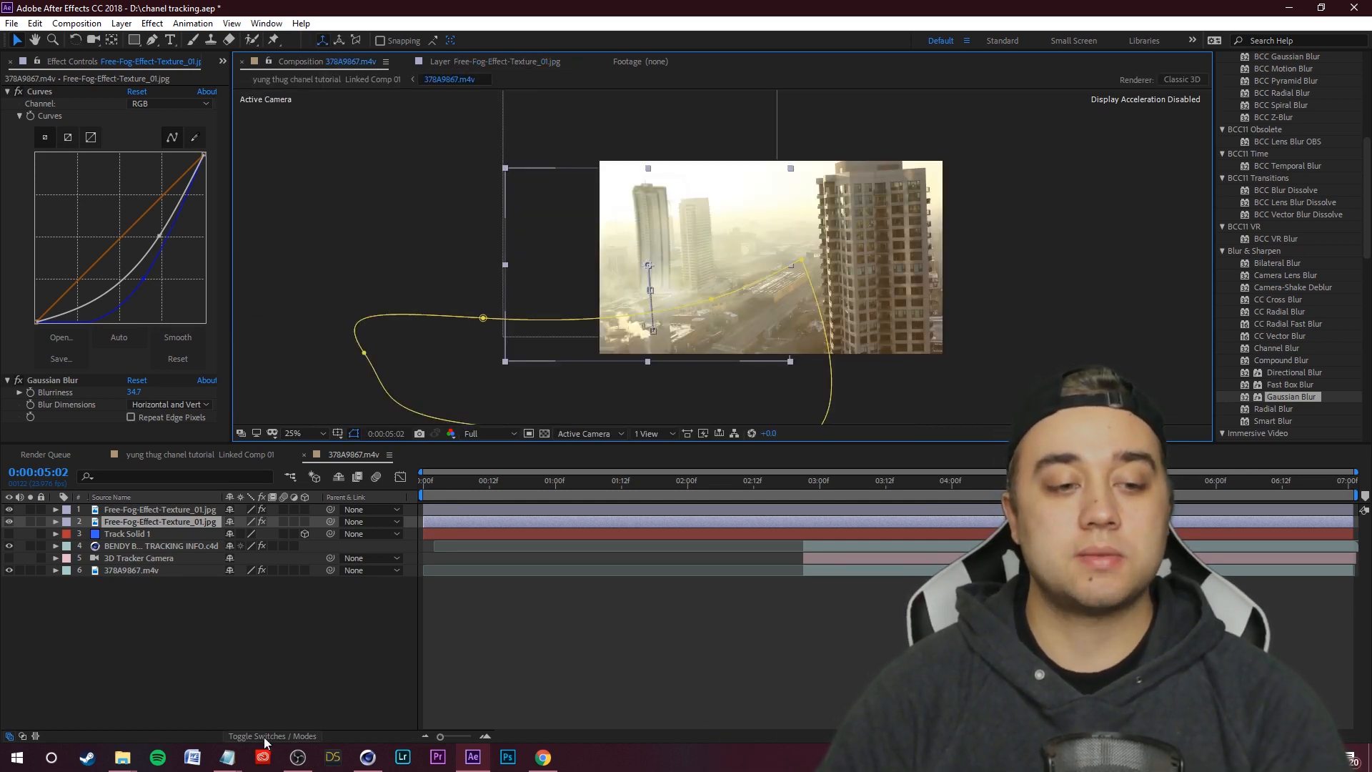
left_click(246, 736)
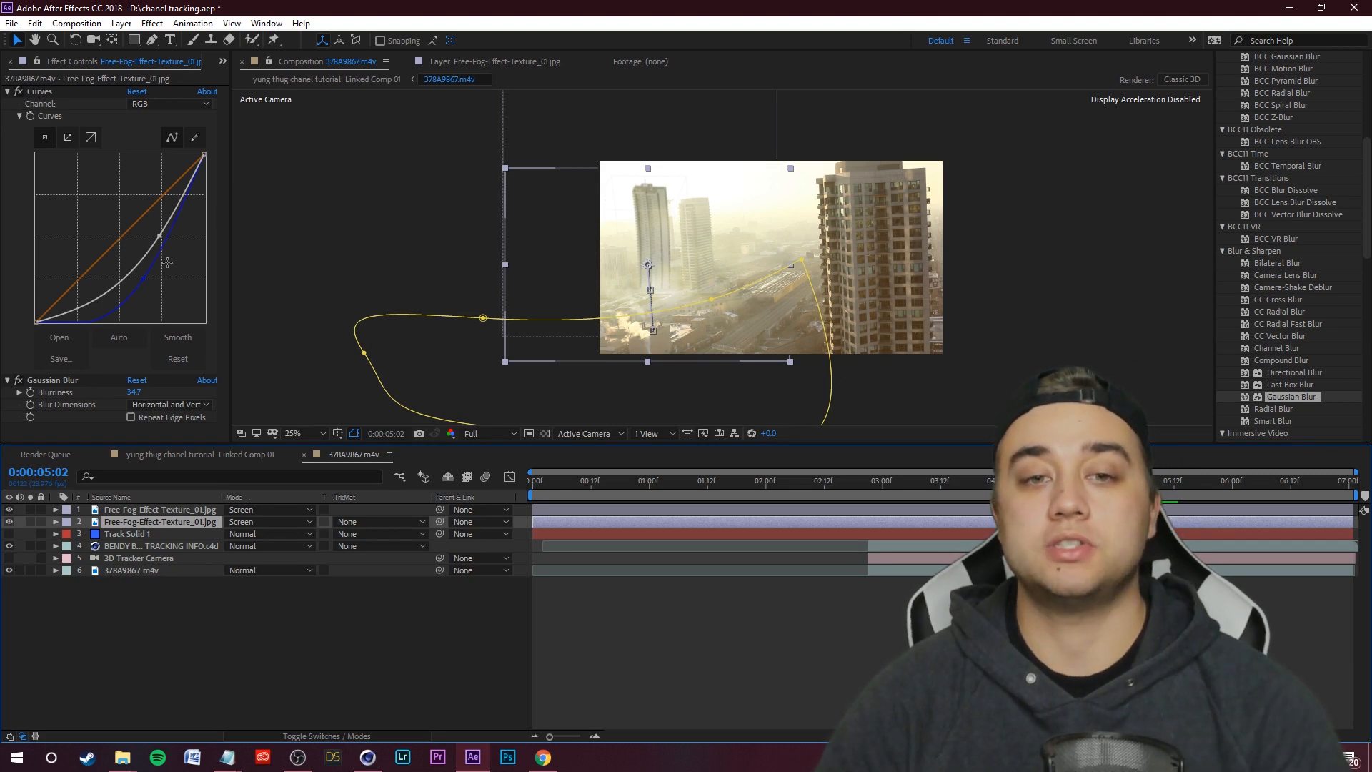
key("period")
key("period")
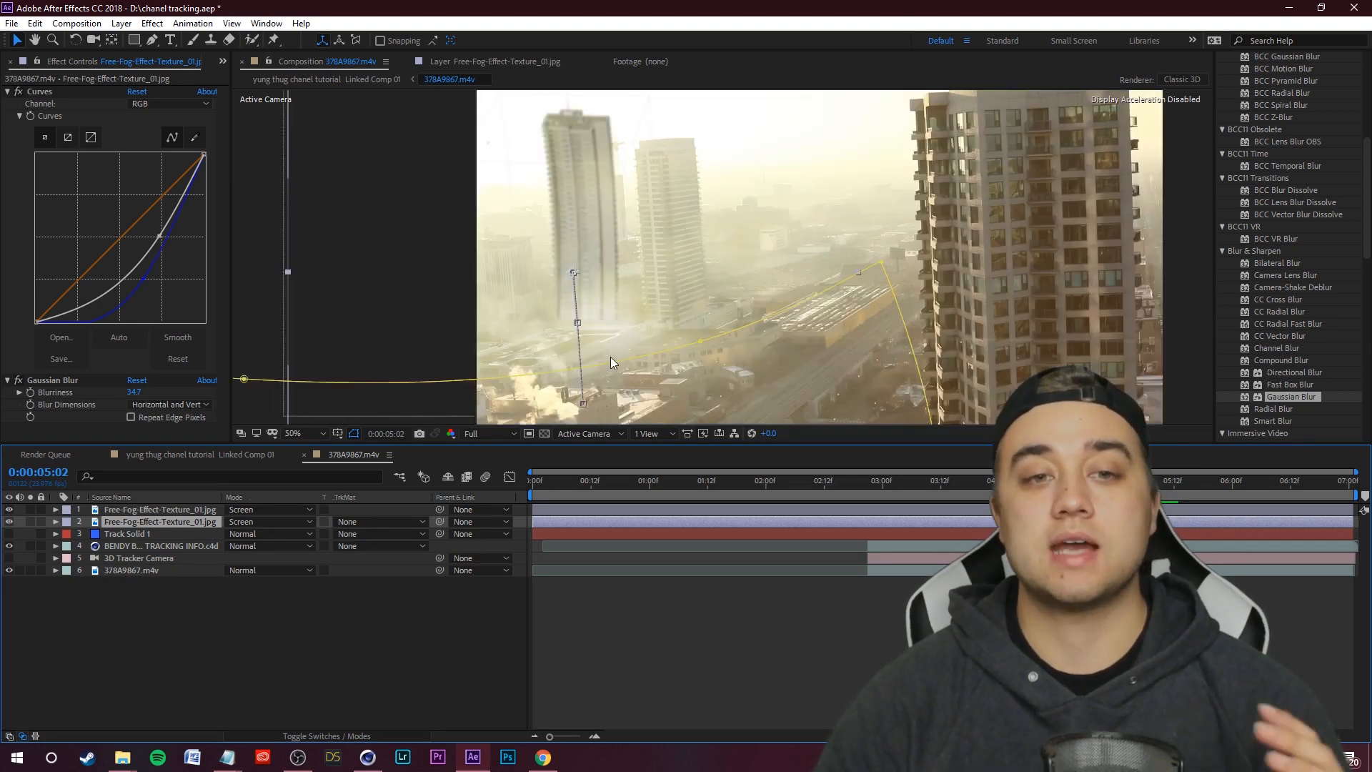
key("comma")
key("comma")
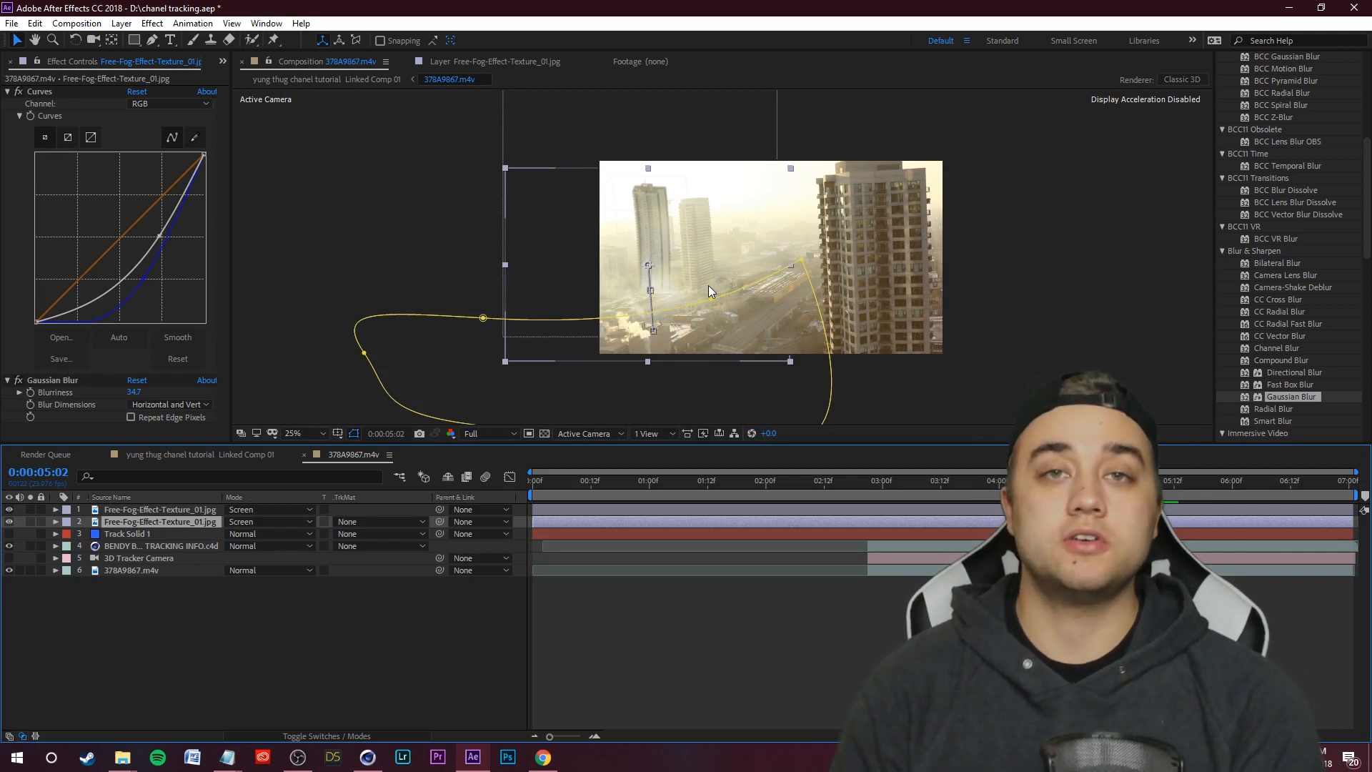
- Examine the second fog layer's mask and transform keyframes, and scrub the composition to see how both fog layers follow the shot
left_click(221, 661)
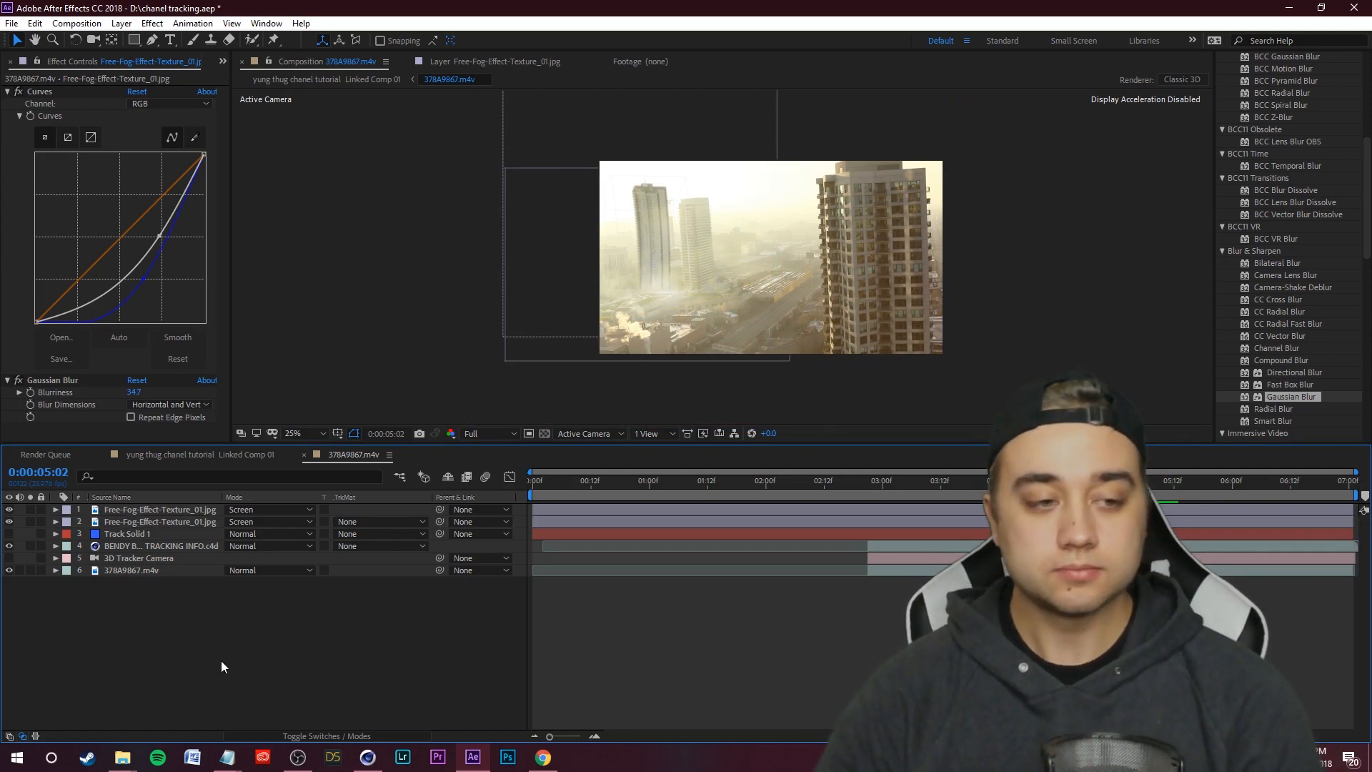
left_click(56, 521)
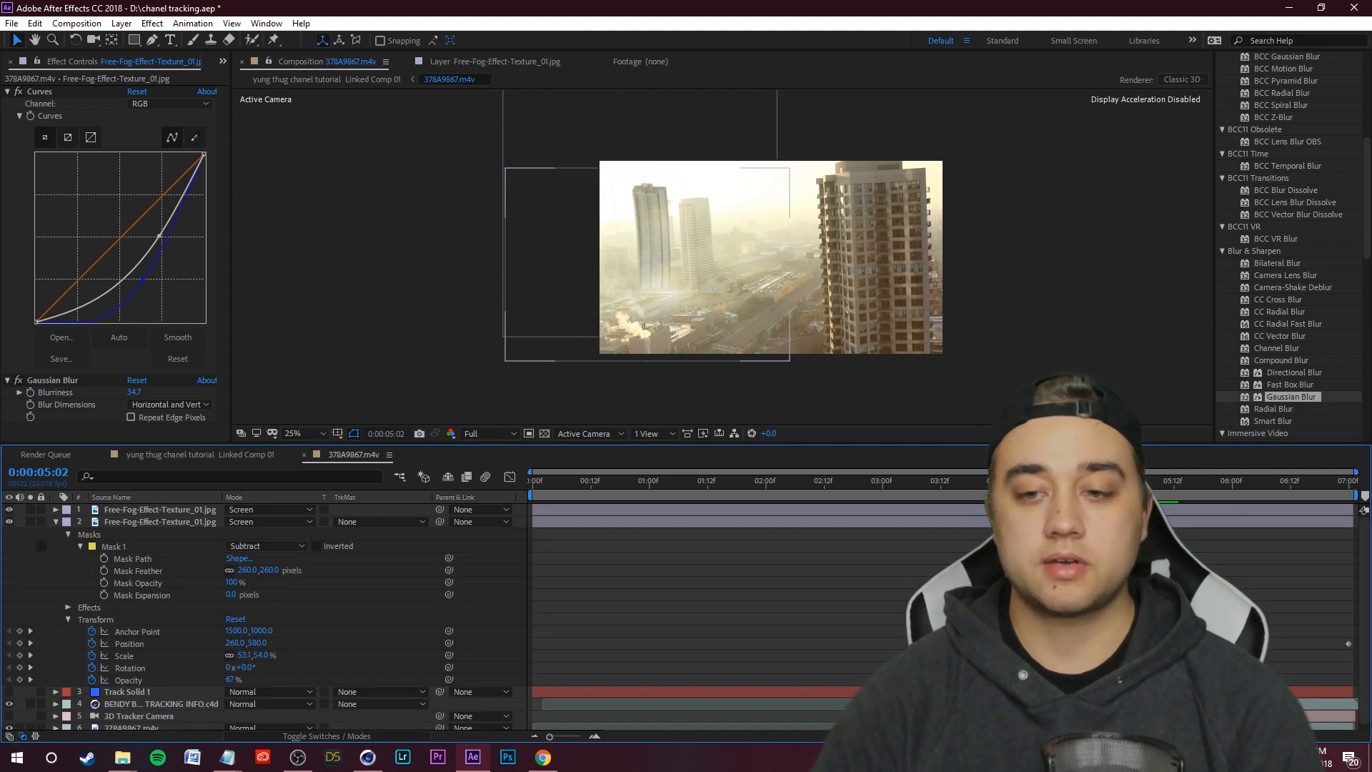
left_click_drag(1129, 480, 1204, 486)
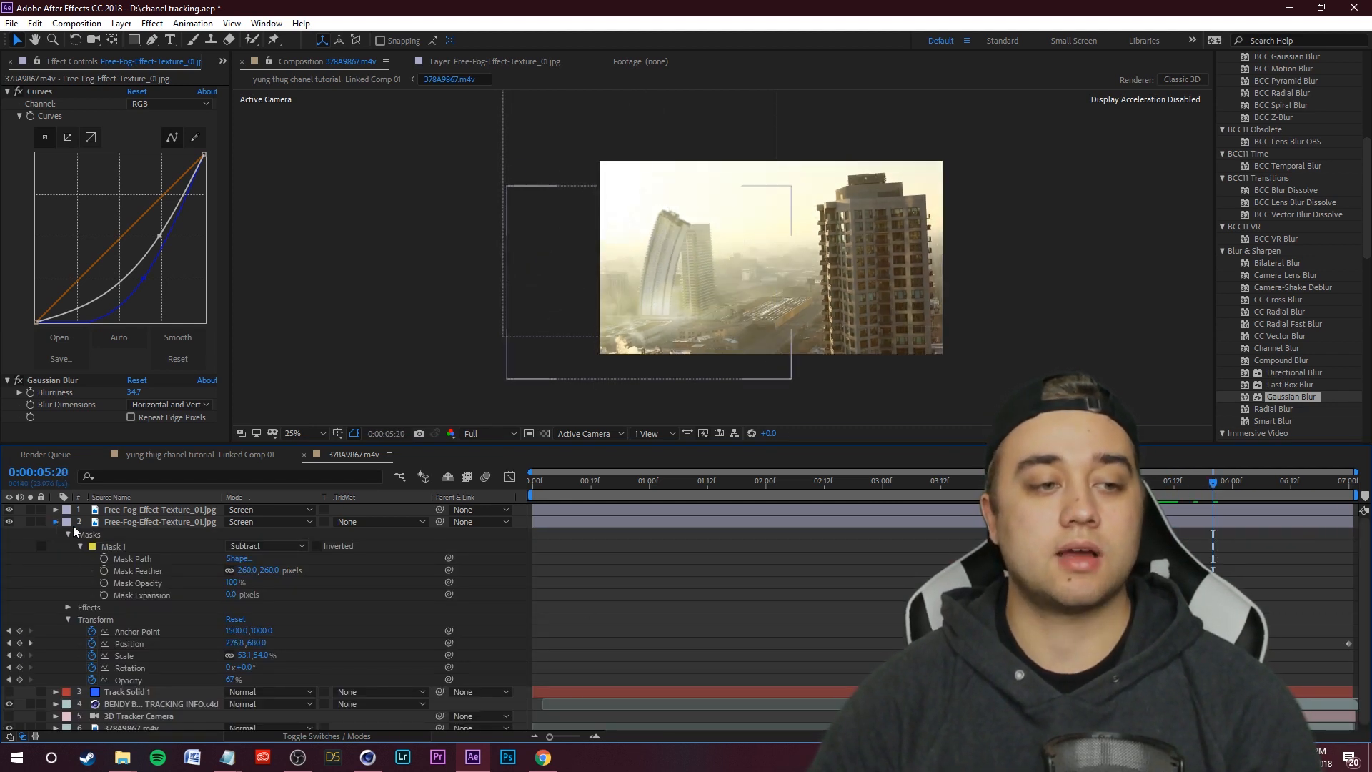
left_click(56, 522)
left_click(115, 524)
left_click(120, 509)
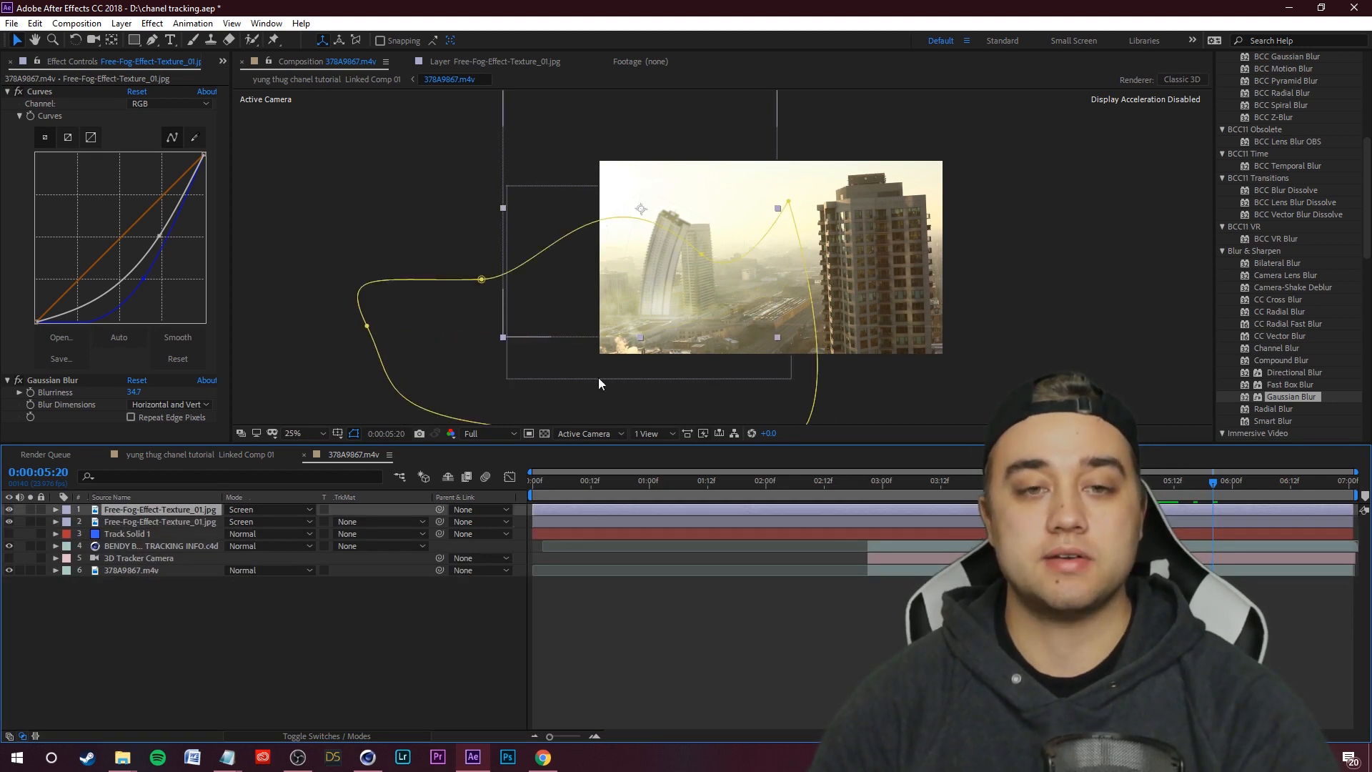
left_click(980, 429)
left_click_drag(1258, 483, 1120, 486)
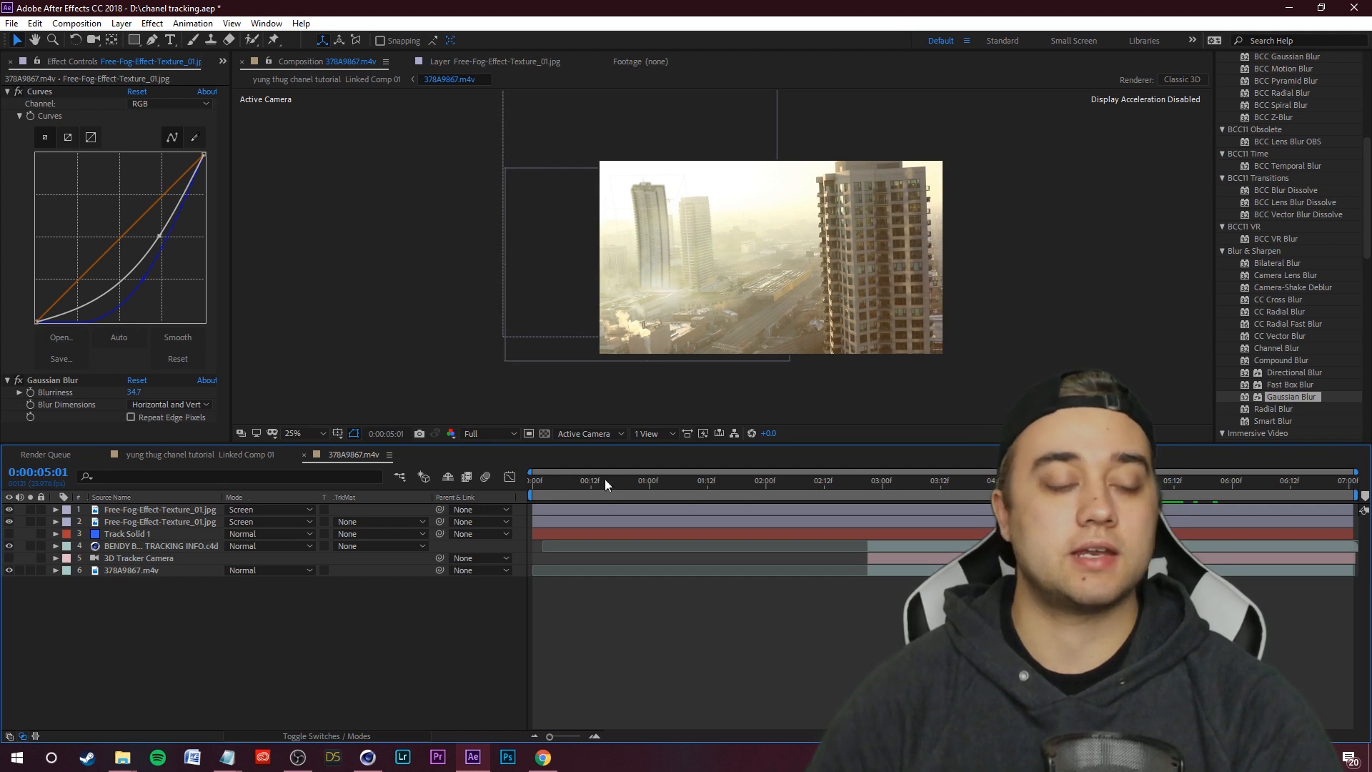
- Review the Curves and Gaussian Blur effects on the BENDY BUILDING TRACKING INFO.c4d layer, viewing the building close up with the blur off
left_click(162, 548)
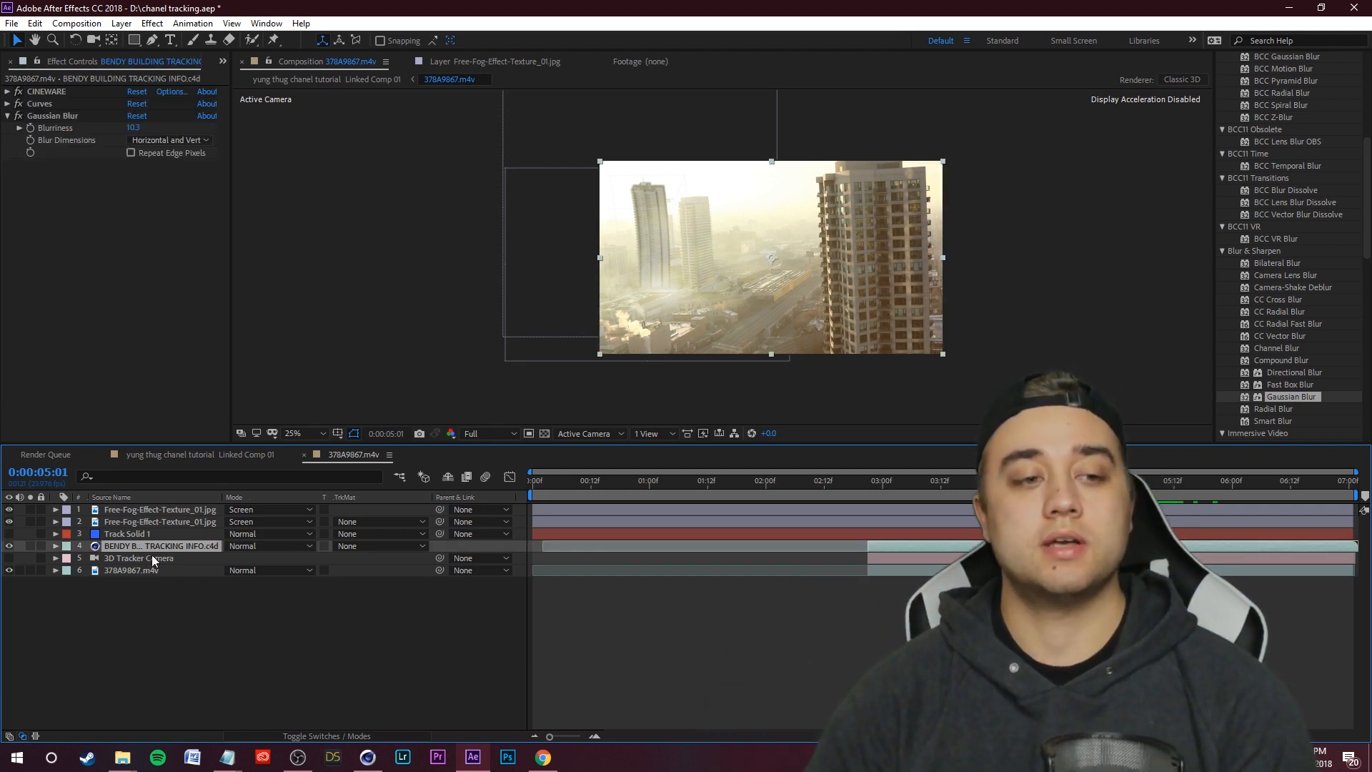
left_click(8, 107)
left_click(8, 104)
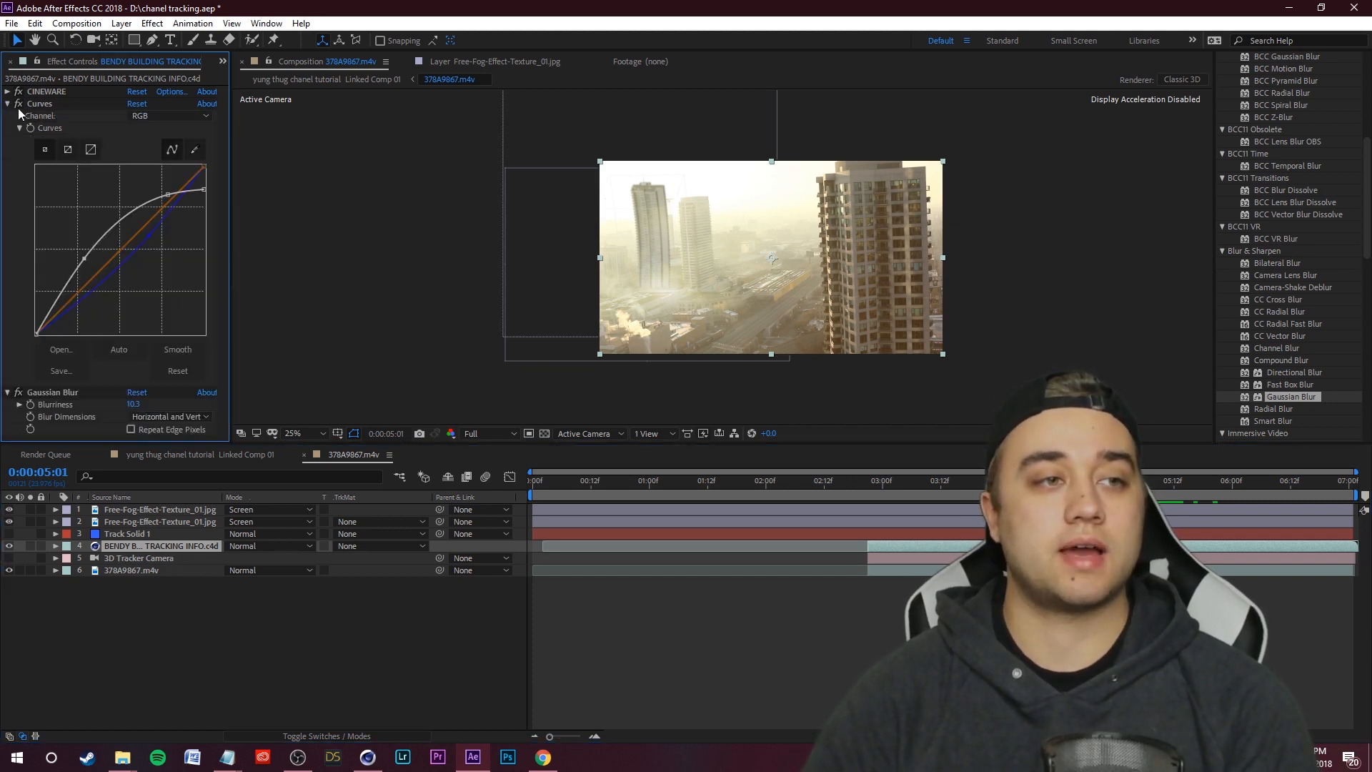
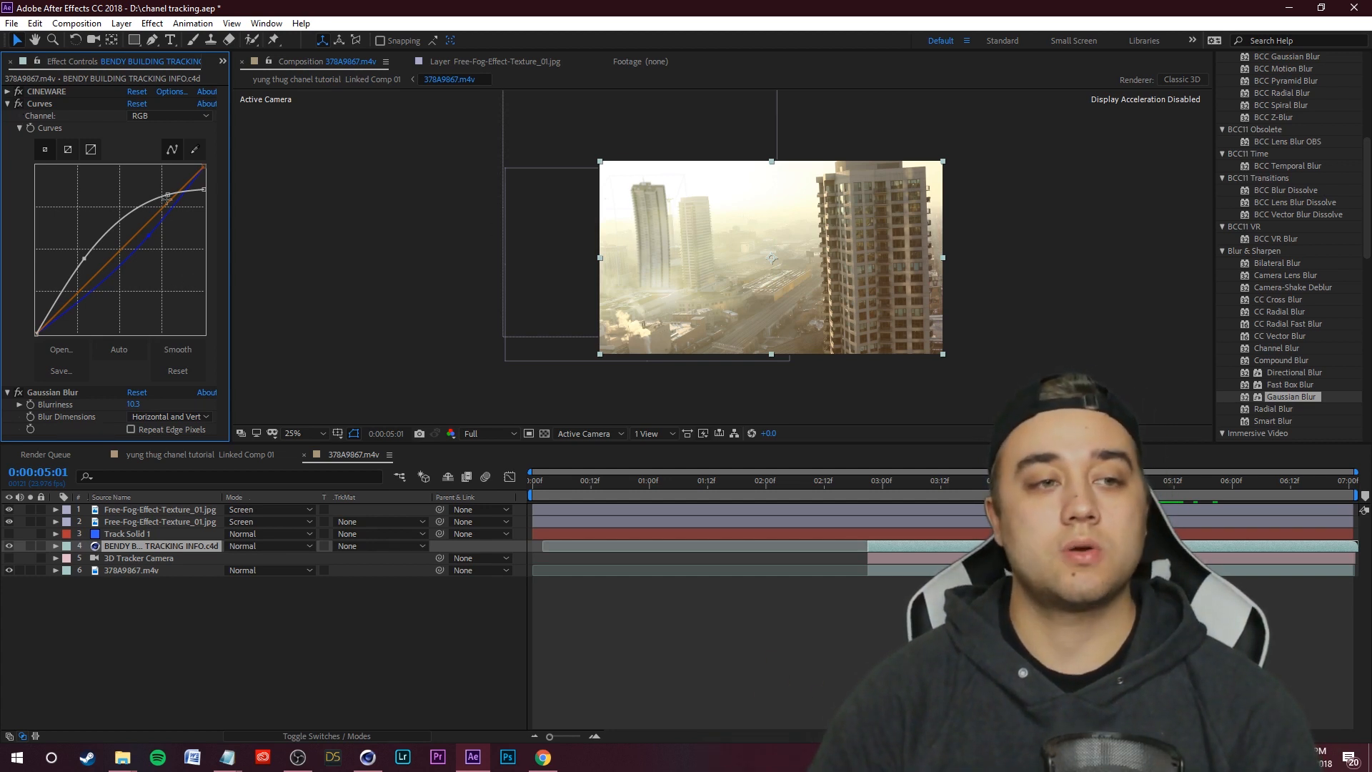
left_click(12, 104)
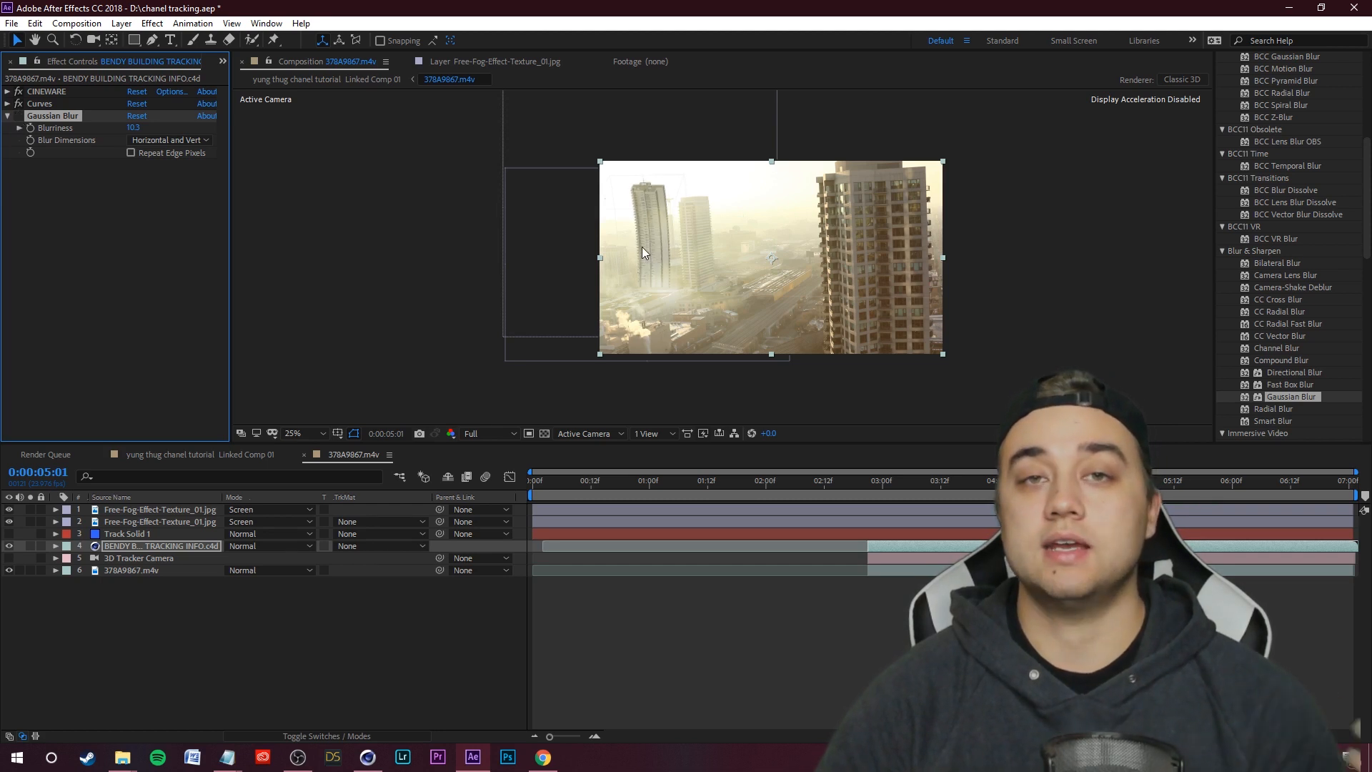
key("period")
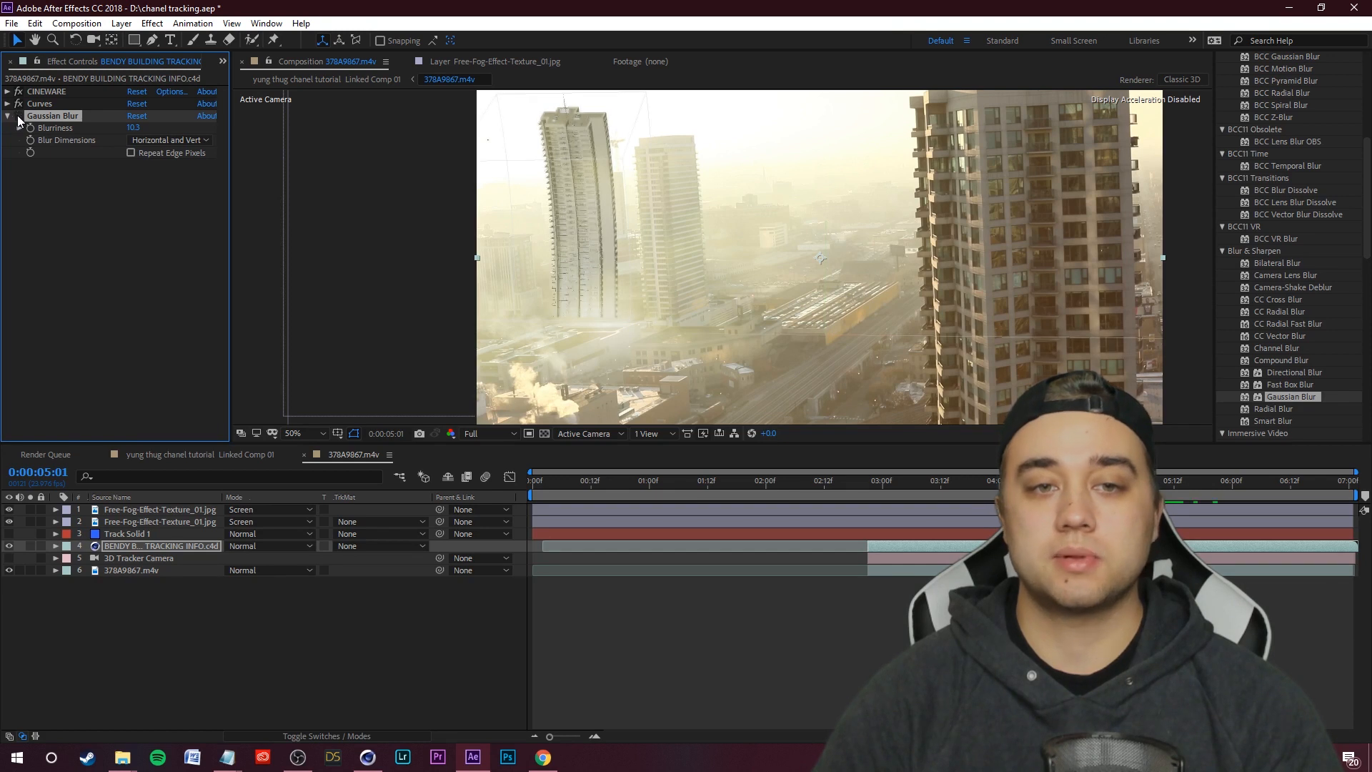
- Review the Curves and Gaussian Blur effects applied to the second fog layer
left_click(160, 522)
key("comma")
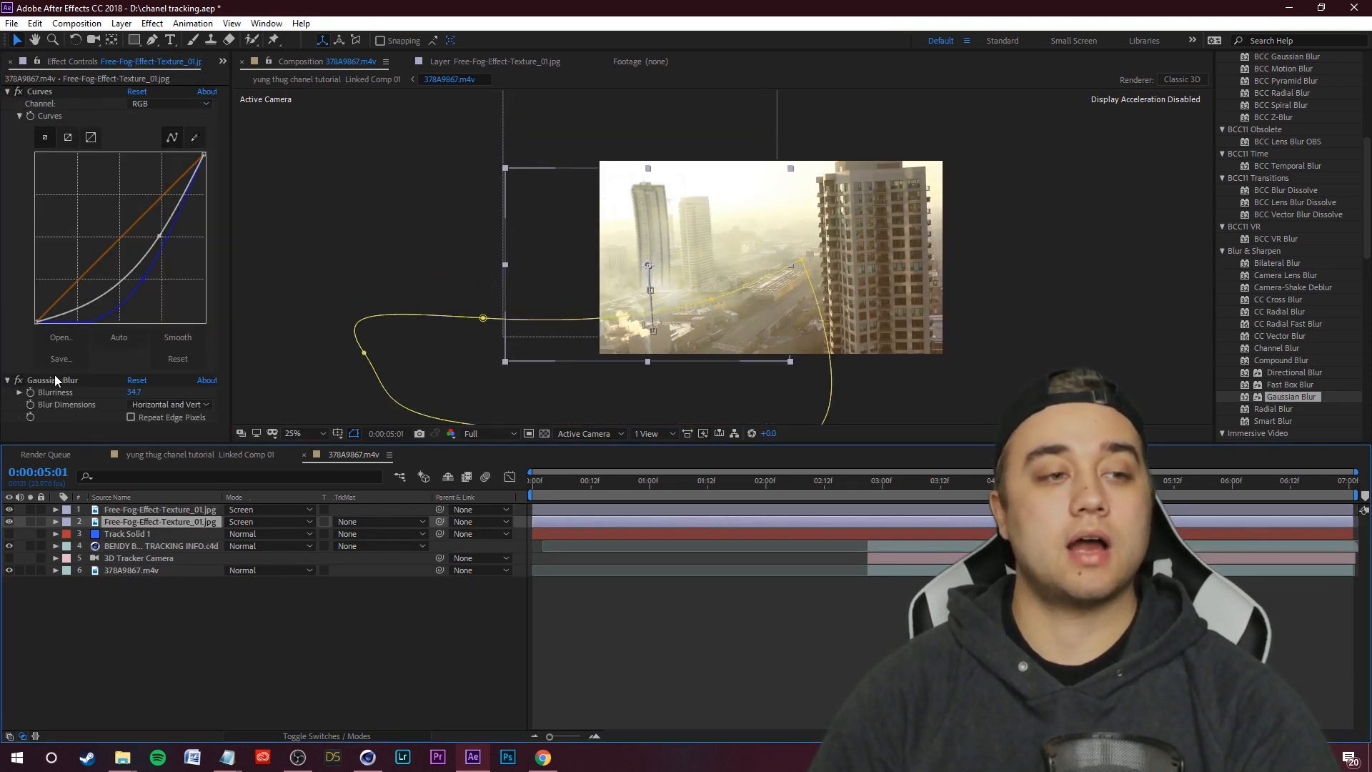
left_click(56, 377)
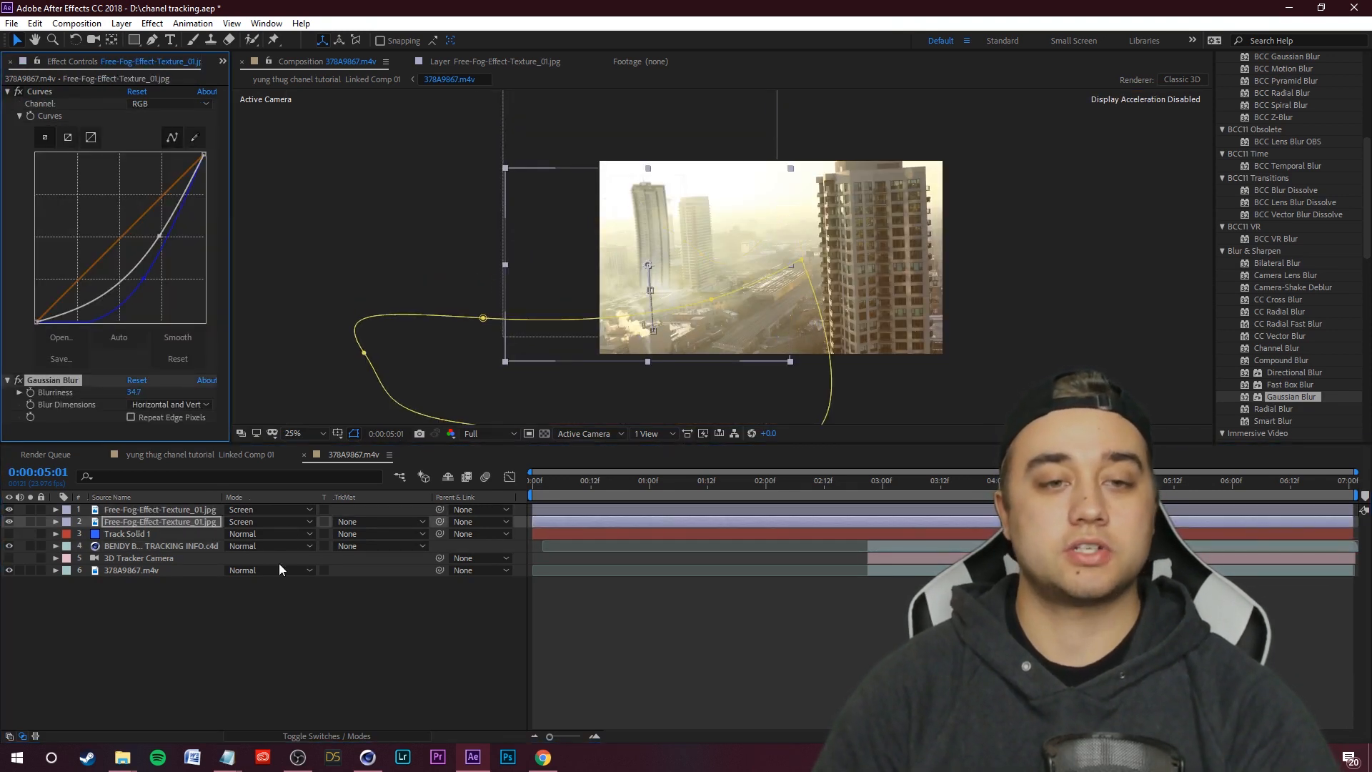
- Scrub back and forth through the bending section to review the finished building composite
left_click(886, 643)
left_click_drag(1121, 484, 1275, 541)
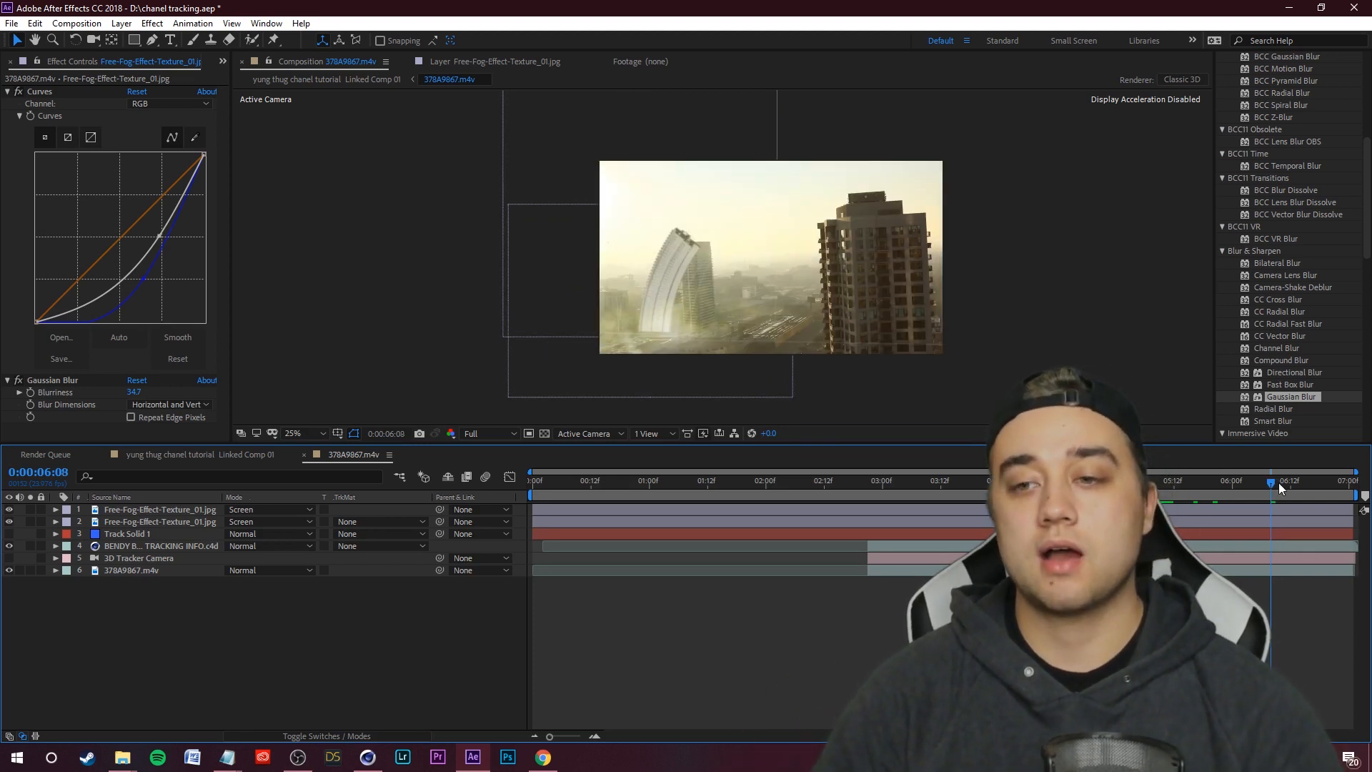
left_click_drag(1271, 485, 1140, 484)
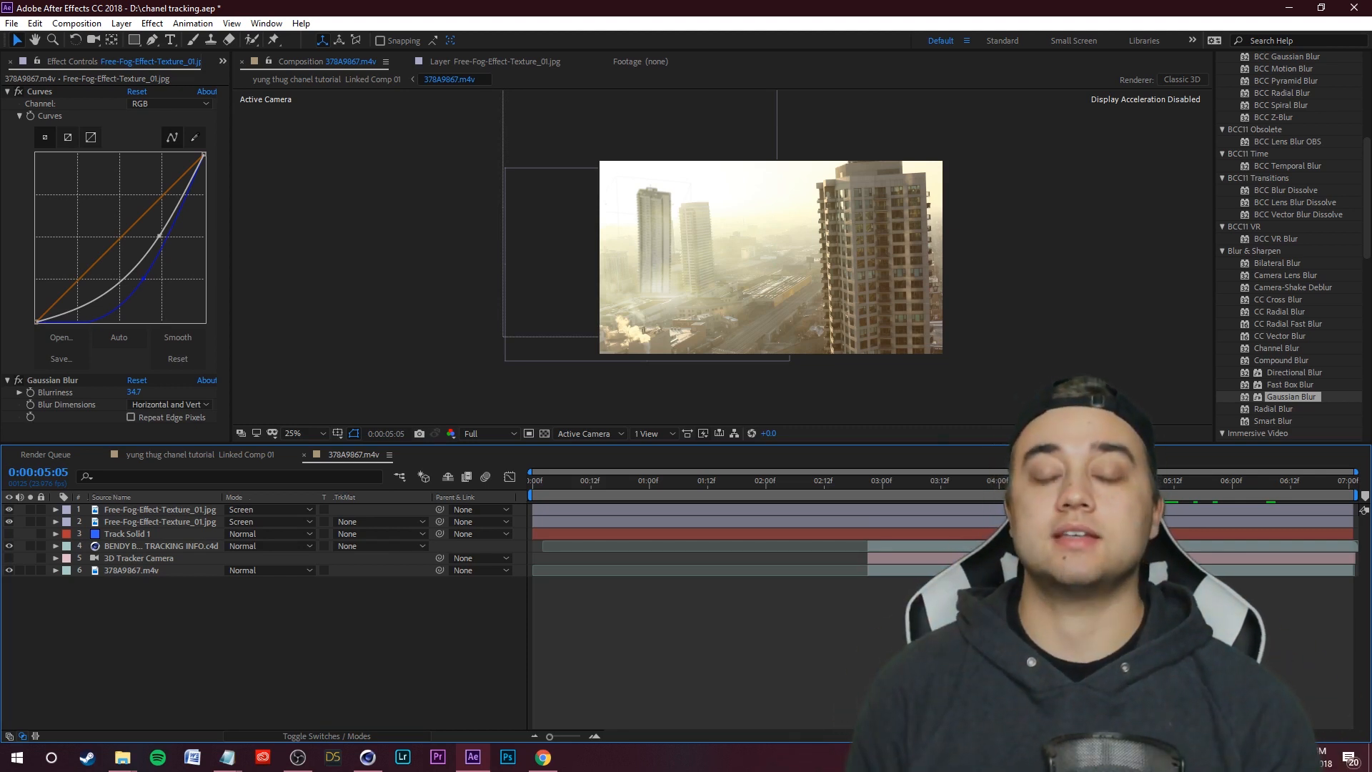
left_click_drag(1139, 482, 1173, 482)
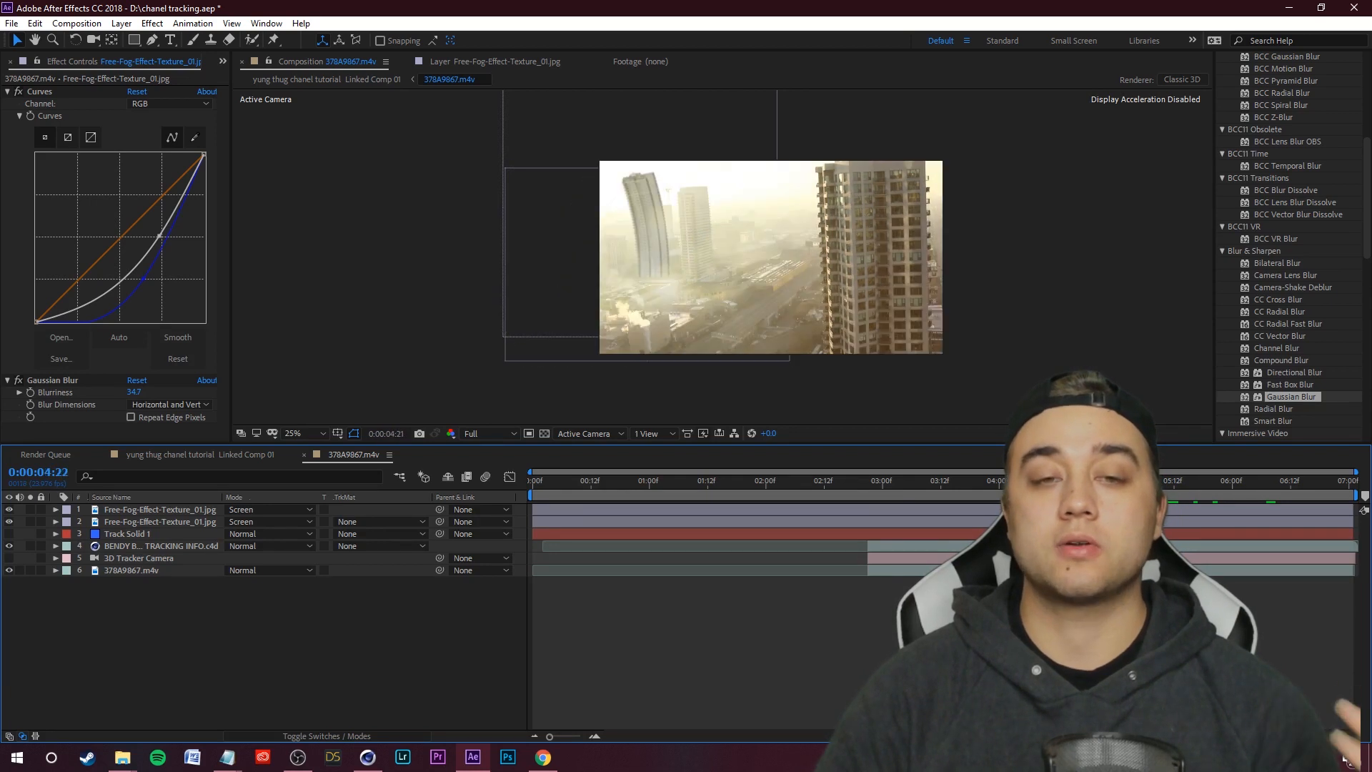
left_click_drag(1106, 500, 1169, 511)
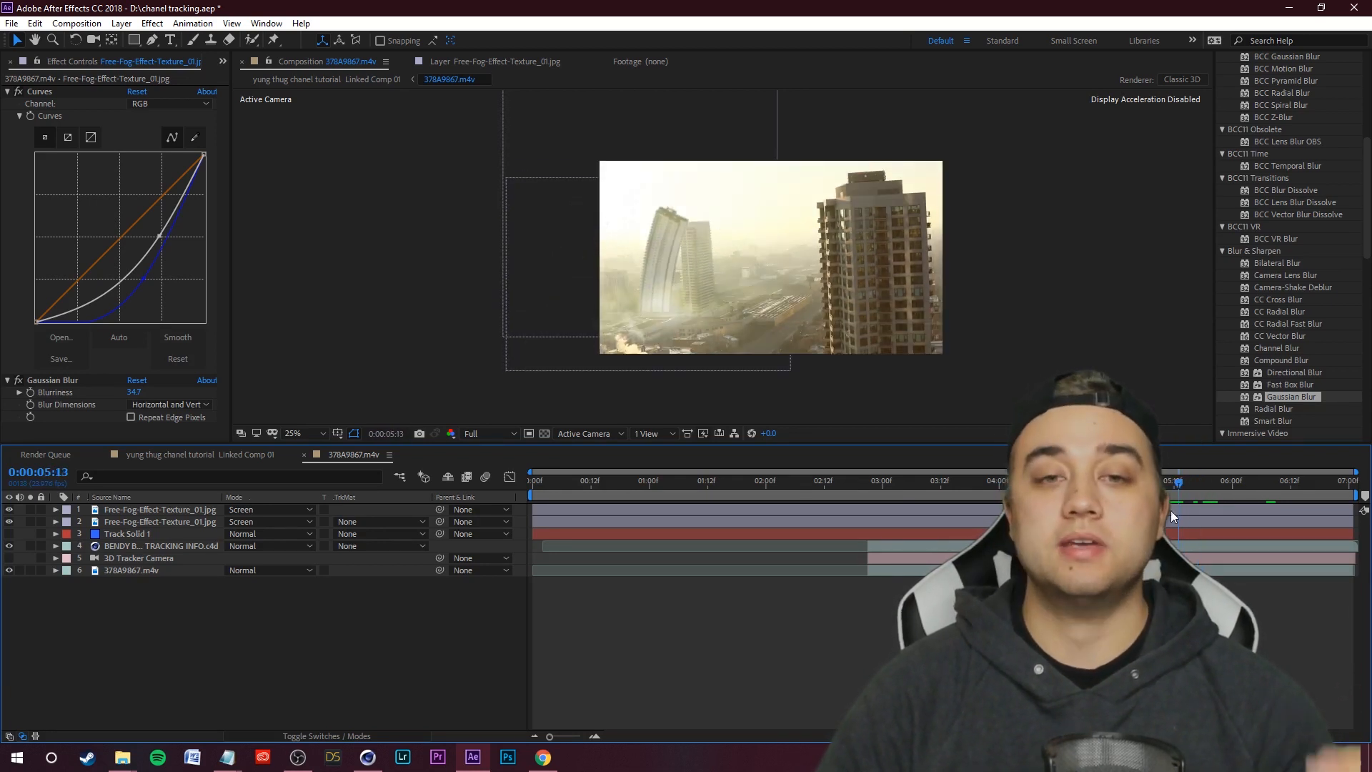